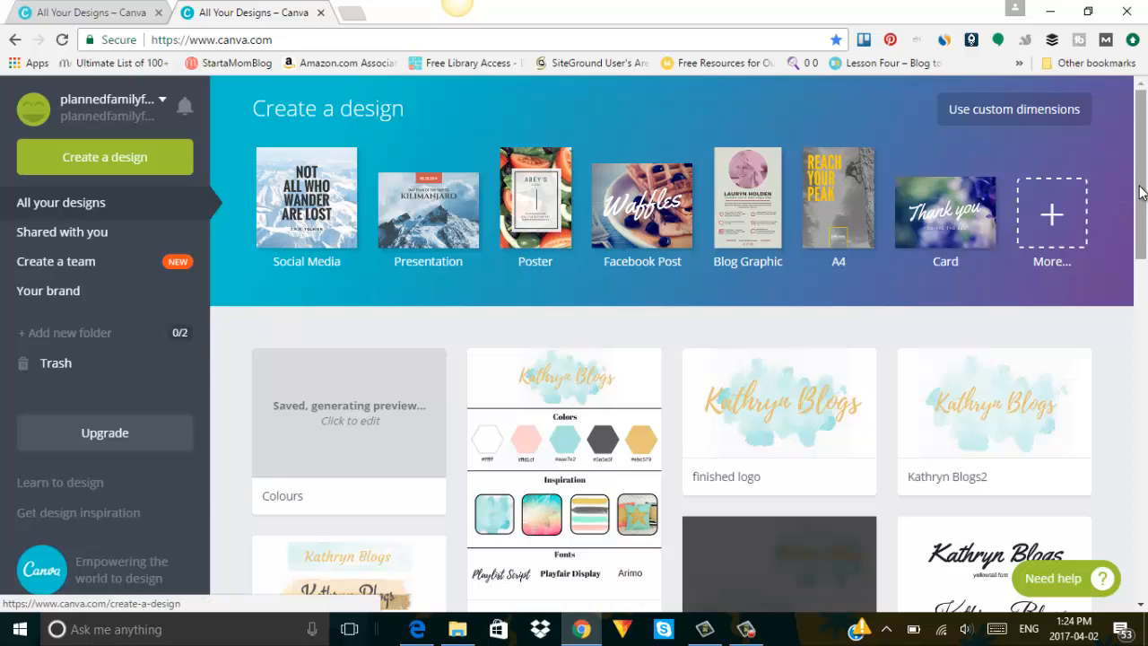
# Start a new blank Letterhead (US) design from the Documents design types.
pyautogui.moveTo(1143, 193)
pyautogui.mouseDown()
pyautogui.moveTo(1145, 457)
pyautogui.moveTo(1141, 181)
pyautogui.mouseUp()
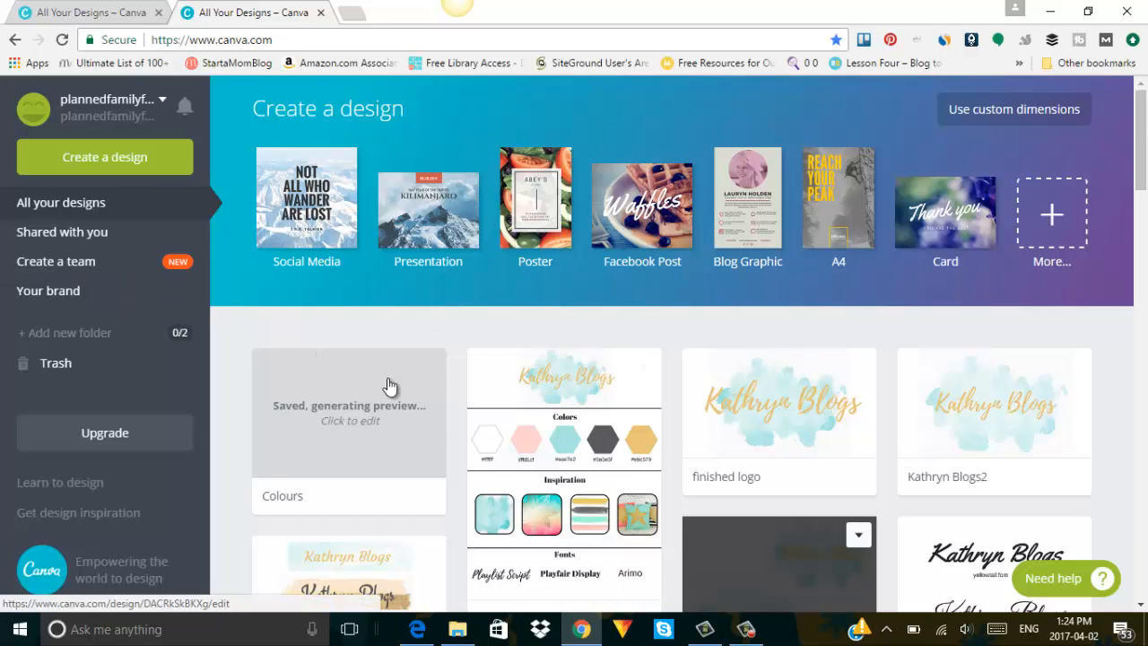
pyautogui.click(1053, 213)
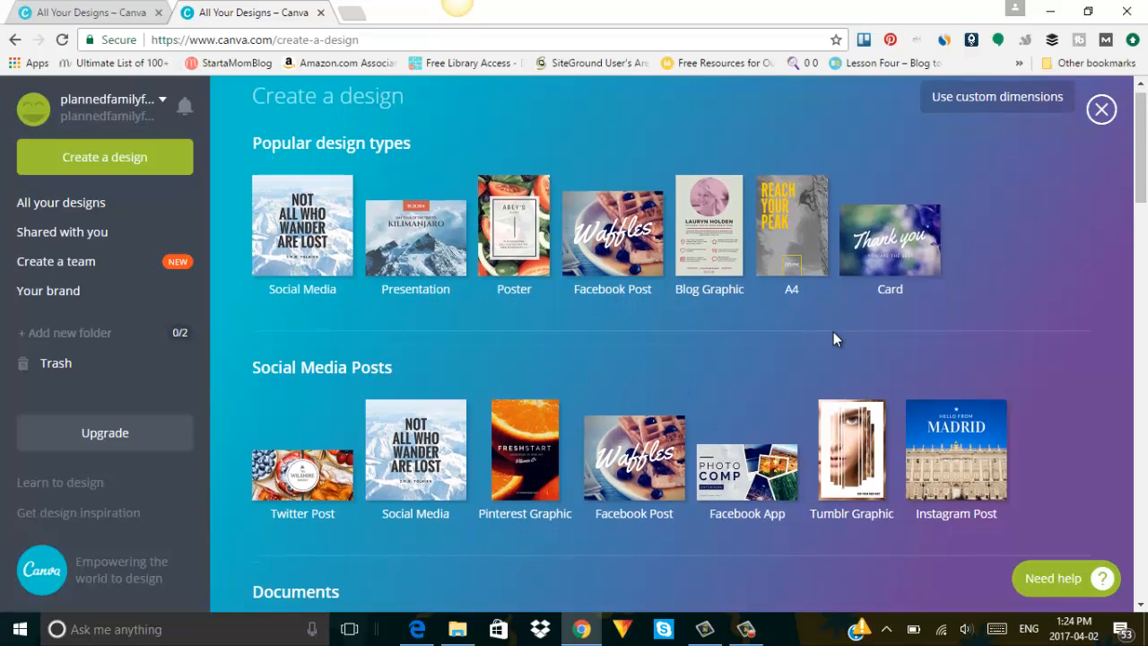
pyautogui.scroll(-2, 833, 334)
pyautogui.scroll(-1, 833, 334)
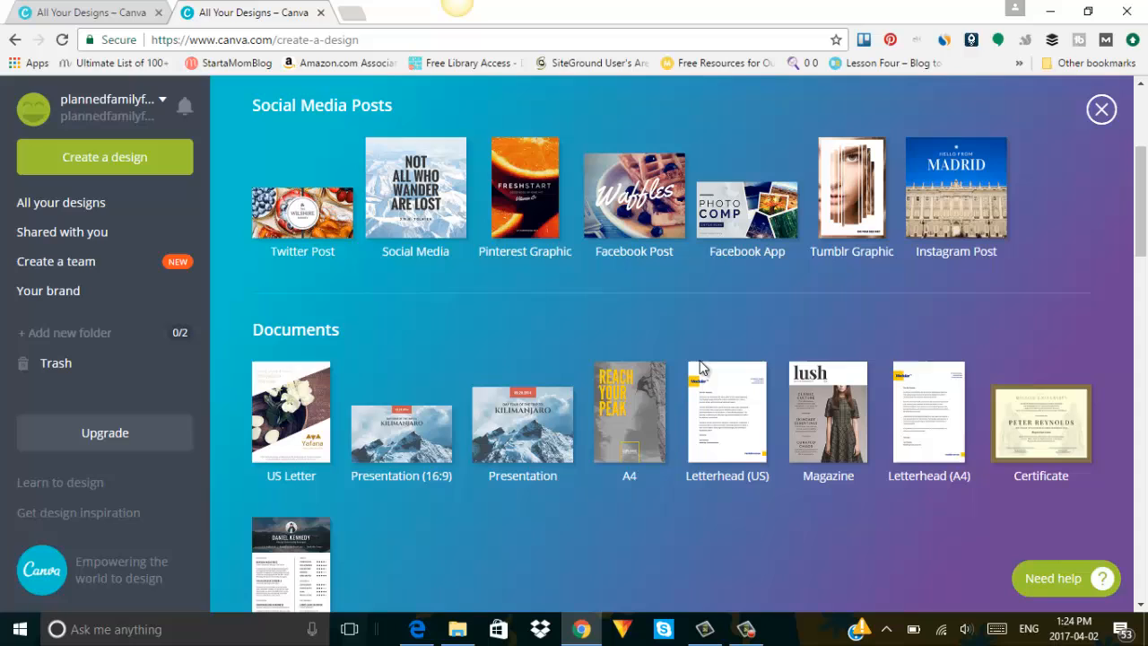
pyautogui.click(706, 434)
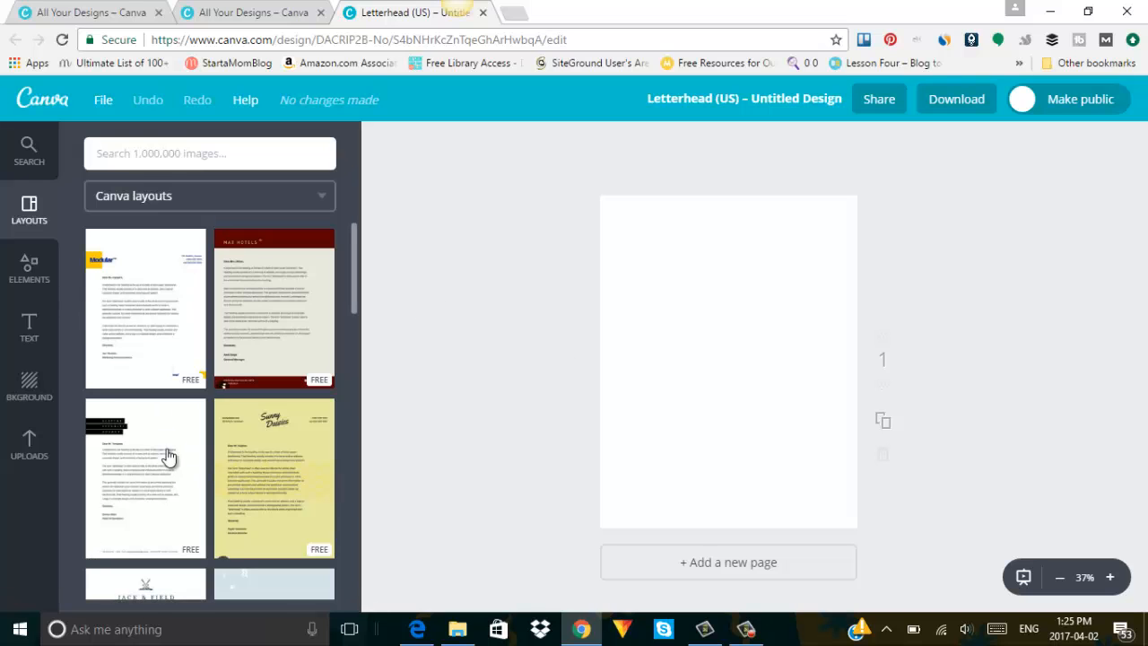
# Add a thin line near the page top and stretch it to both page edges.
pyautogui.click(31, 278)
pyautogui.click(231, 379)
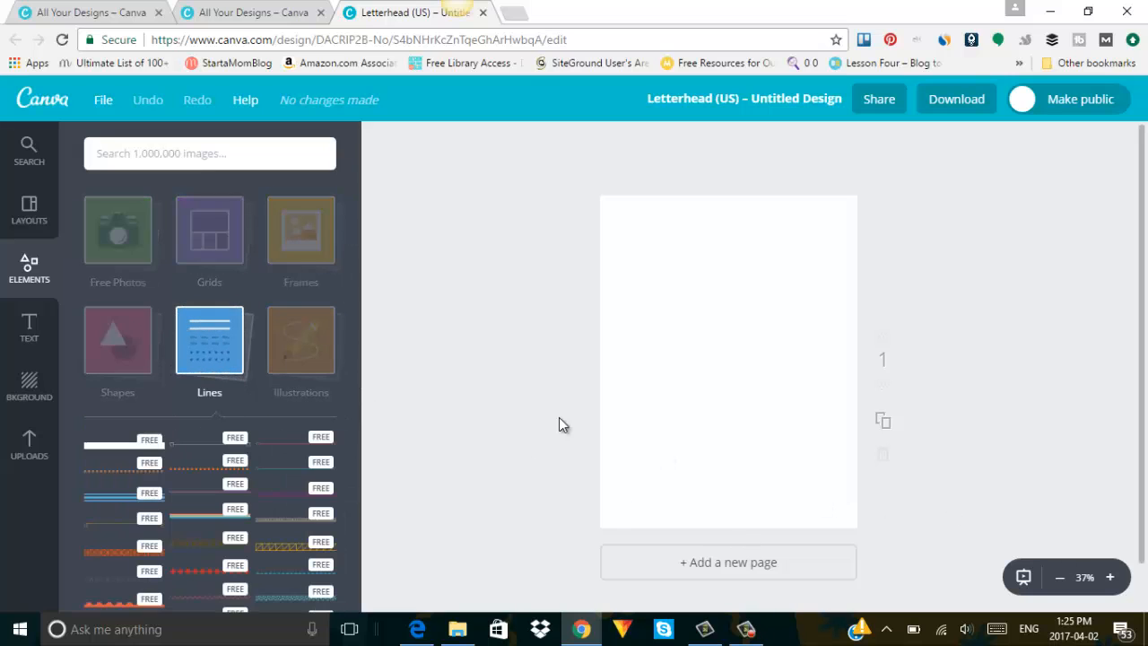
pyautogui.click(192, 446)
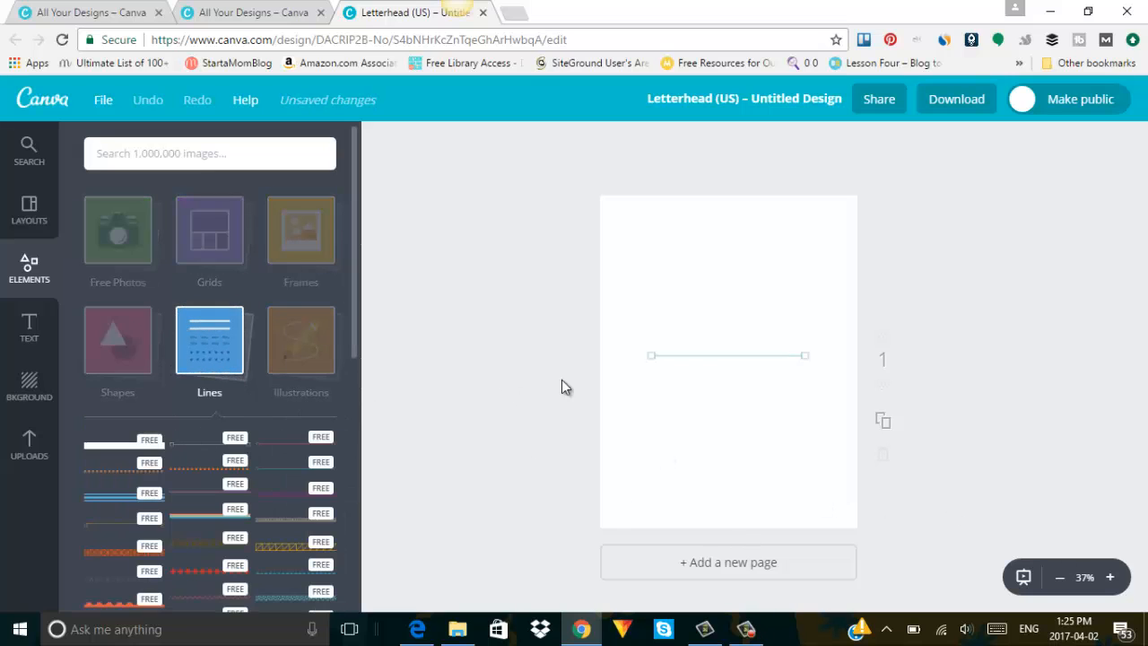
pyautogui.moveTo(730, 362); pyautogui.dragTo(734, 281)
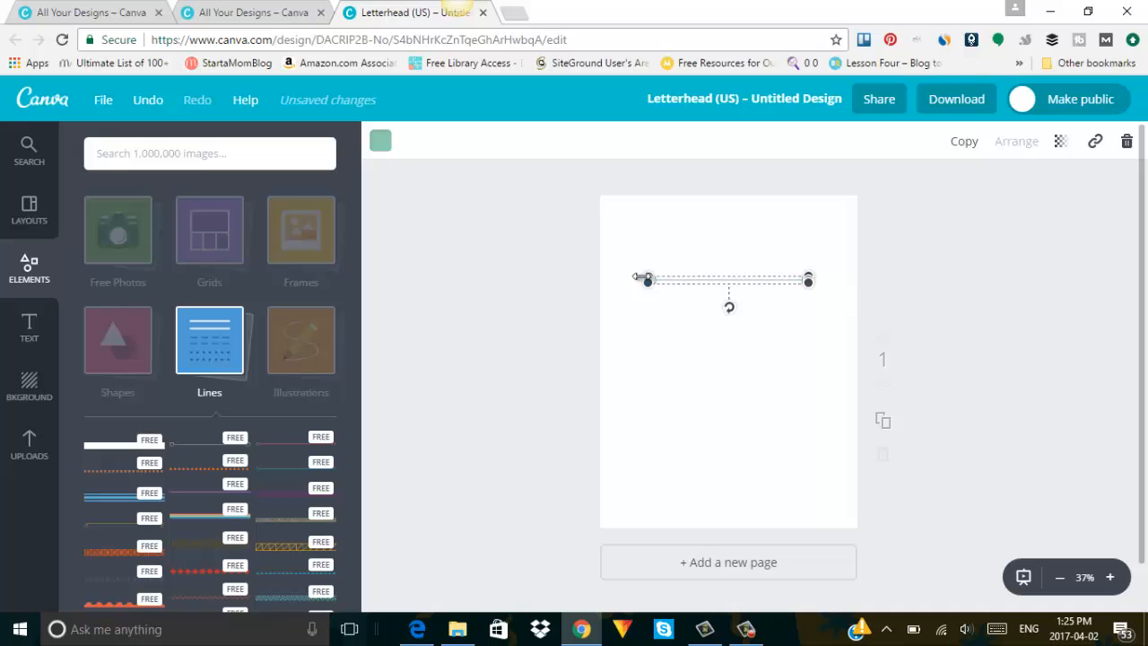
pyautogui.moveTo(642, 278); pyautogui.dragTo(585, 279)
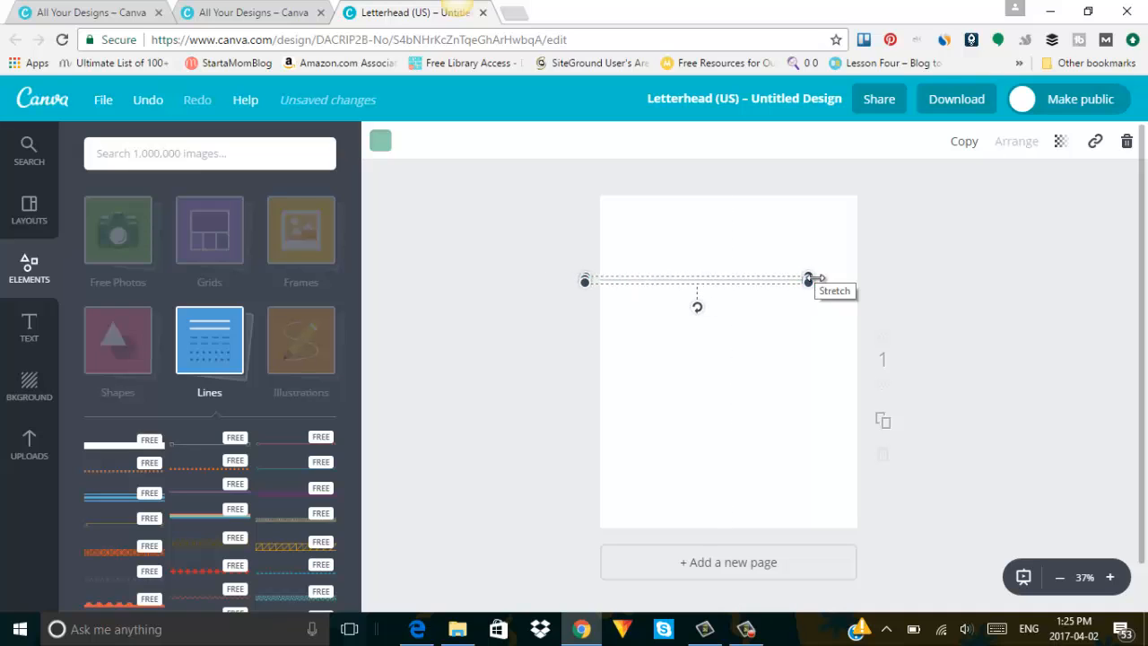
pyautogui.moveTo(810, 279); pyautogui.dragTo(873, 276)
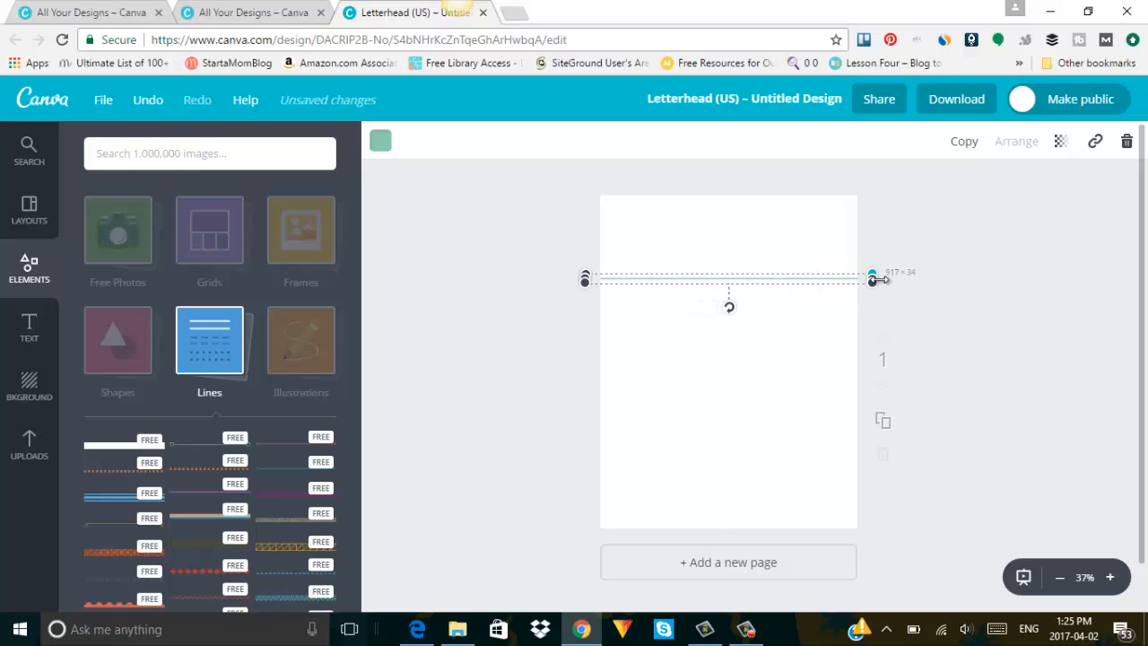
# Duplicate the line twice and move the copies down to mid-page and lower.
pyautogui.click(960, 148)
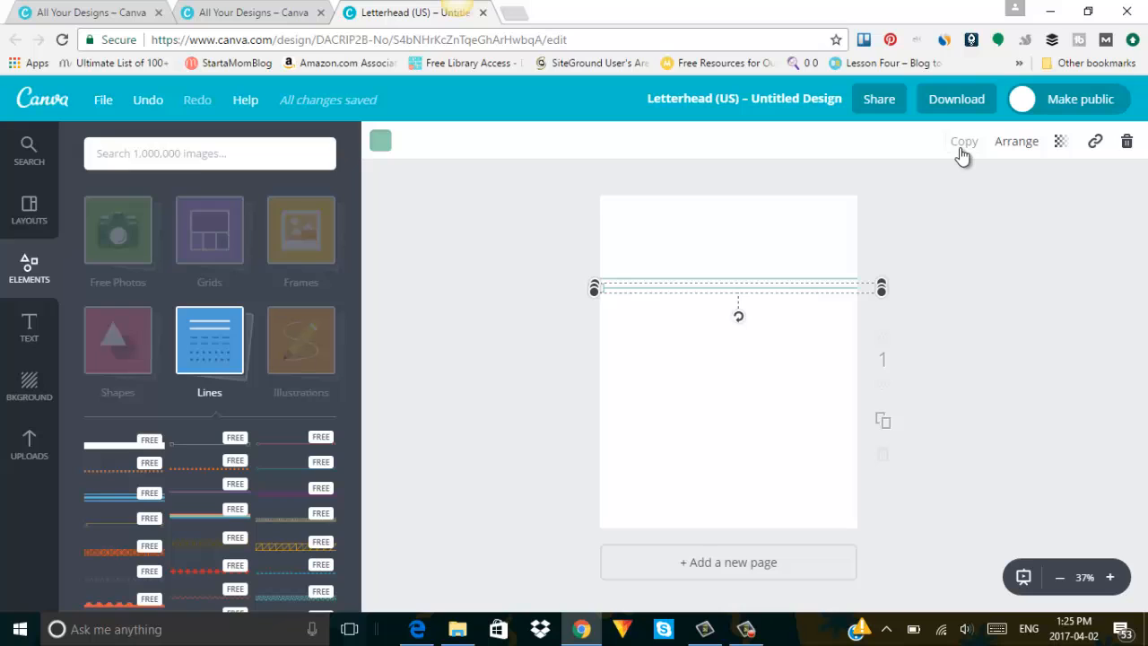
pyautogui.click(960, 148)
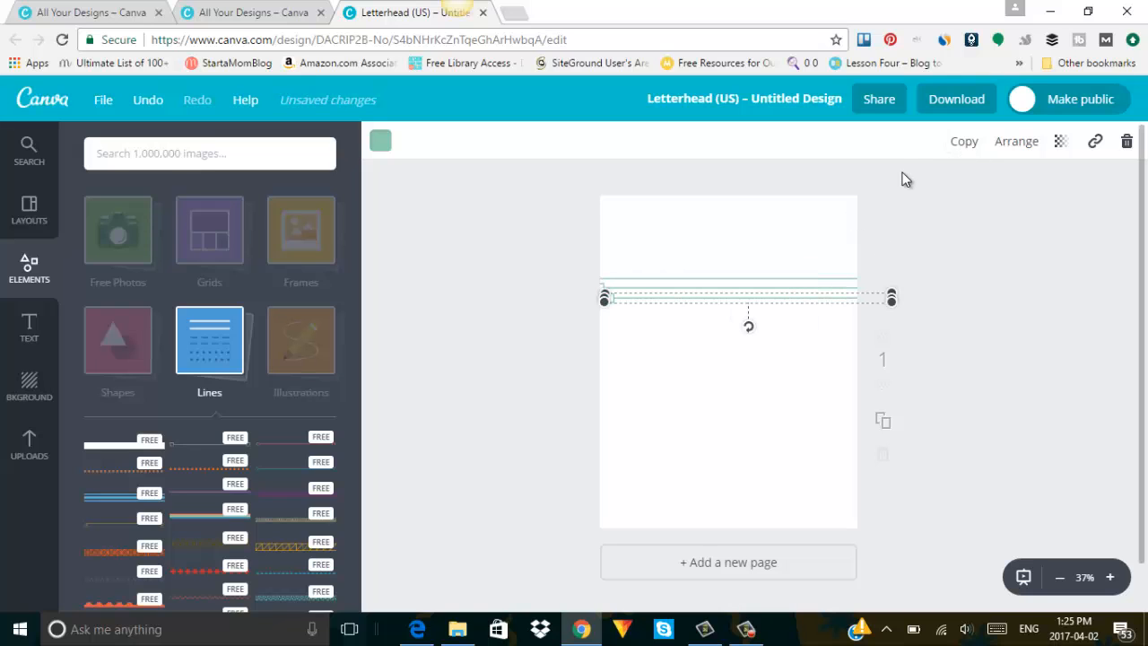
pyautogui.moveTo(781, 304); pyautogui.dragTo(759, 446)
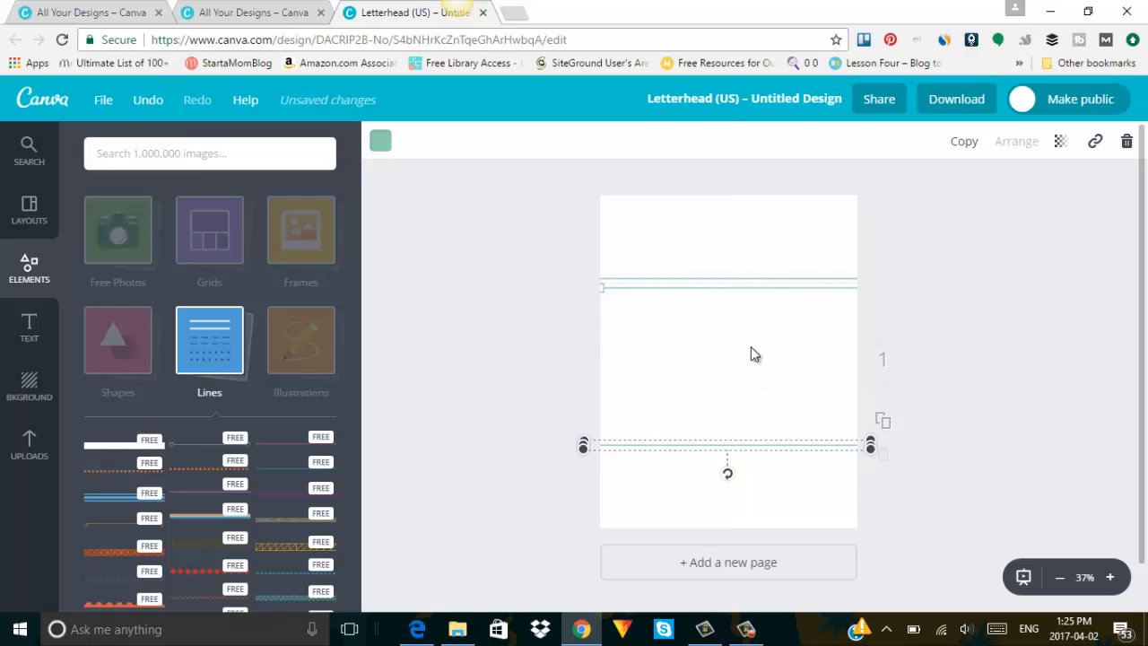
pyautogui.moveTo(750, 287); pyautogui.dragTo(751, 353)
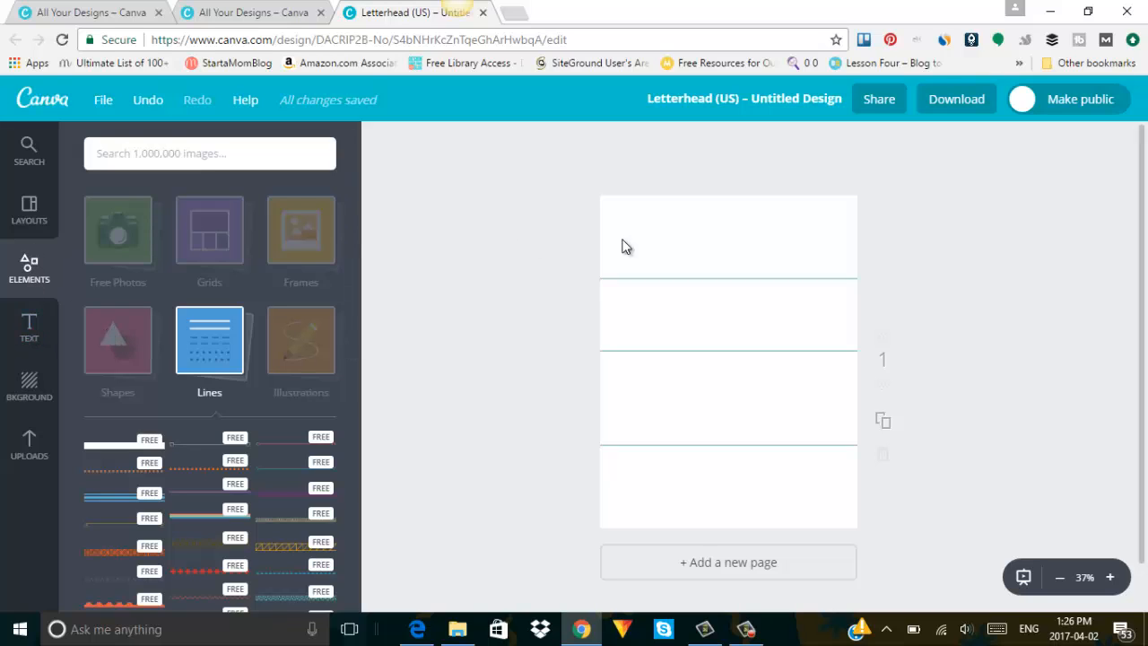
# Add the uploaded watercolour logo, shrink it, and place it in the top section.
pyautogui.click(27, 443)
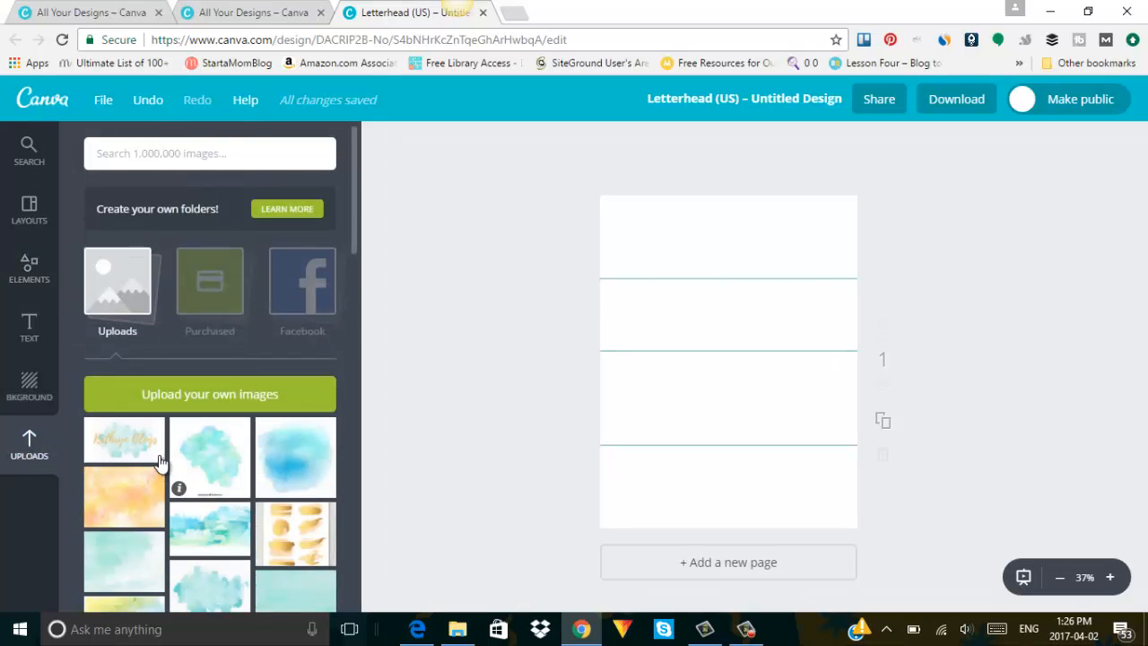
pyautogui.click(132, 440)
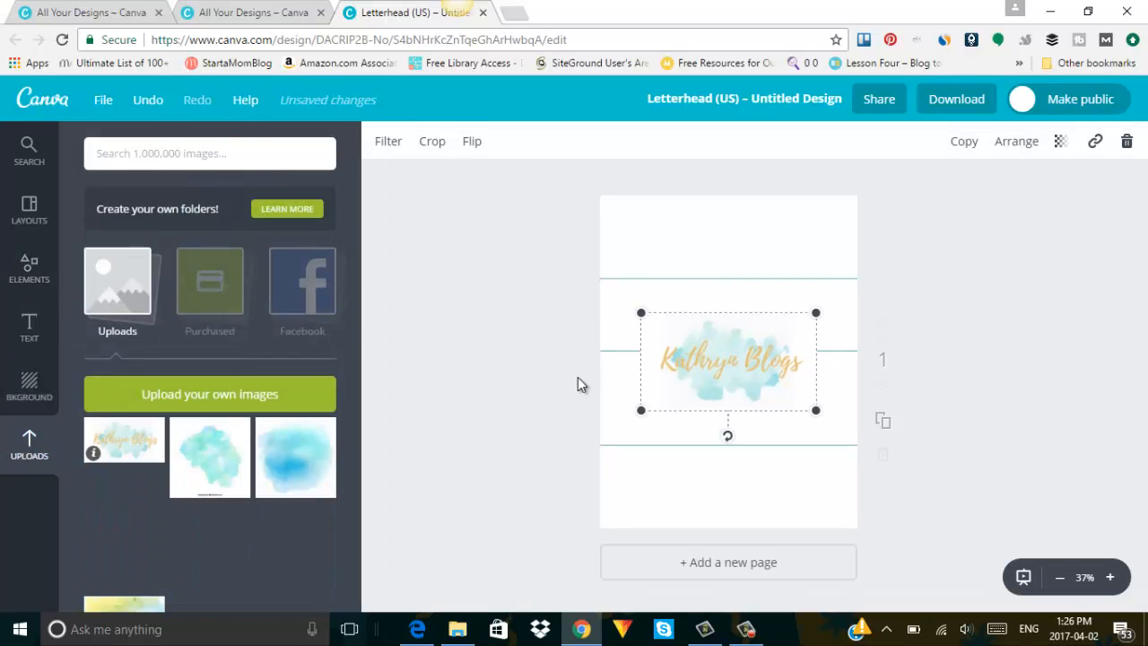
pyautogui.moveTo(652, 414)
pyautogui.mouseDown()
pyautogui.moveTo(641, 410)
pyautogui.moveTo(660, 399)
pyautogui.mouseUp()
pyautogui.moveTo(737, 367); pyautogui.dragTo(740, 253)
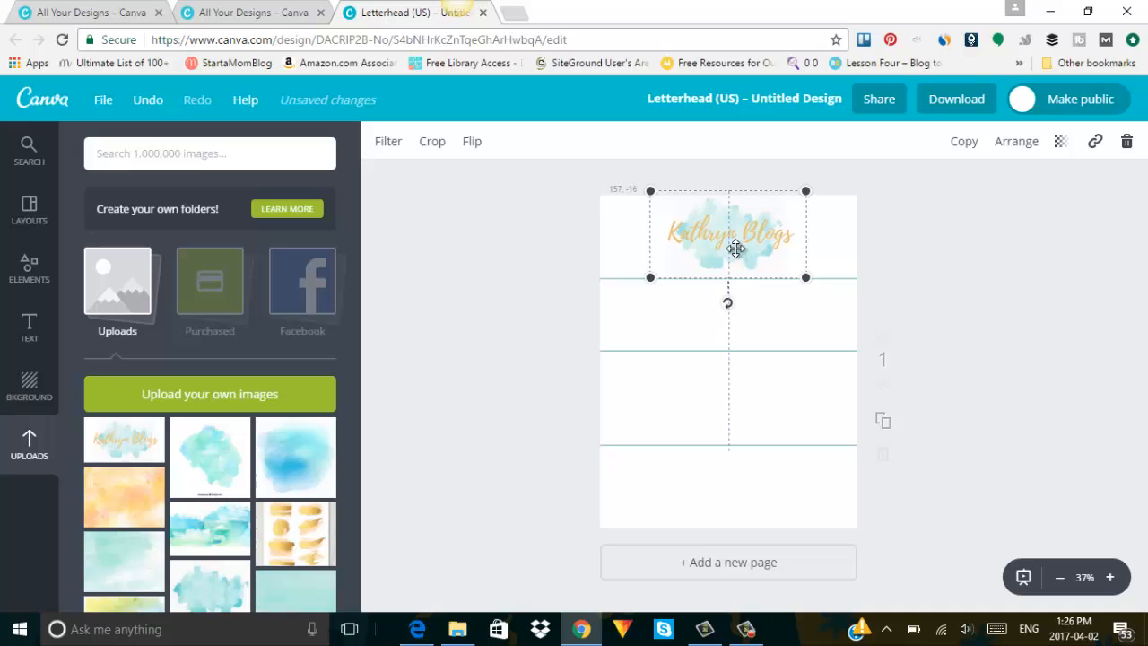
pyautogui.click(830, 325)
pyautogui.click(793, 268)
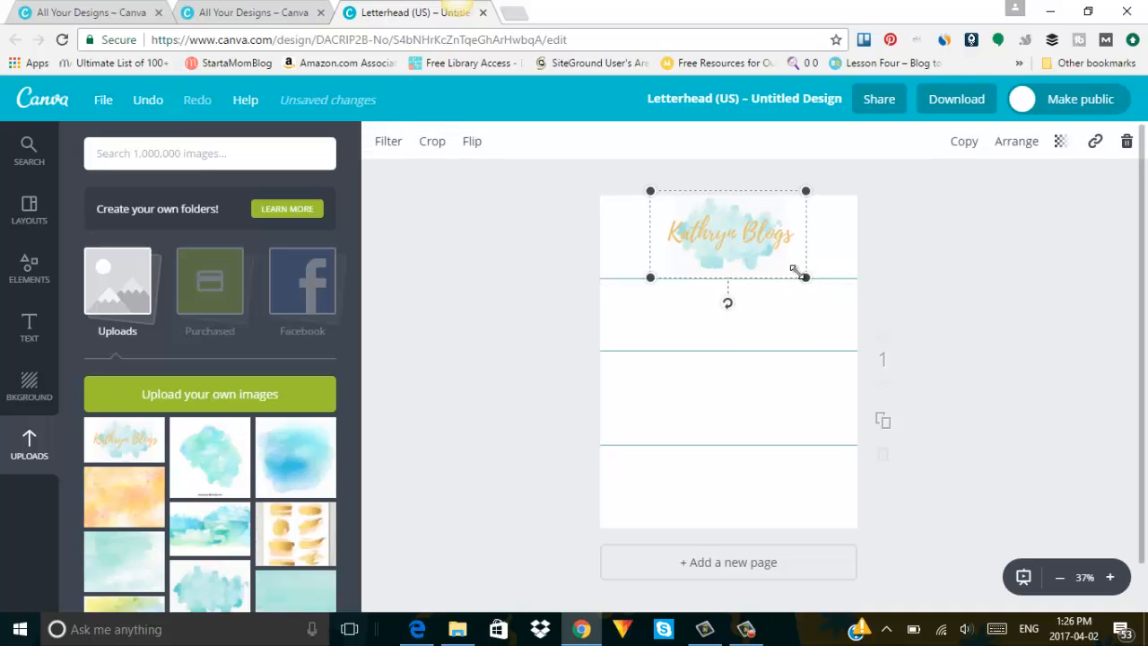
pyautogui.moveTo(835, 277); pyautogui.dragTo(837, 285)
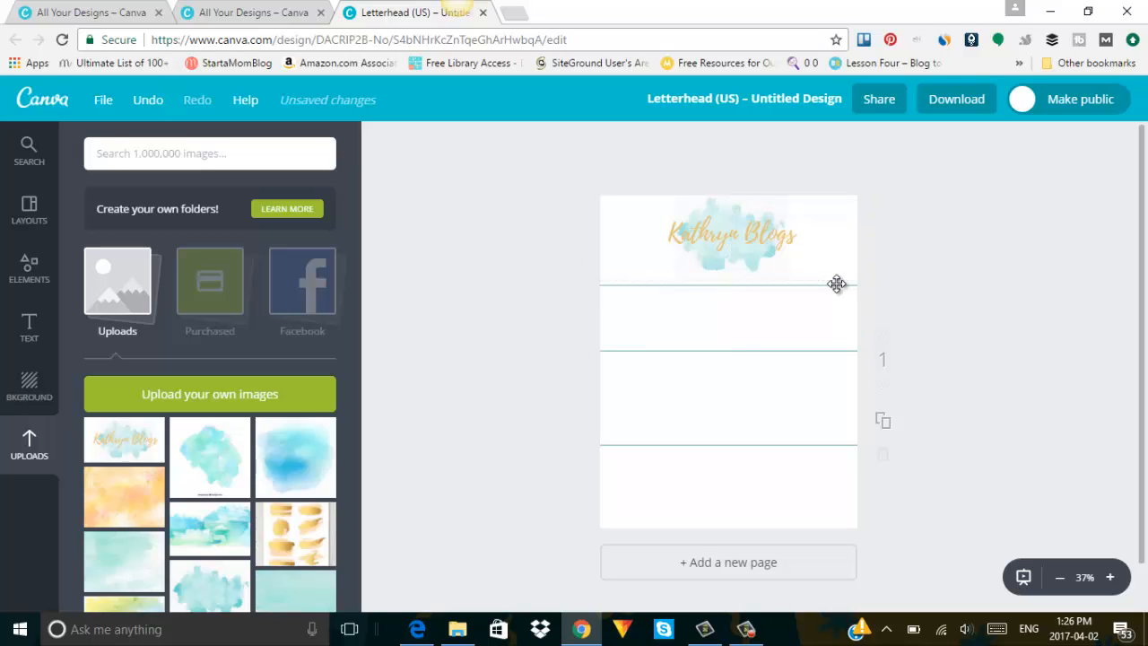
pyautogui.moveTo(693, 250); pyautogui.dragTo(694, 255)
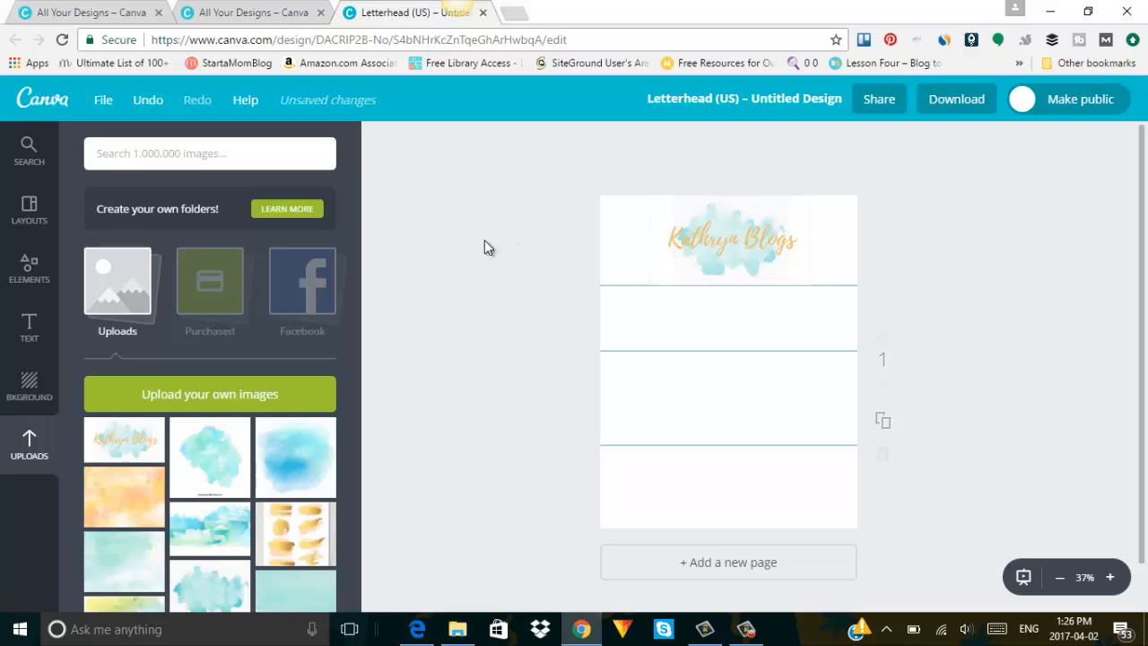
# Open the image upload file chooser and close it without uploading anything.
pyautogui.click(218, 400)
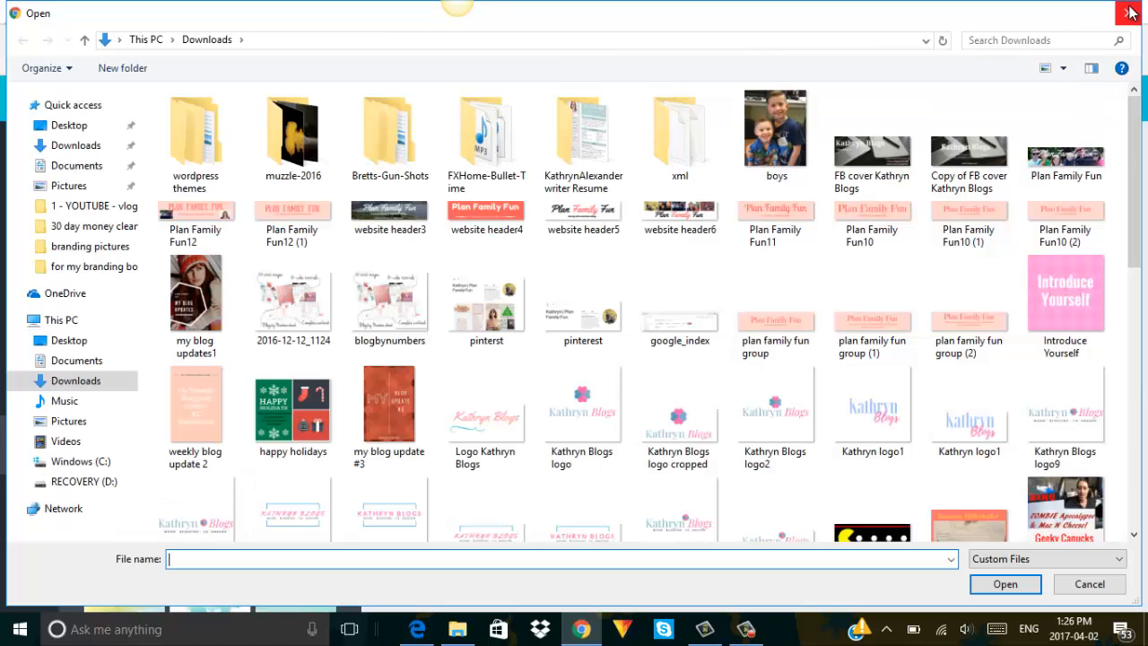
pyautogui.click(1128, 12)
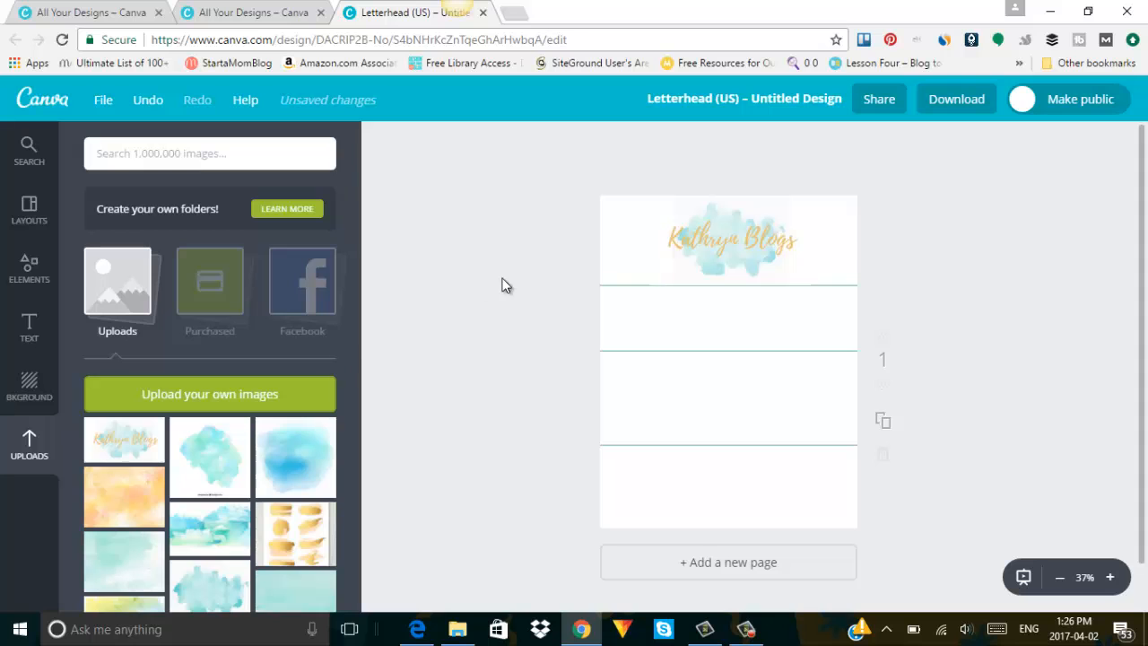
pyautogui.click(14, 339)
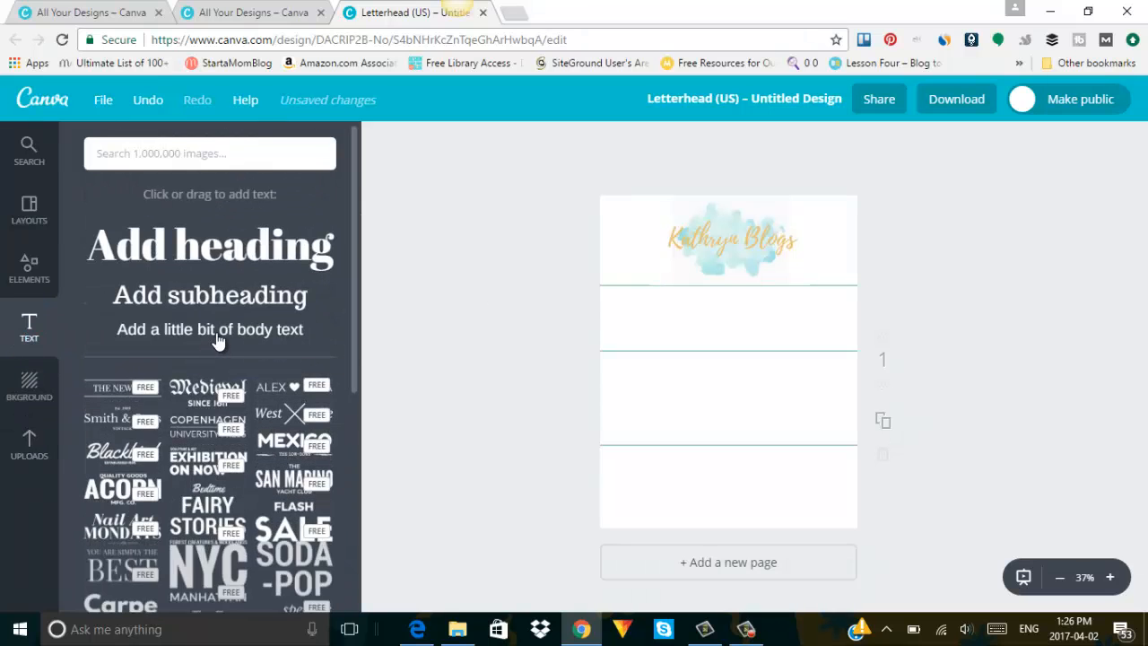
# Add a subheading below the first line and change its text to 'Colours'.
pyautogui.click(231, 303)
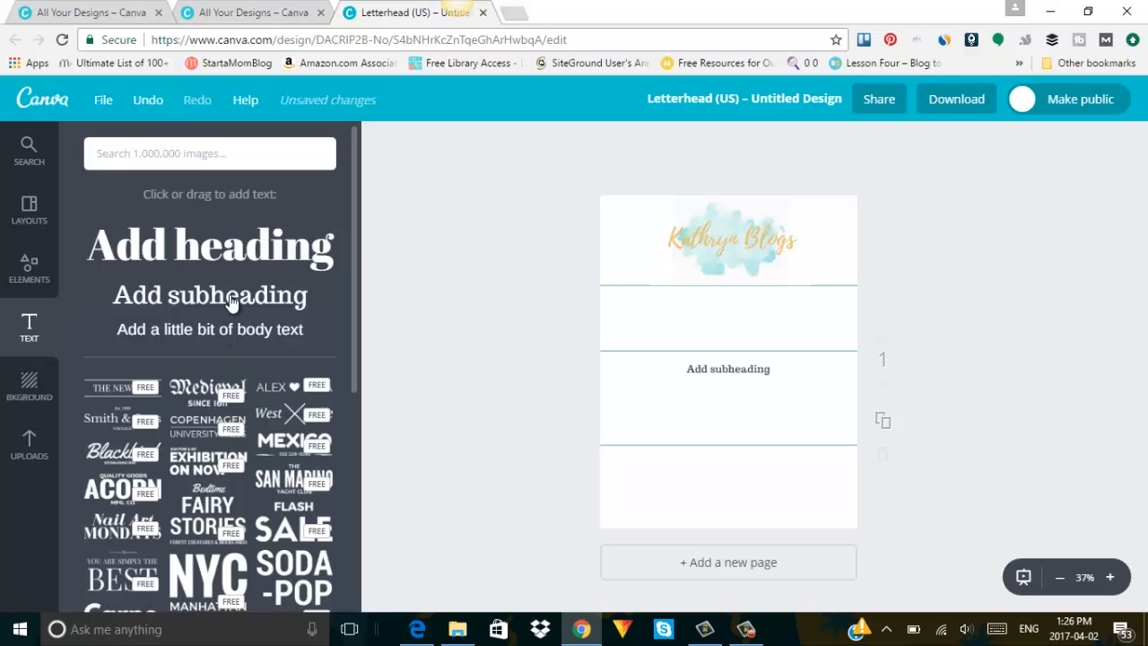
pyautogui.click(742, 369)
pyautogui.moveTo(743, 368); pyautogui.dragTo(739, 307)
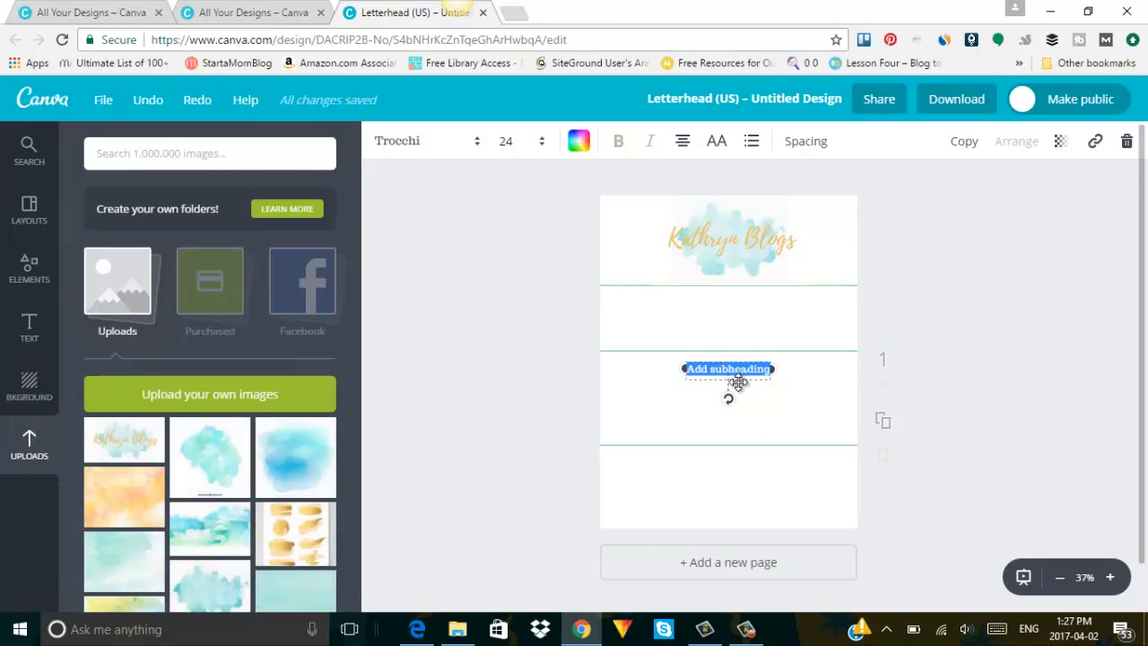
pyautogui.moveTo(738, 382); pyautogui.dragTo(734, 304)
pyautogui.press('BackSpace')
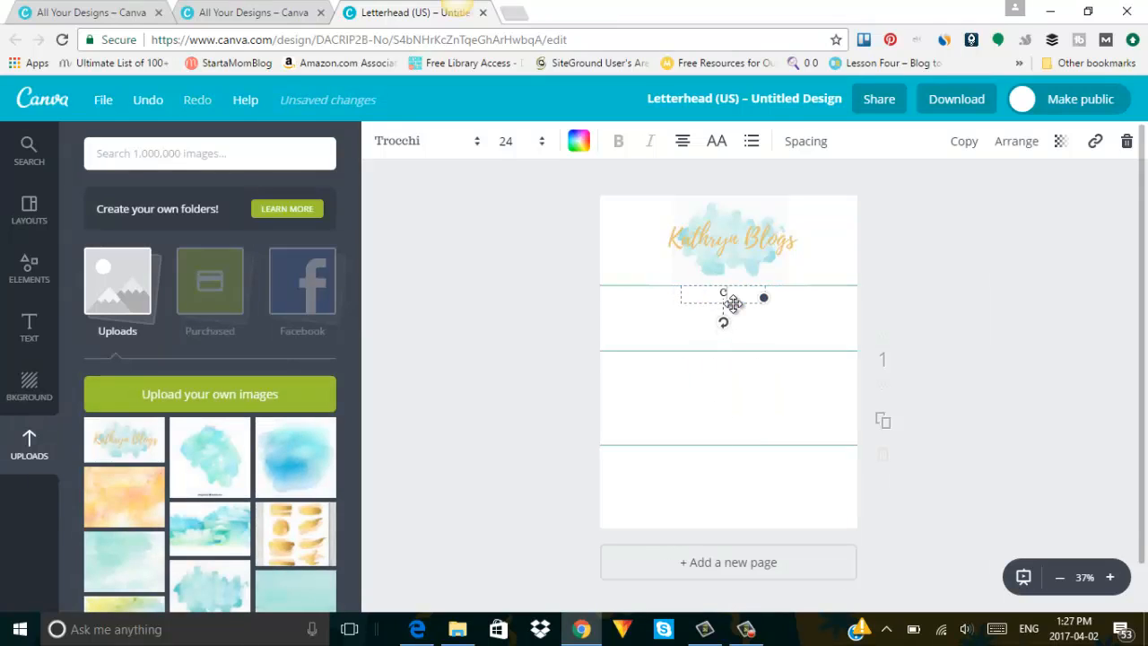
pyautogui.write('Colors')
pyautogui.press('BackSpace')
pyautogui.press('BackSpace')
pyautogui.write('urs')
pyautogui.press('BackSpace')
pyautogui.press('BackSpace')
pyautogui.press('BackSpace')
pyautogui.click(733, 314)
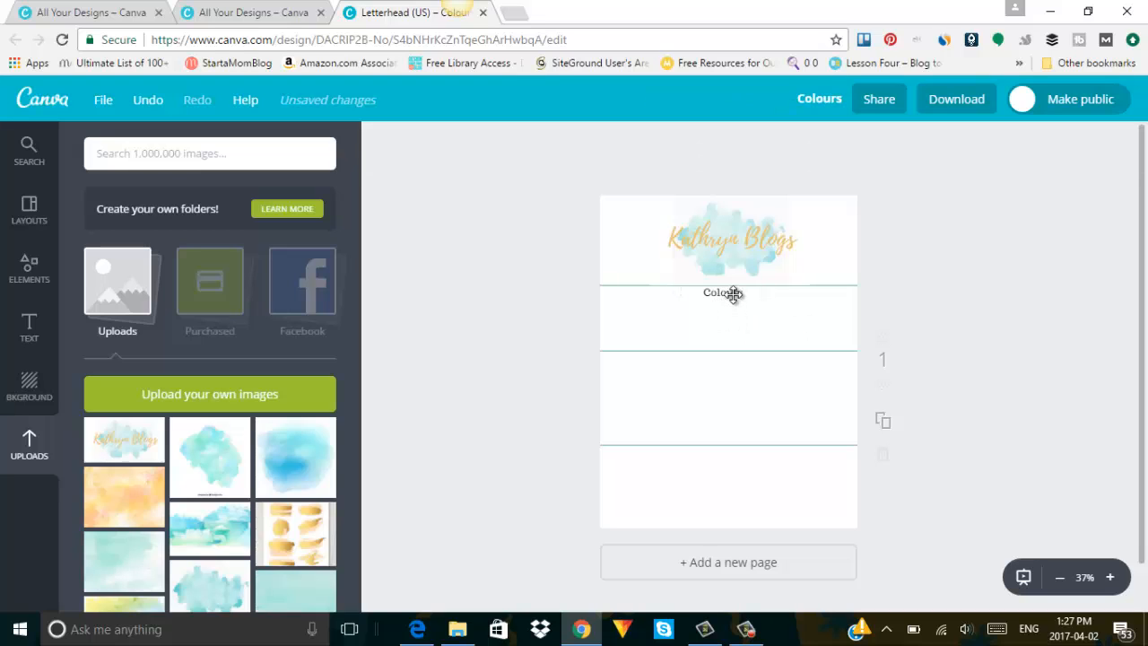
# Set the Colours heading to bold PT Sans.
pyautogui.click(734, 294)
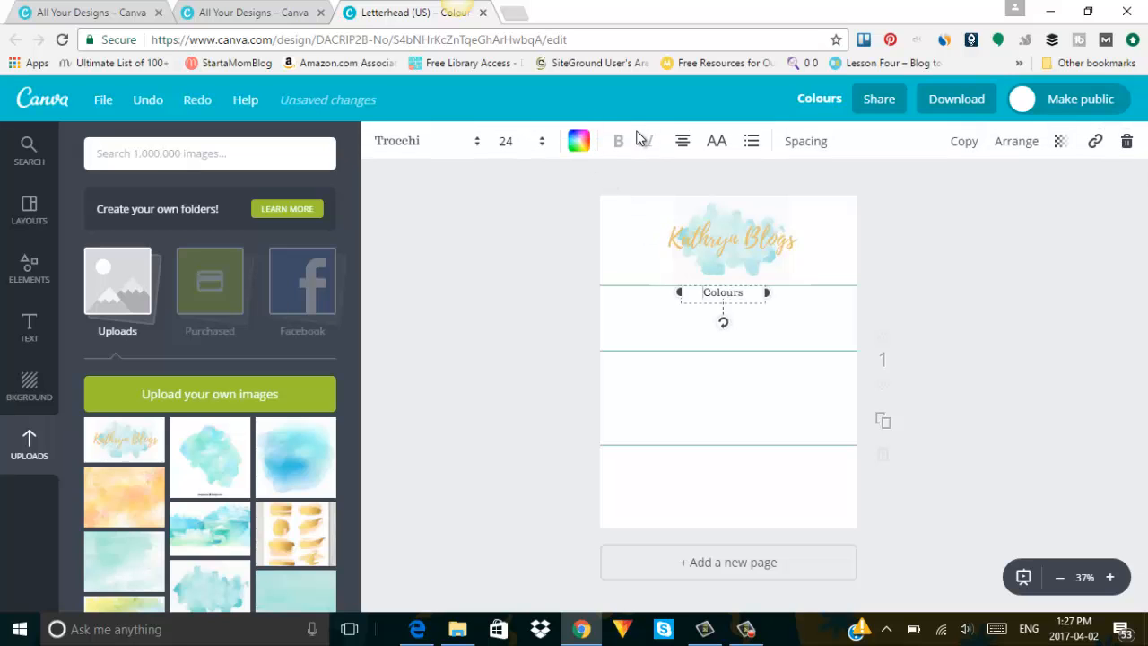
pyautogui.click(402, 144)
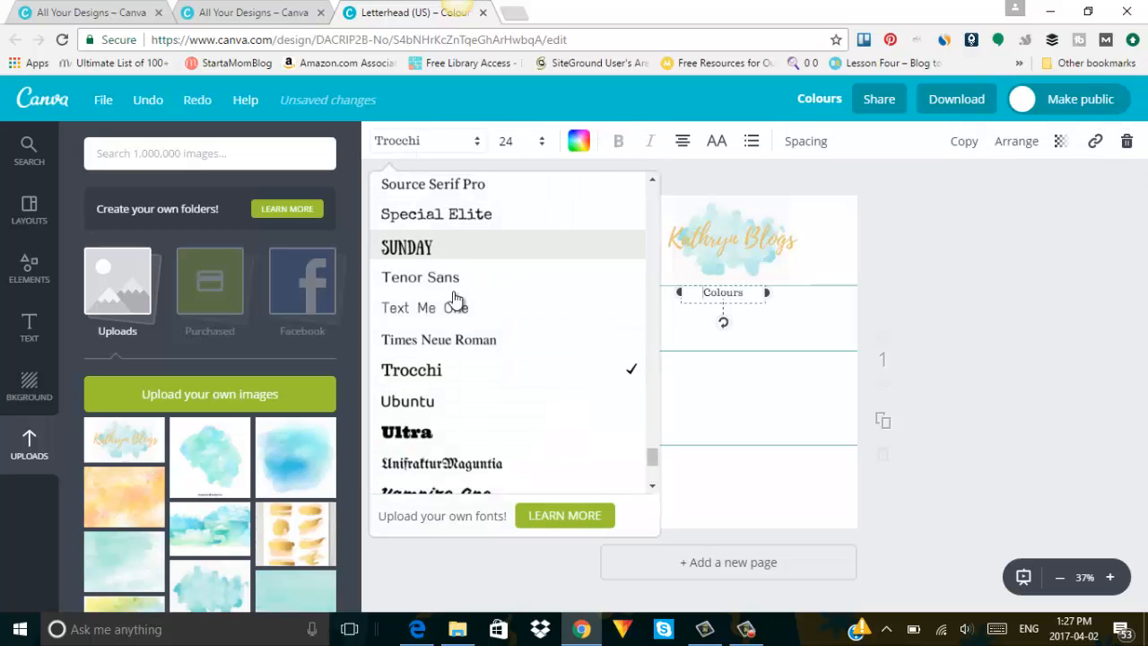
pyautogui.scroll(6, 455, 301)
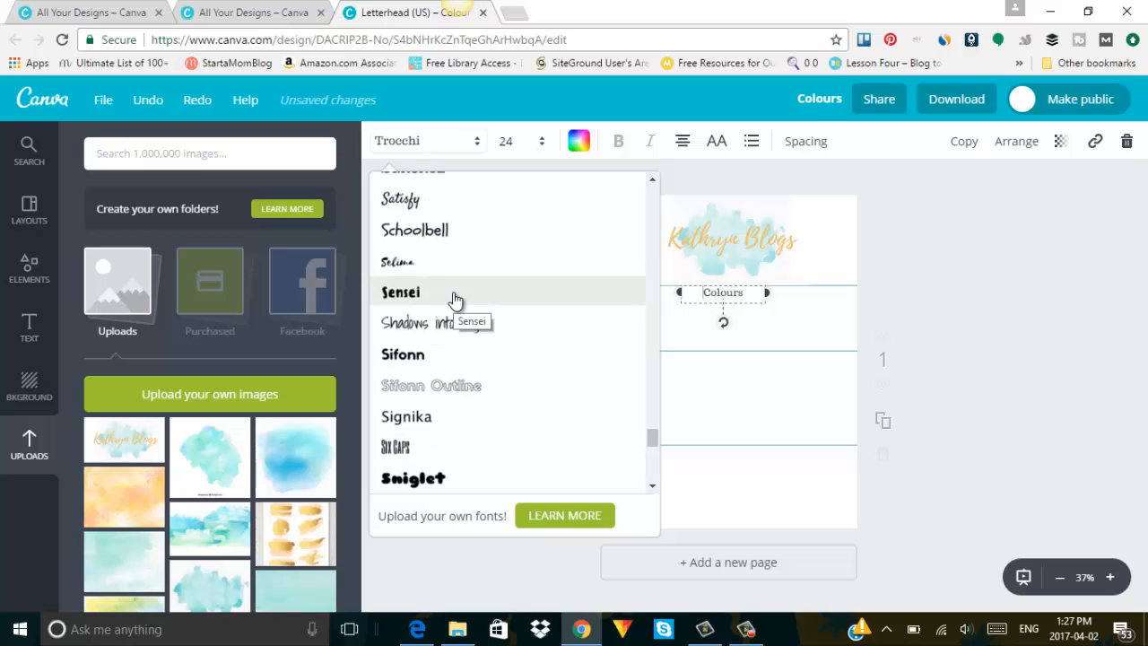
pyautogui.scroll(5, 455, 303)
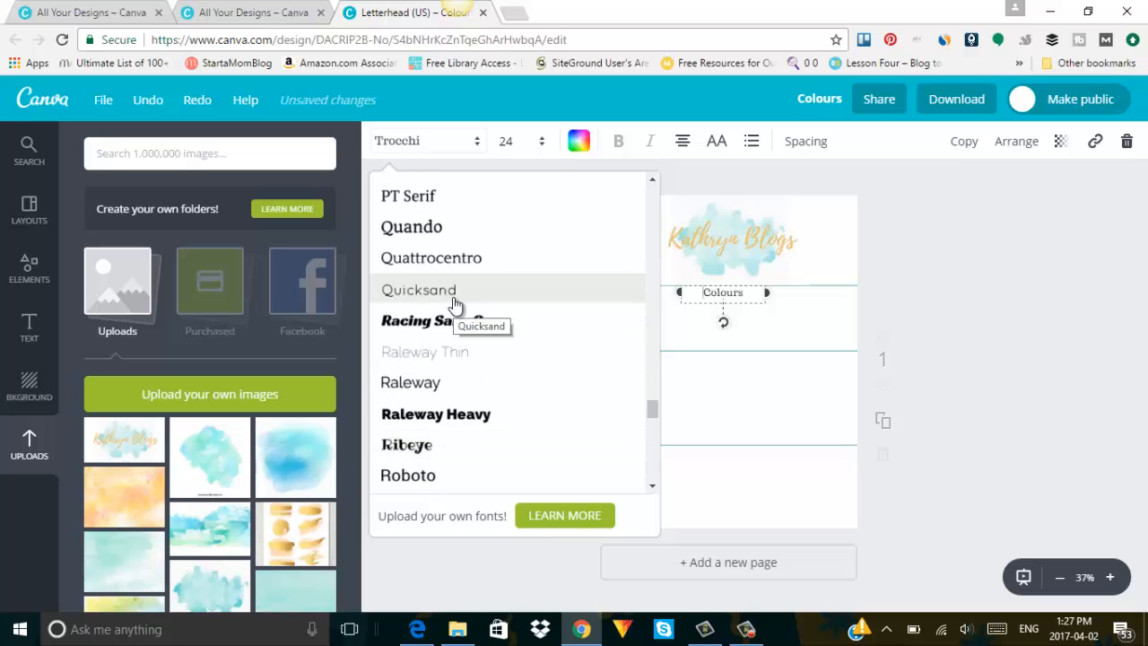
pyautogui.scroll(3, 455, 304)
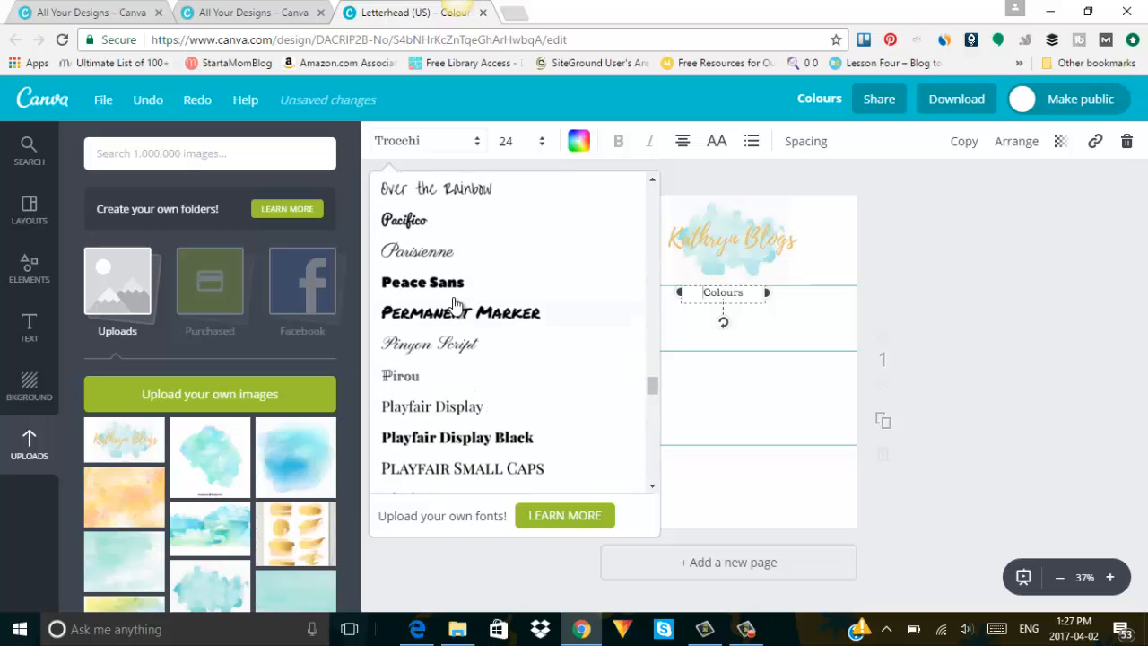
pyautogui.scroll(-3, 455, 305)
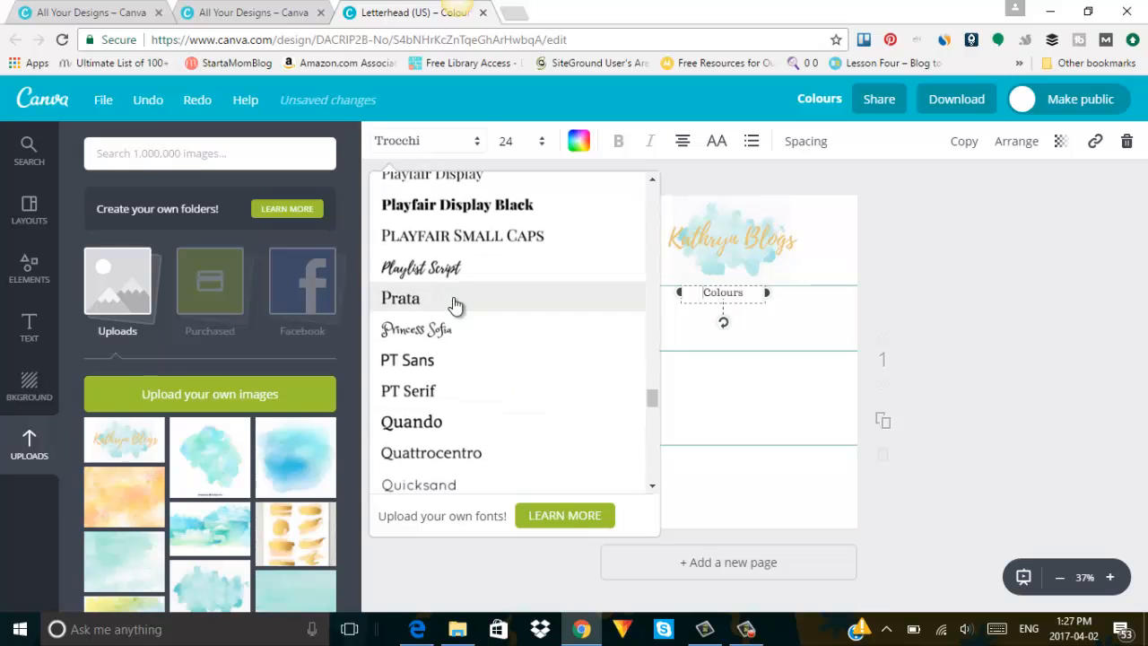
pyautogui.click(448, 362)
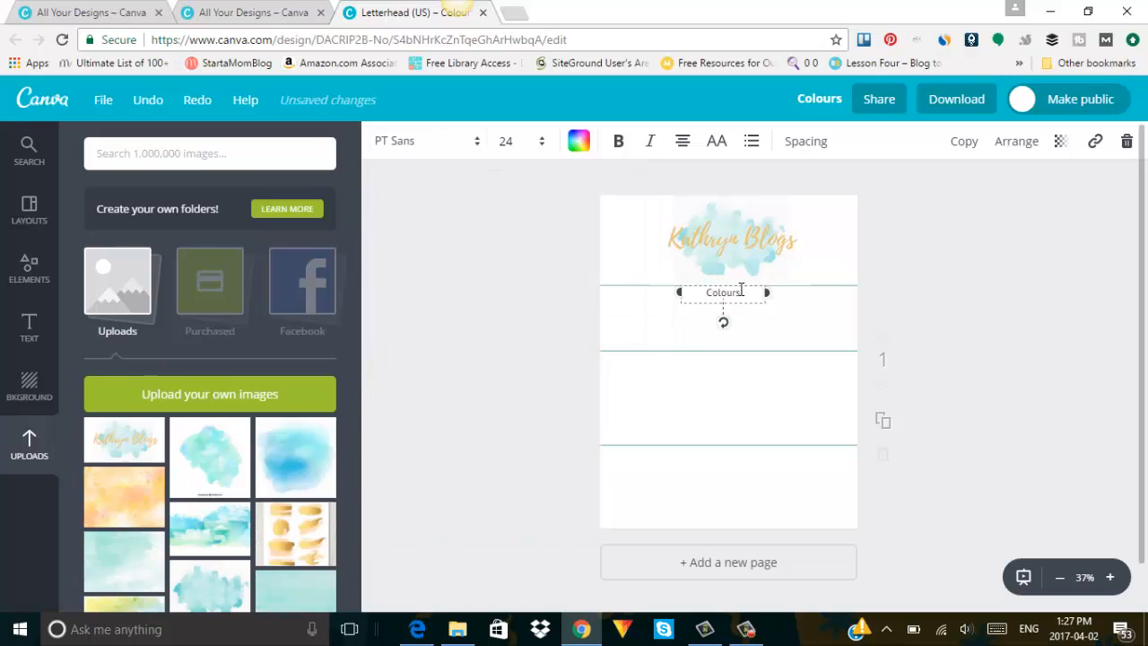
pyautogui.click(618, 141)
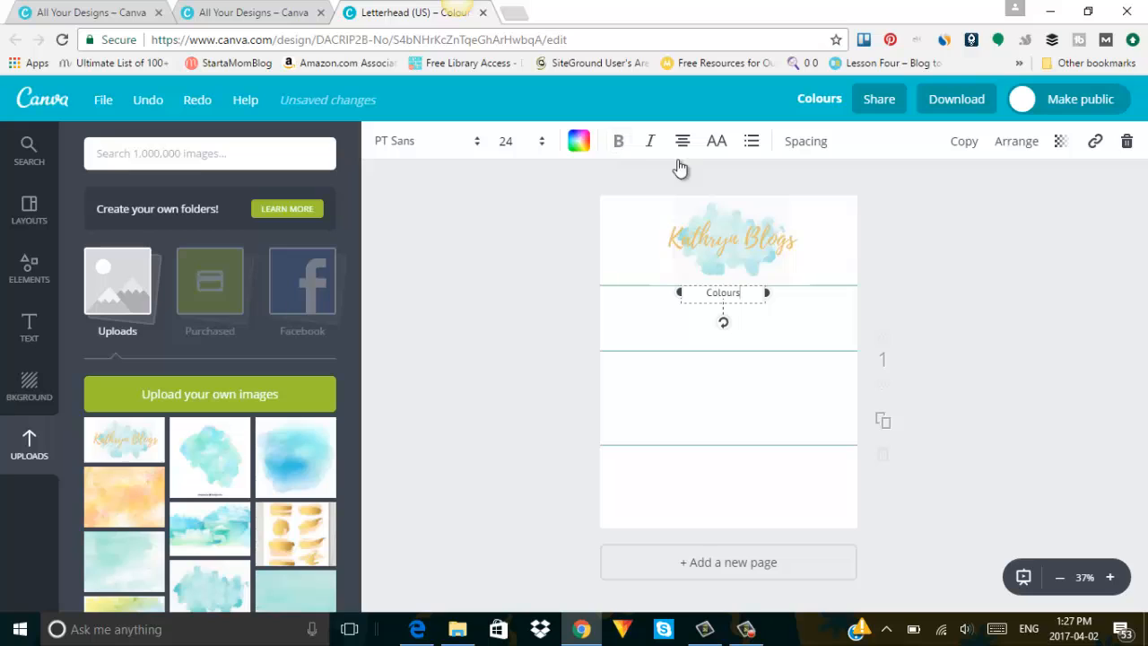
pyautogui.click(954, 257)
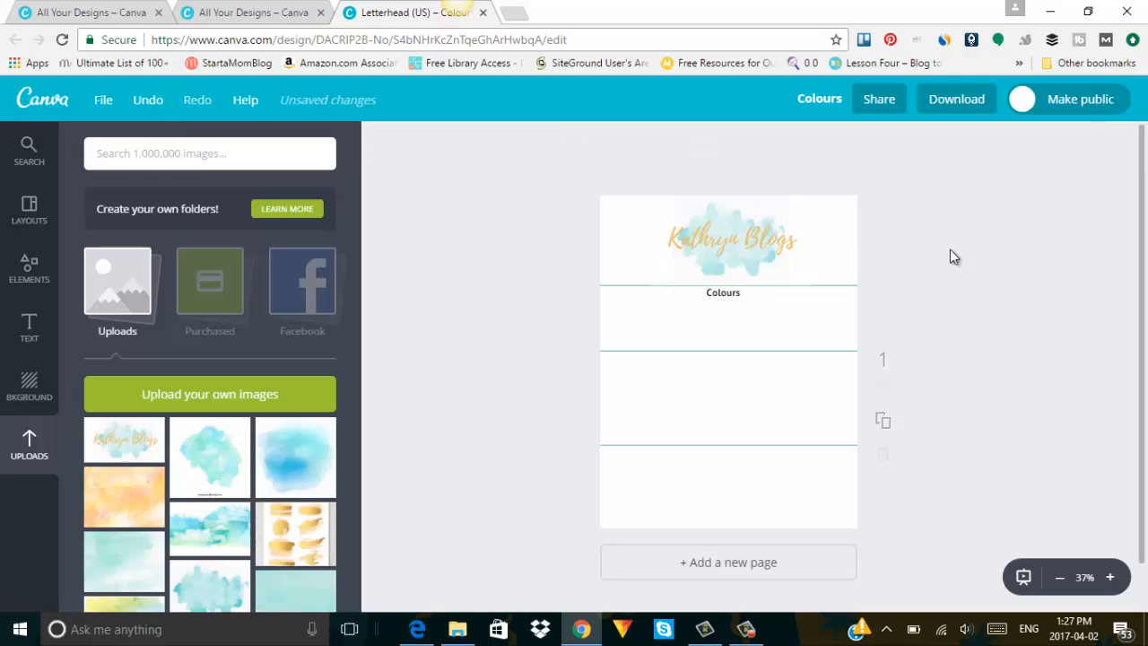
# Duplicate the Colours heading twice, placing copies in the middle and bottom sections.
pyautogui.click(729, 290)
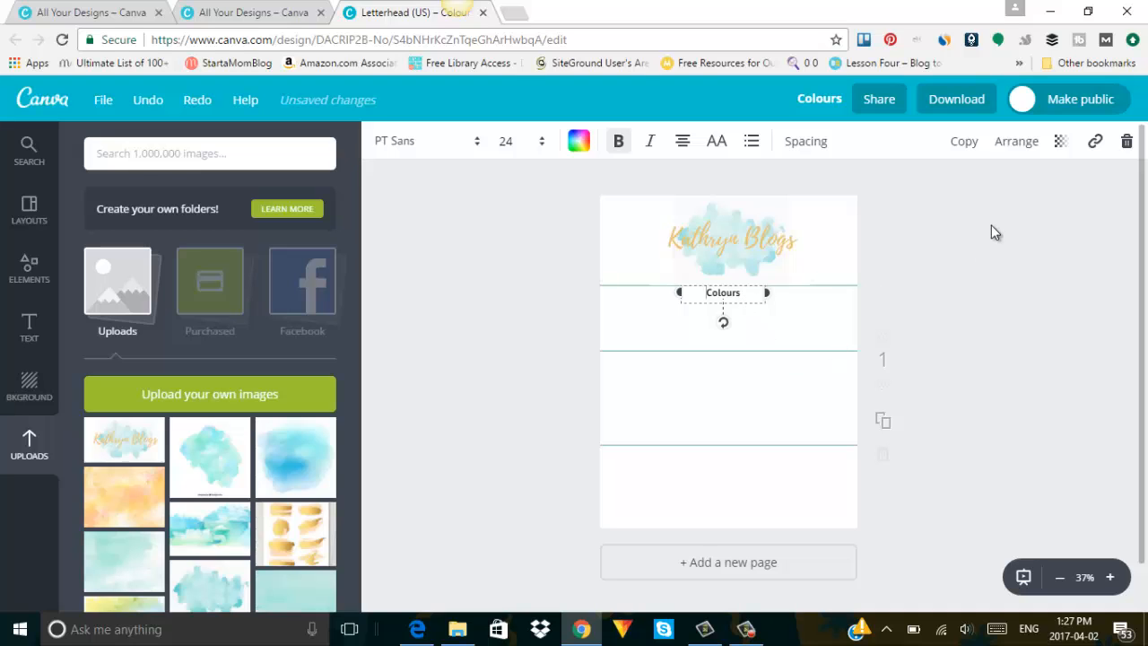
pyautogui.click(965, 141)
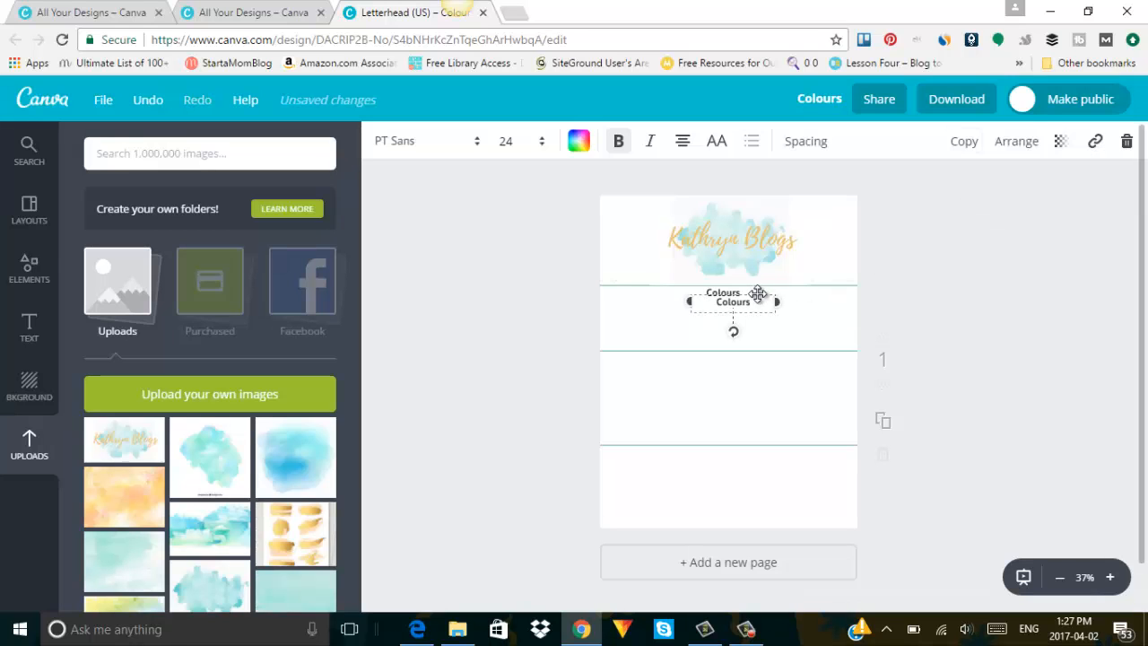
pyautogui.click(967, 143)
pyautogui.click(743, 321)
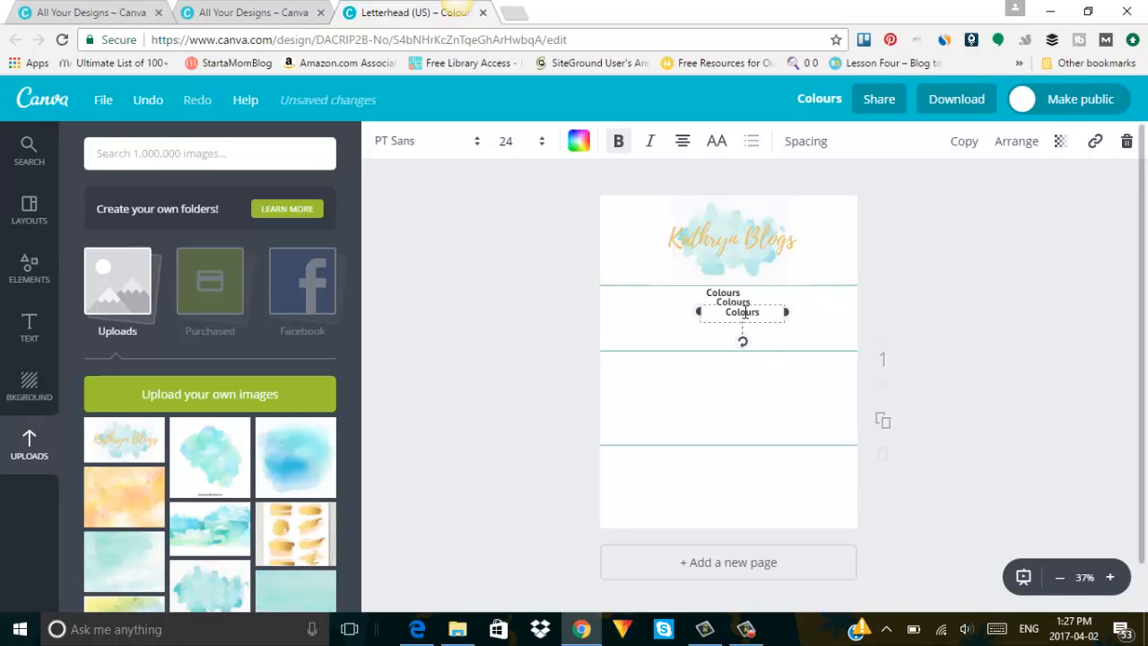
pyautogui.moveTo(748, 302); pyautogui.dragTo(724, 458)
pyautogui.click(903, 574)
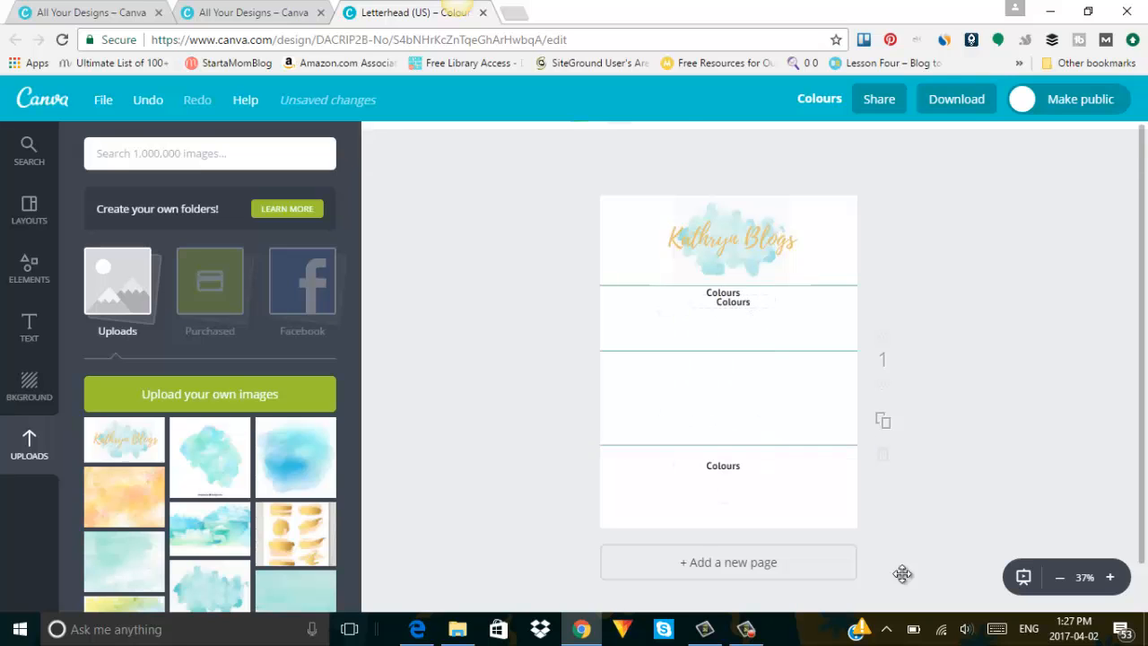
pyautogui.click(733, 302)
pyautogui.moveTo(733, 303); pyautogui.dragTo(727, 363)
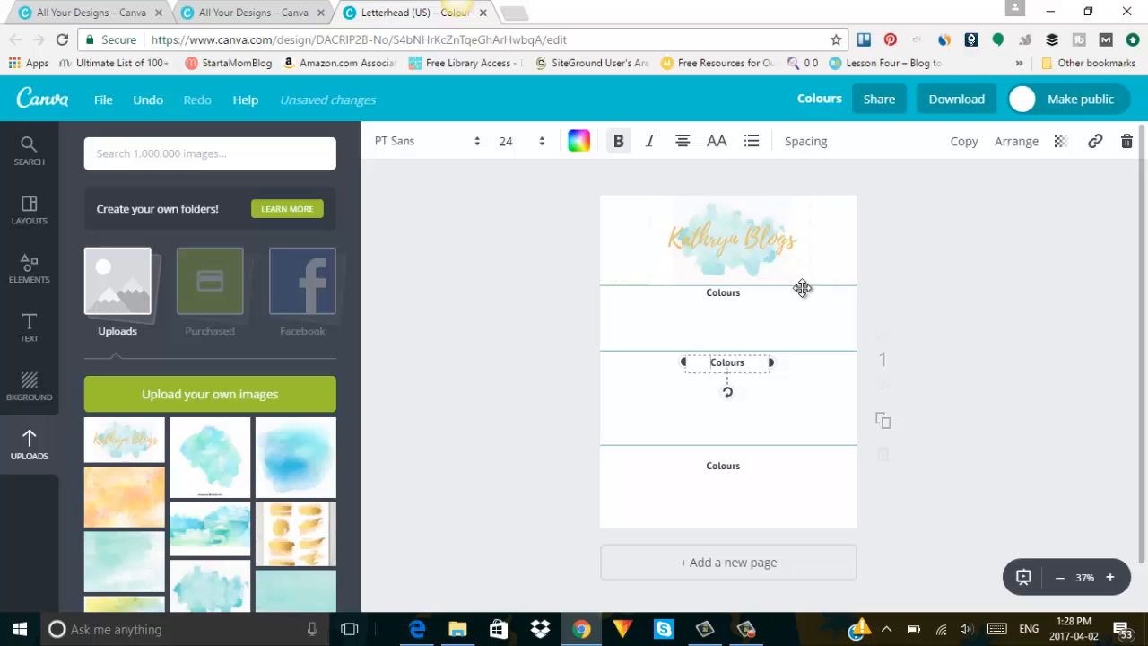
# Send the watercolour logo behind all other elements.
pyautogui.click(776, 269)
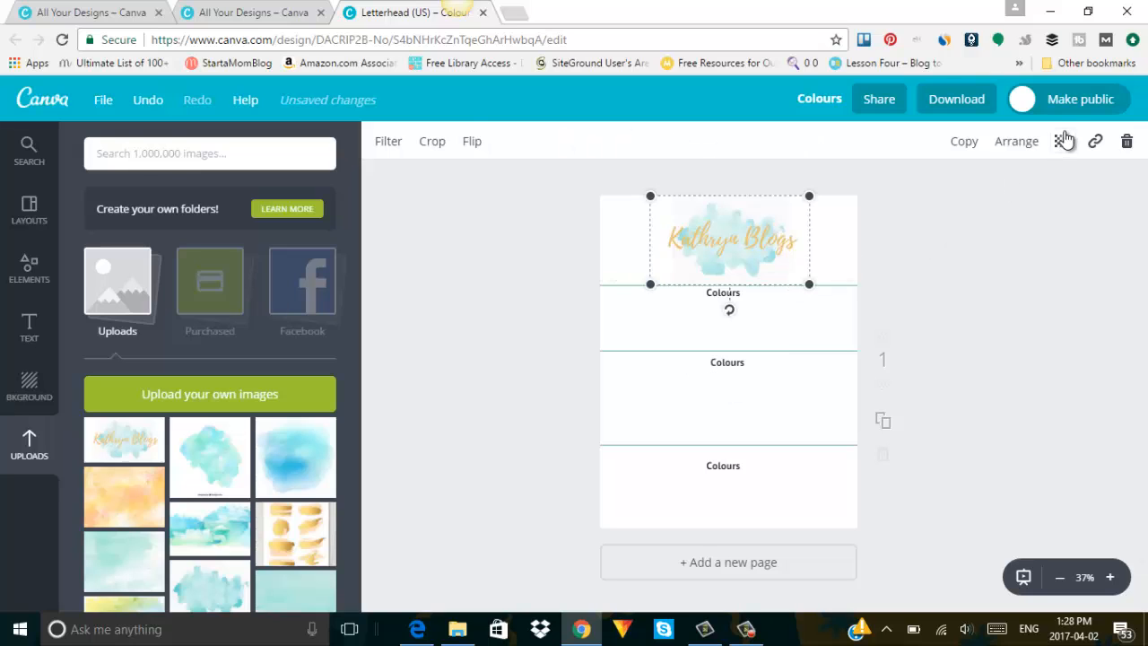
pyautogui.click(1016, 141)
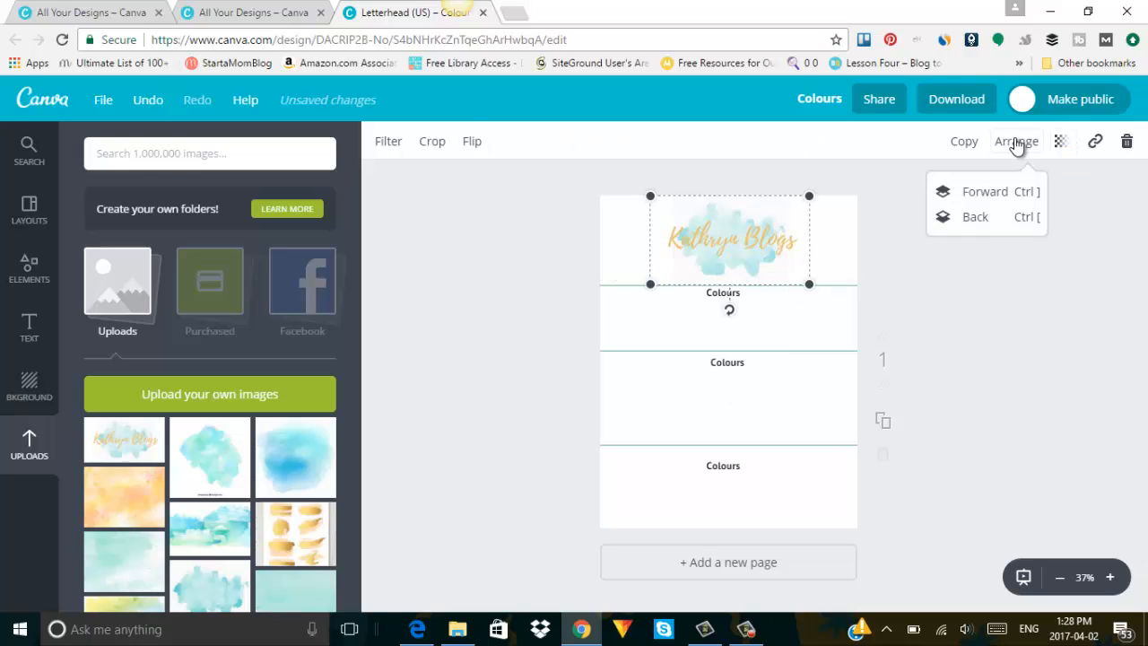
pyautogui.click(981, 218)
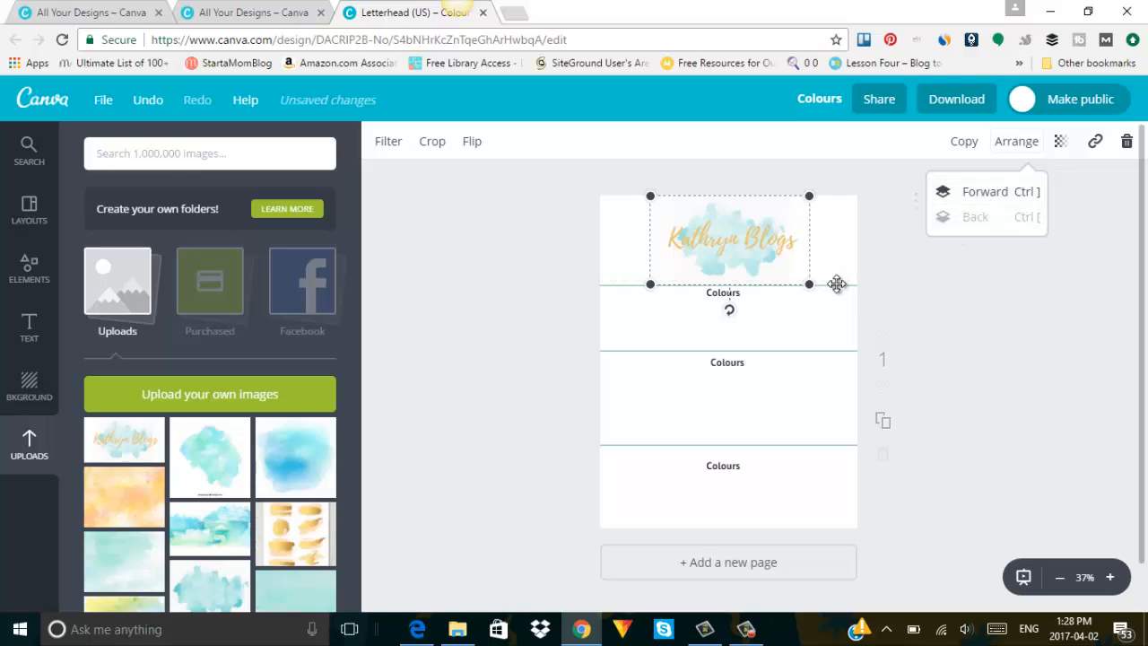
# Recolour all three divider lines black.
pyautogui.click(836, 284)
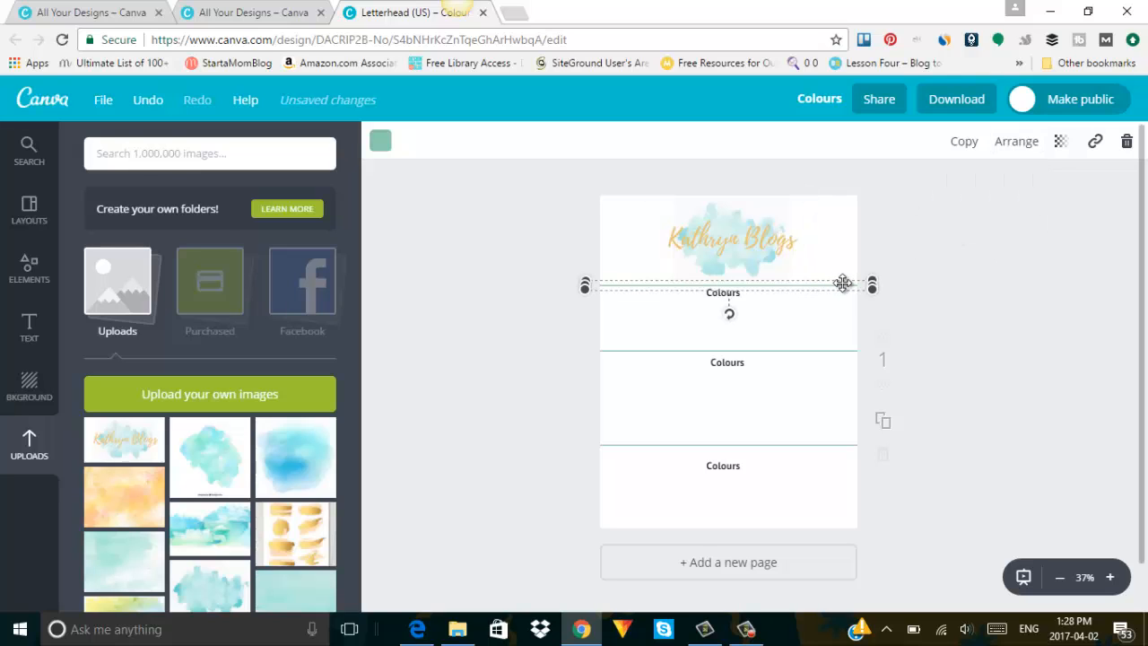
pyautogui.click(379, 142)
pyautogui.click(385, 373)
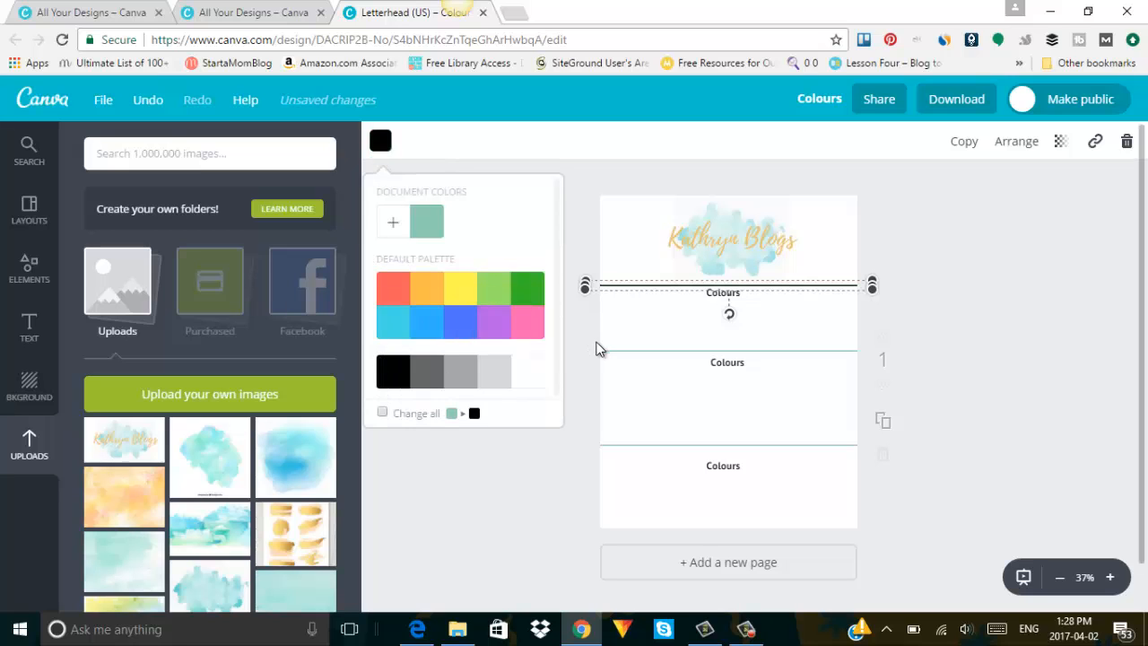
pyautogui.click(610, 350)
pyautogui.click(380, 141)
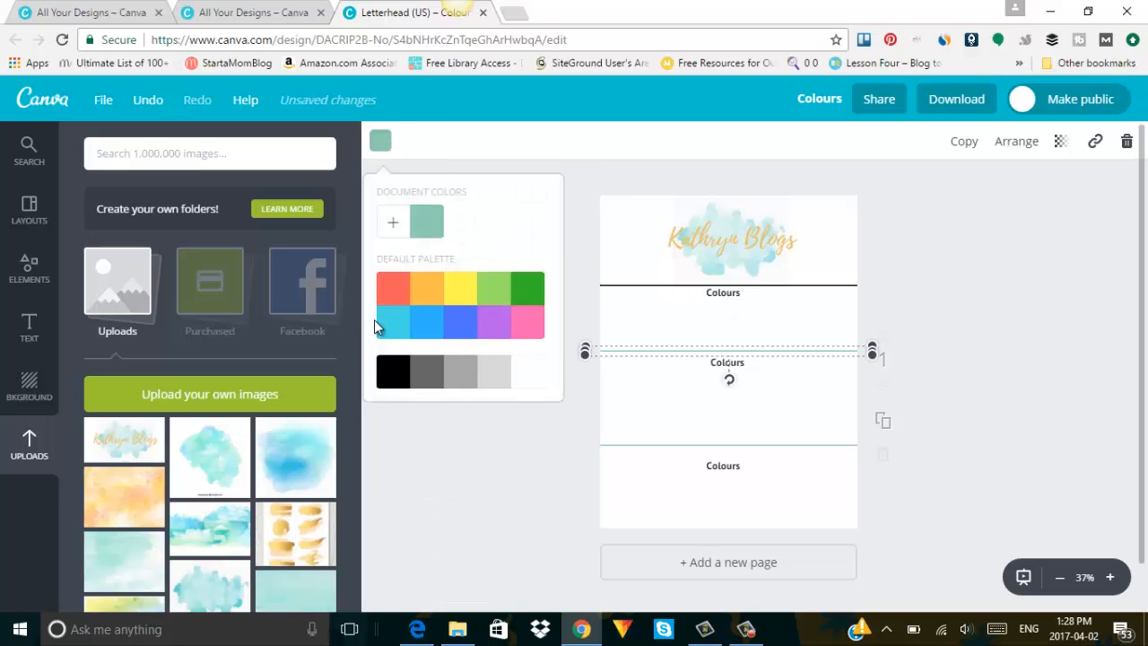
pyautogui.click(401, 384)
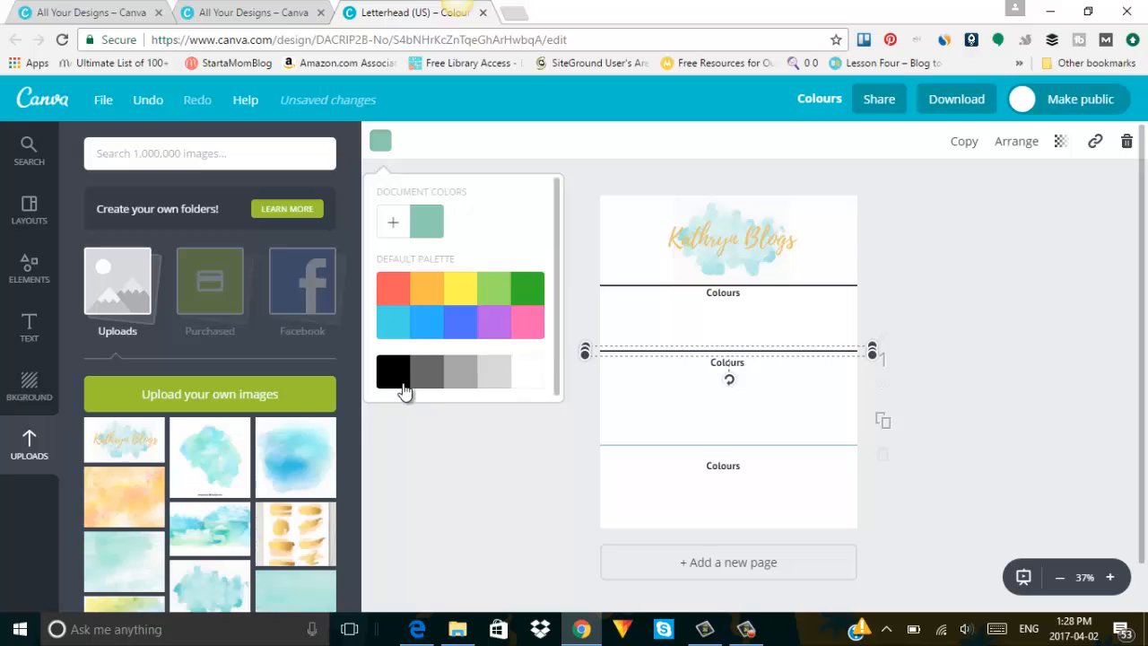
pyautogui.click(650, 446)
pyautogui.click(381, 143)
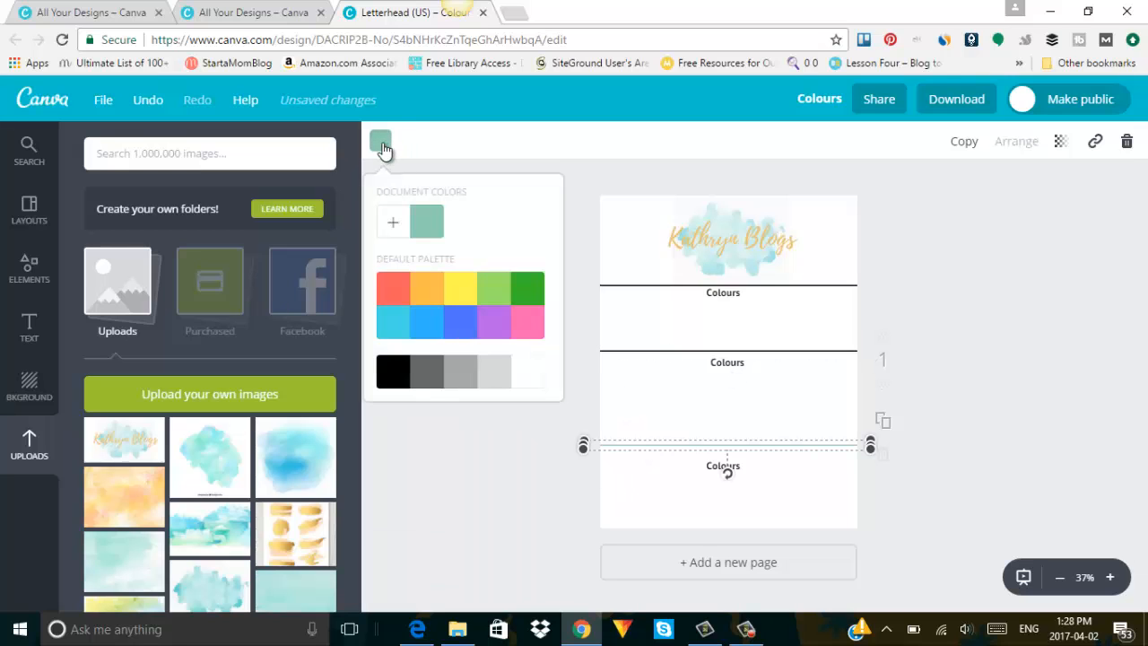
pyautogui.click(384, 378)
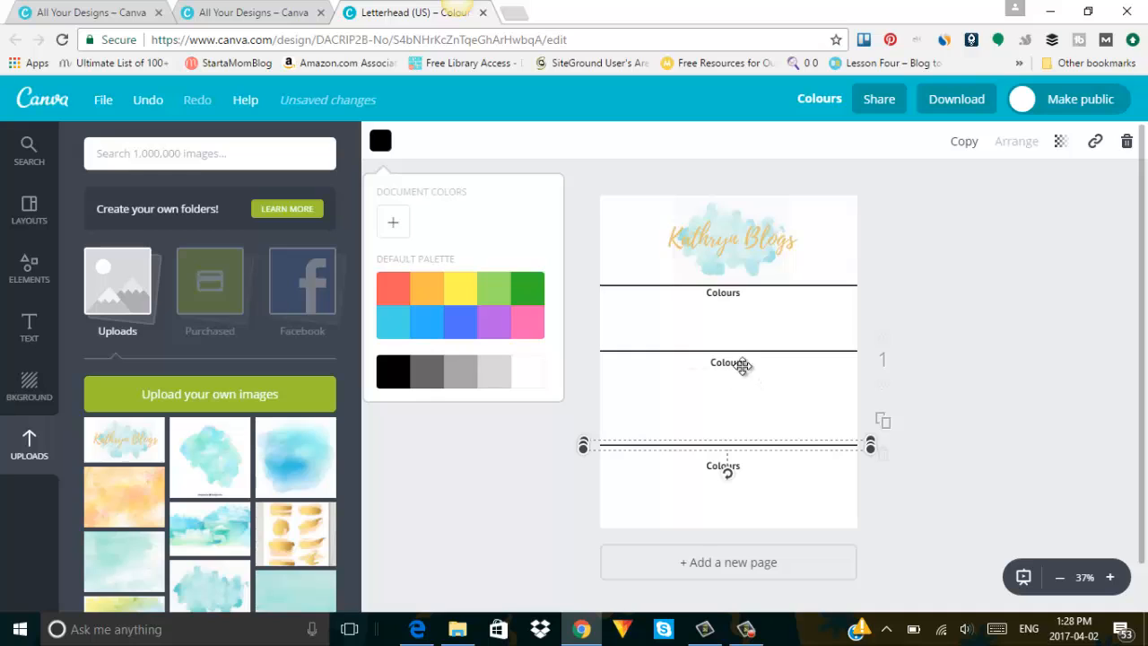
# Rename the middle heading 'Inspiration' and the bottom one 'Fonts', aligning the headings.
pyautogui.click(736, 361)
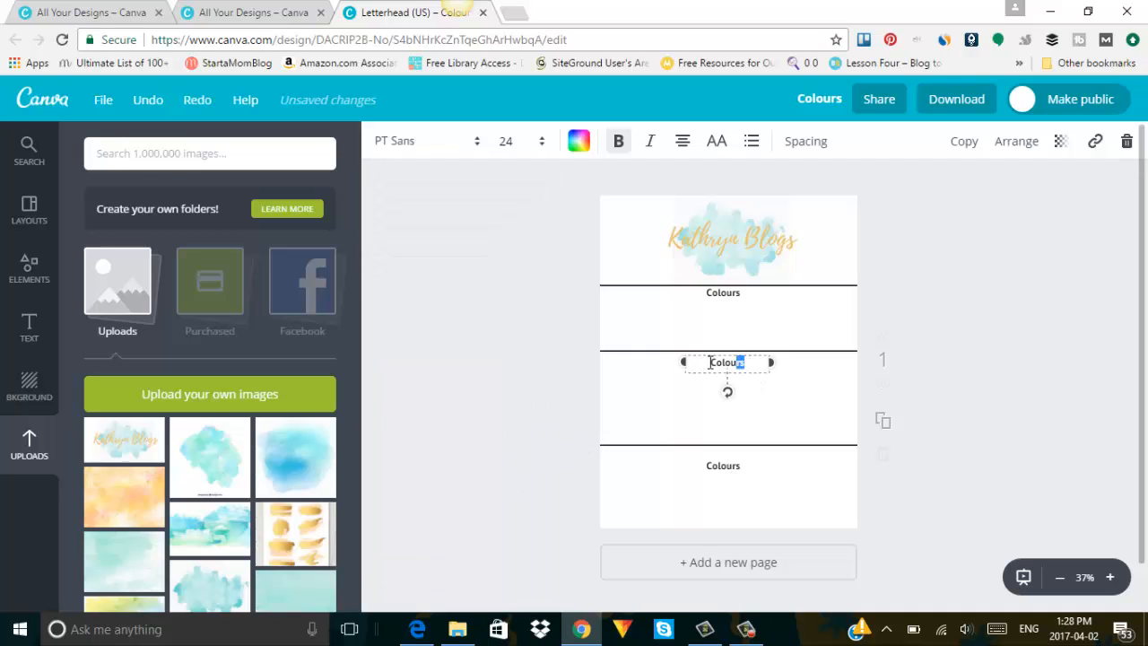
pyautogui.press('BackSpace')
pyautogui.click(723, 467)
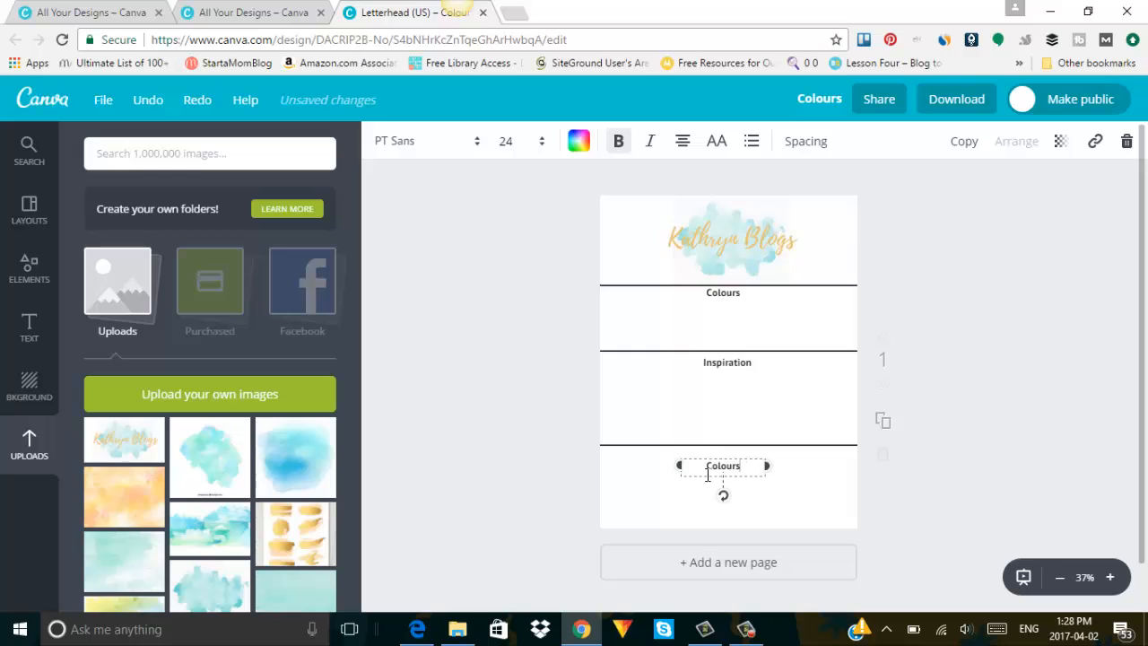
pyautogui.doubleClick(708, 474)
pyautogui.write('Fonts')
pyautogui.moveTo(716, 458); pyautogui.dragTo(717, 452)
pyautogui.click(757, 328)
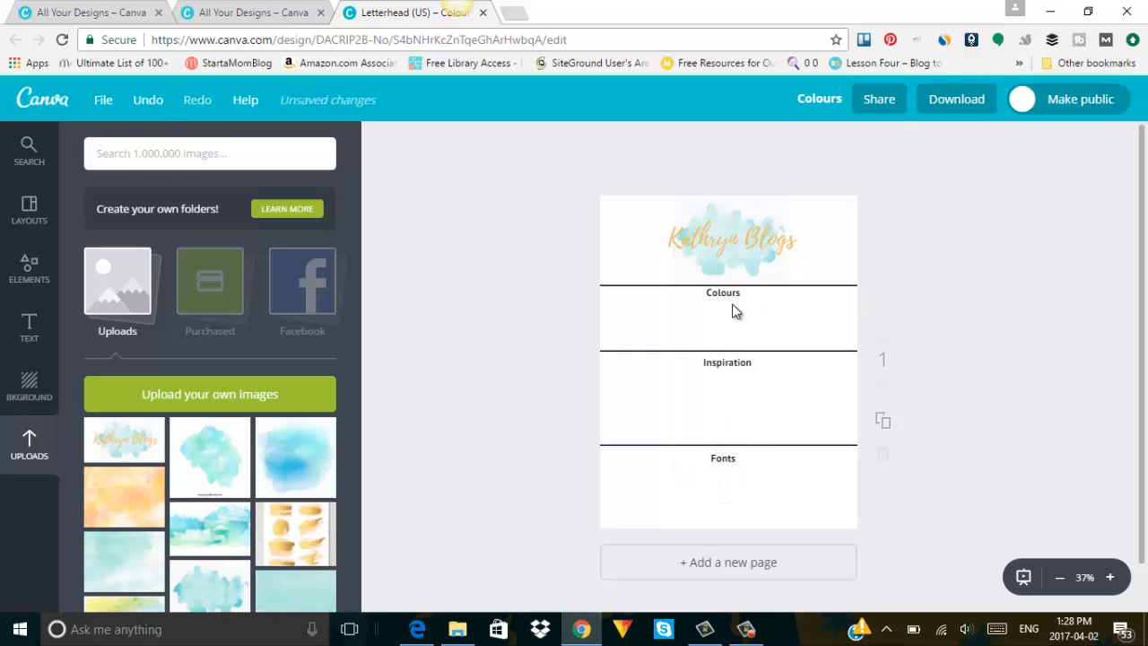
pyautogui.moveTo(734, 308); pyautogui.dragTo(732, 301)
# Open the Frames category in Elements and scroll down to the shaped frames.
pyautogui.click(29, 274)
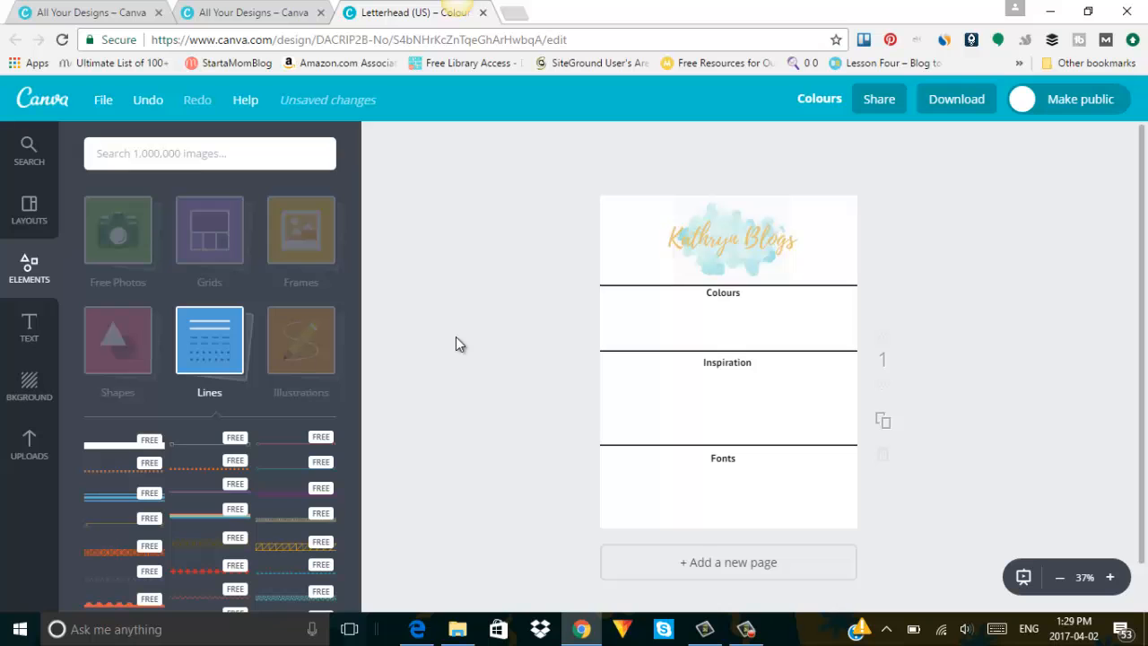
pyautogui.click(305, 245)
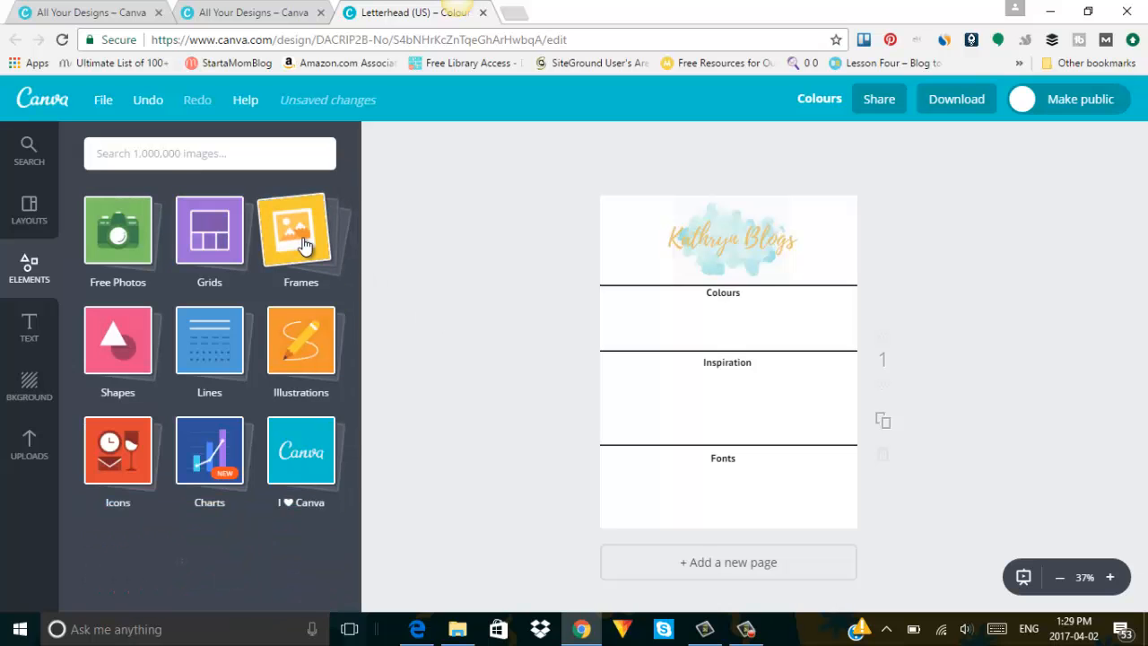
pyautogui.click(305, 245)
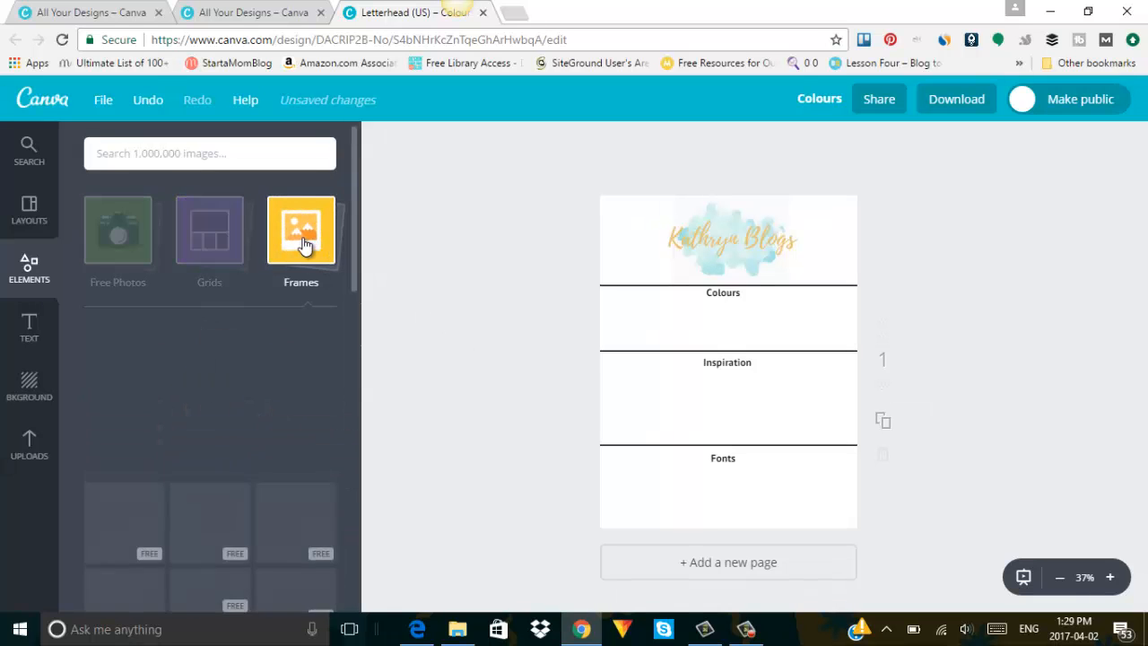
pyautogui.moveTo(355, 183); pyautogui.dragTo(355, 463)
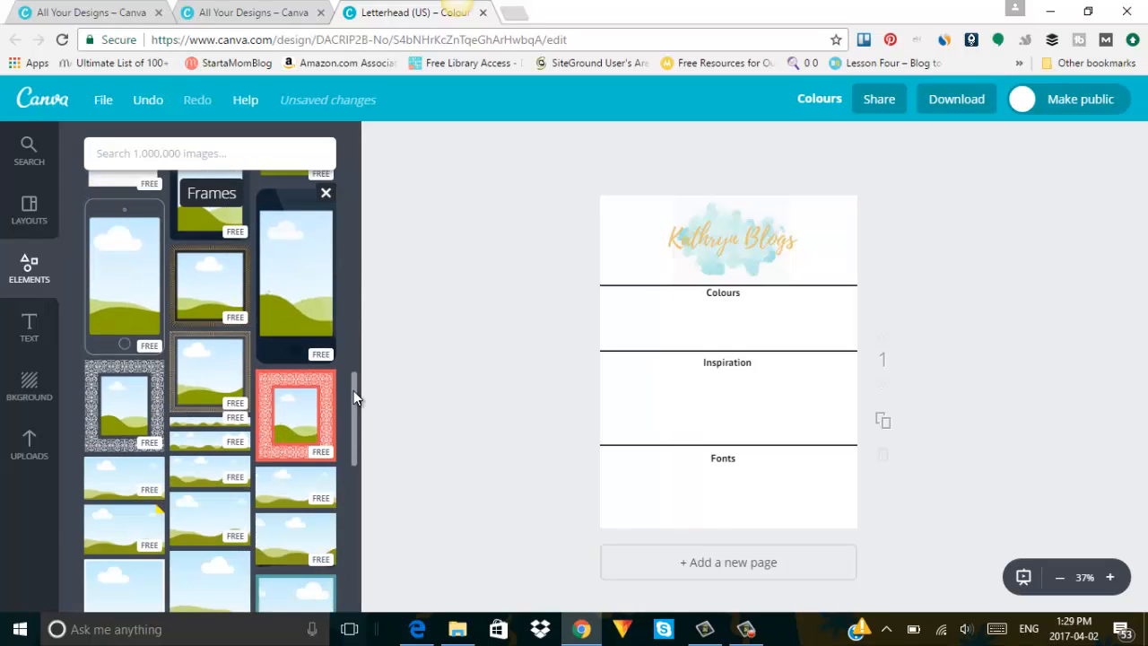
pyautogui.moveTo(354, 408); pyautogui.dragTo(352, 485)
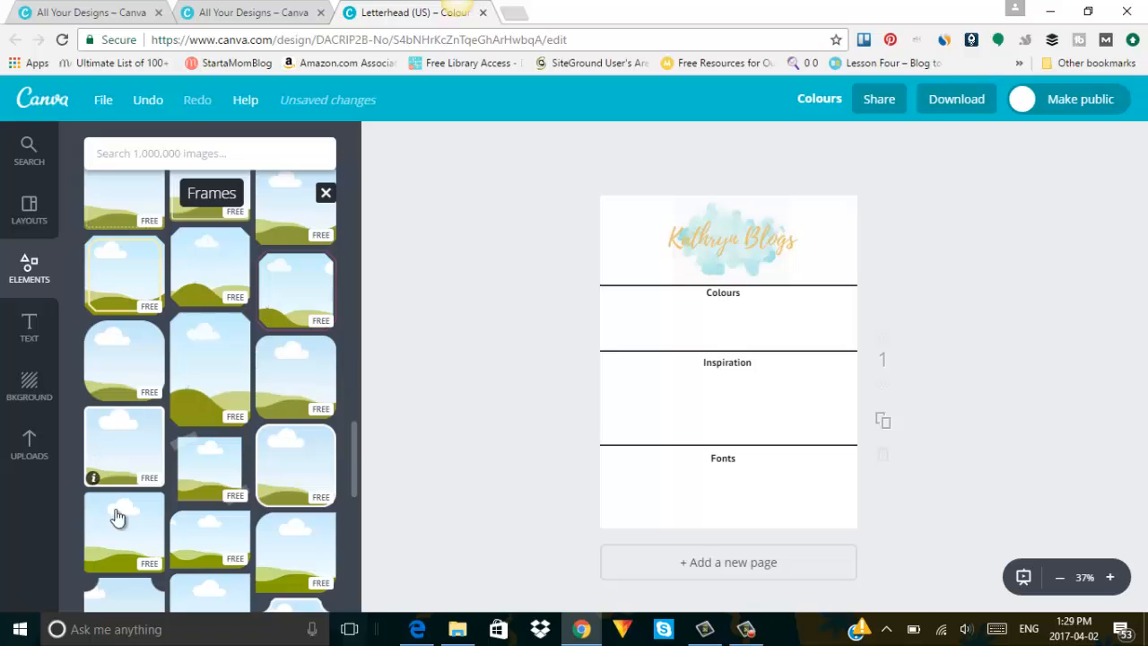
pyautogui.moveTo(354, 437); pyautogui.dragTo(356, 525)
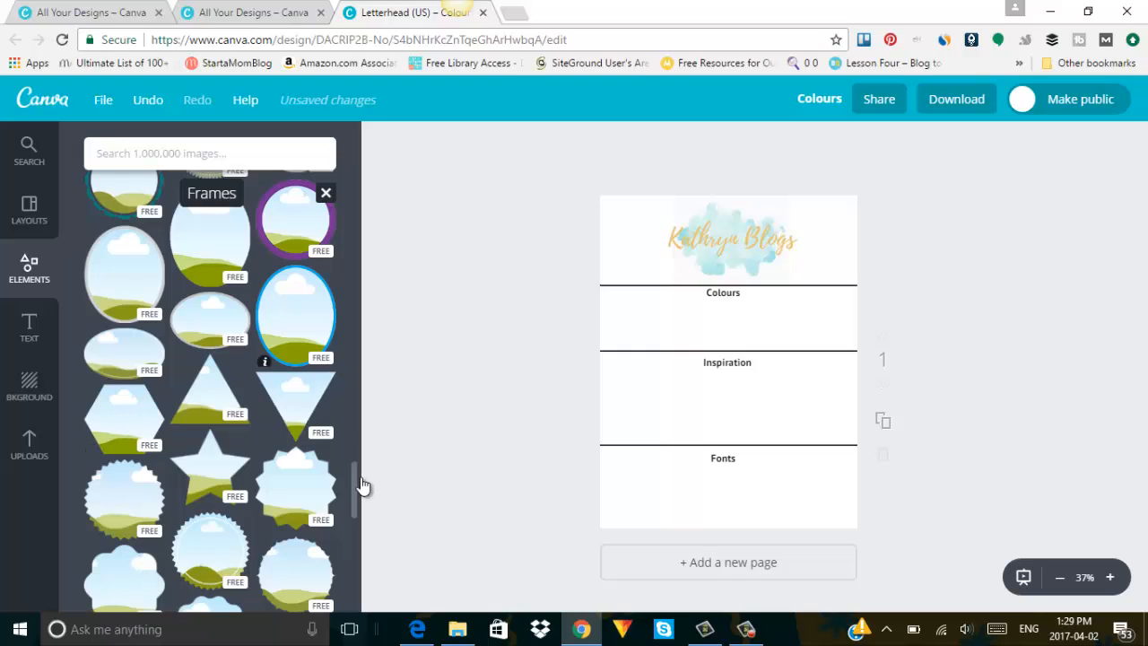
# Add a small hexagon frame to the Colours row and make three copies across it.
pyautogui.click(138, 437)
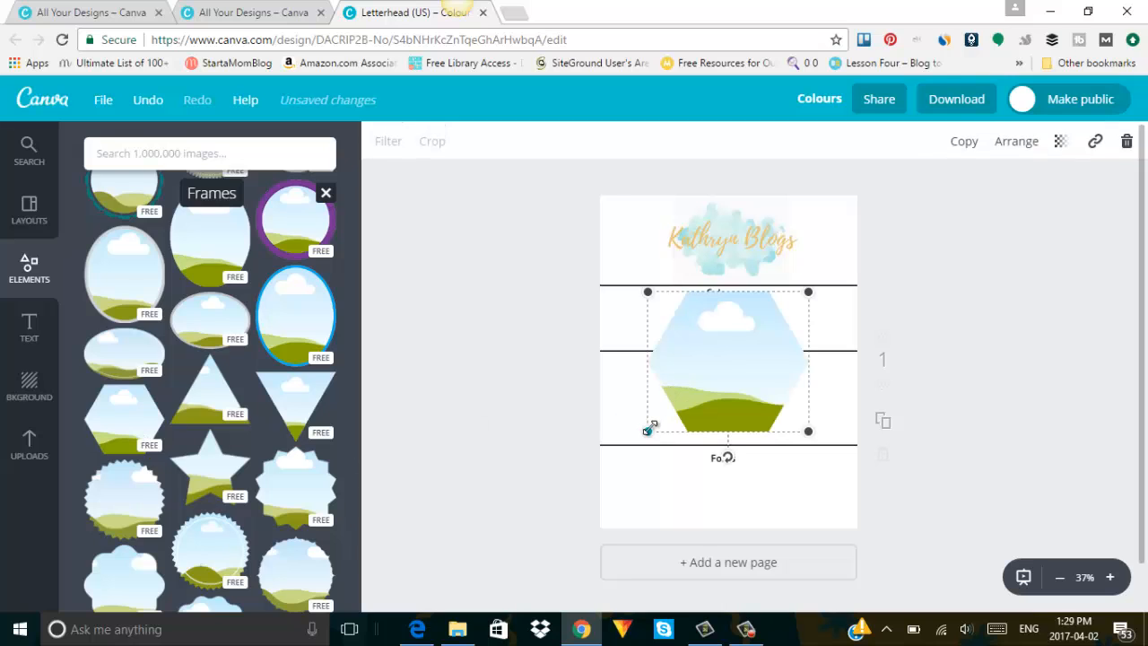
pyautogui.moveTo(649, 430); pyautogui.dragTo(724, 376)
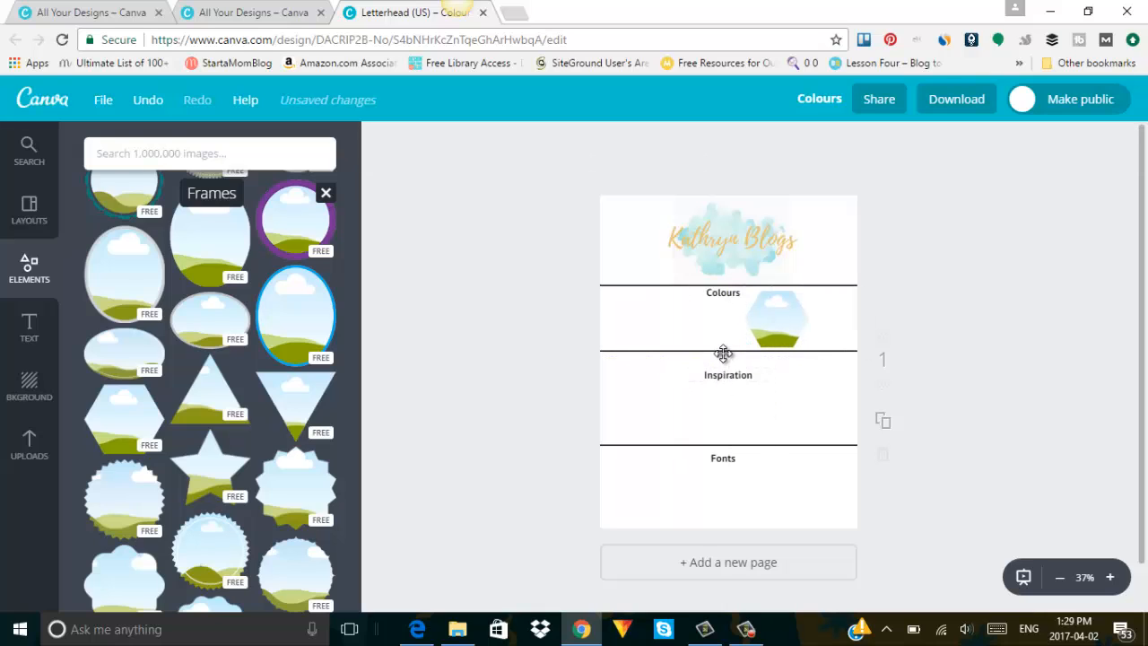
pyautogui.moveTo(779, 309); pyautogui.dragTo(612, 351)
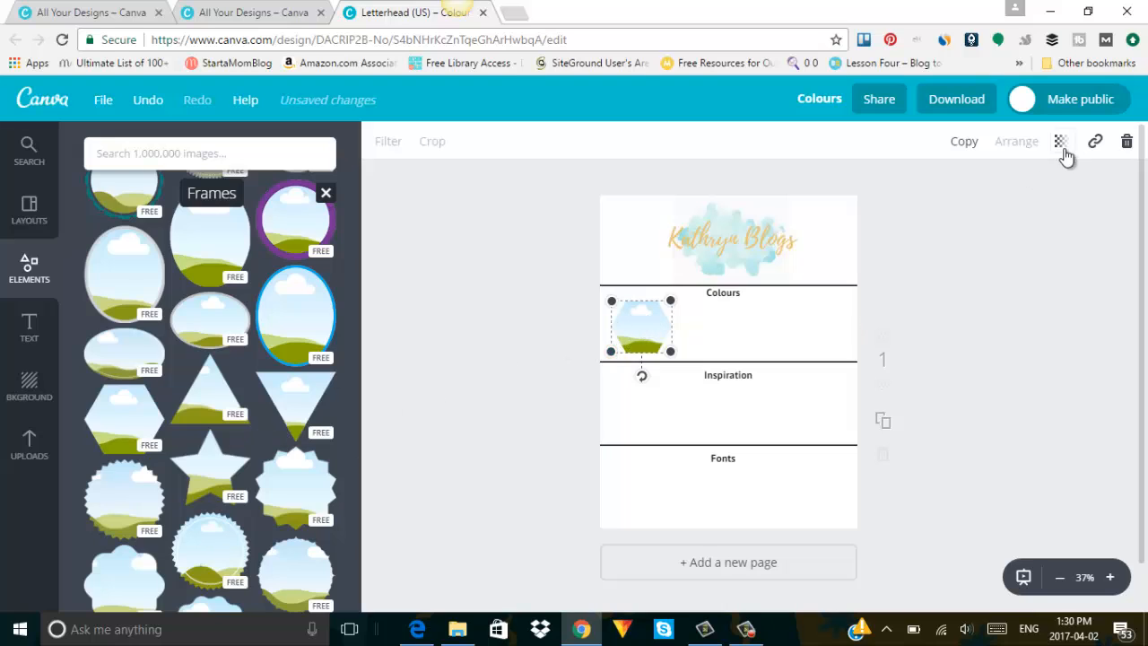
pyautogui.click(964, 139)
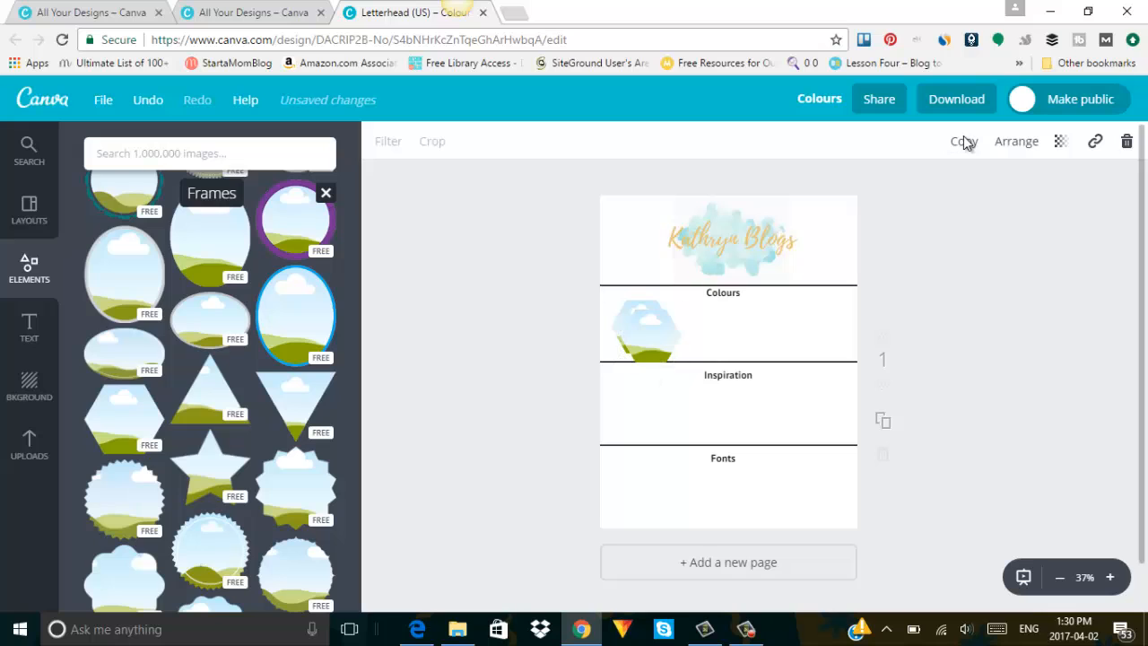
pyautogui.click(965, 139)
pyautogui.click(964, 139)
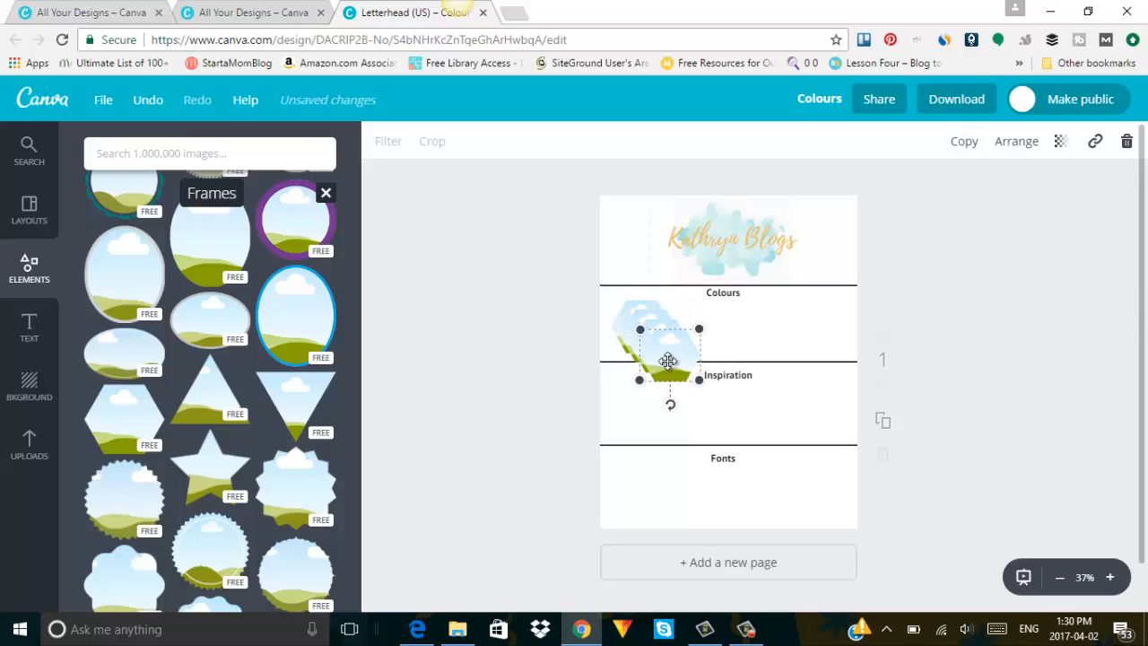
pyautogui.moveTo(664, 362); pyautogui.dragTo(821, 334)
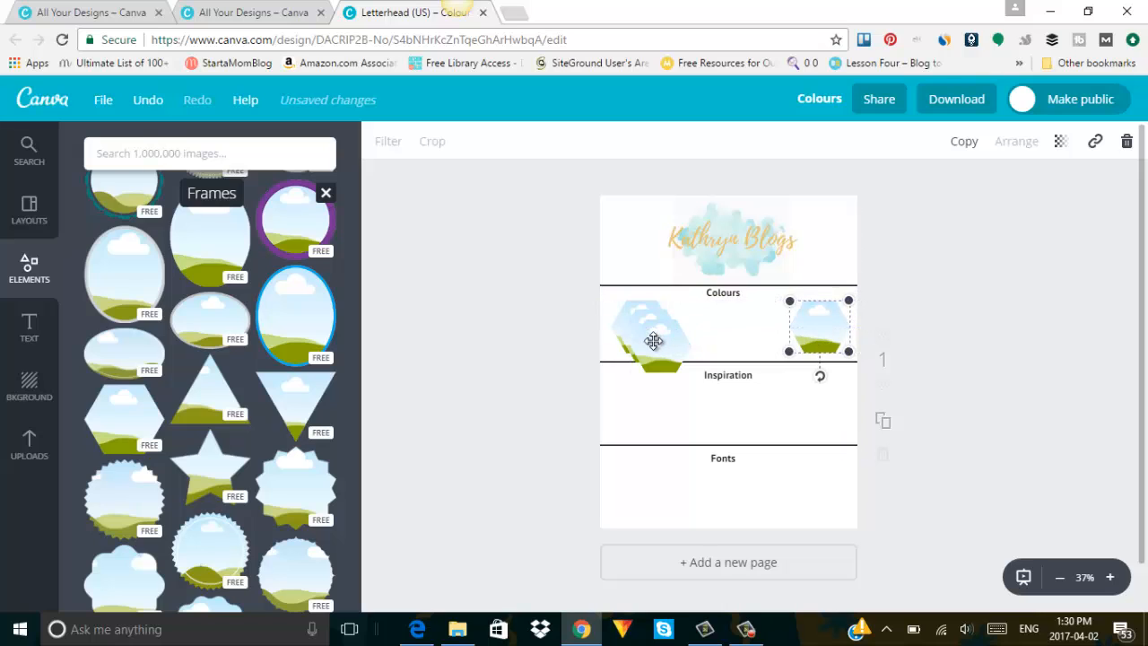
pyautogui.moveTo(653, 338); pyautogui.dragTo(683, 326)
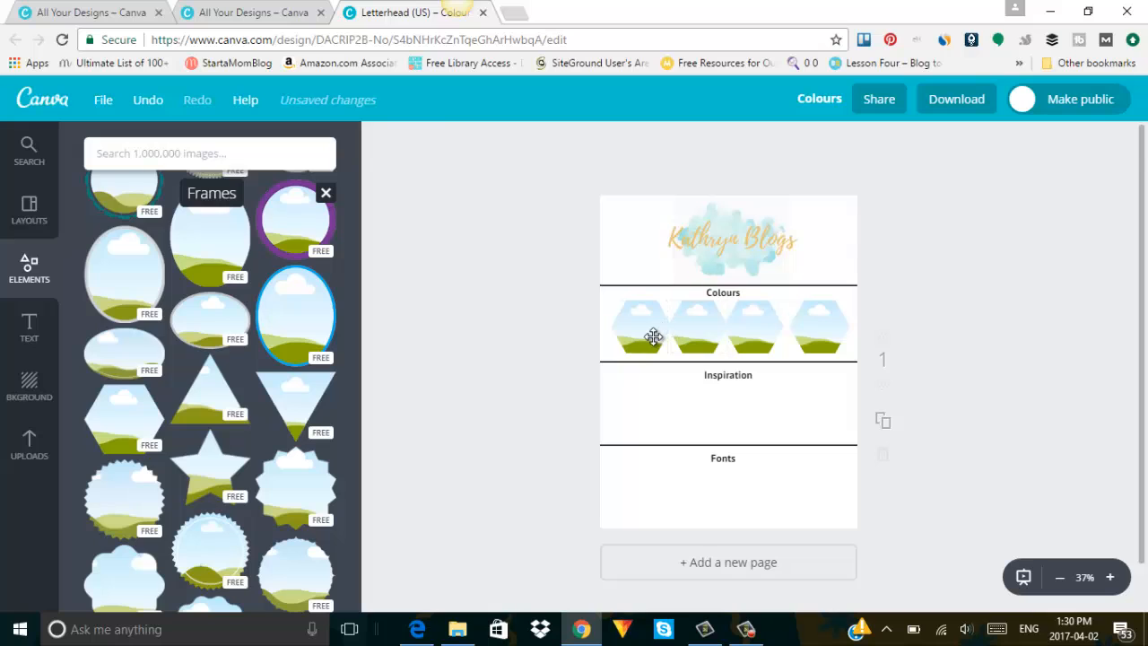
# Adjust the four hexagons so they line up evenly spaced in the row.
pyautogui.click(632, 344)
pyautogui.moveTo(611, 352); pyautogui.dragTo(823, 335)
pyautogui.click(684, 329)
pyautogui.click(767, 330)
pyautogui.click(807, 325)
pyautogui.click(933, 343)
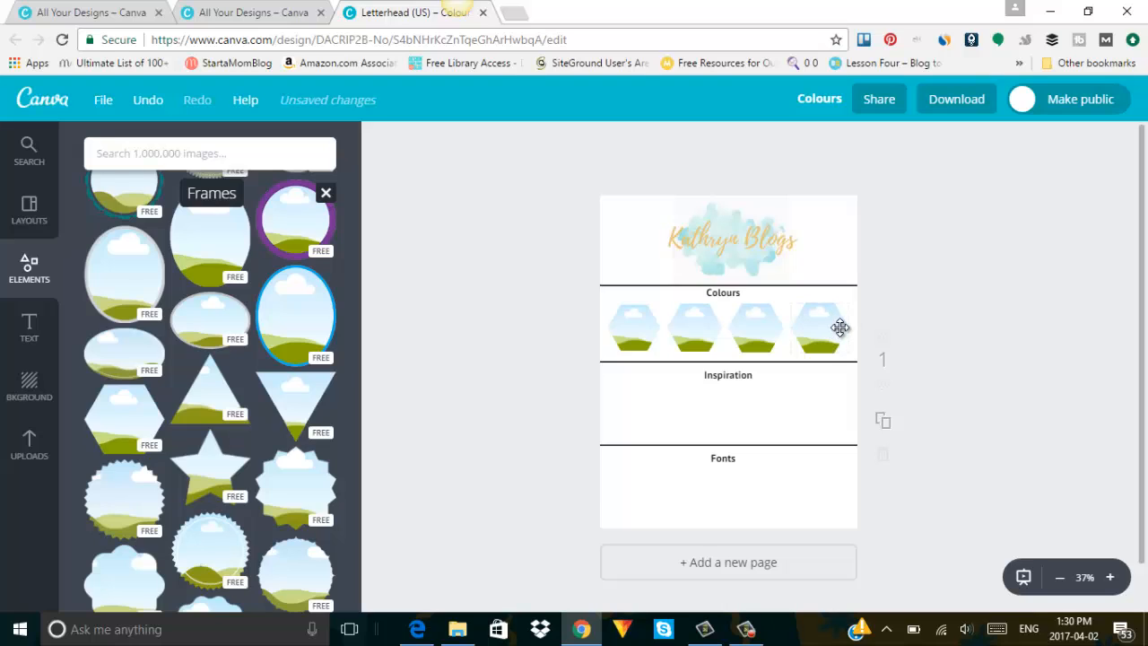
# Open html-color-codes.info's Get Colors from Image page in a new Chrome tab.
pyautogui.click(518, 15)
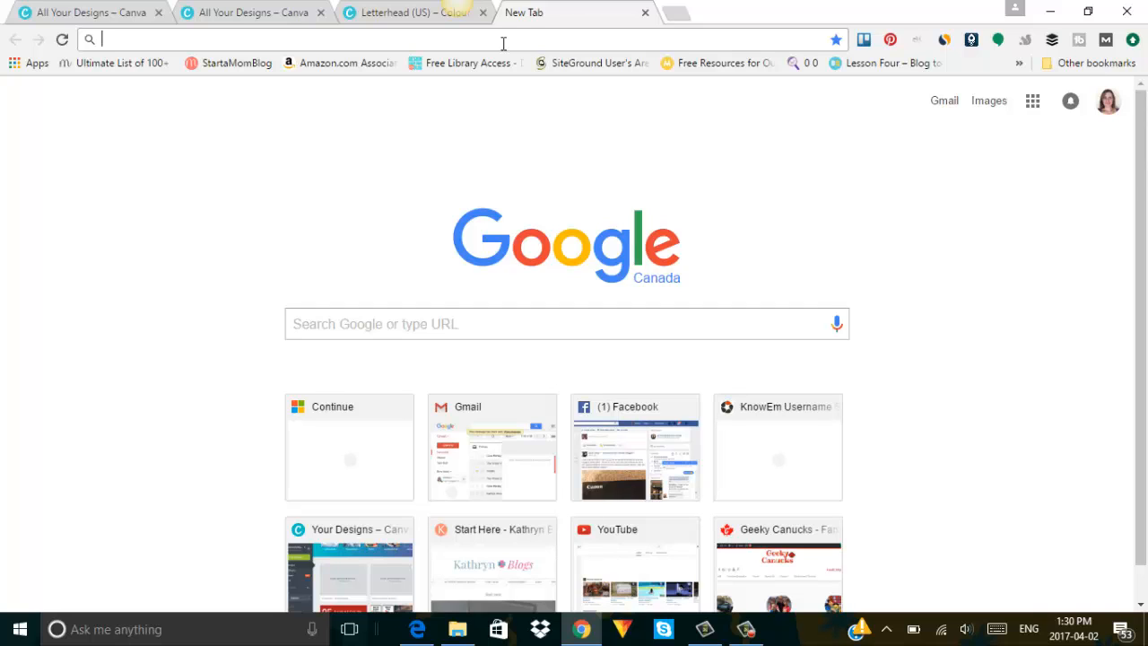
pyautogui.write('html')
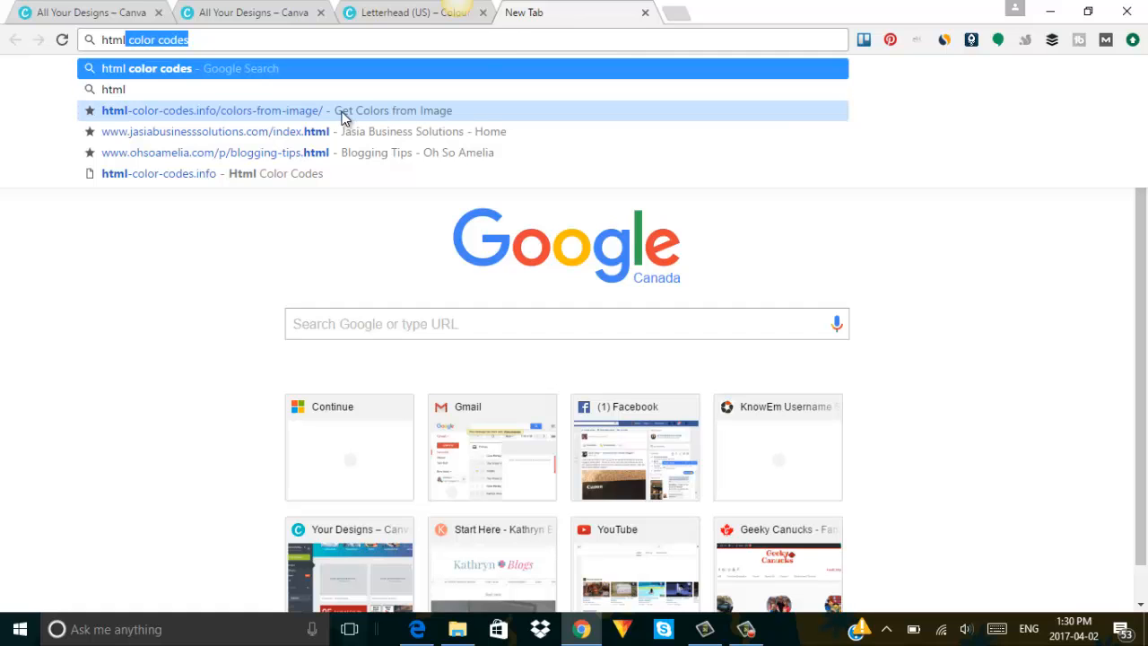
pyautogui.click(344, 111)
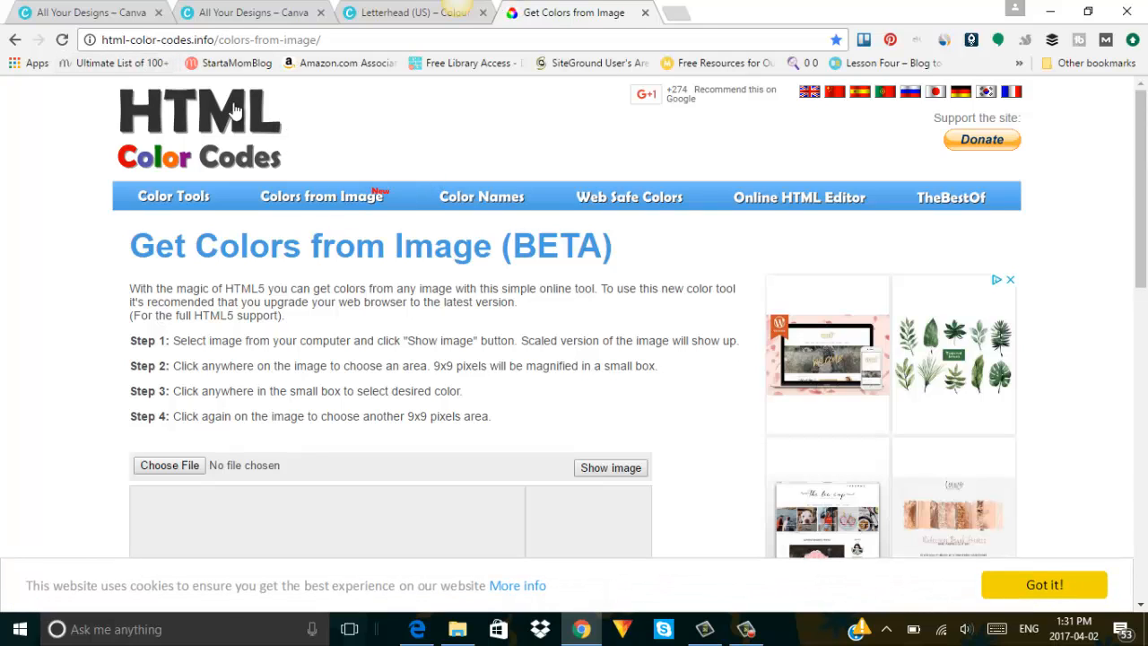
pyautogui.scroll(-2, 228, 341)
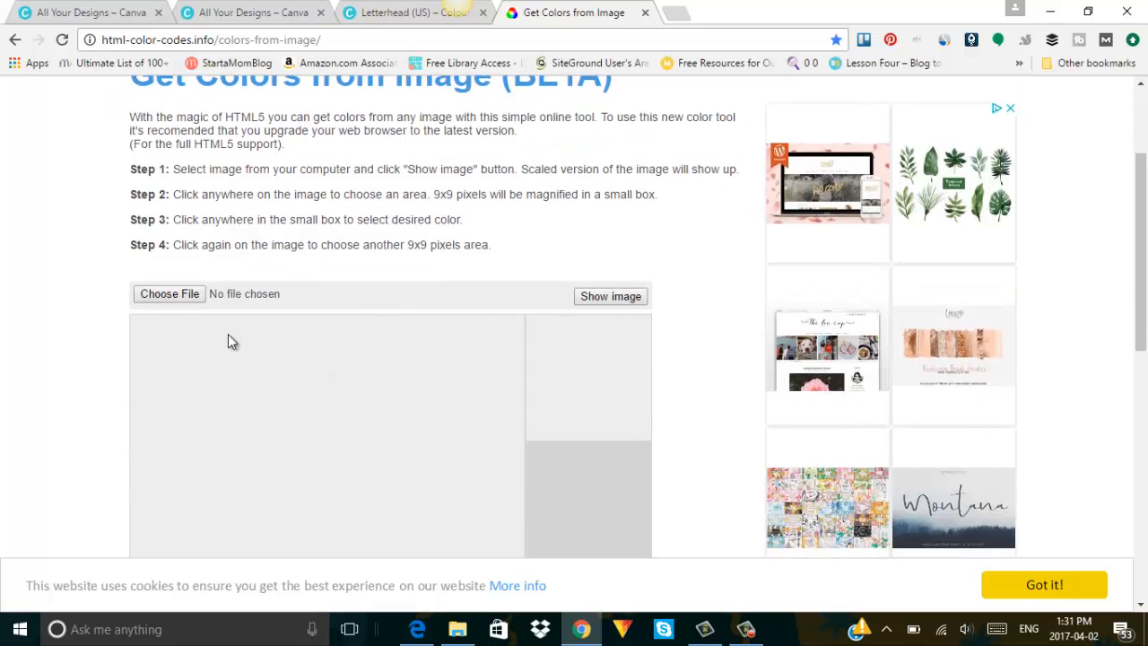
# Choose download.jpeg from Desktop > branding pictures as the image to sample.
pyautogui.click(169, 294)
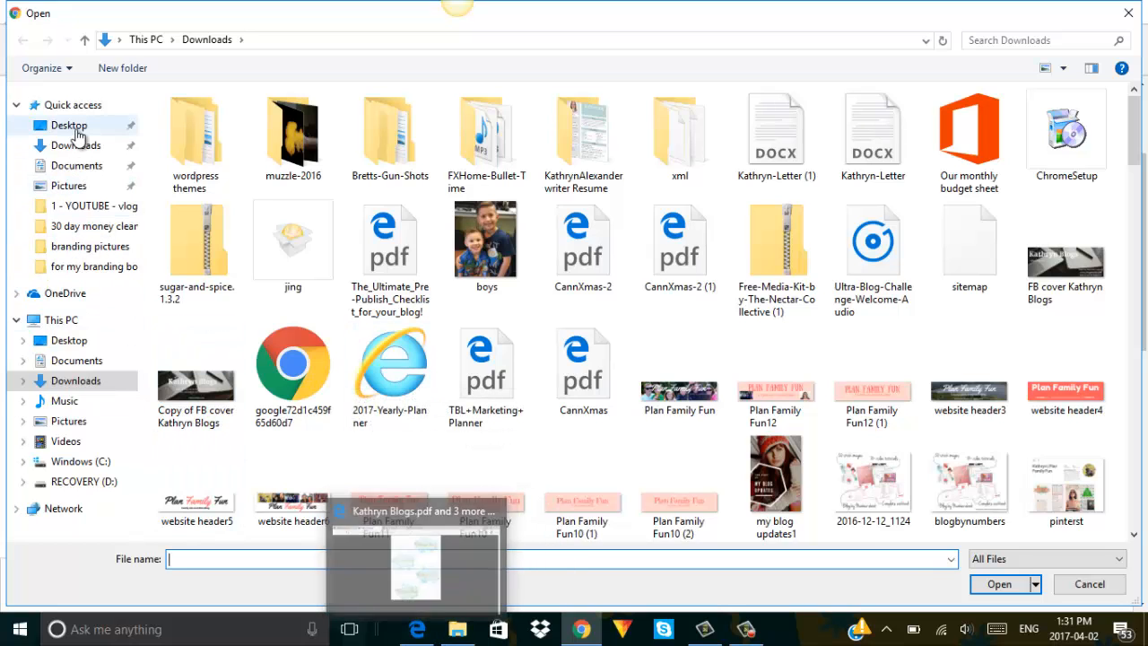
pyautogui.click(77, 133)
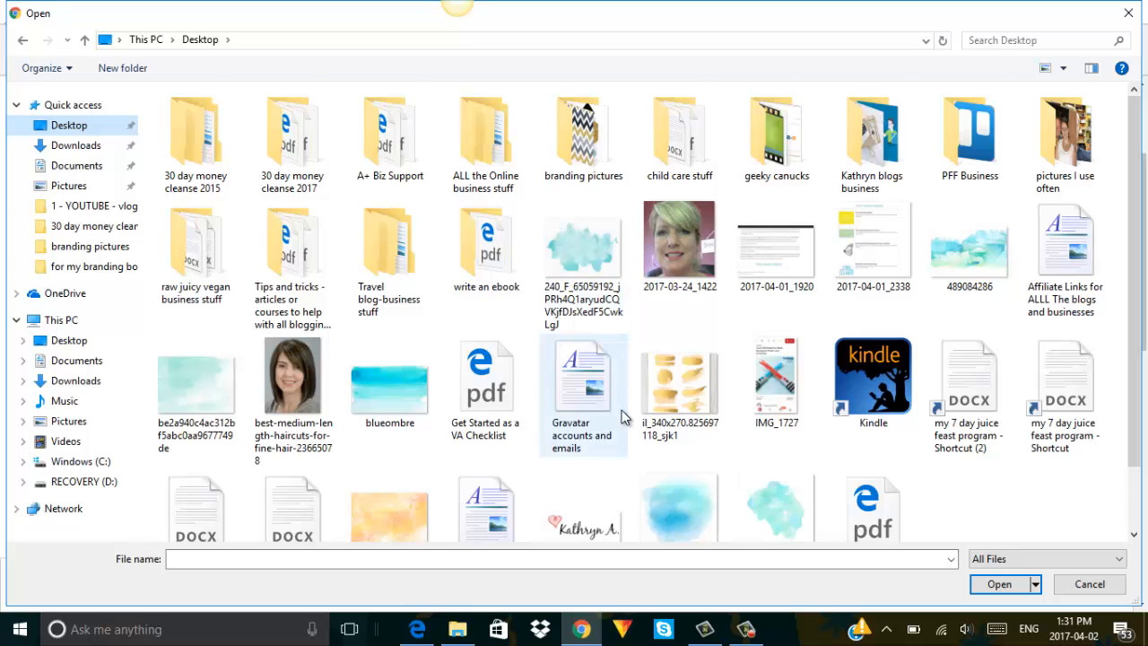
pyautogui.scroll(-1, 625, 418)
pyautogui.scroll(1, 625, 418)
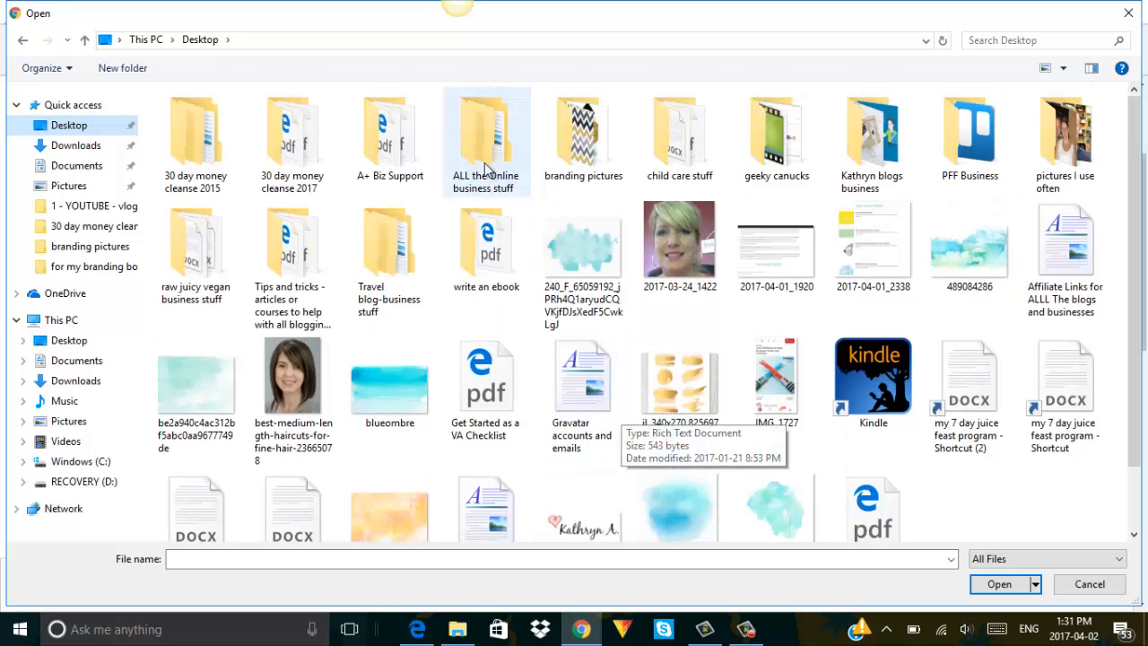
pyautogui.doubleClick(584, 142)
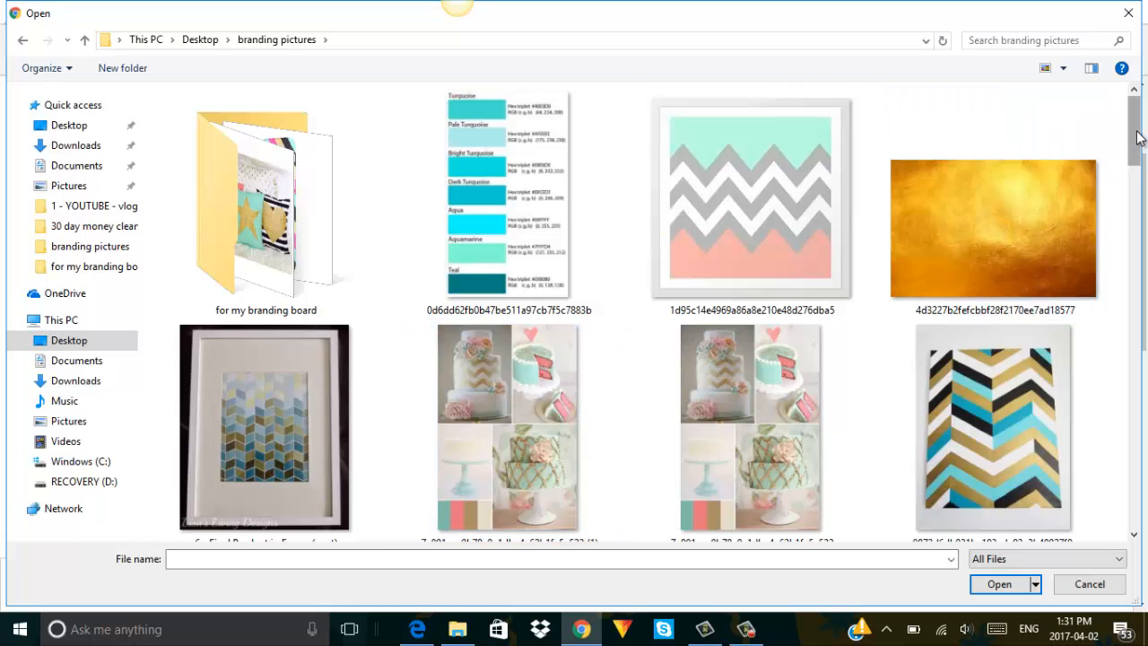
pyautogui.moveTo(1139, 136); pyautogui.dragTo(1142, 232)
pyautogui.click(984, 328)
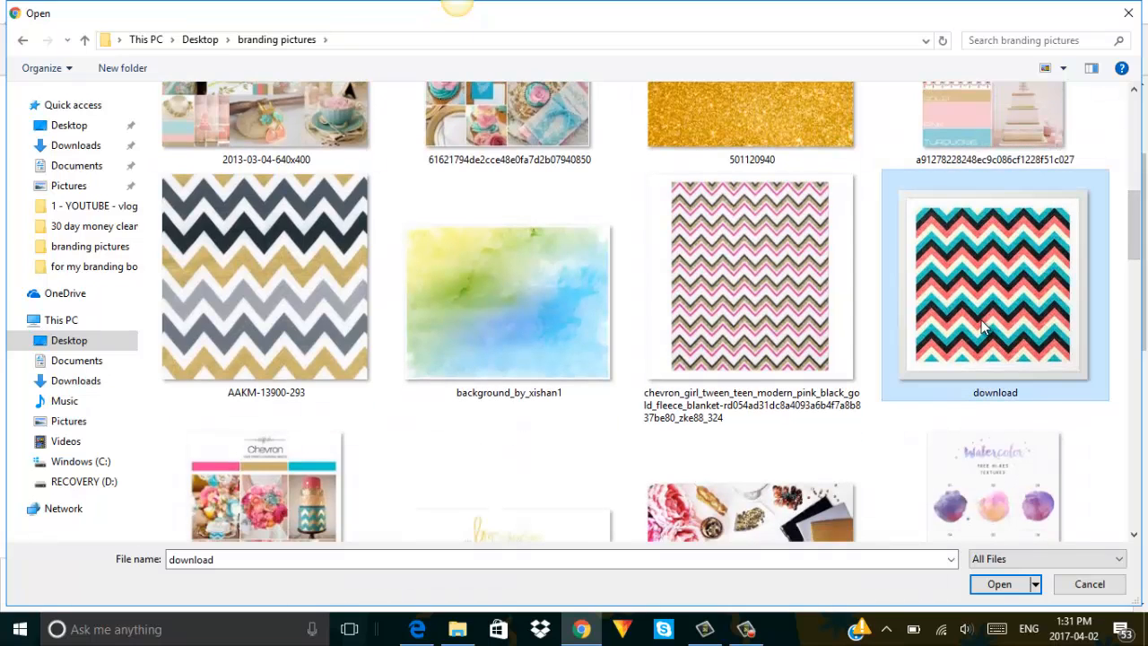
pyautogui.click(1000, 588)
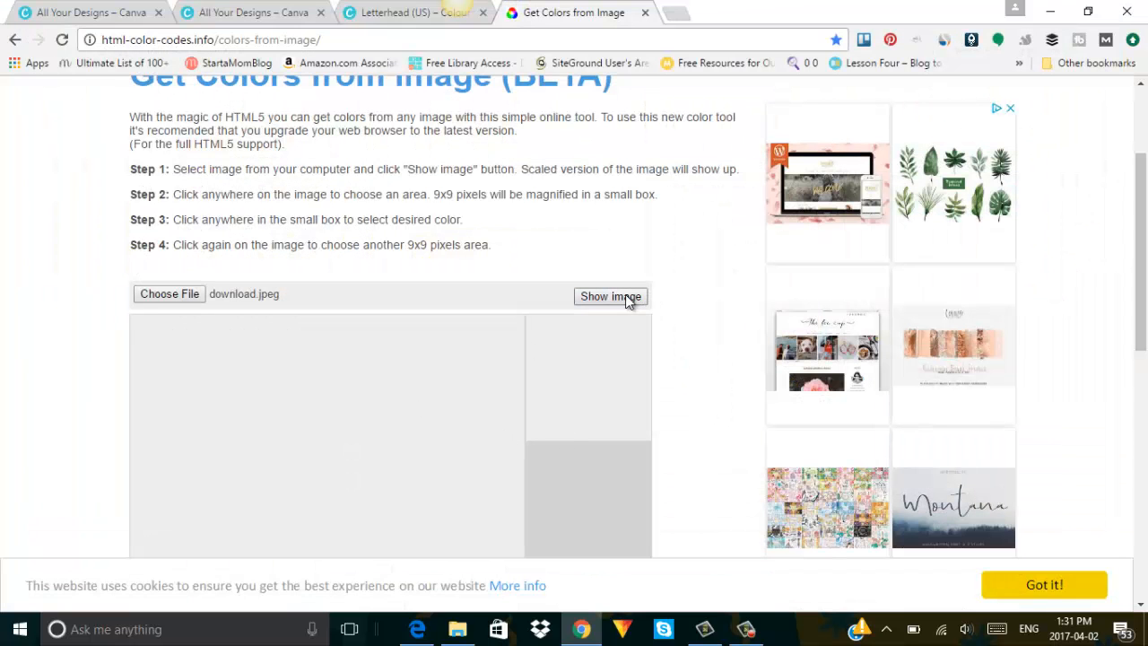
# Load the chevron image and sample its colours until the teal #1ECBC7 is picked.
pyautogui.click(629, 302)
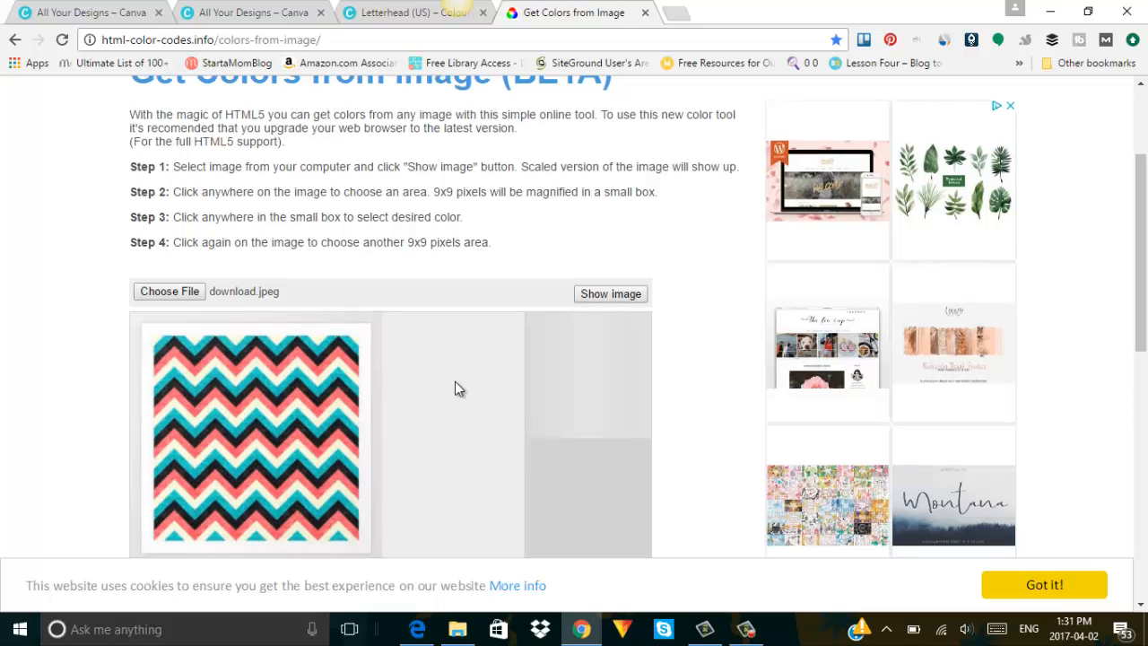
pyautogui.scroll(-1, 455, 386)
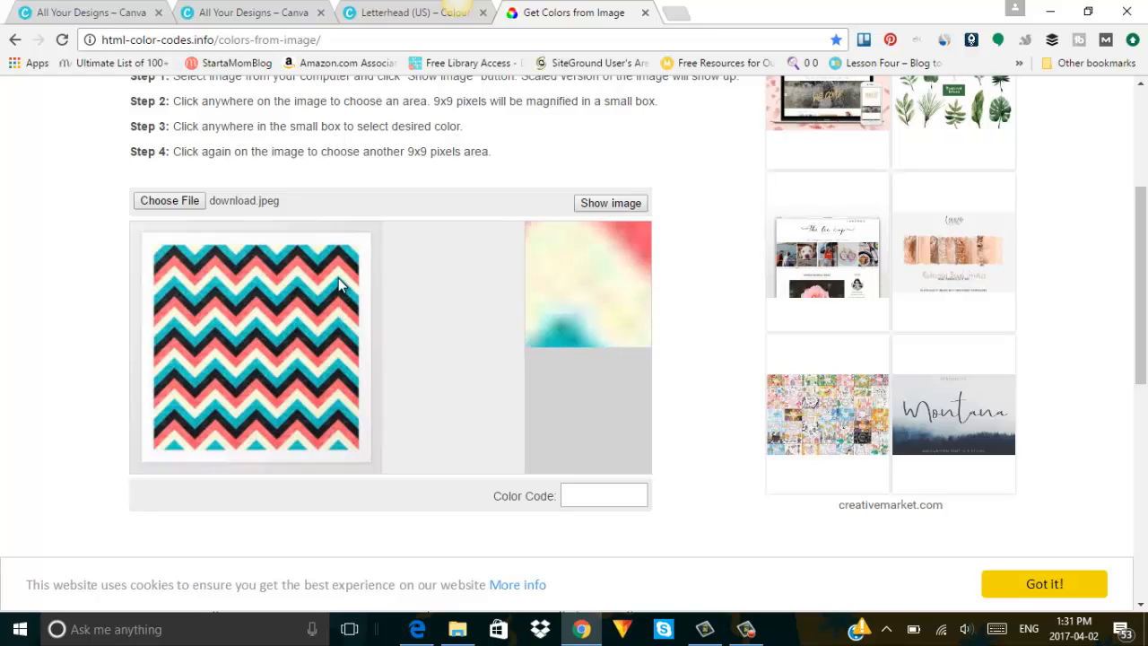
pyautogui.click(325, 303)
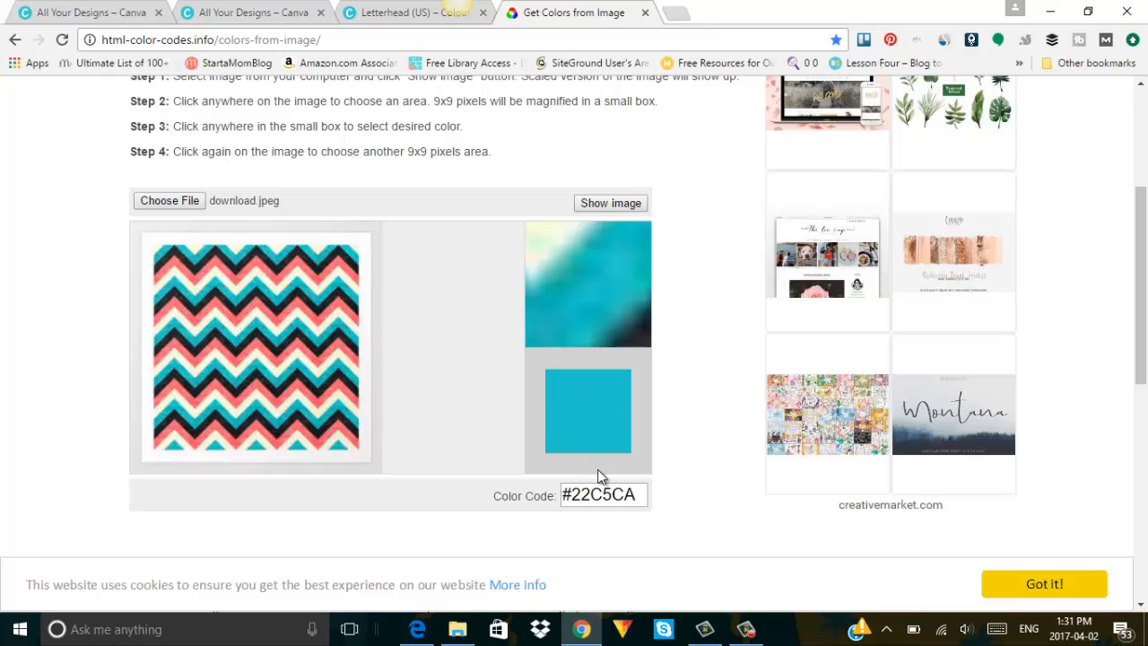
pyautogui.click(333, 393)
pyautogui.click(333, 393)
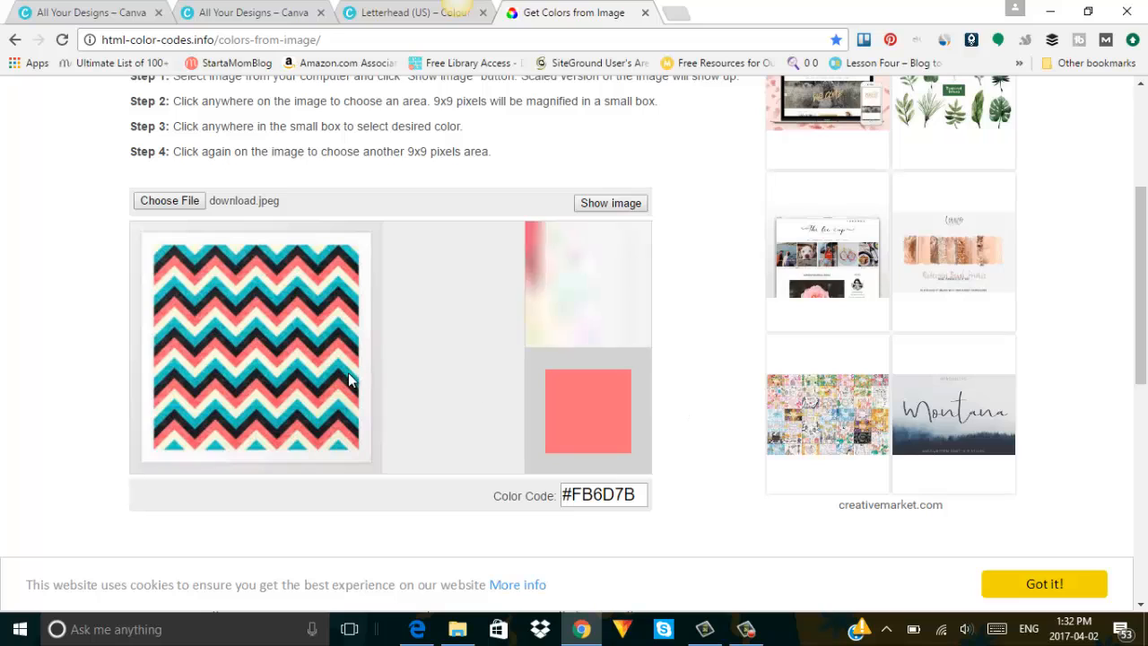
pyautogui.click(342, 384)
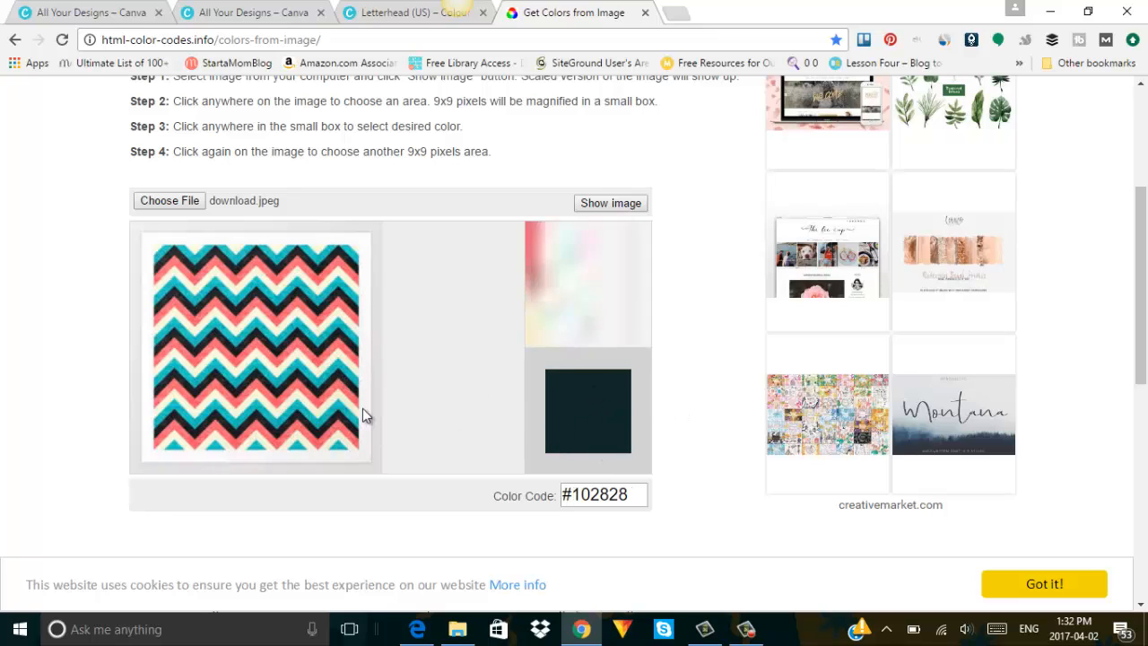
pyautogui.click(337, 373)
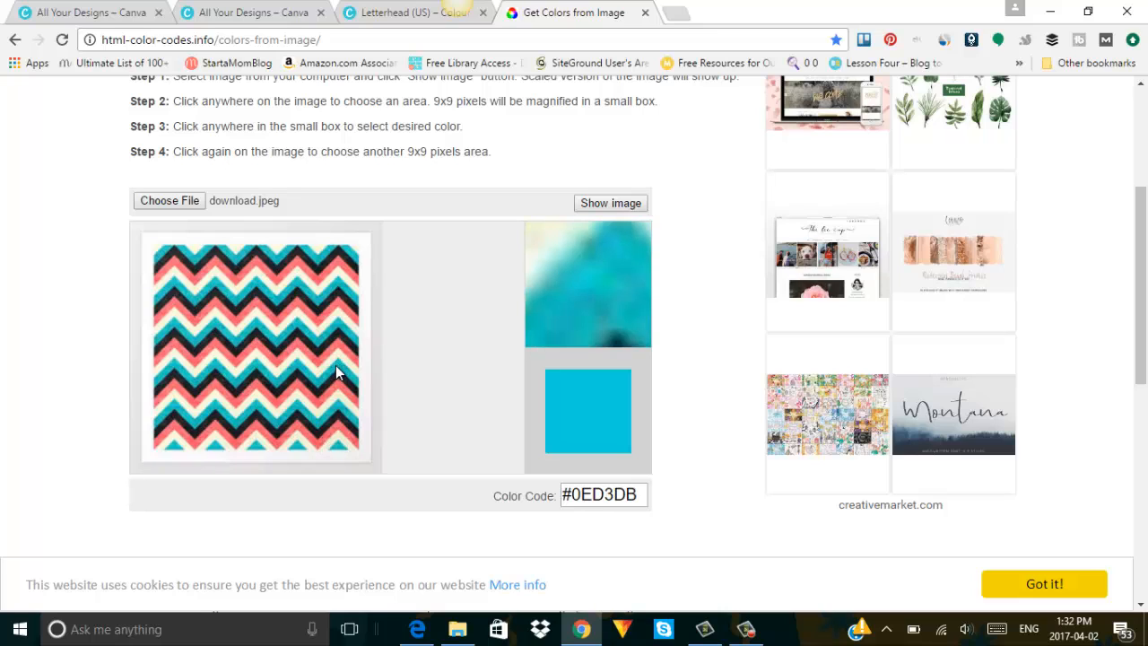
pyautogui.click(326, 383)
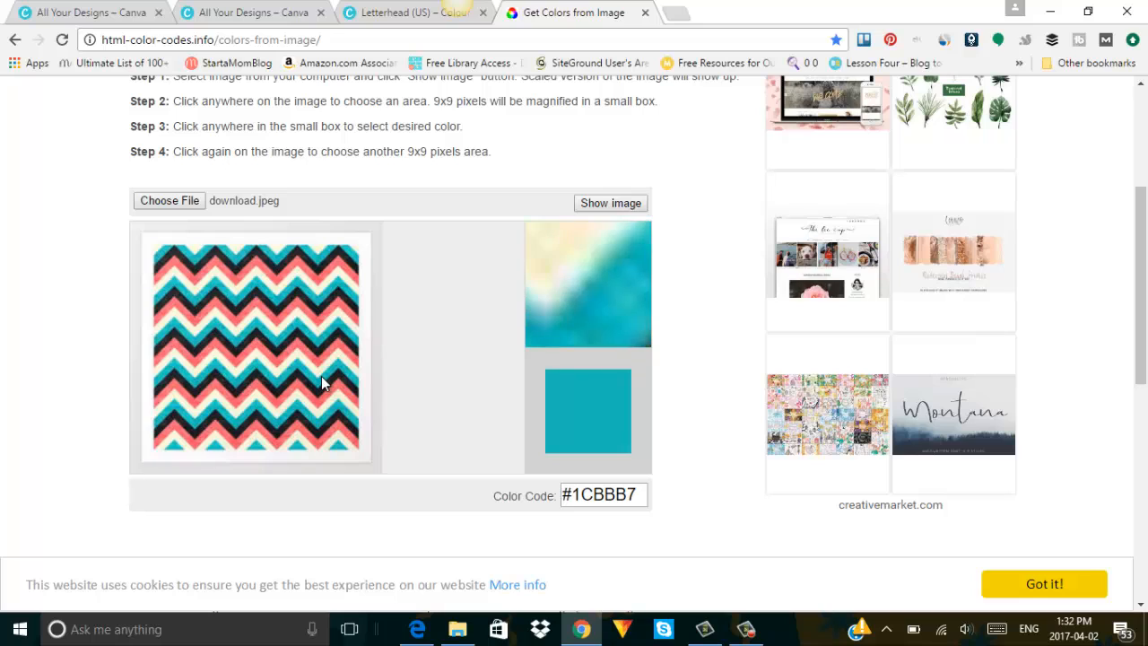
pyautogui.click(314, 381)
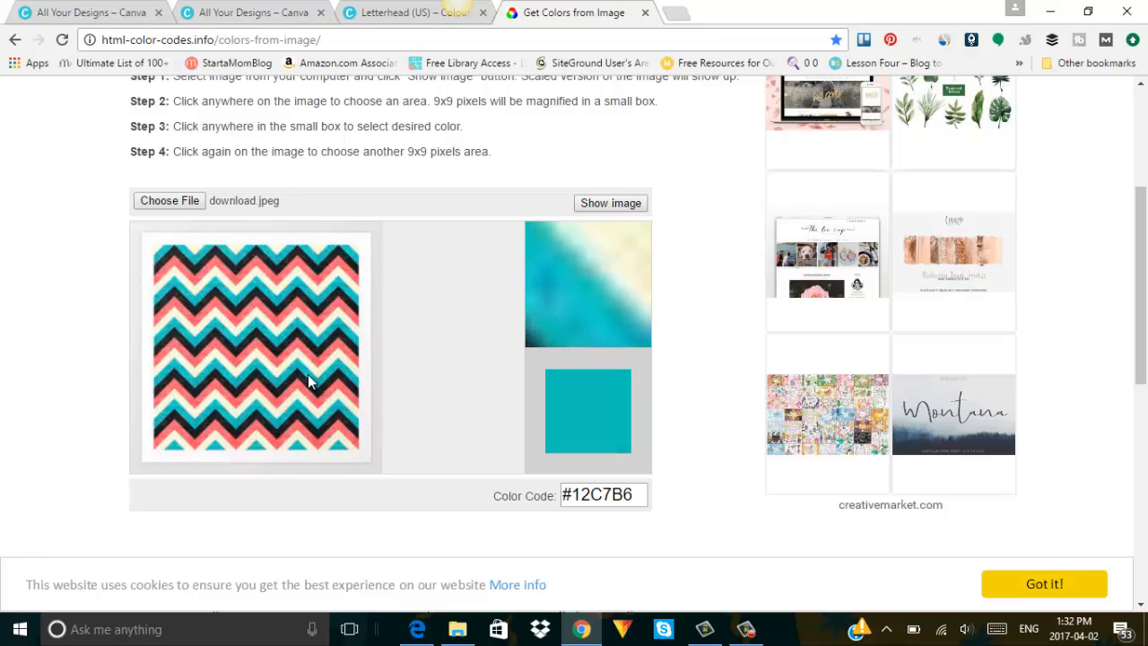
pyautogui.click(303, 377)
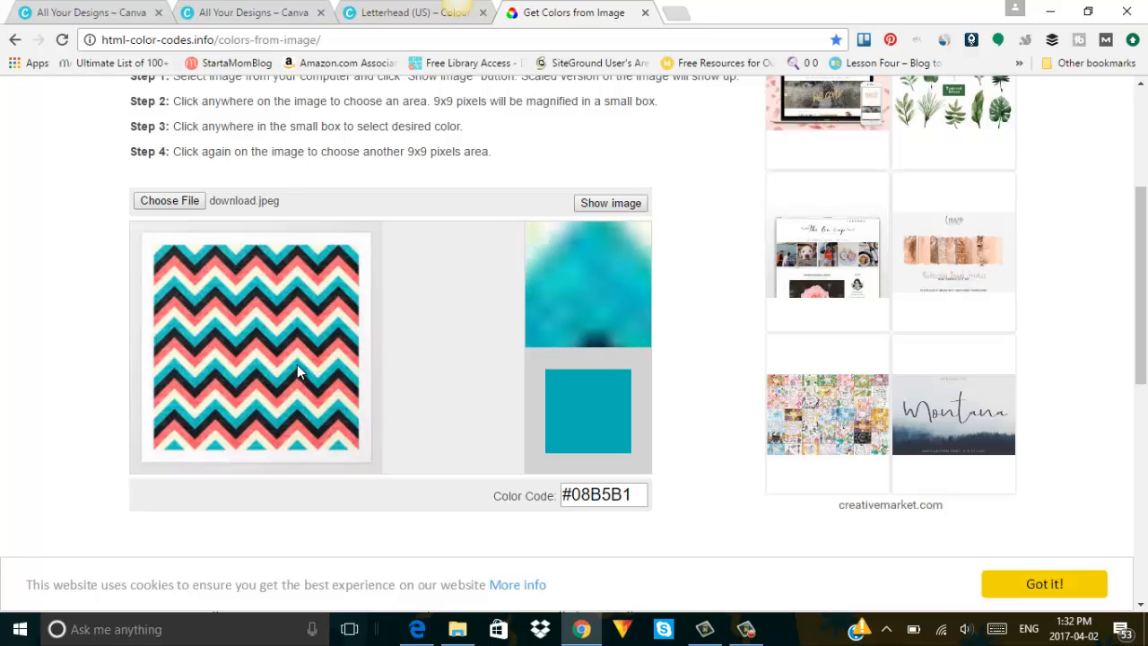
pyautogui.click(298, 373)
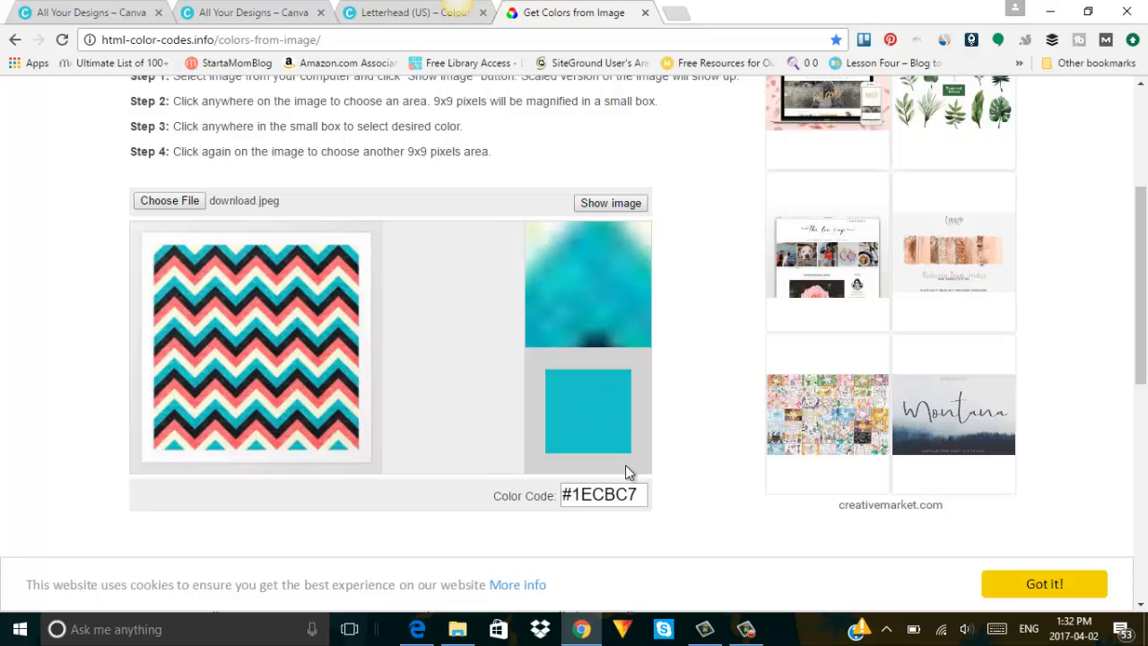
# Copy the #1ECBC7 colour code and return to the Canva letterhead.
pyautogui.moveTo(639, 503); pyautogui.dragTo(559, 500)
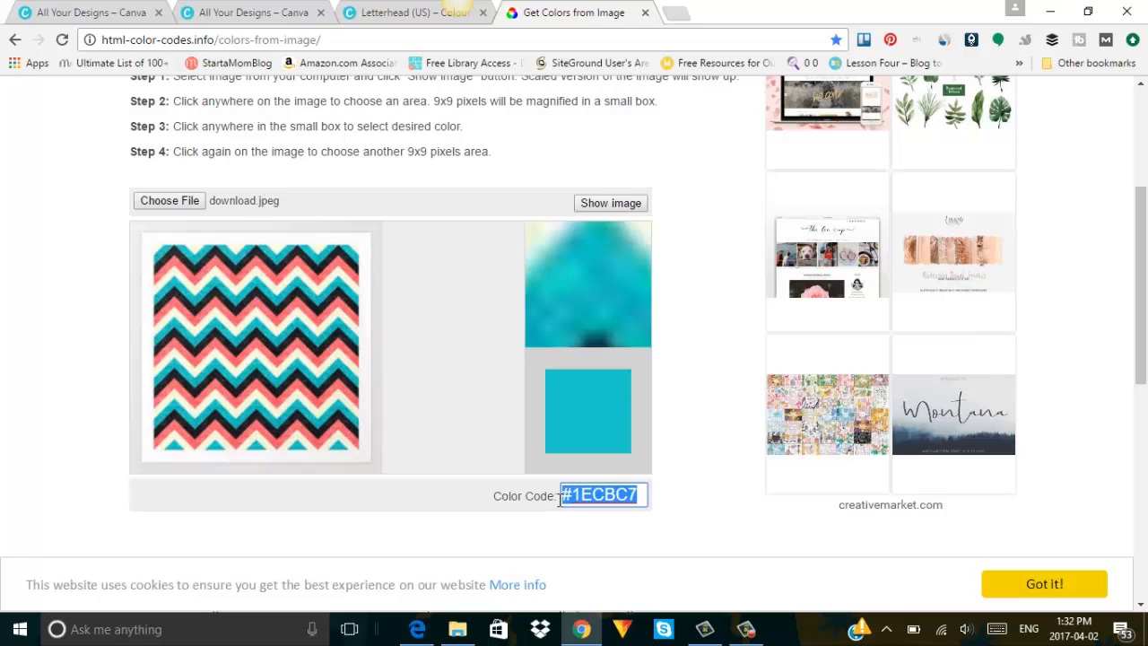
pyautogui.rightClick(625, 495)
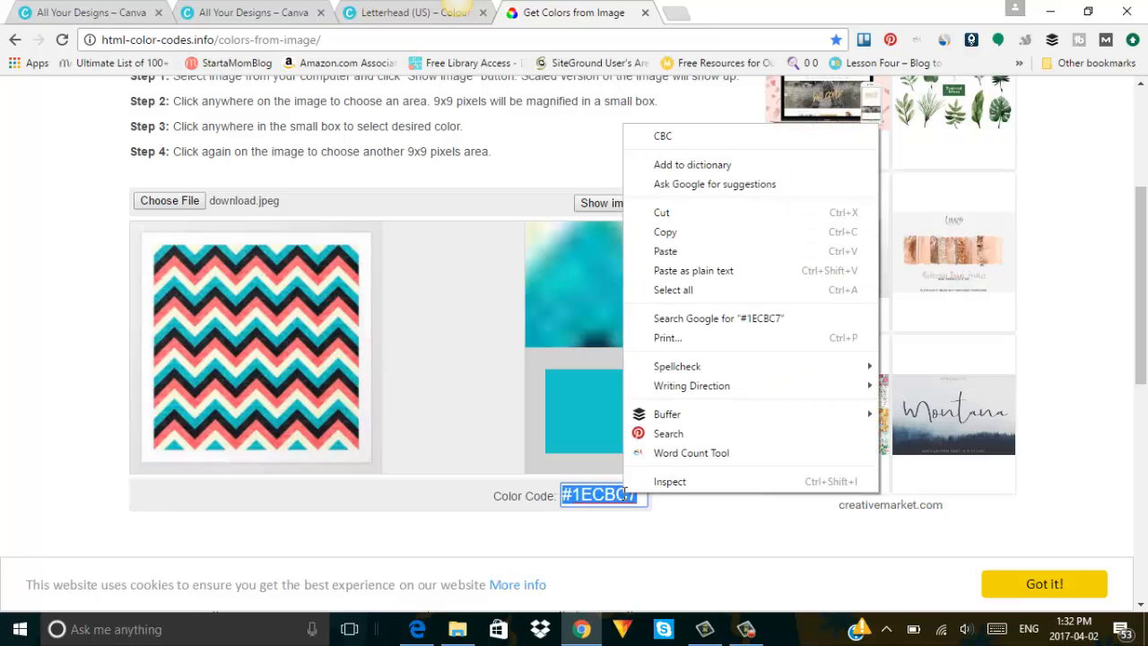
pyautogui.click(666, 235)
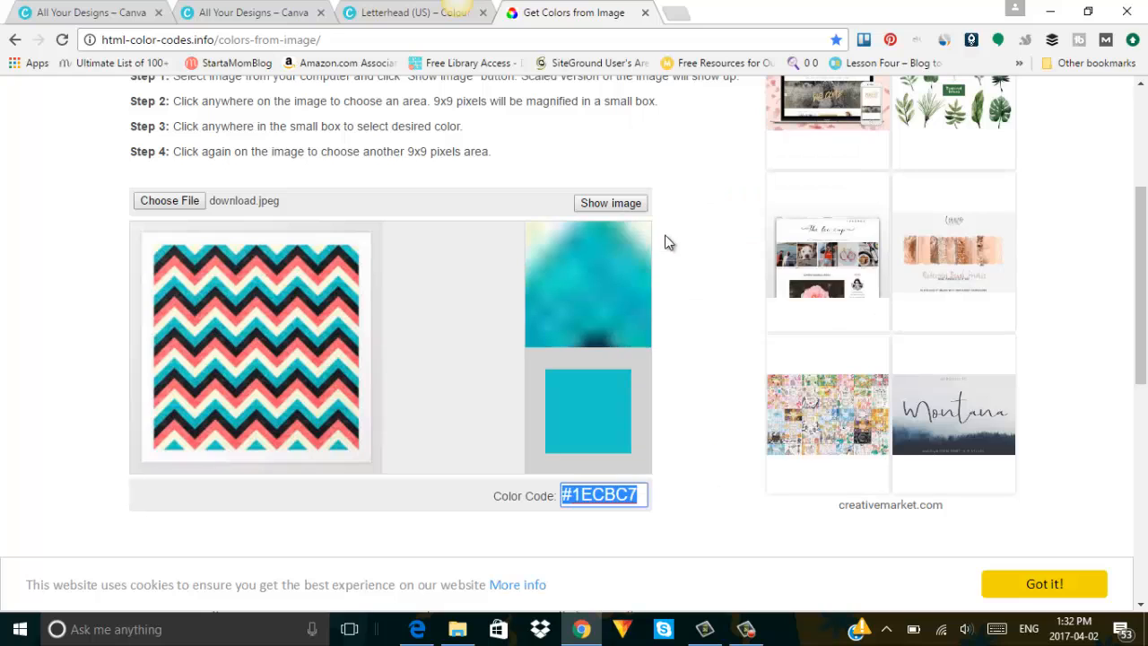
pyautogui.click(384, 11)
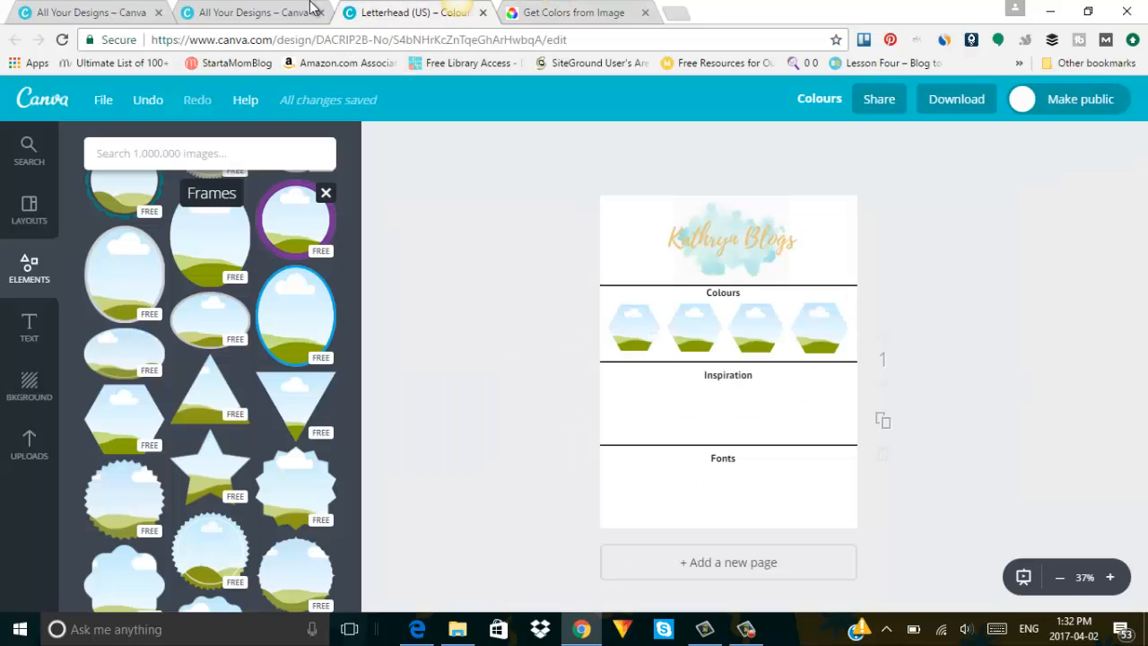
# Move all four hexagon landscape frames from the Colours row down into the Inspiration section.
pyautogui.click(634, 328)
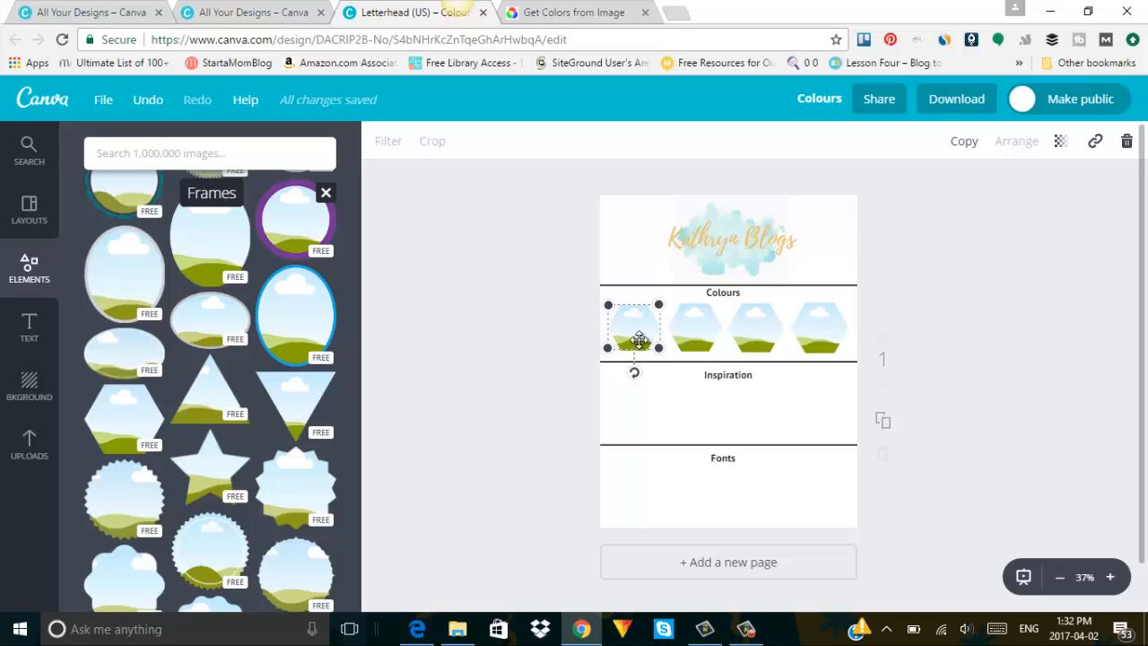
pyautogui.moveTo(636, 368); pyautogui.dragTo(636, 421)
pyautogui.moveTo(687, 328); pyautogui.dragTo(688, 411)
pyautogui.moveTo(766, 327); pyautogui.dragTo(769, 416)
pyautogui.moveTo(824, 339); pyautogui.dragTo(829, 412)
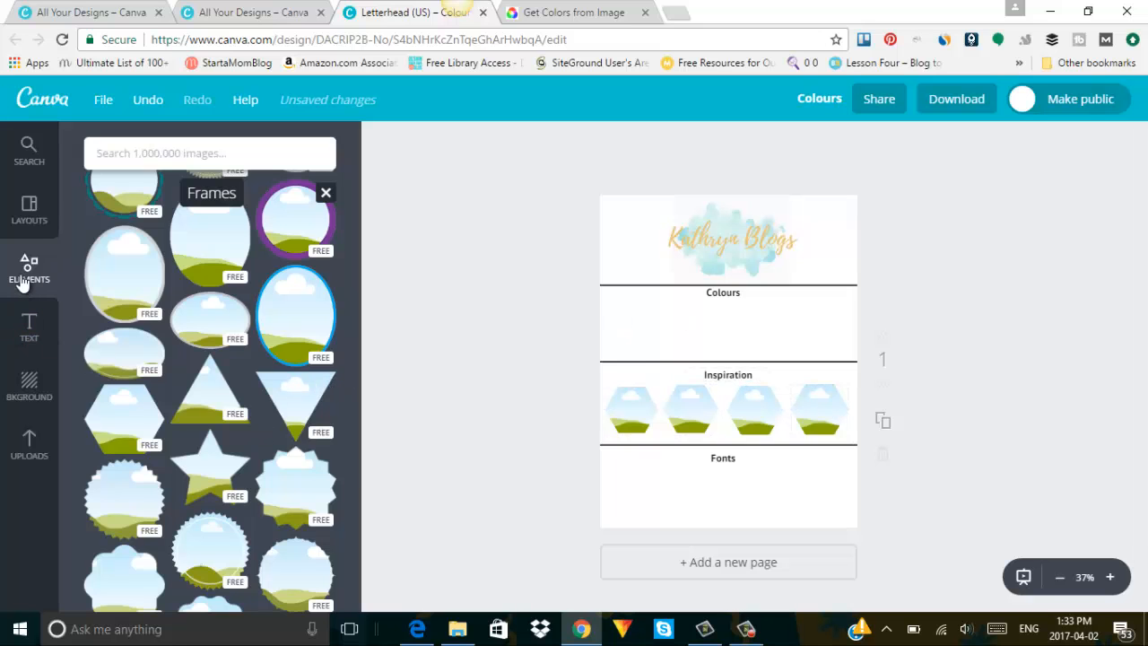
pyautogui.scroll(-5, 232, 330)
# Leave the Frames list and browse the Elements Shapes collection of squares, circles, triangles and stars.
pyautogui.scroll(10, 328, 258)
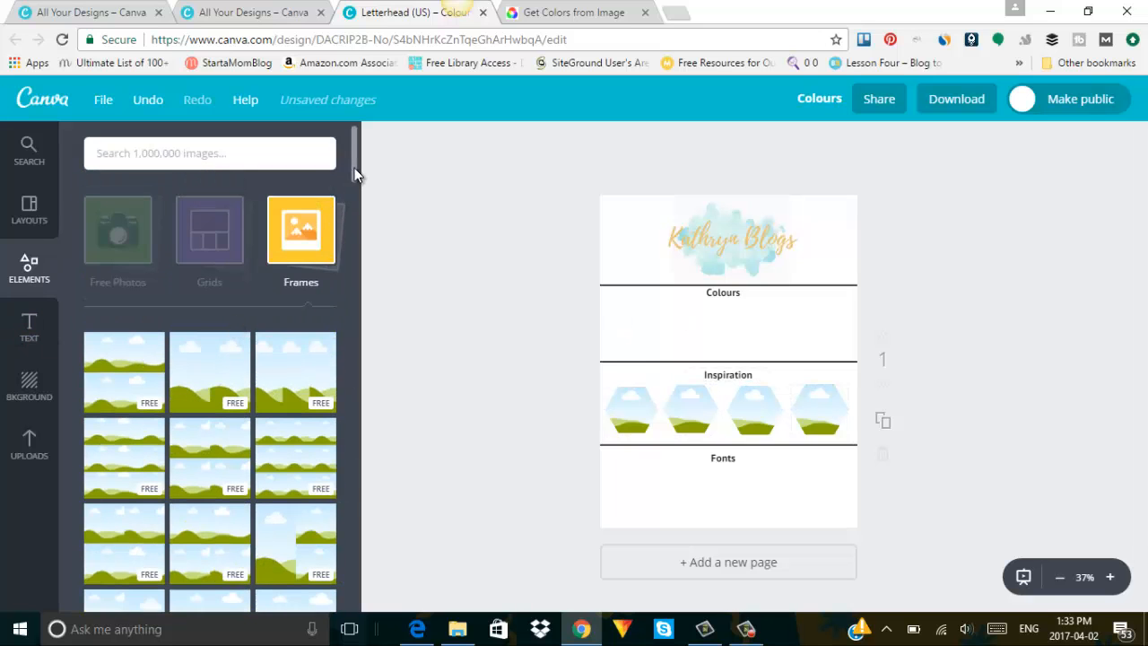
pyautogui.moveTo(355, 168)
pyautogui.mouseDown()
pyautogui.moveTo(352, 231)
pyautogui.moveTo(350, 185)
pyautogui.mouseUp()
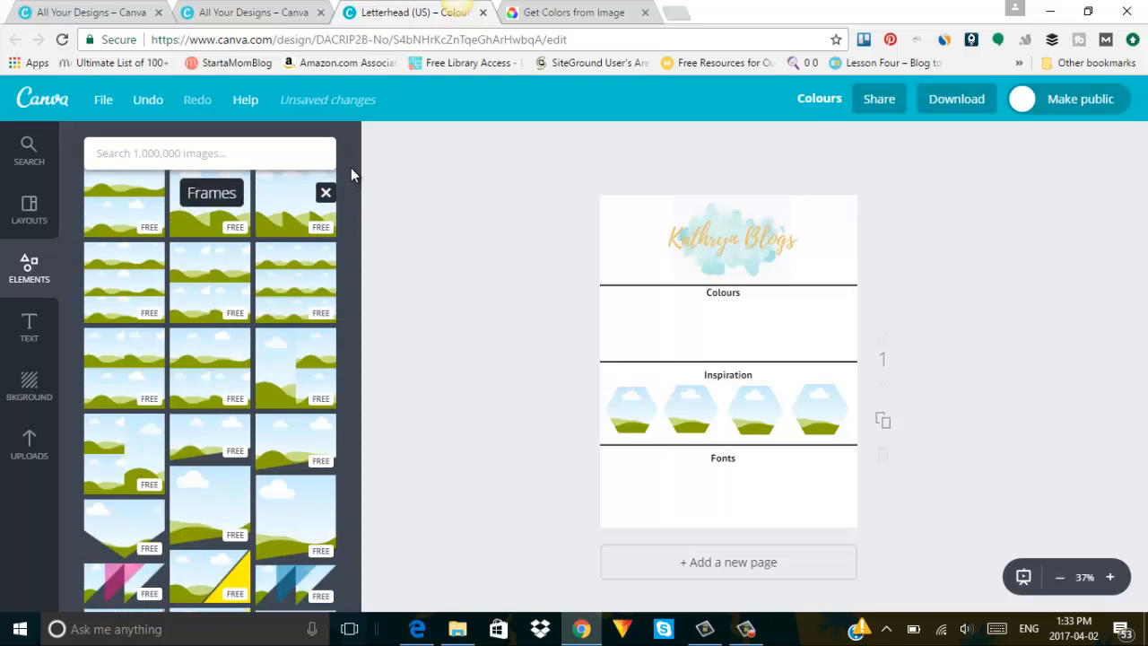
pyautogui.click(10, 285)
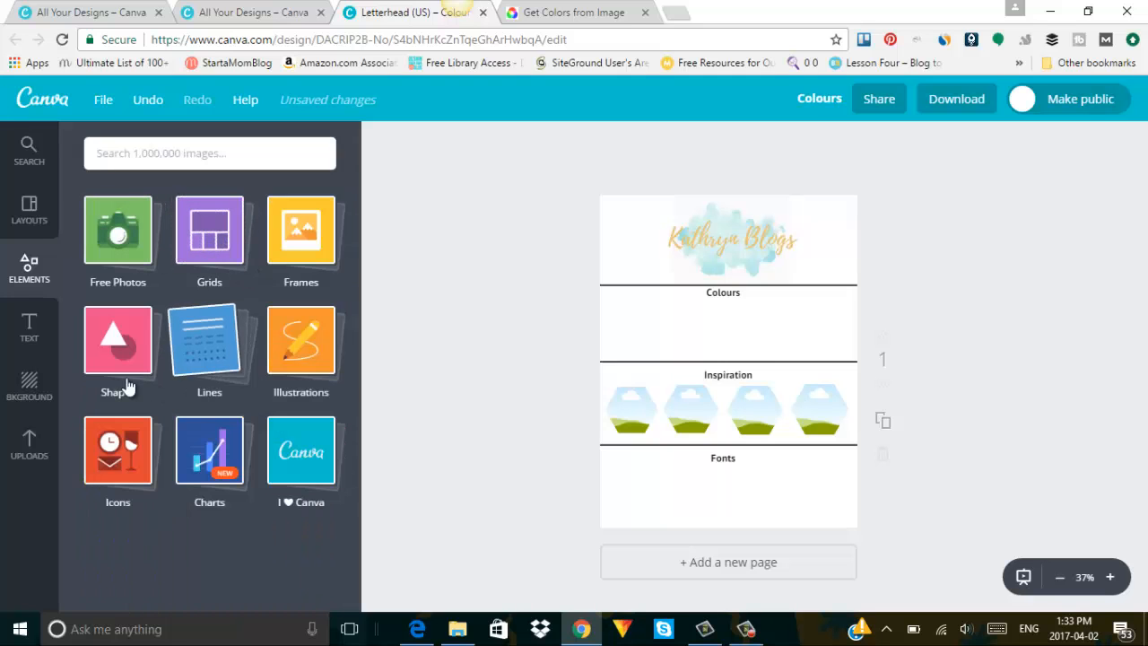
pyautogui.click(109, 383)
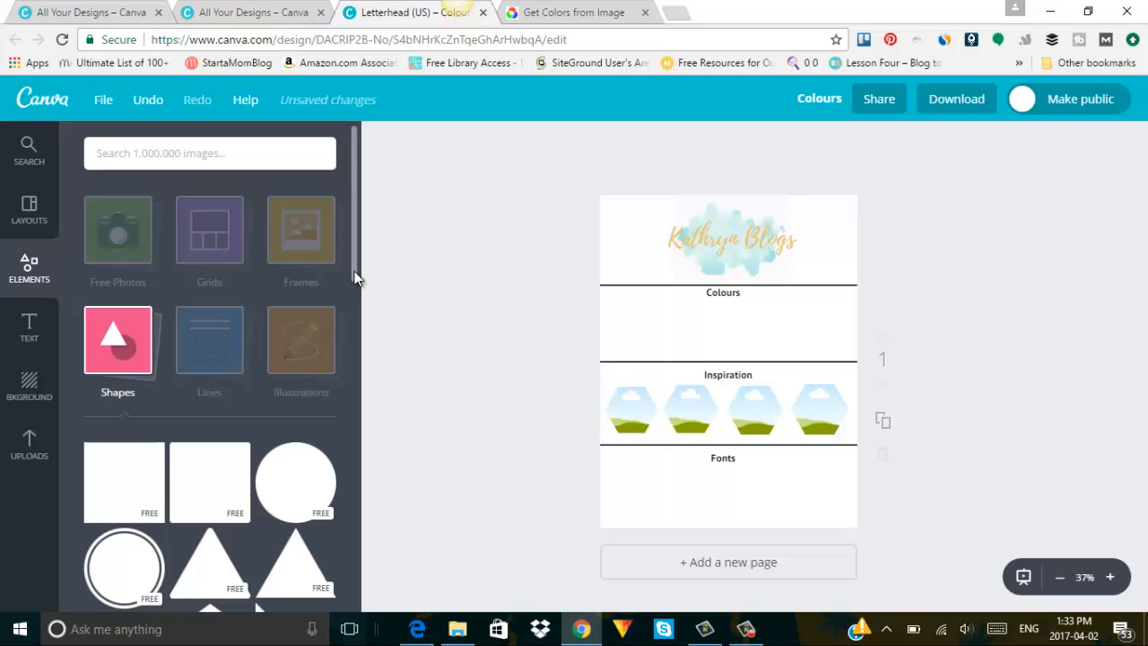
pyautogui.moveTo(354, 274); pyautogui.dragTo(353, 341)
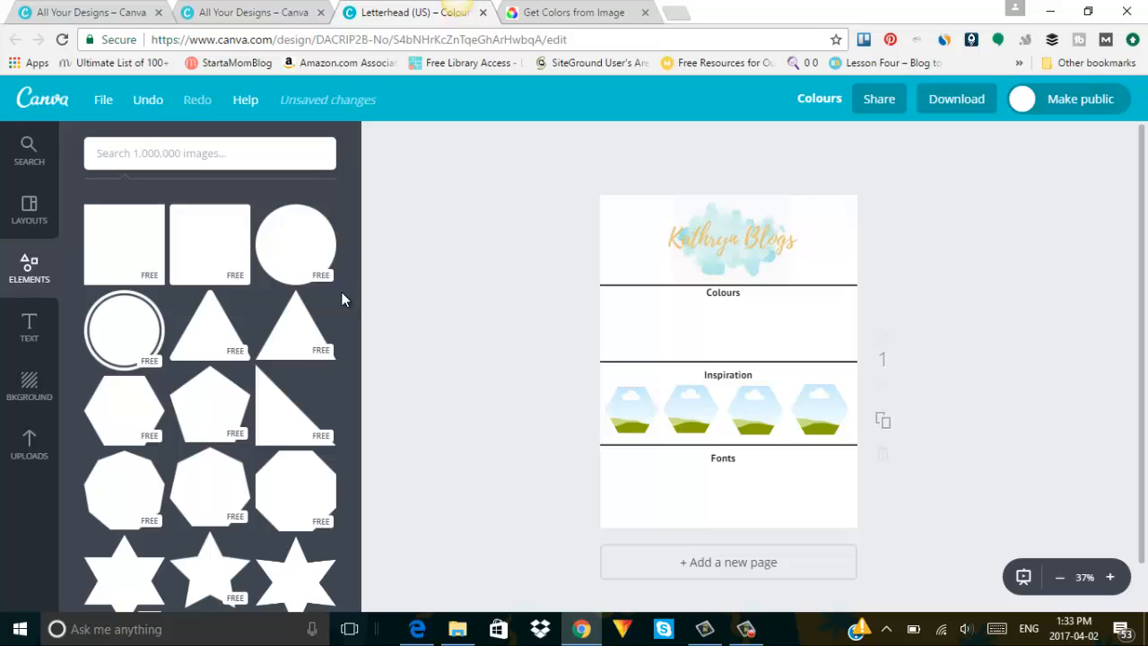
# Add a black circle, shrink it to 173 × 173 and place it in the Colours band.
pyautogui.click(287, 224)
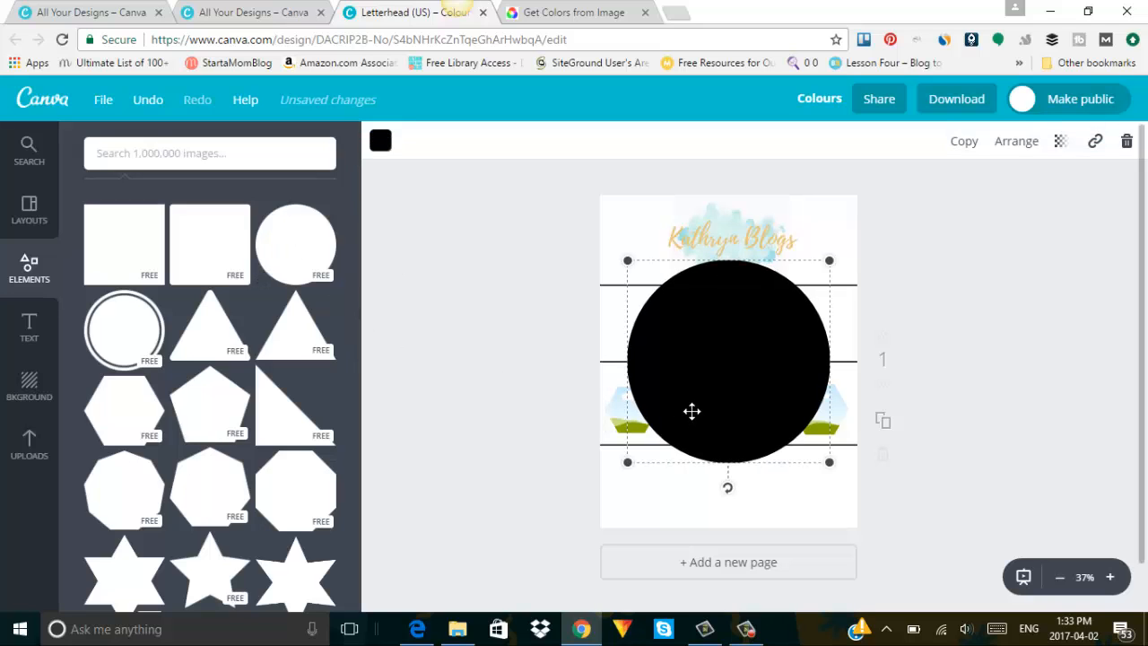
pyautogui.moveTo(628, 463); pyautogui.dragTo(768, 321)
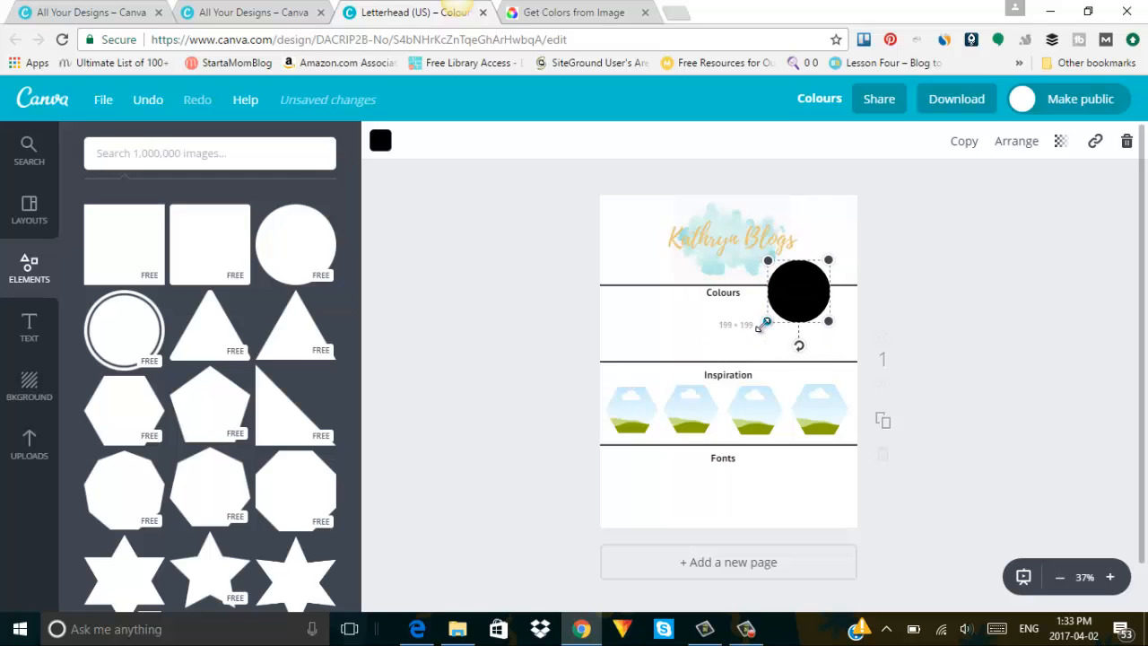
pyautogui.moveTo(796, 283); pyautogui.dragTo(658, 321)
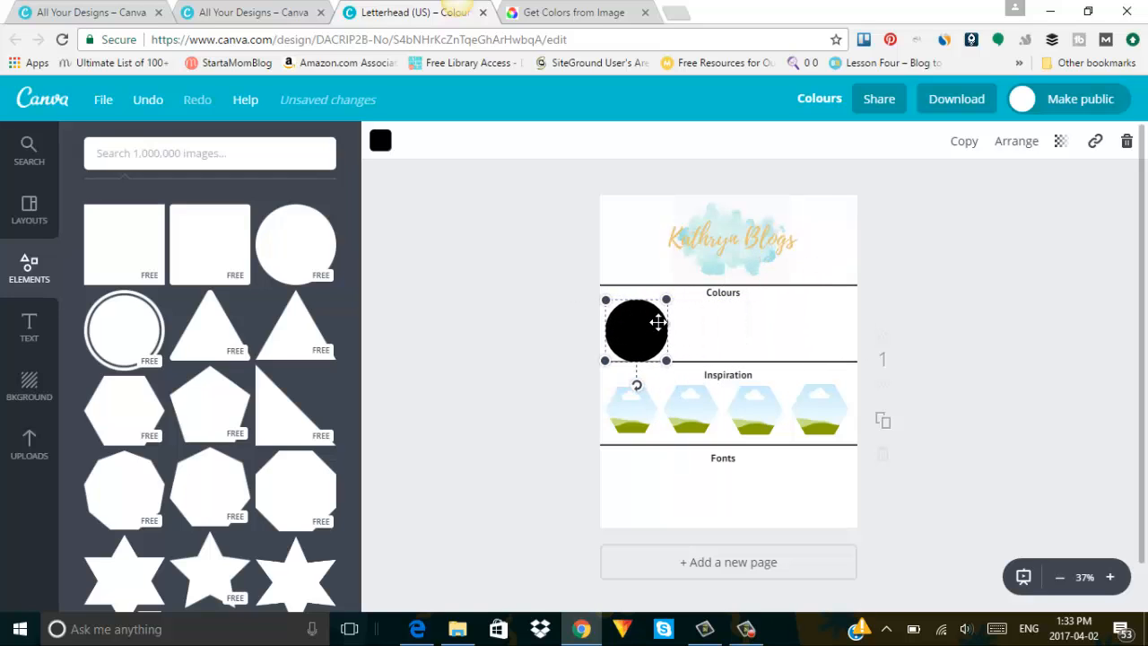
pyautogui.moveTo(613, 354); pyautogui.dragTo(627, 336)
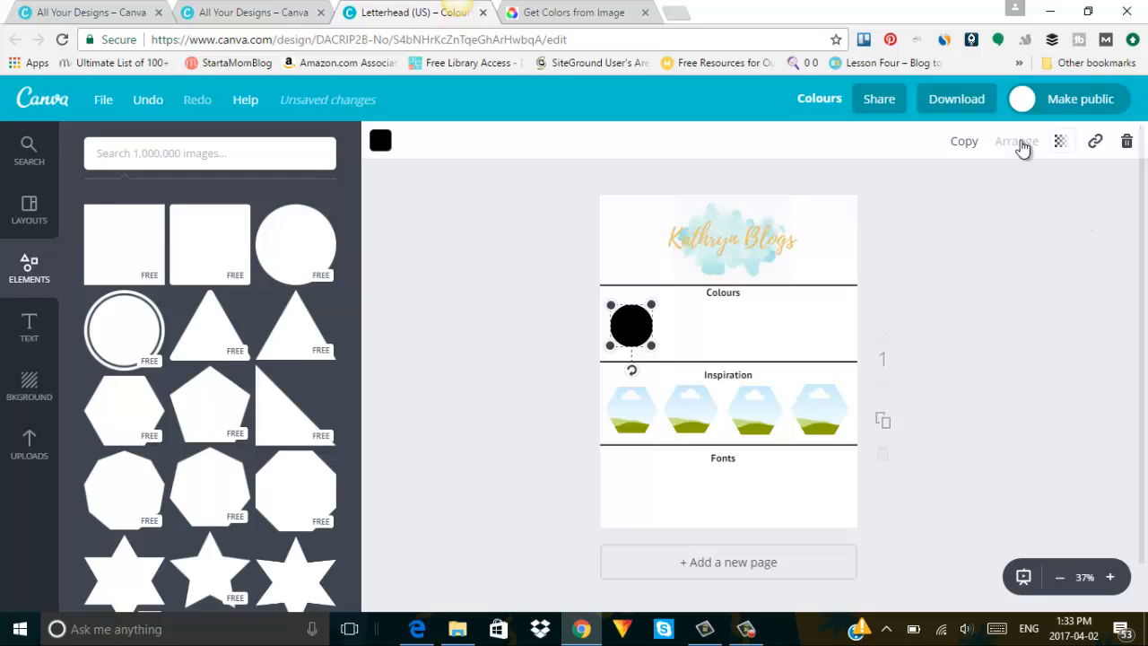
# Duplicate the circle four times and spread the copies into an evenly spaced row.
pyautogui.click(959, 142)
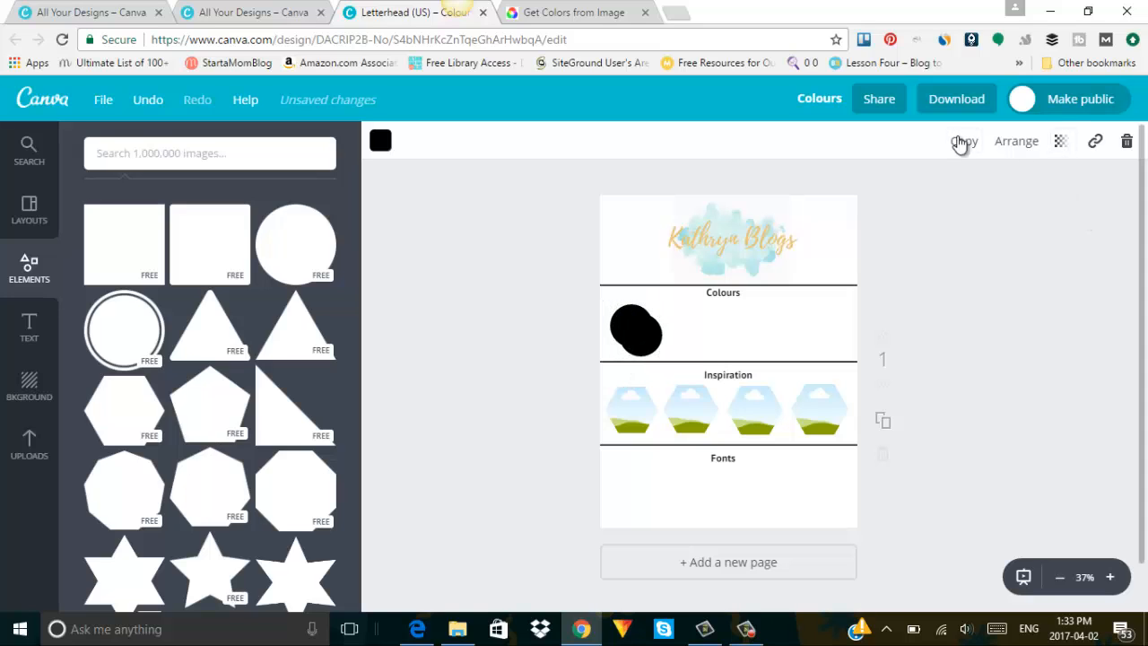
pyautogui.moveTo(659, 346); pyautogui.dragTo(824, 318)
pyautogui.moveTo(663, 358); pyautogui.dragTo(785, 329)
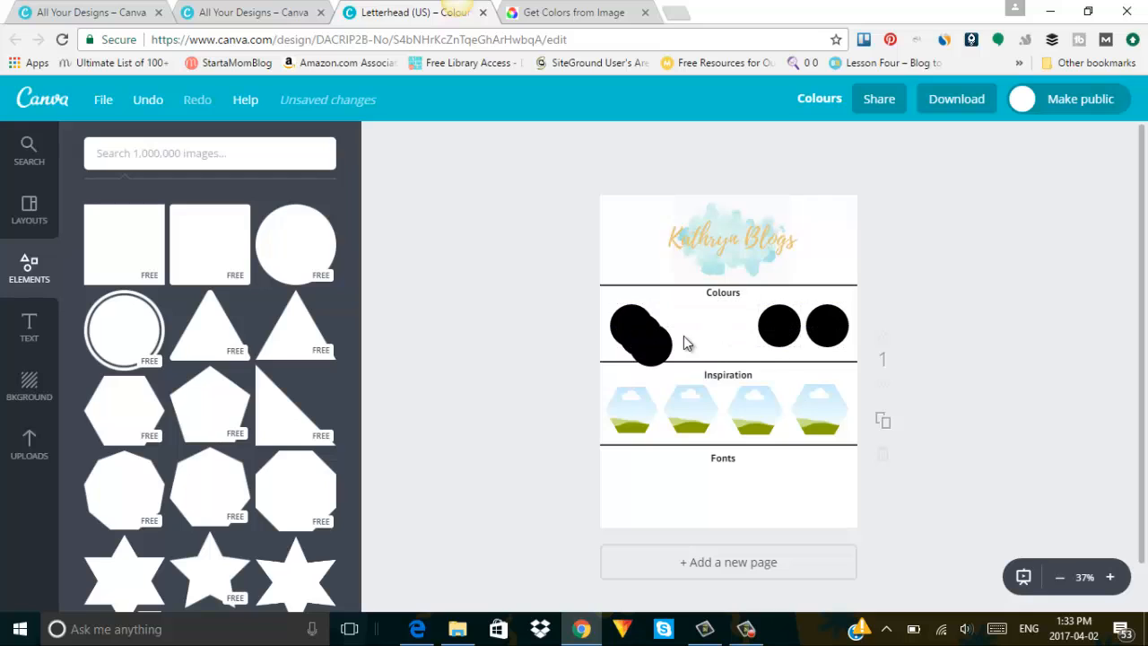
pyautogui.moveTo(659, 341); pyautogui.dragTo(737, 322)
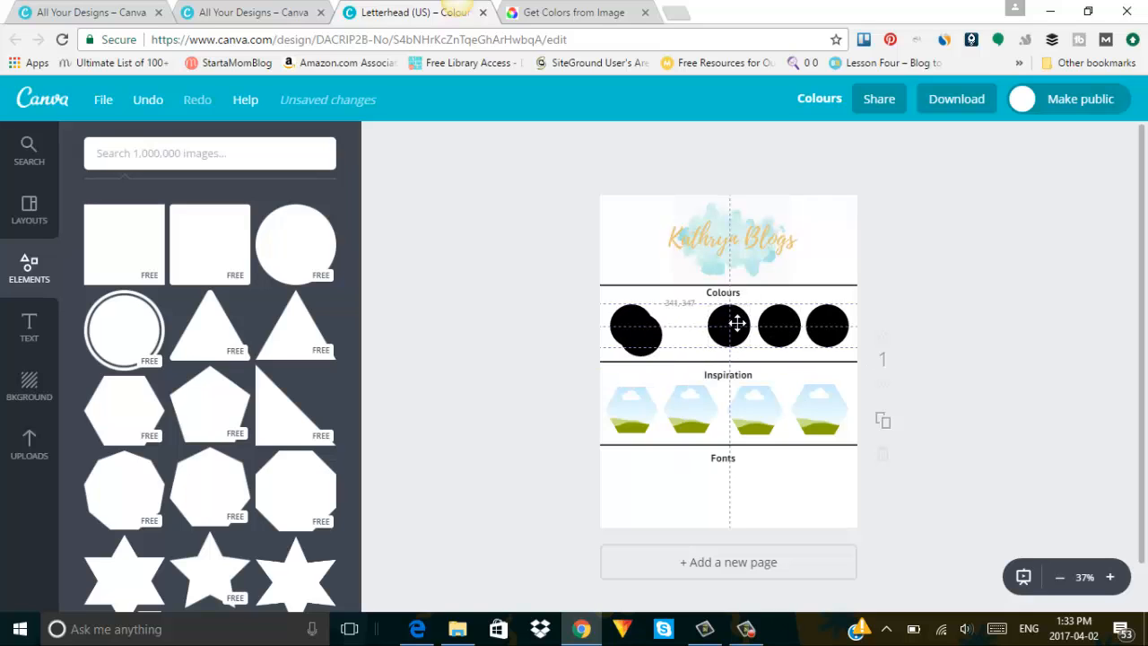
pyautogui.moveTo(640, 333); pyautogui.dragTo(679, 327)
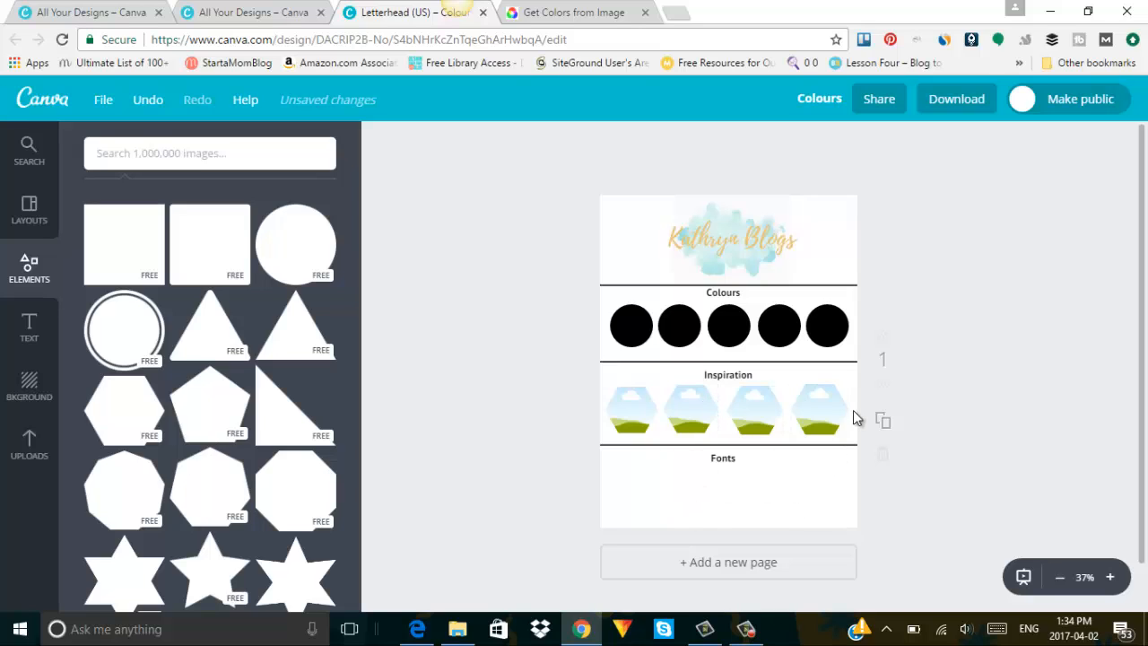
pyautogui.click(629, 320)
# Copy the #1ECBC7 colour code from the colour site and return to the letterhead.
pyautogui.click(574, 12)
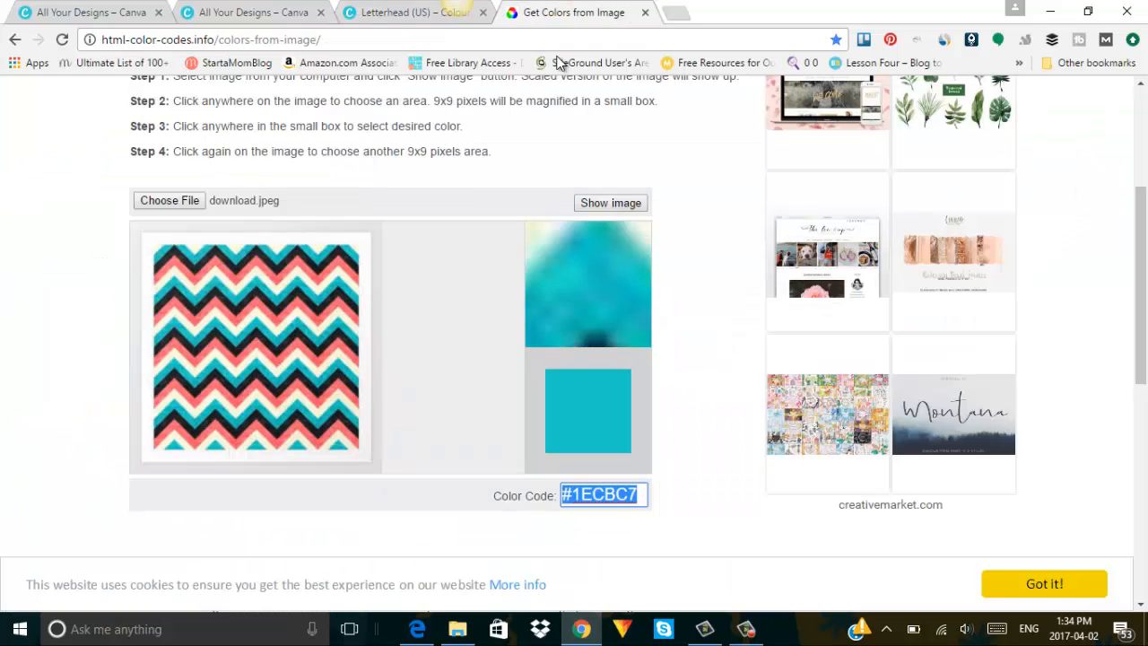
pyautogui.rightClick(599, 499)
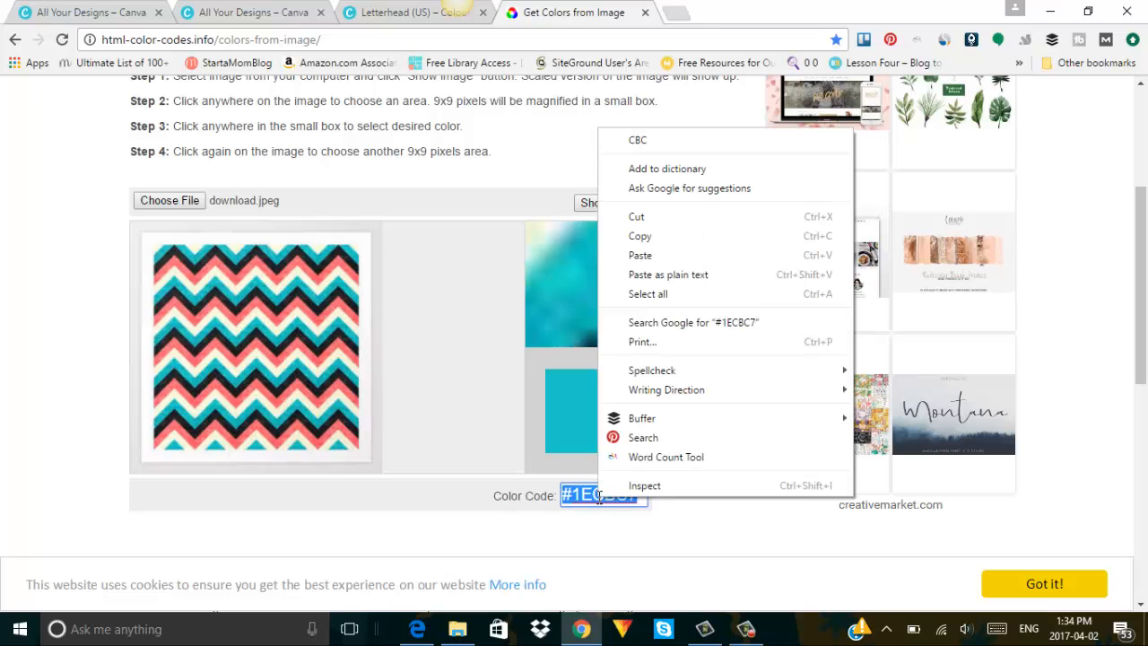
pyautogui.click(662, 239)
pyautogui.click(366, 11)
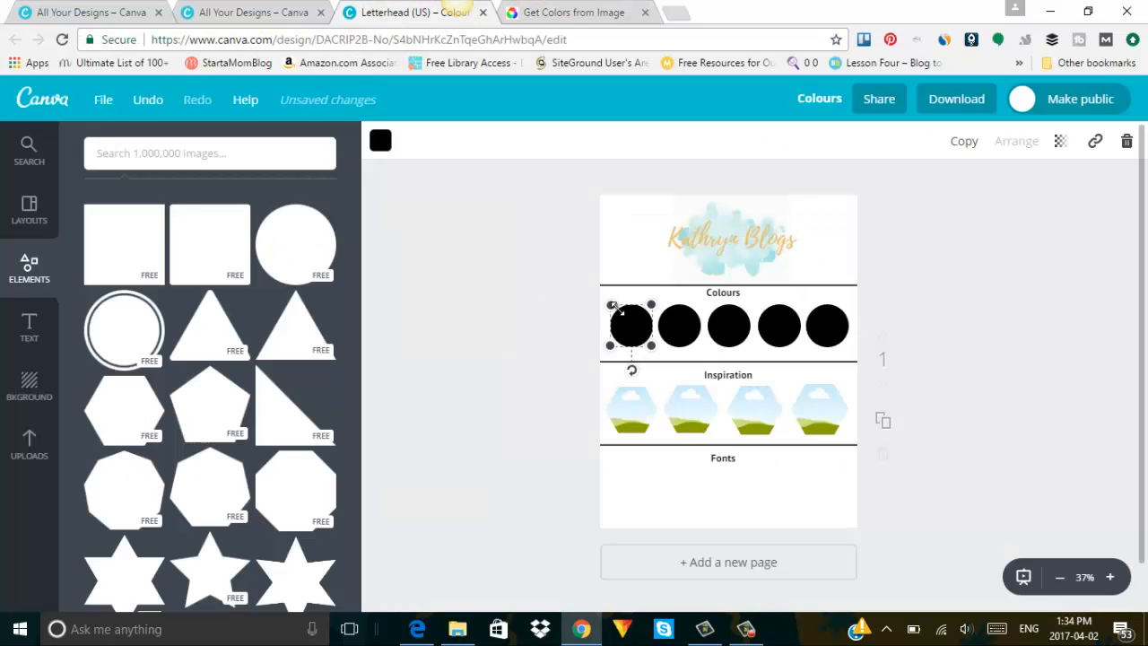
# Fill the first circle teal by pasting 1ECBC7 as a new document colour code.
pyautogui.click(379, 142)
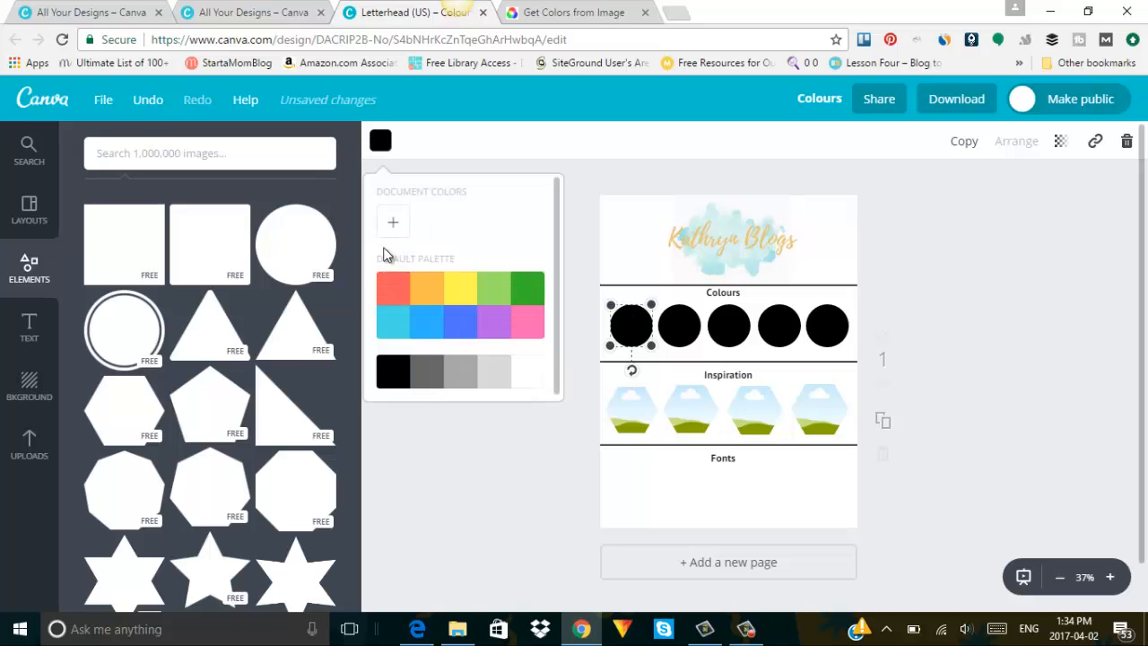
pyautogui.click(393, 225)
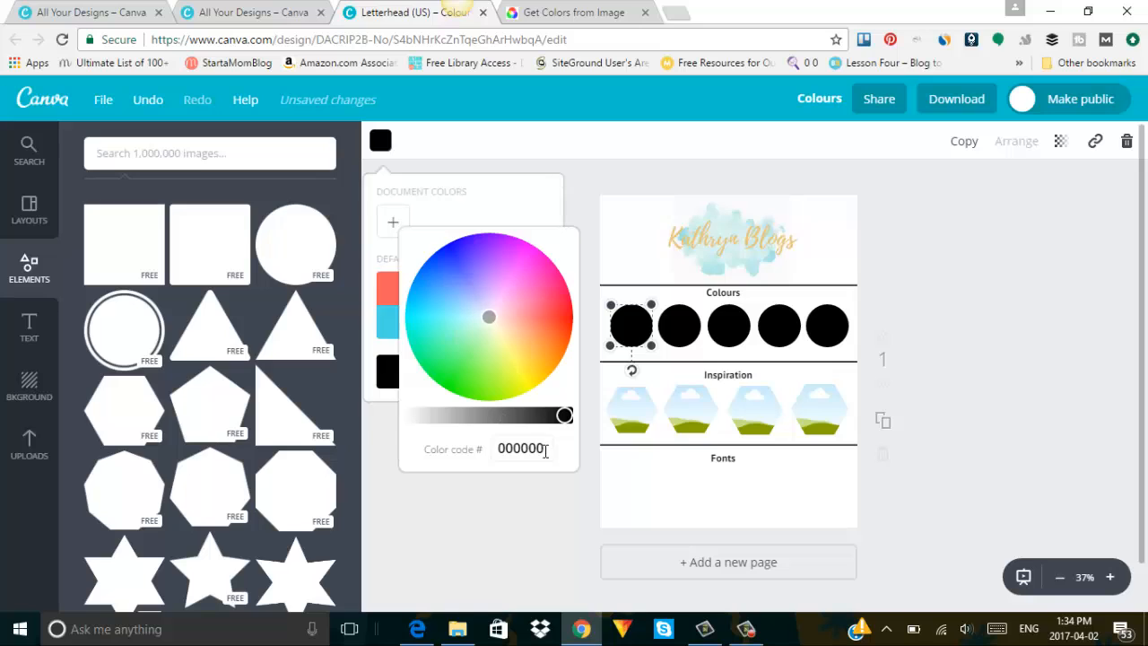
pyautogui.moveTo(545, 450); pyautogui.dragTo(480, 445)
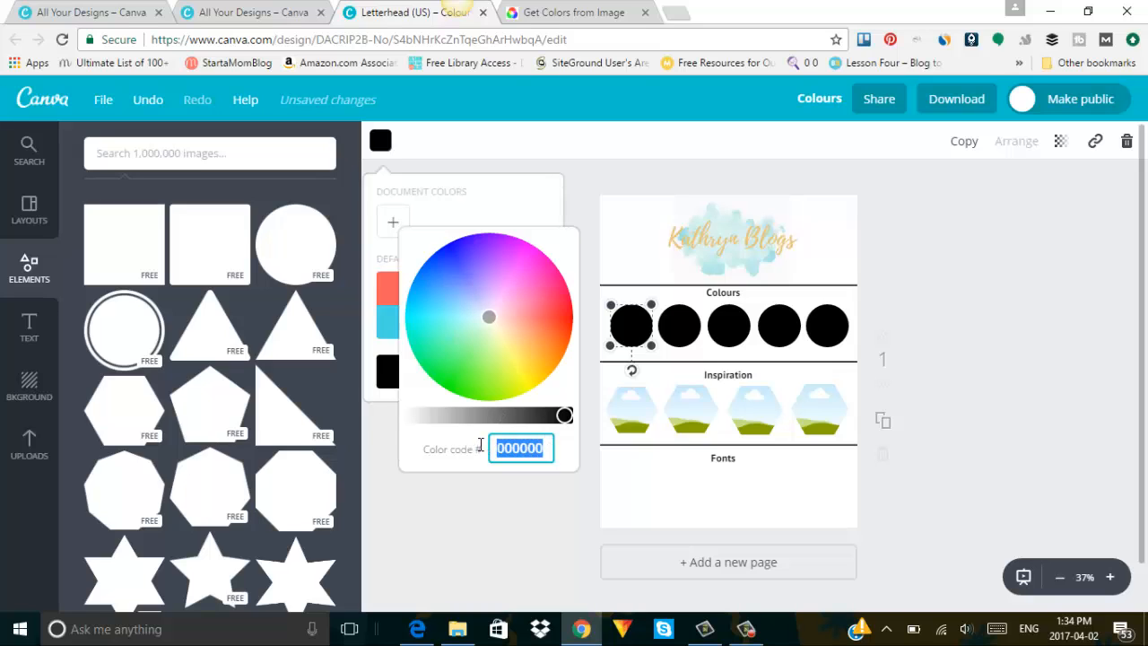
pyautogui.hotkey('ctrl', 'v')
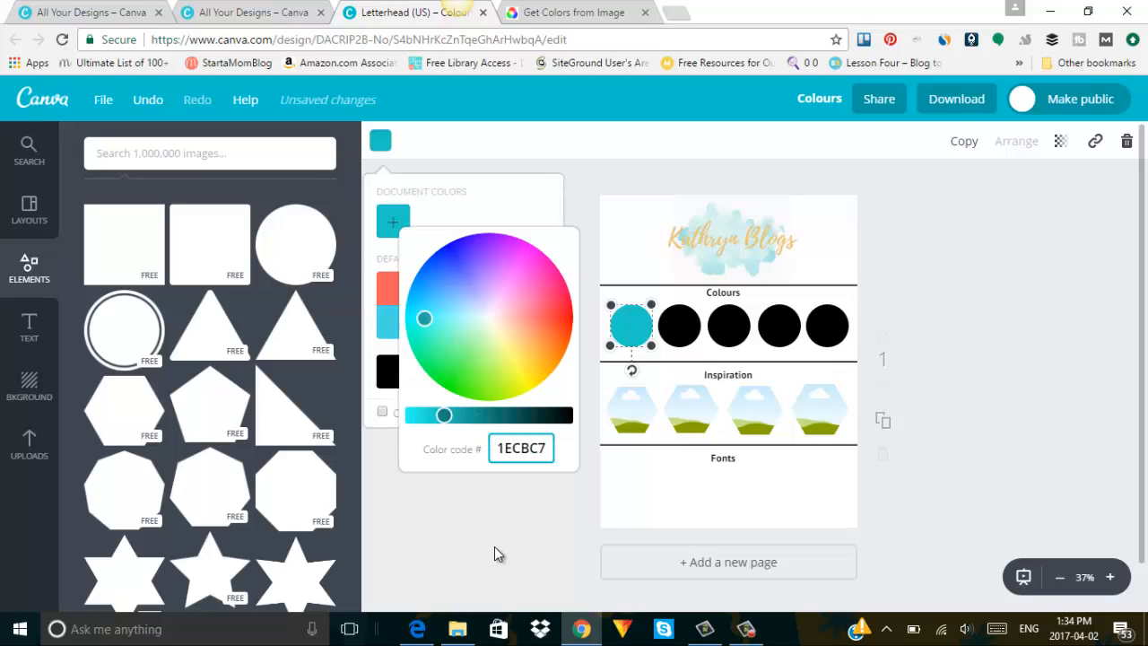
pyautogui.click(494, 550)
pyautogui.click(574, 384)
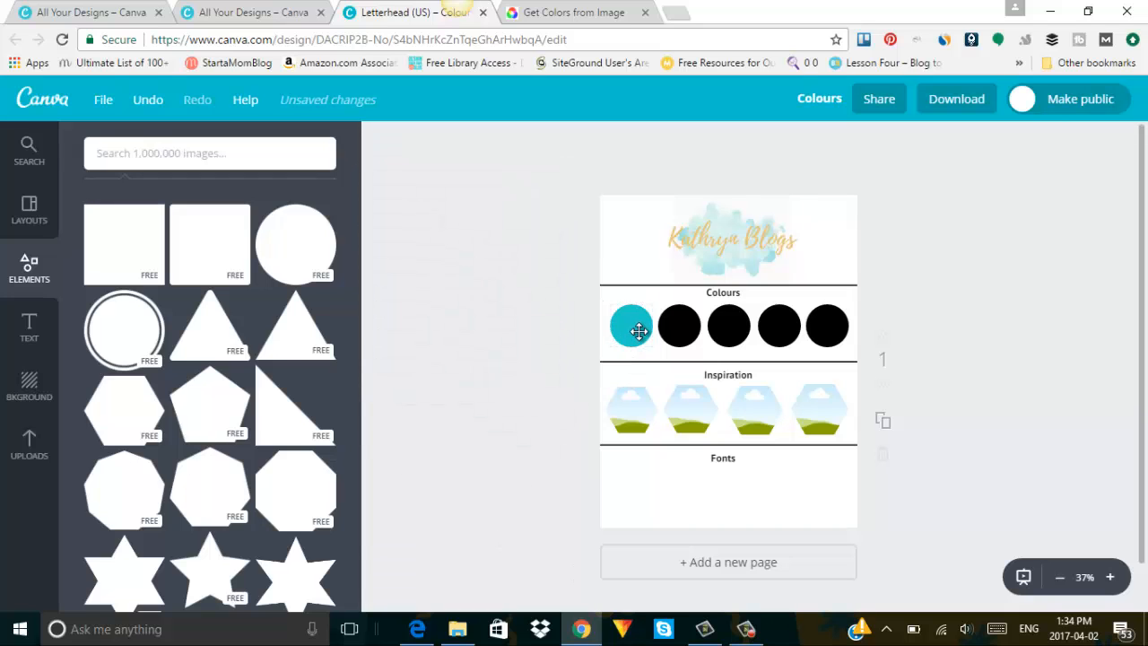
# Sample pink #DD6473, then load and show the mint, grey and peach chevron image.
pyautogui.click(581, 12)
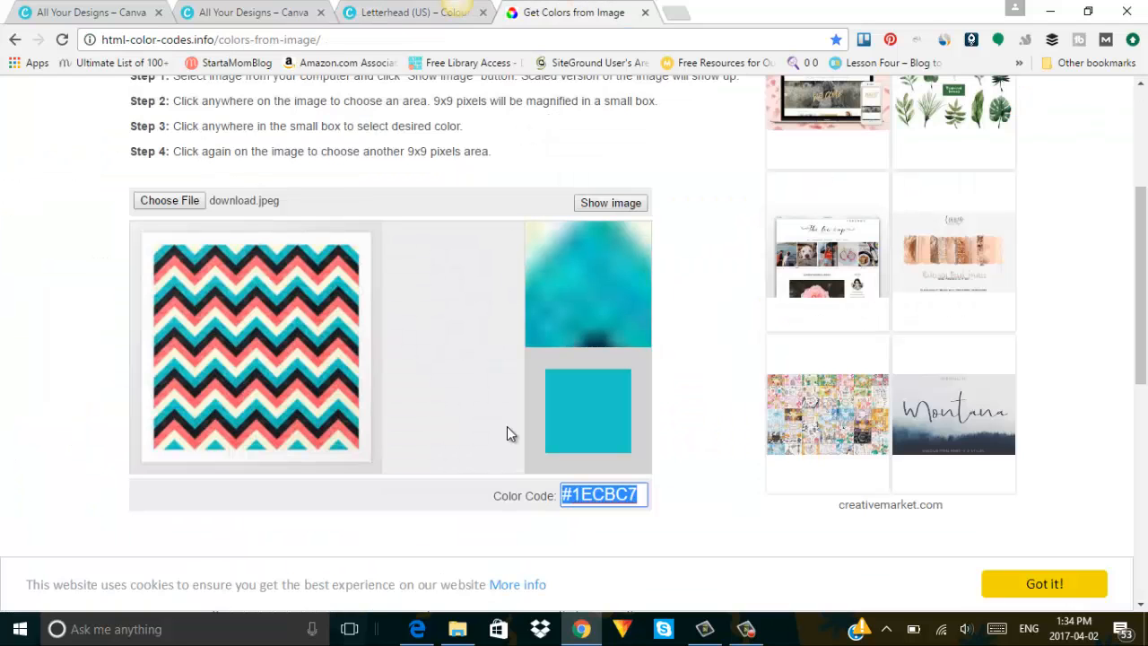
pyautogui.click(309, 358)
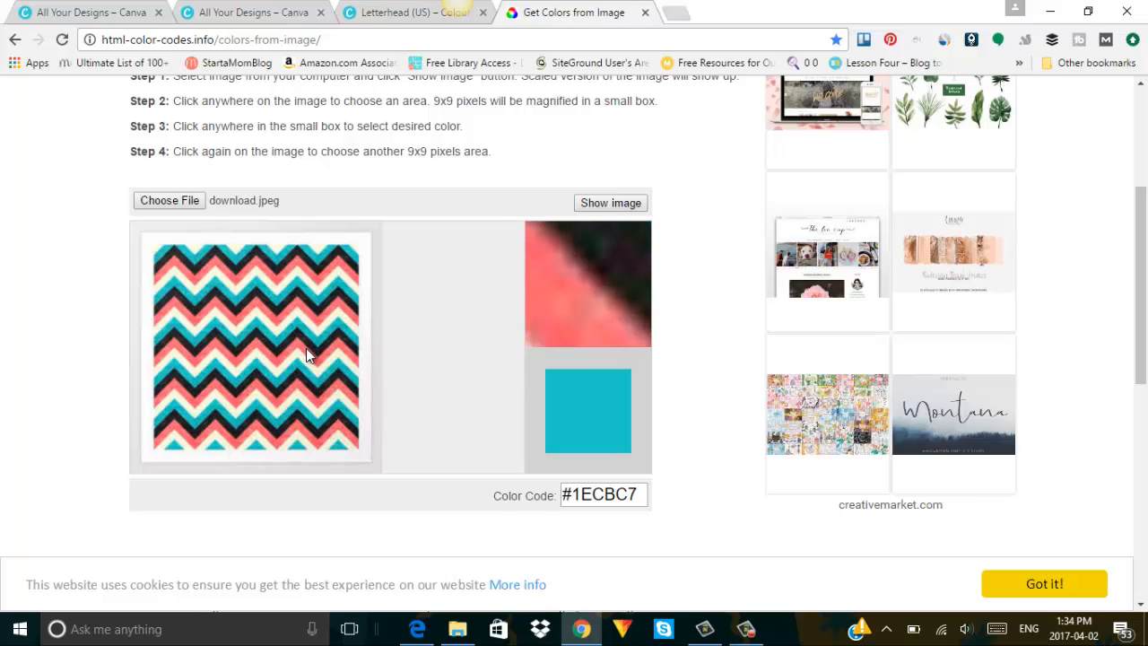
pyautogui.click(306, 355)
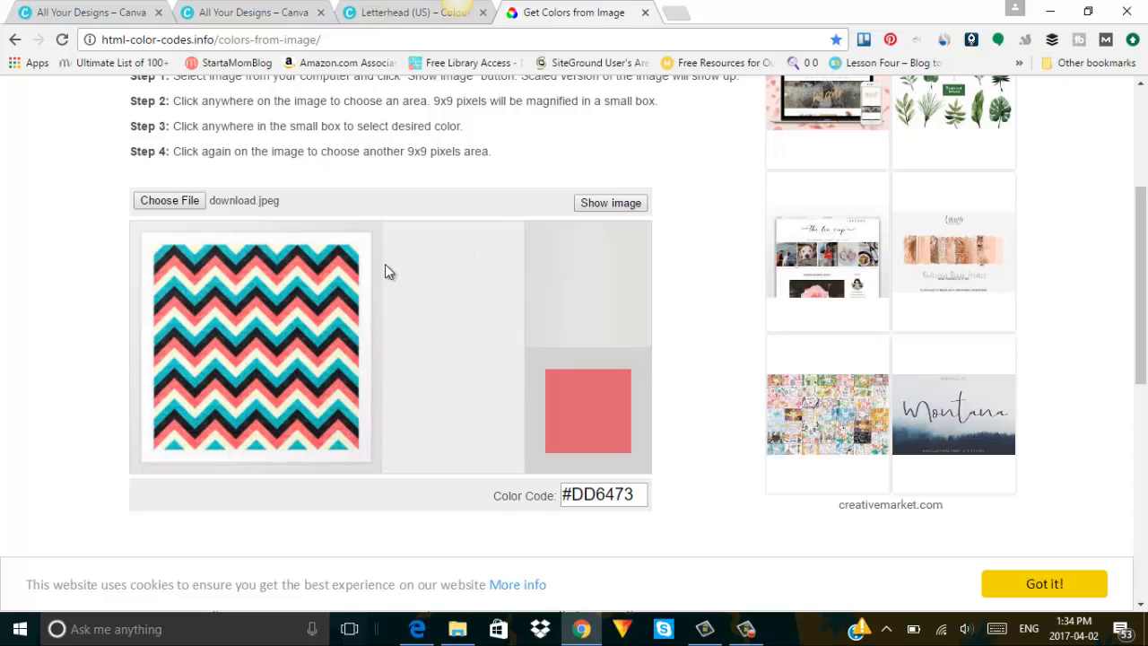
pyautogui.click(171, 201)
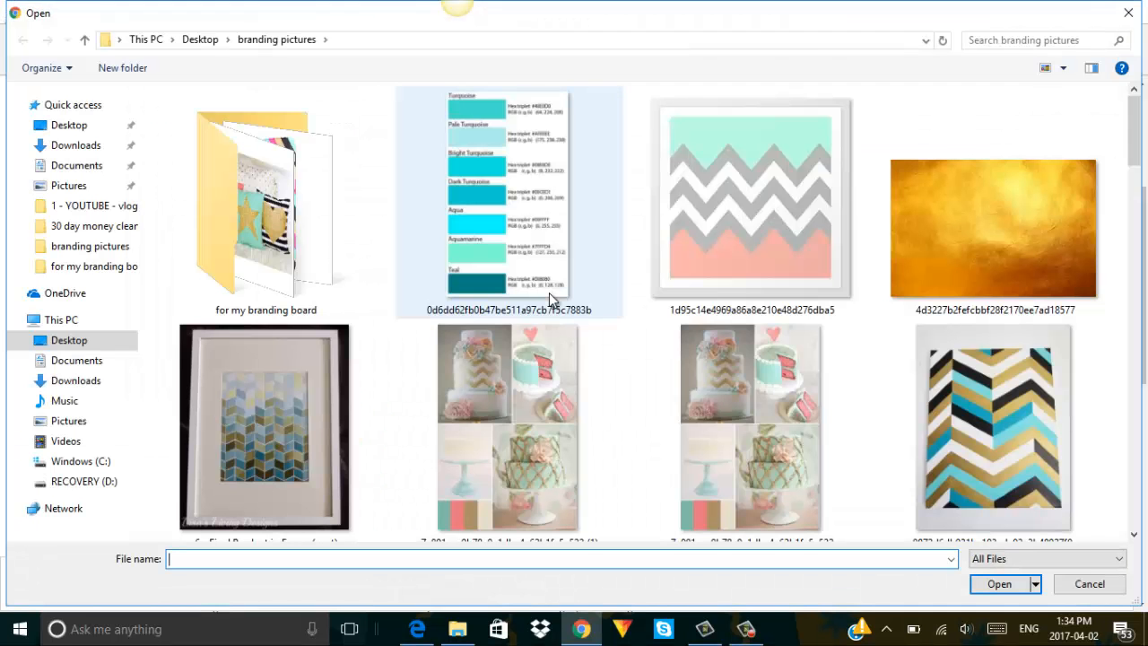
pyautogui.scroll(-1, 803, 327)
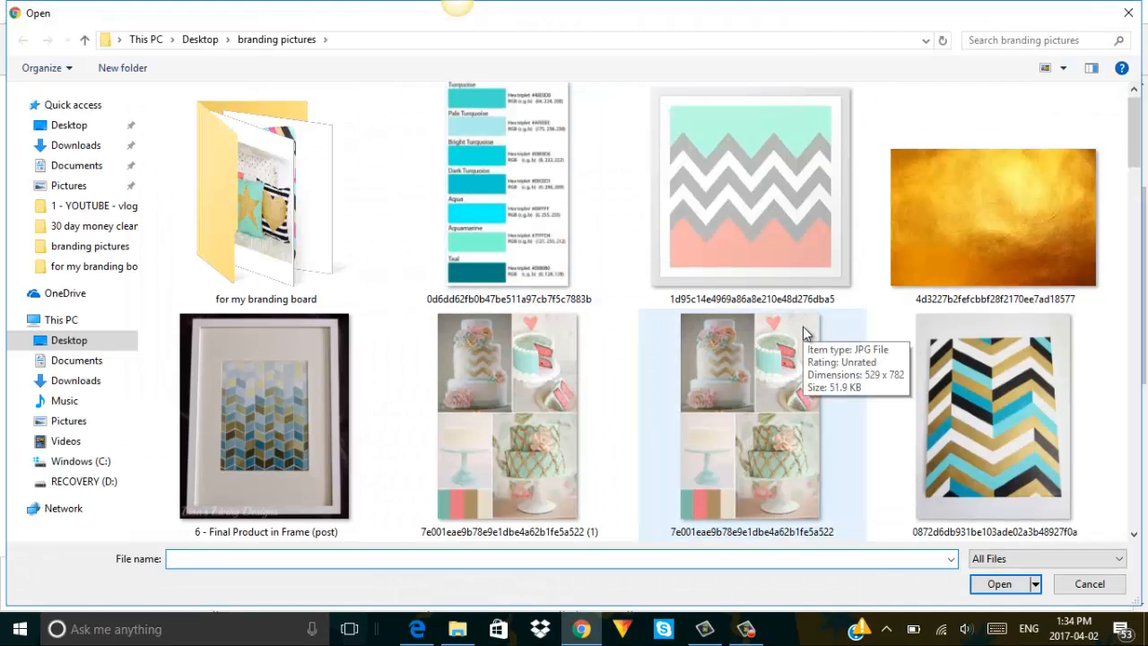
pyautogui.click(778, 226)
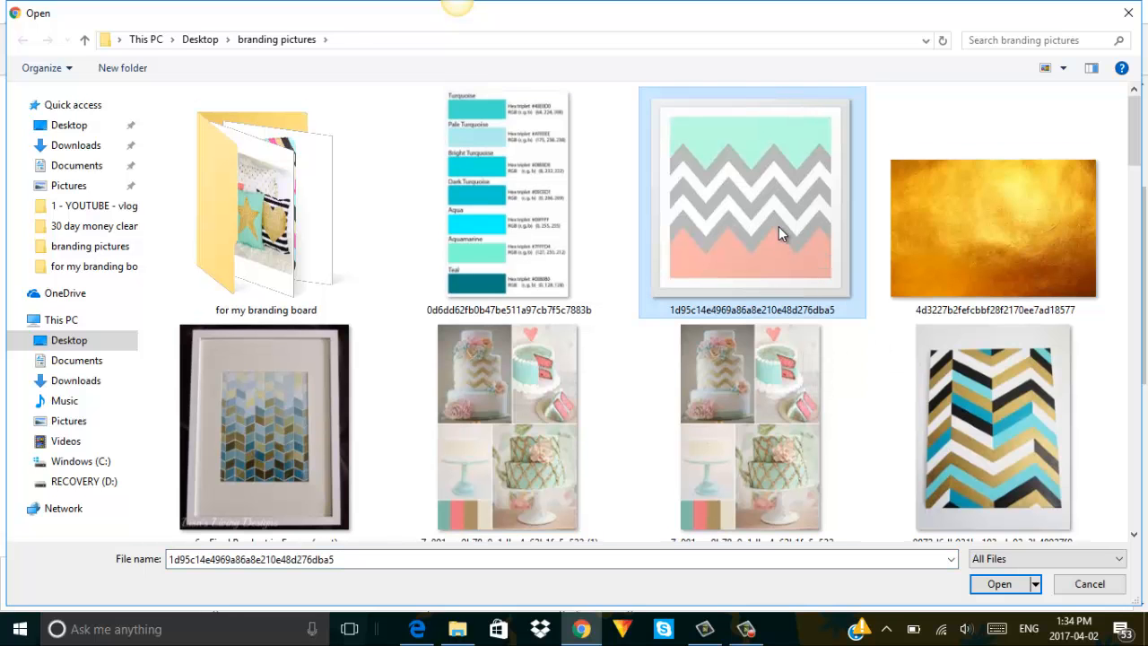
pyautogui.doubleClick(778, 226)
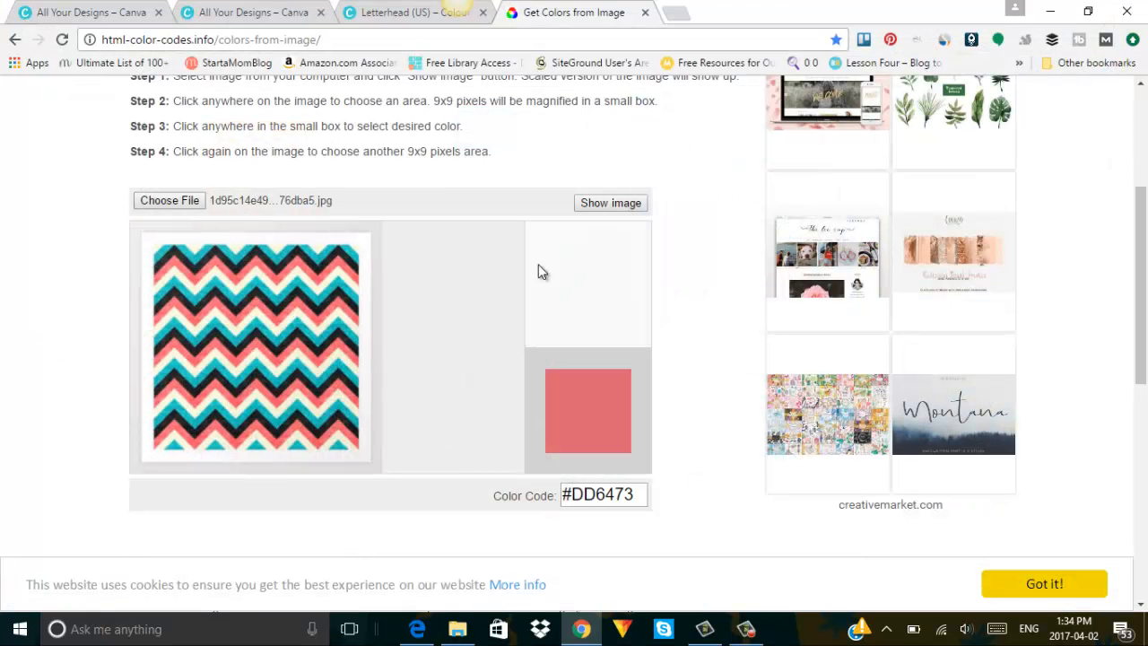
pyautogui.click(626, 206)
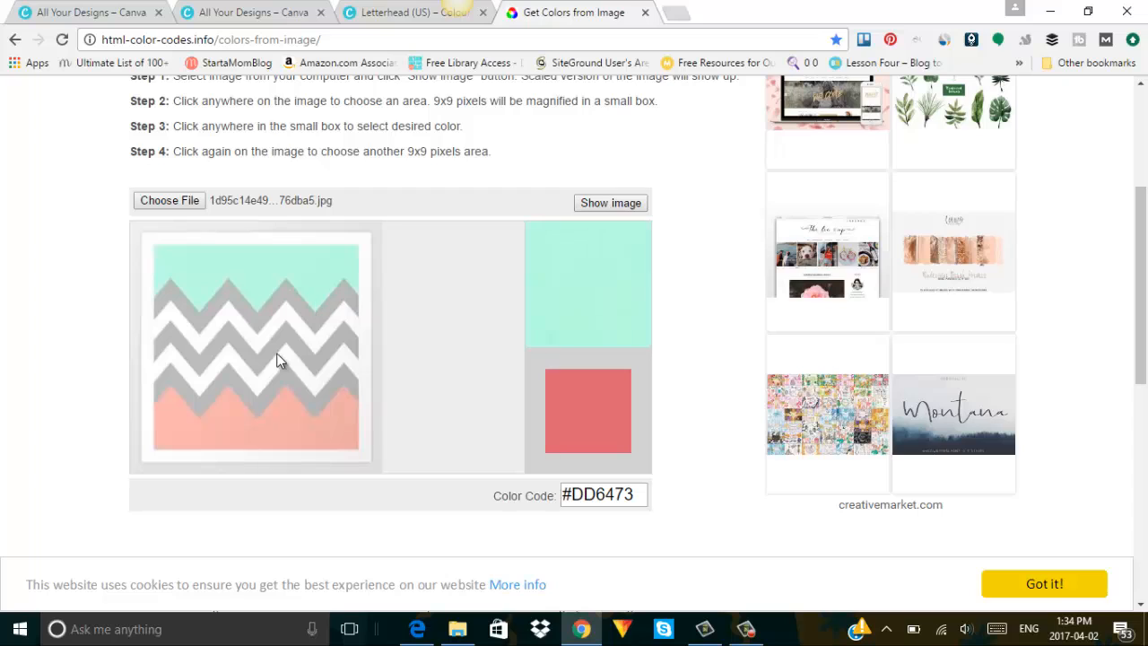
# Sample the peach #F3B0A7 from the chevron image, copy its code, and return to Canva.
pyautogui.click(269, 432)
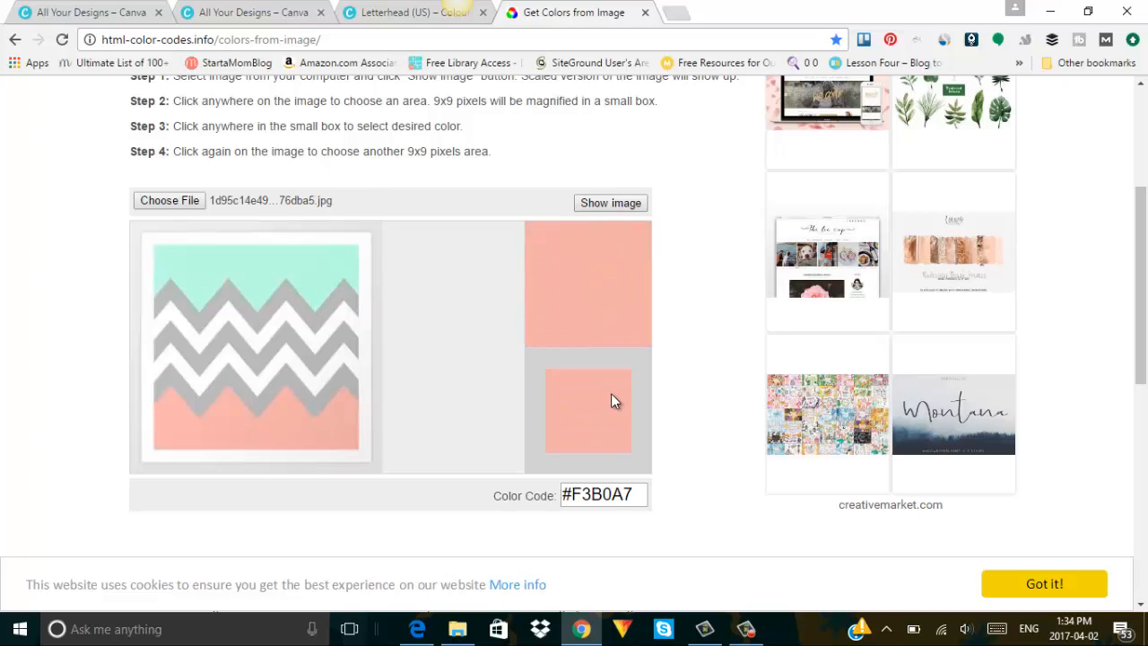
pyautogui.moveTo(635, 494); pyautogui.dragTo(560, 496)
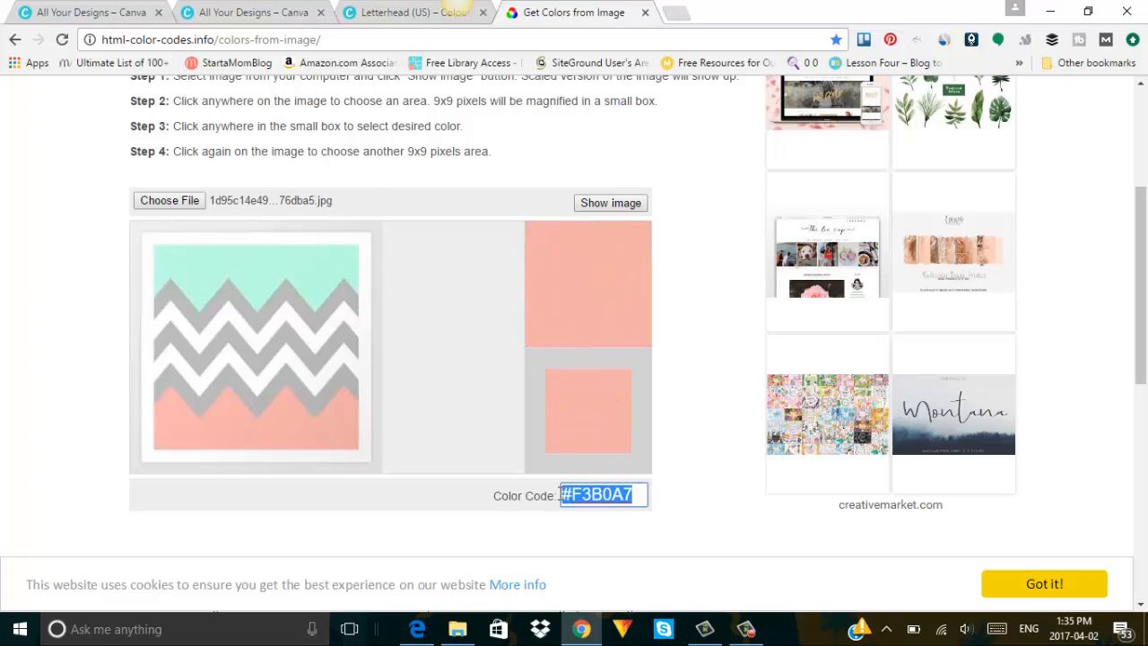
pyautogui.rightClick(594, 495)
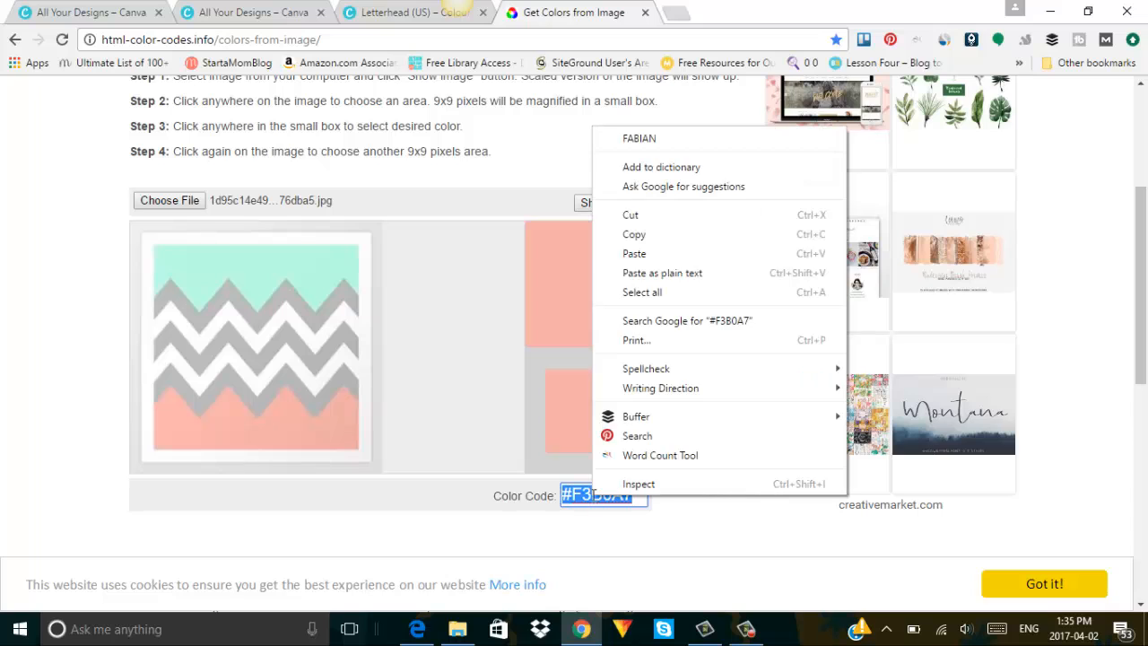
pyautogui.click(703, 235)
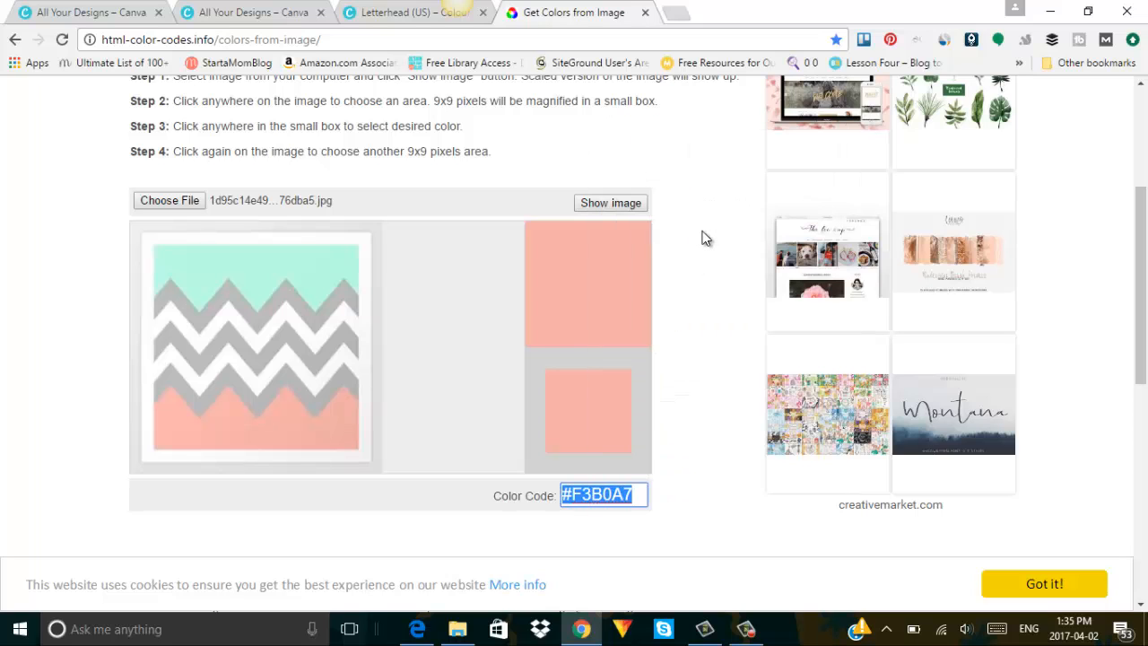
pyautogui.click(377, 12)
# Open a custom colour for the second circle and recopy the peach F3B0A7 code.
pyautogui.click(682, 326)
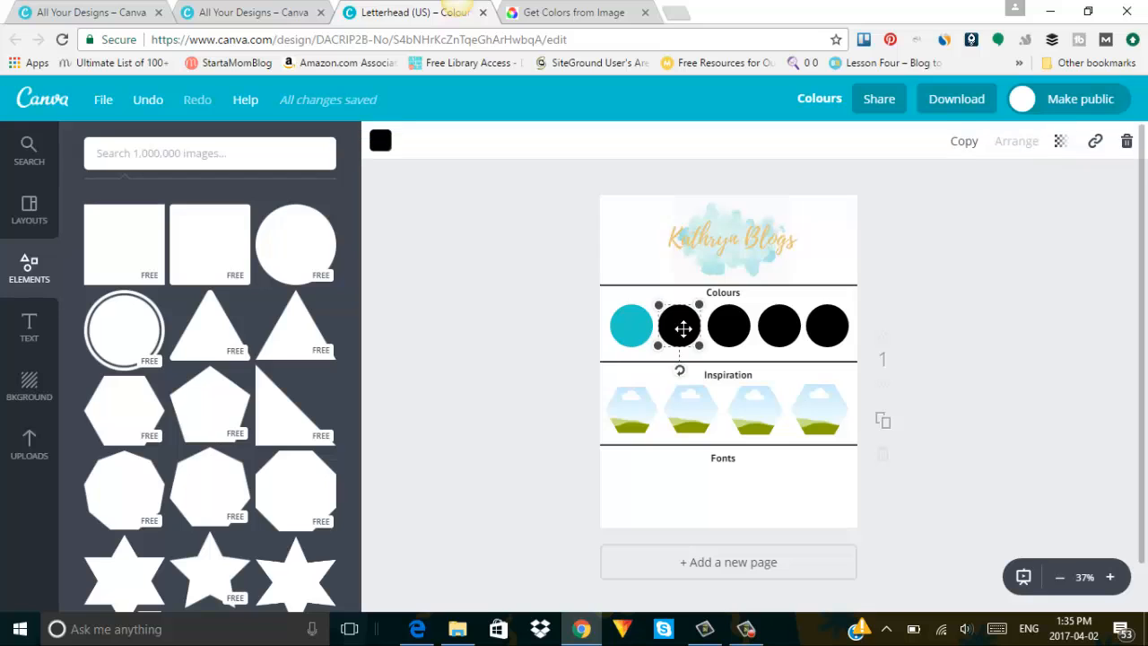
pyautogui.click(382, 140)
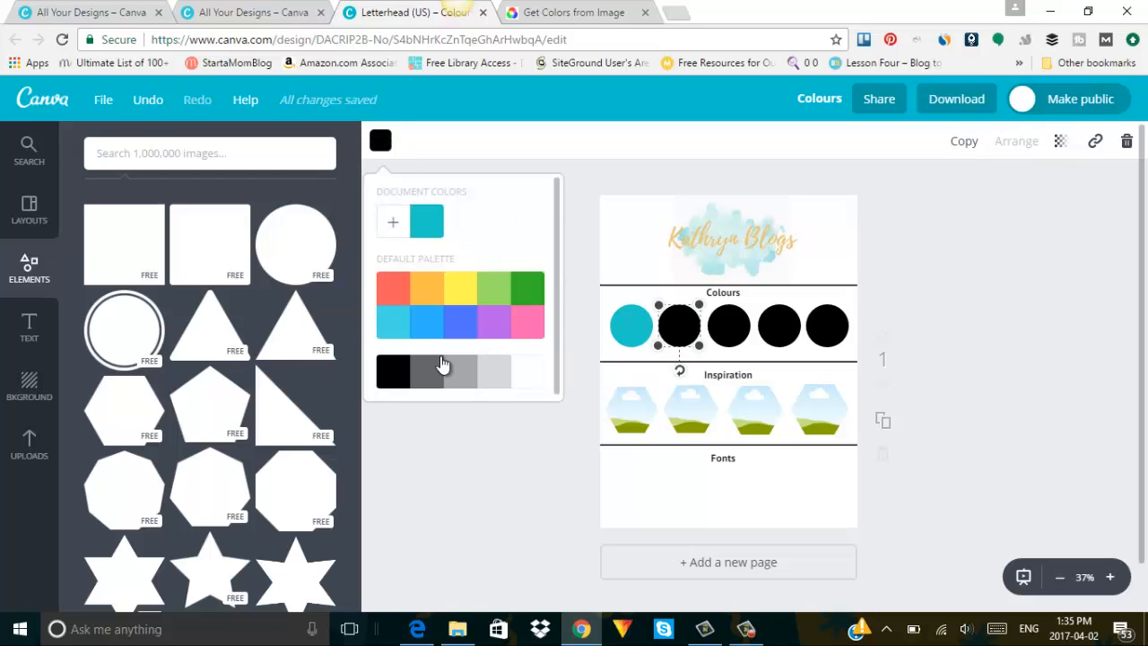
pyautogui.click(396, 228)
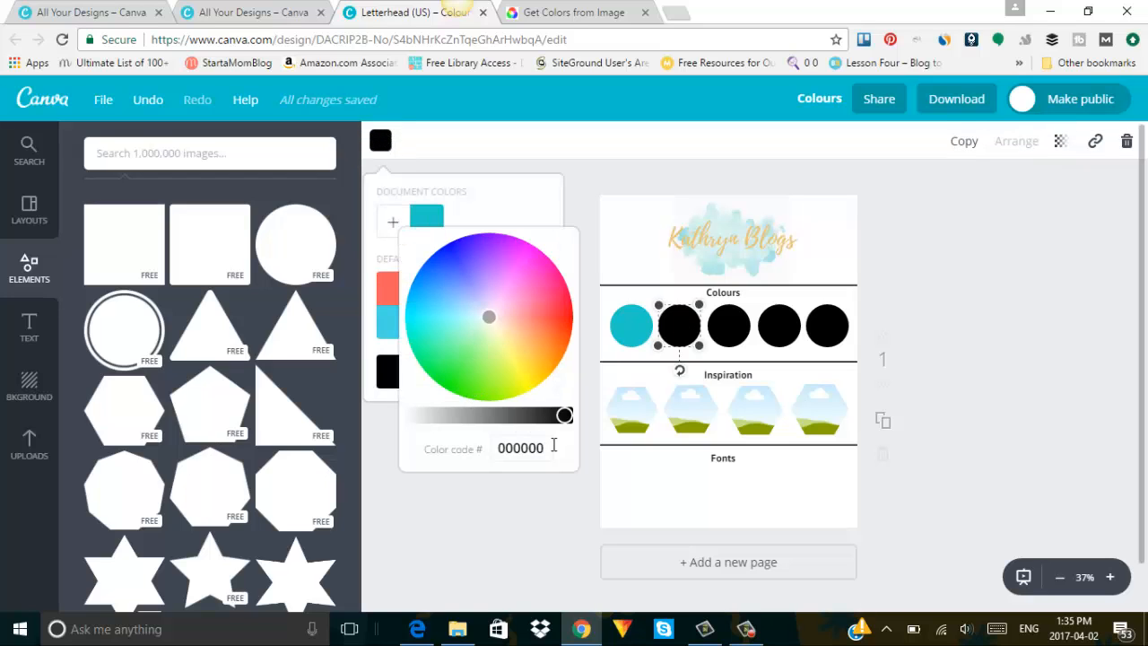
pyautogui.moveTo(549, 449); pyautogui.dragTo(489, 450)
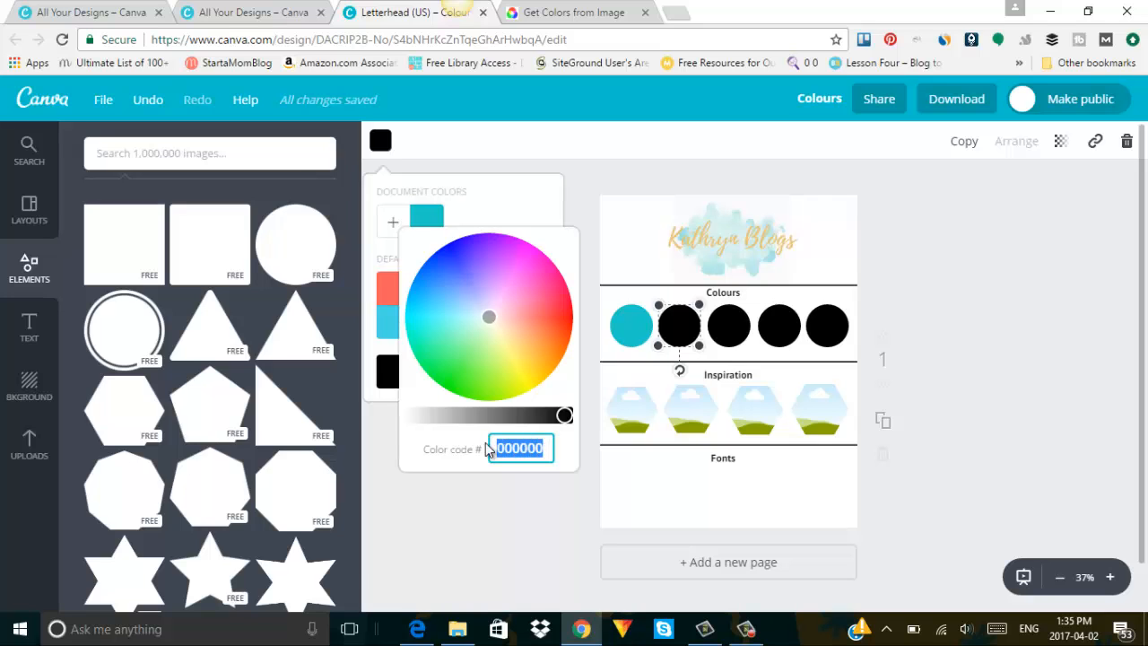
pyautogui.hotkey('ctrl', 'v')
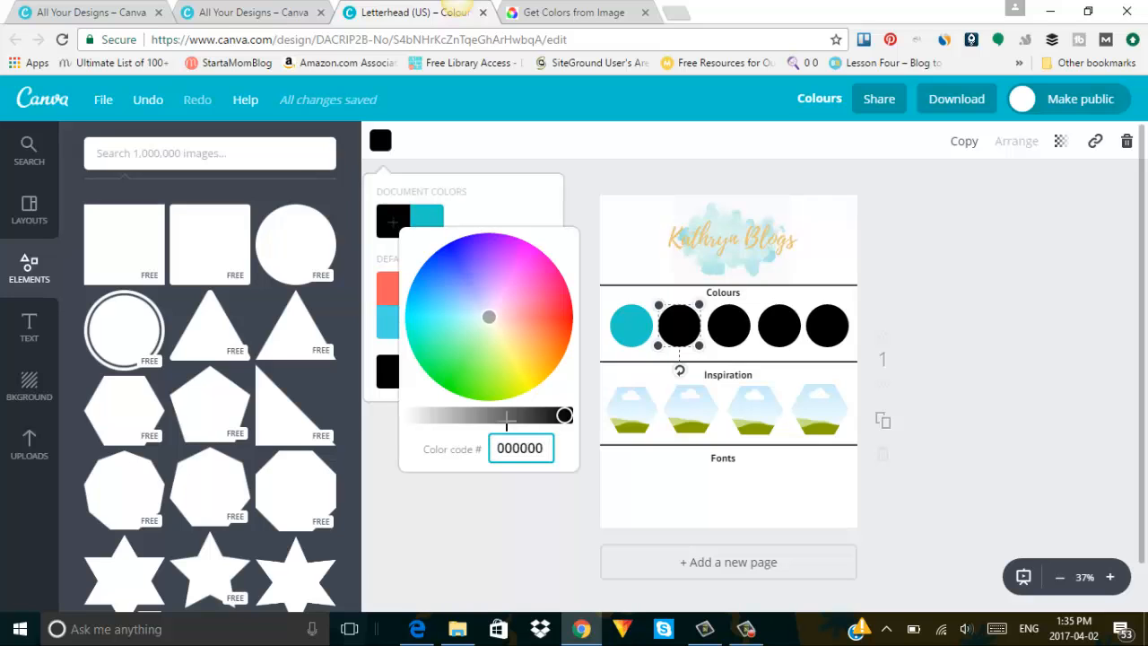
pyautogui.click(574, 12)
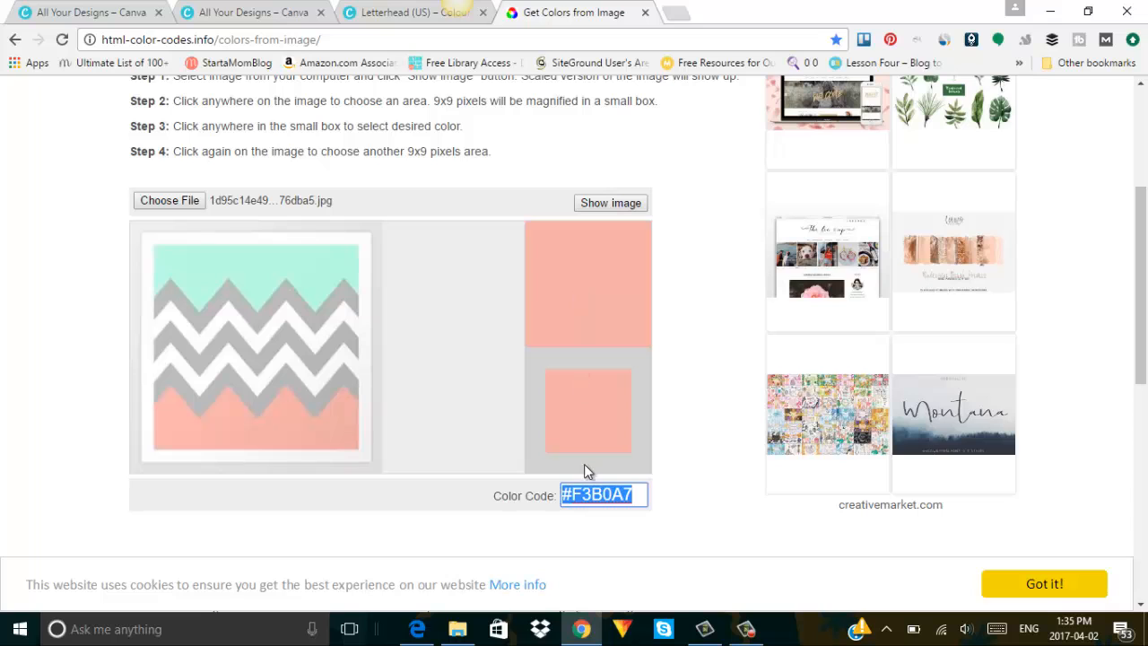
pyautogui.rightClick(619, 495)
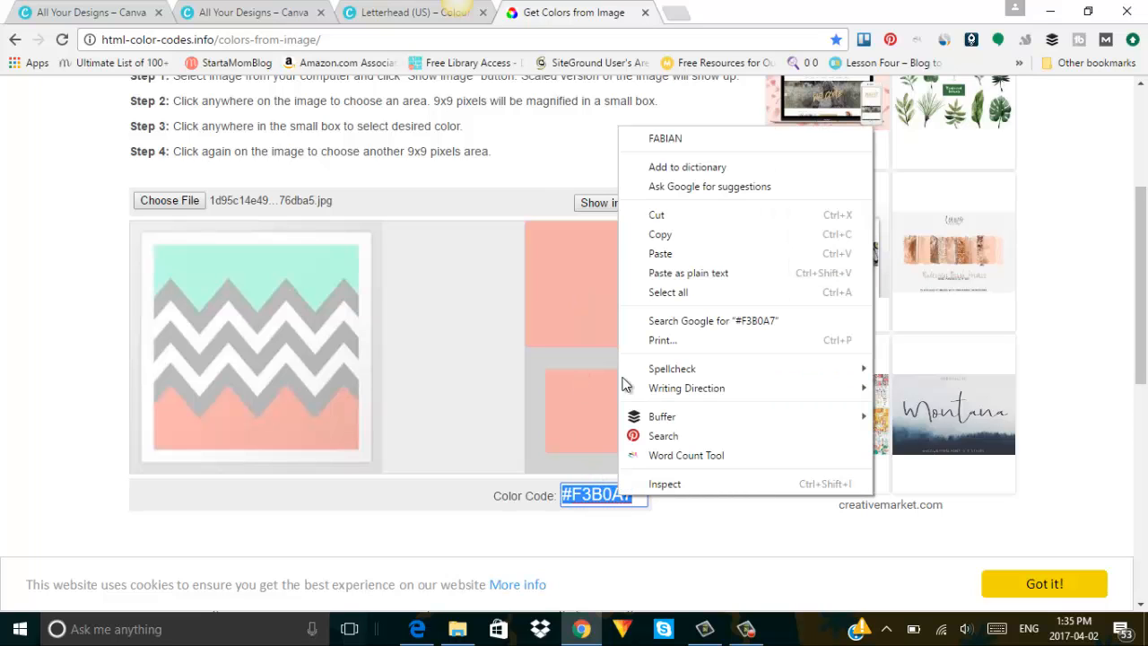
pyautogui.click(650, 236)
pyautogui.click(398, 24)
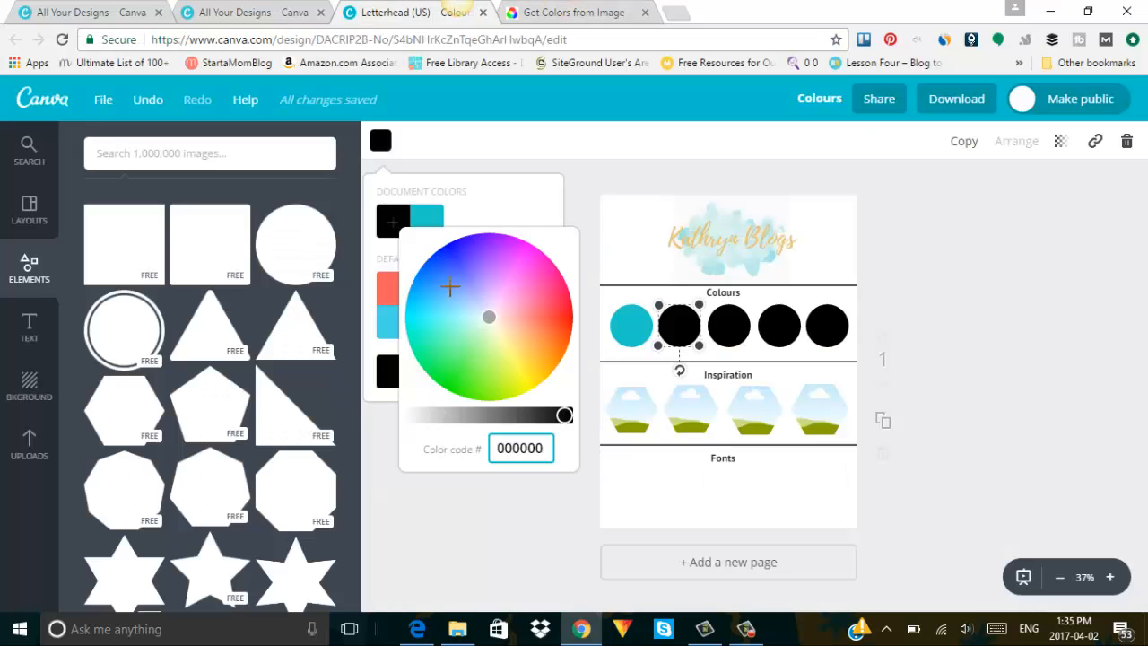
# Paste F3B0A7 into the Color code and adjust the wheel to pink ed9cab.
pyautogui.doubleClick(495, 443)
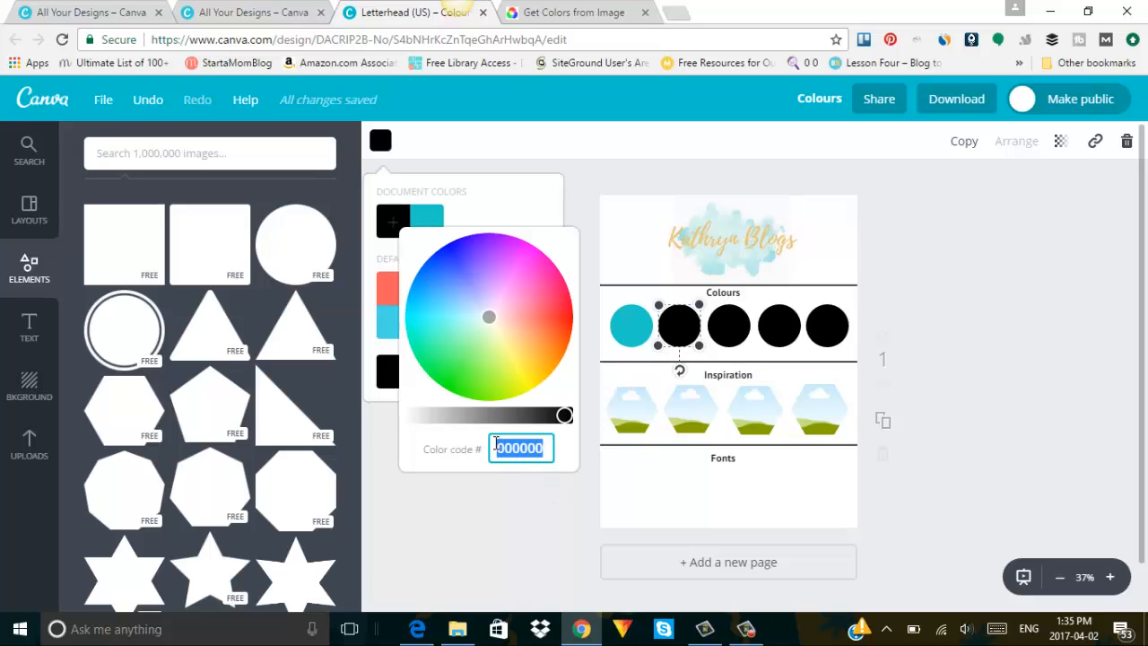
pyautogui.hotkey('ctrl', 'v')
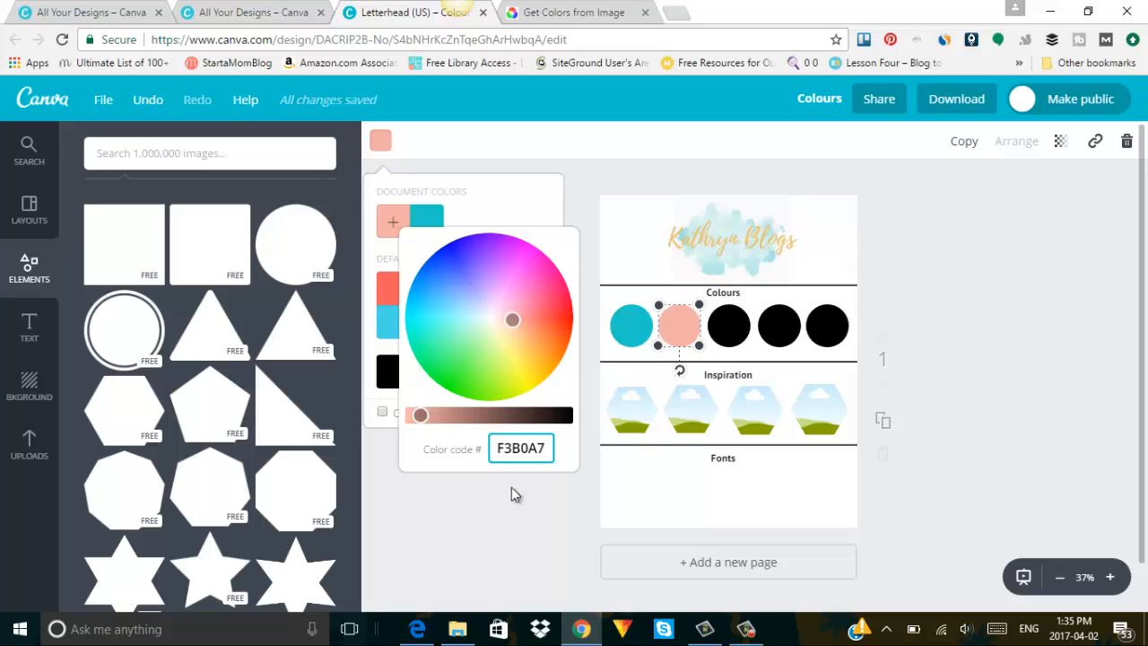
pyautogui.moveTo(421, 416); pyautogui.dragTo(424, 416)
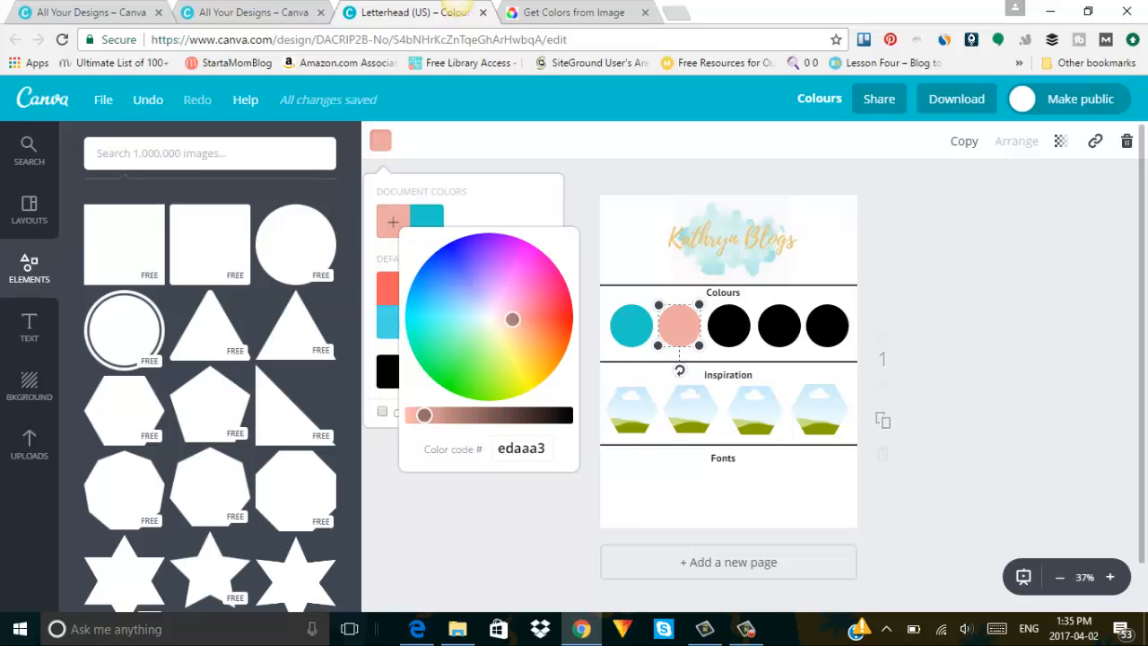
pyautogui.moveTo(512, 319); pyautogui.dragTo(514, 311)
pyautogui.click(549, 449)
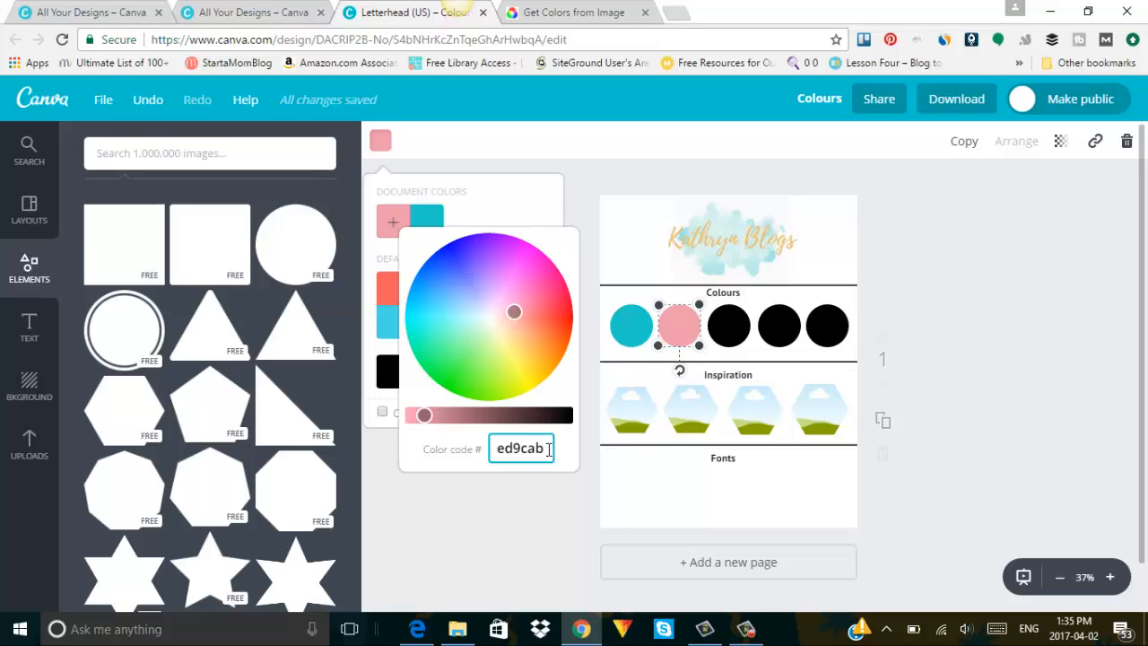
pyautogui.click(679, 325)
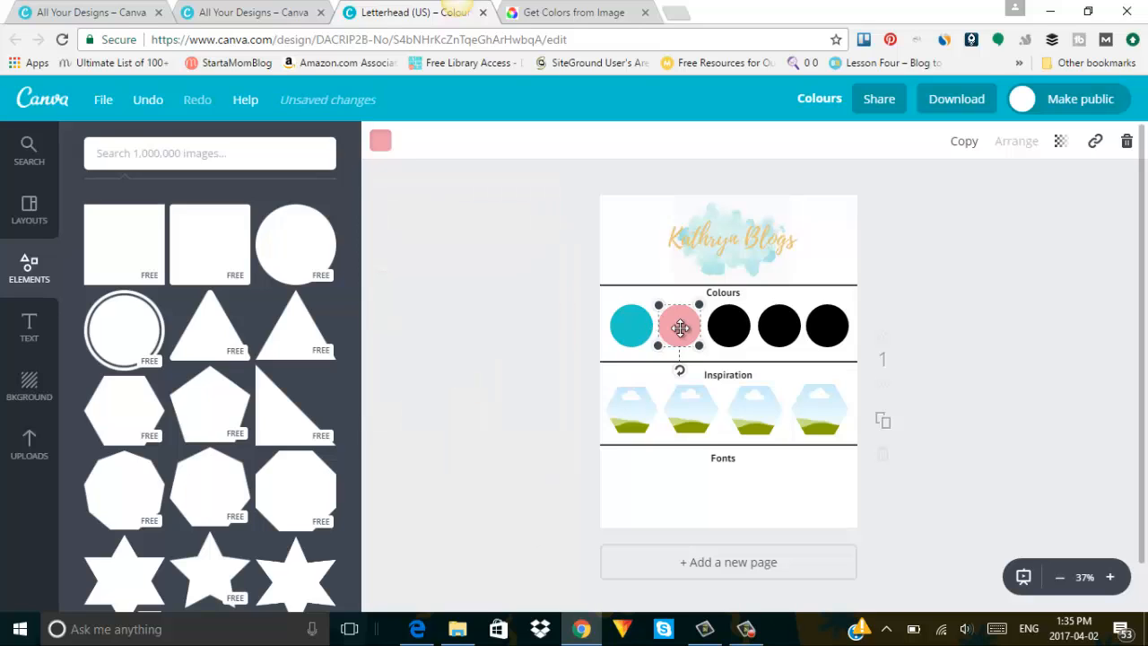
pyautogui.click(476, 510)
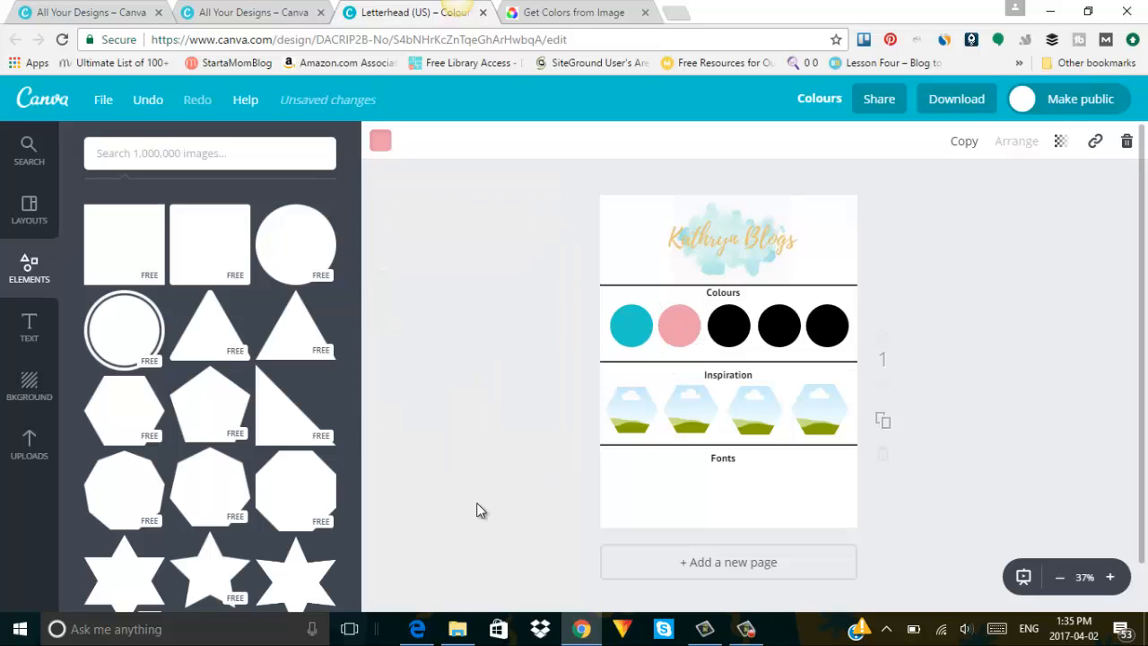
pyautogui.click(620, 325)
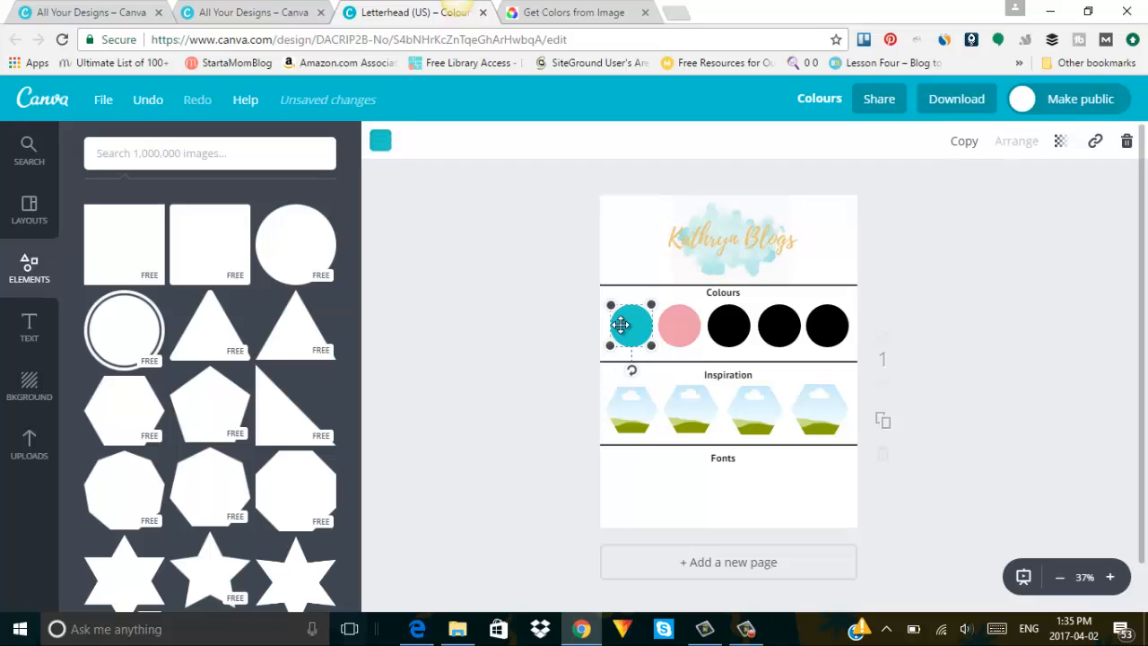
# Add an 'Add a little bit of body text' box and move it beneath the turquoise circle.
pyautogui.click(381, 143)
pyautogui.click(477, 528)
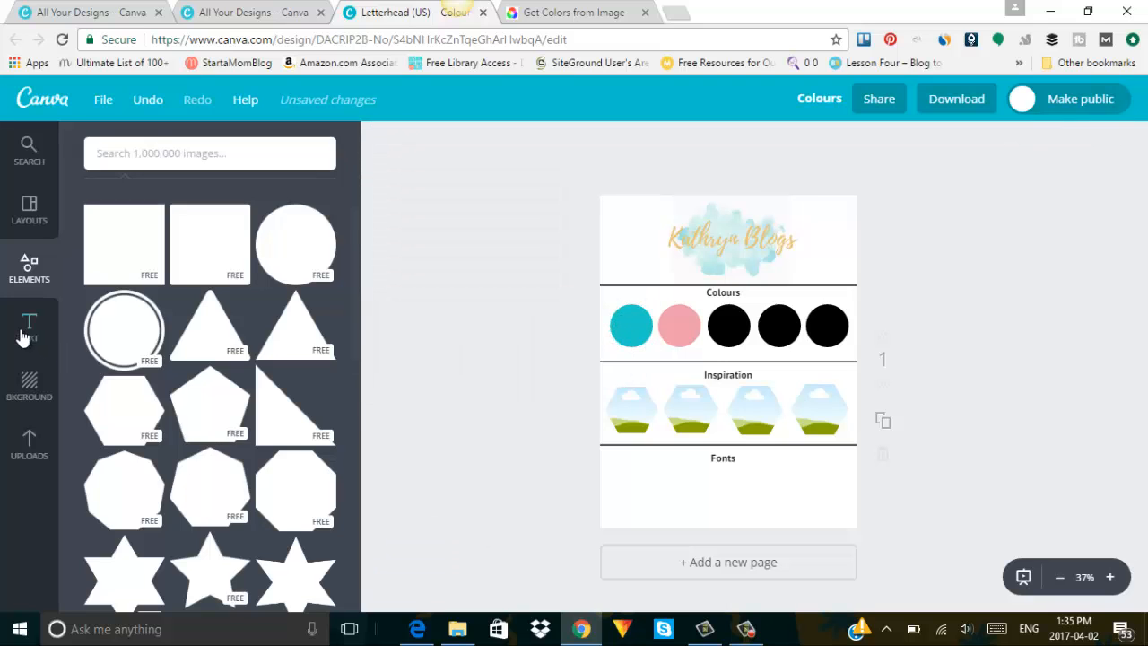
pyautogui.click(27, 332)
pyautogui.click(199, 333)
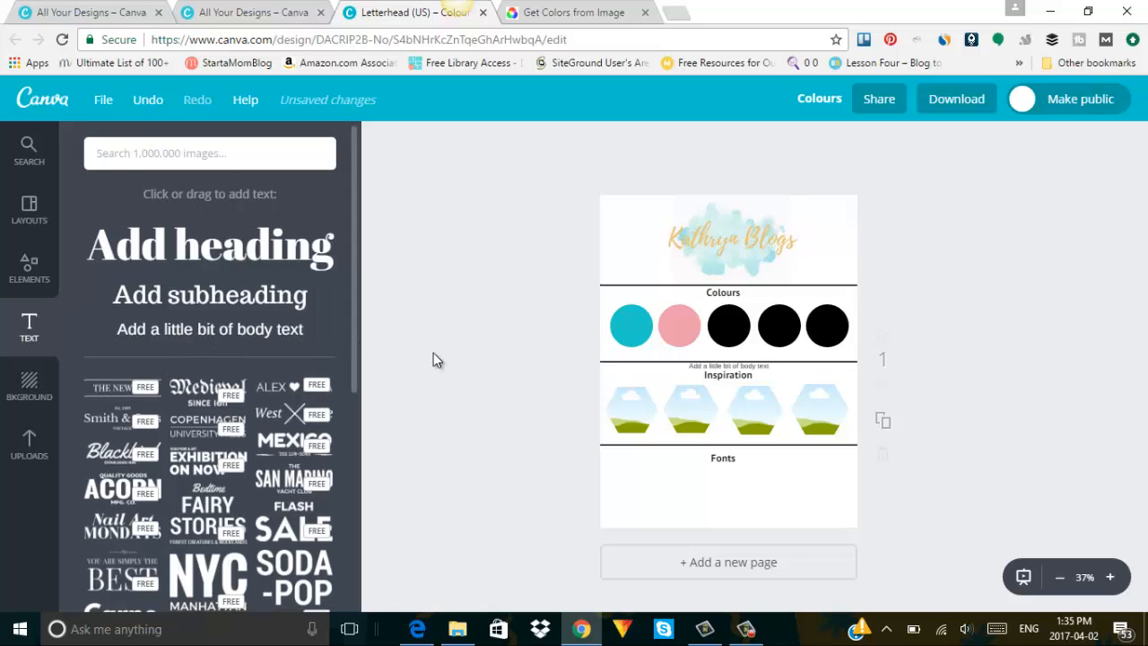
pyautogui.click(722, 365)
pyautogui.click(722, 364)
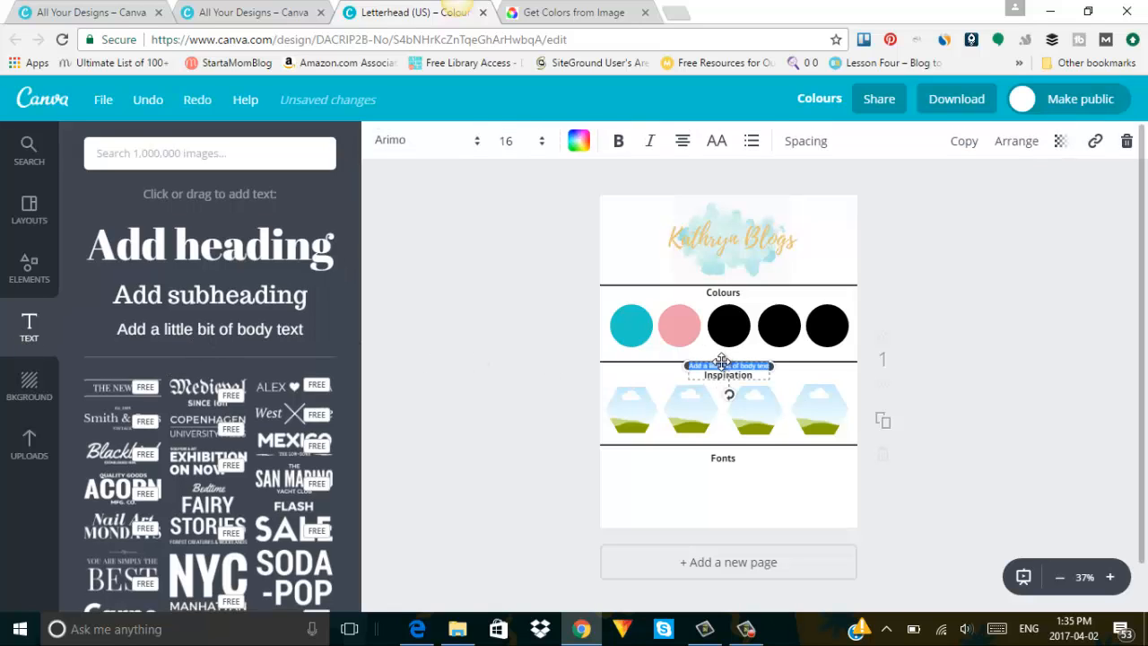
pyautogui.hotkey('ctrl', 'v')
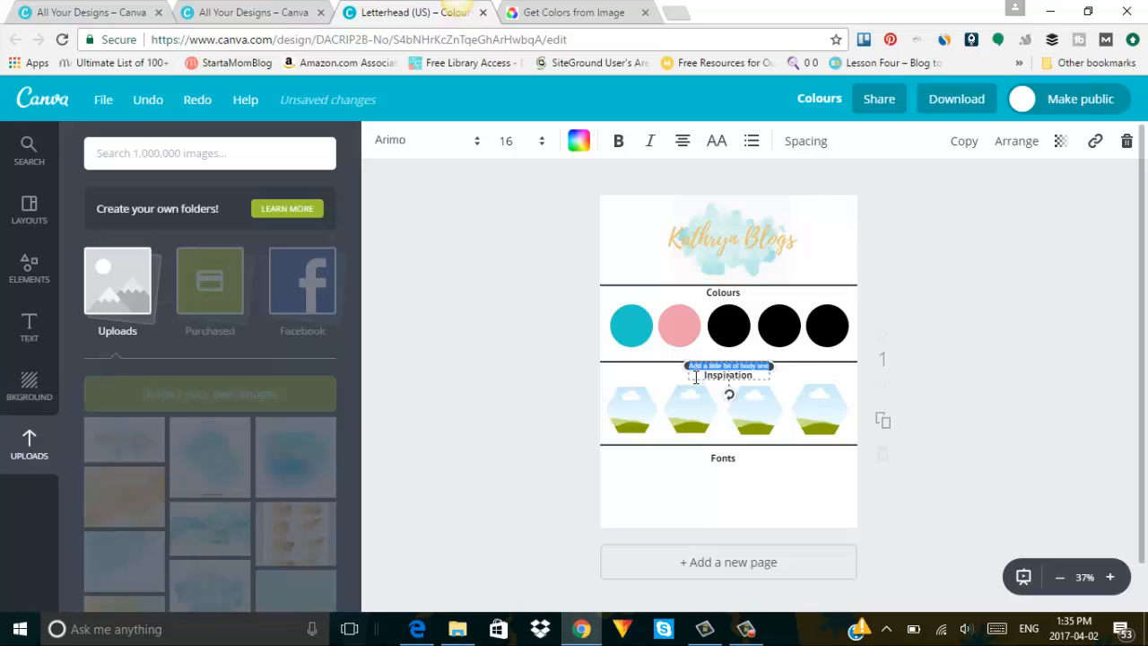
pyautogui.moveTo(695, 382); pyautogui.dragTo(617, 370)
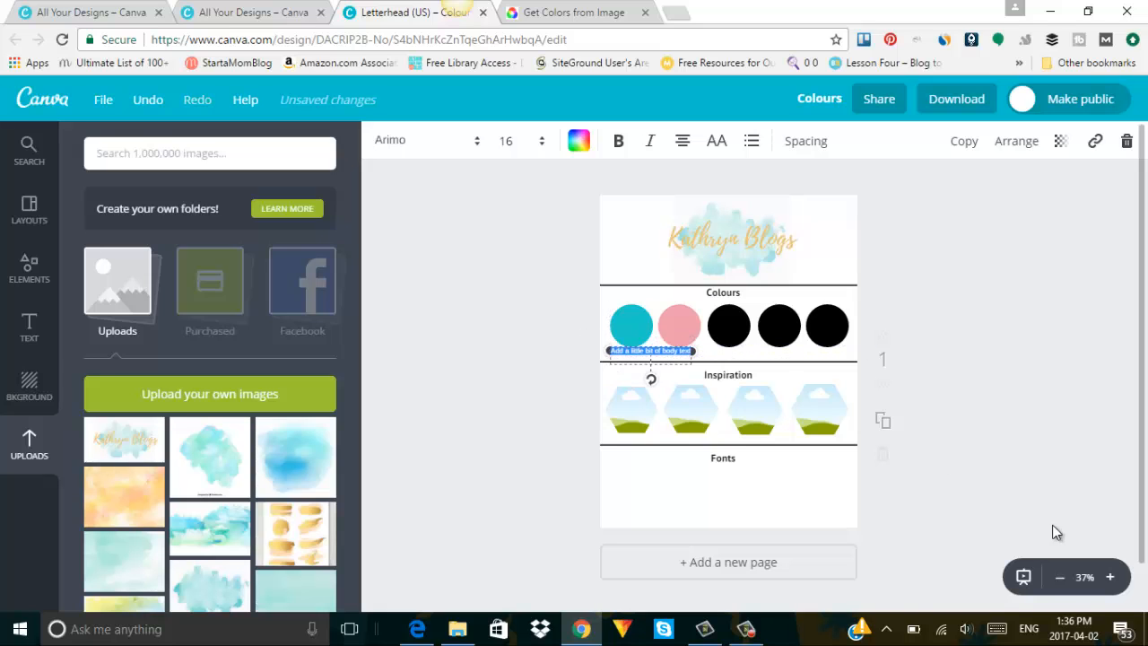
# Zoom the design in to 75% and place the caret inside the body text.
pyautogui.click(1111, 577)
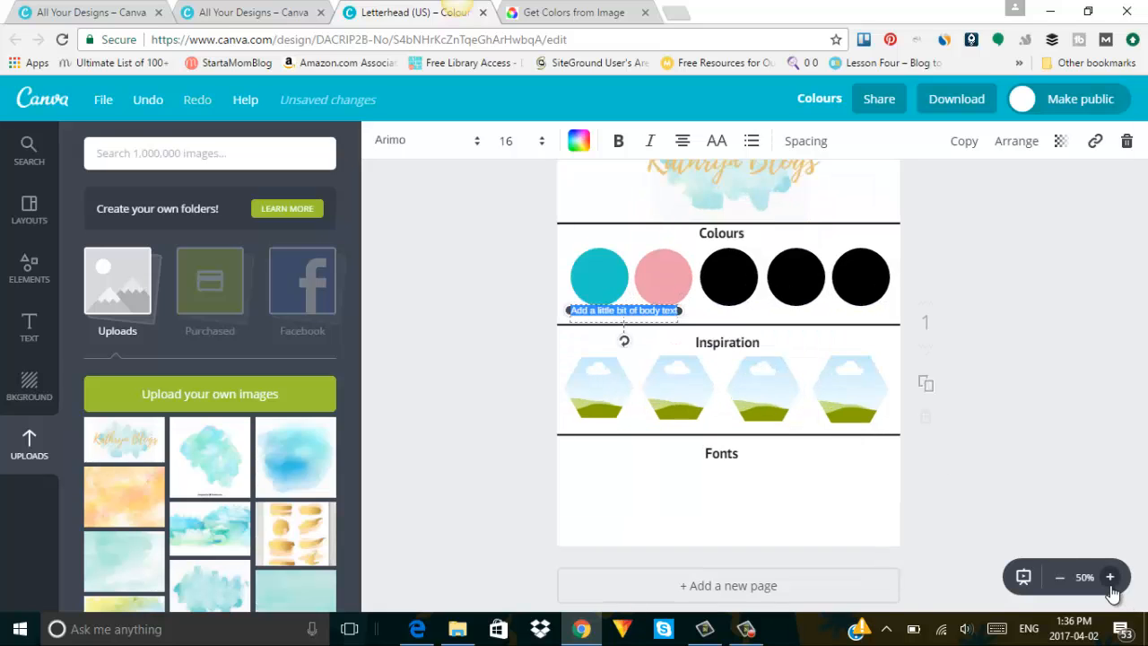
pyautogui.click(1111, 578)
pyautogui.scroll(2, 1045, 435)
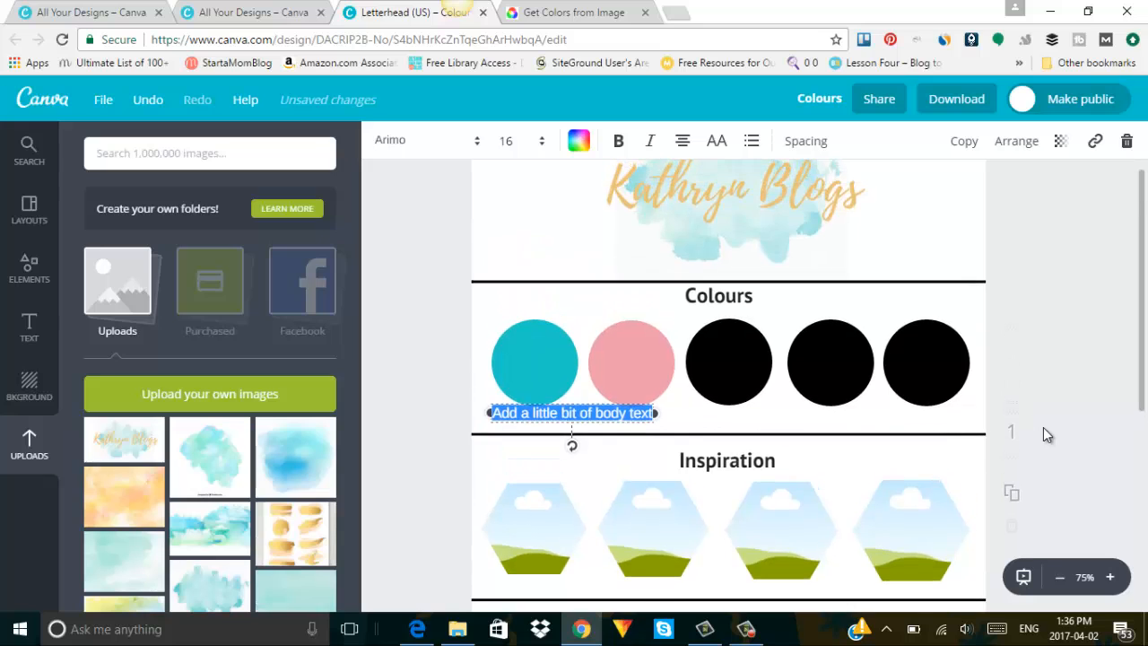
pyautogui.click(579, 413)
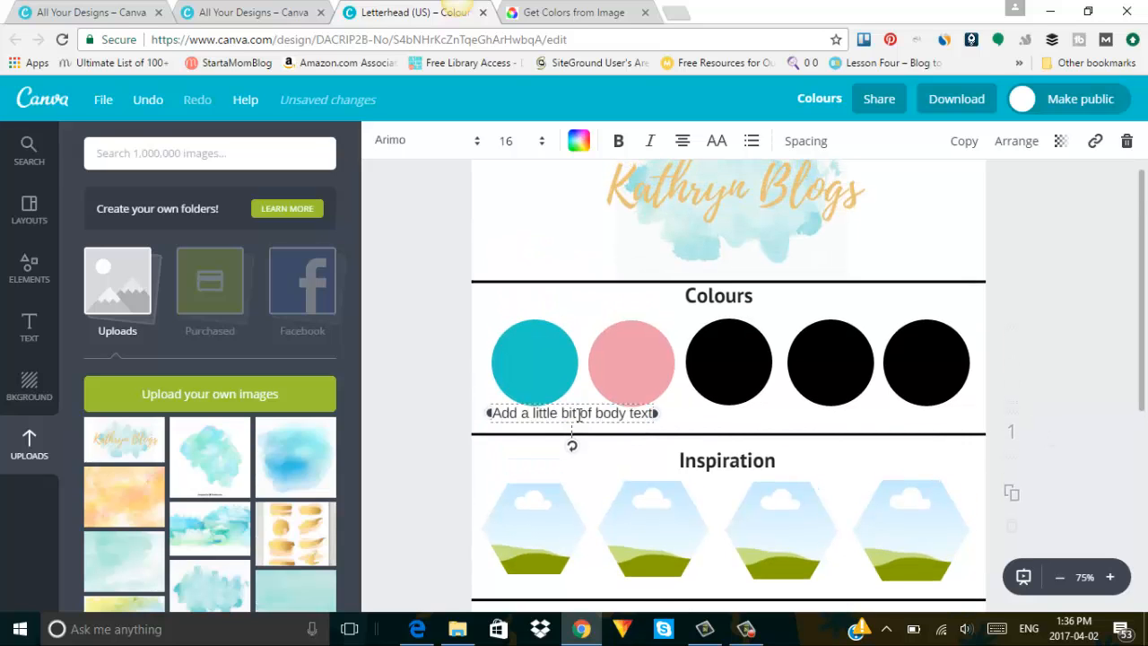
# Copy the teal circle's hex code 1ecbc7 from its custom colour picker.
pyautogui.click(541, 379)
pyautogui.click(380, 141)
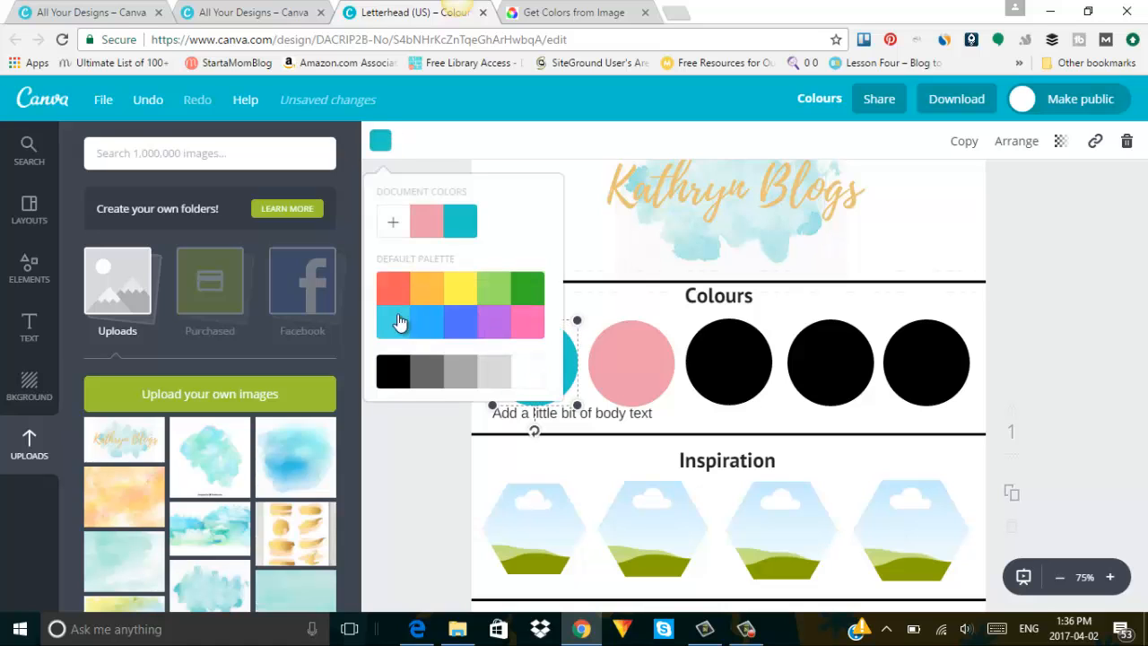
pyautogui.click(393, 224)
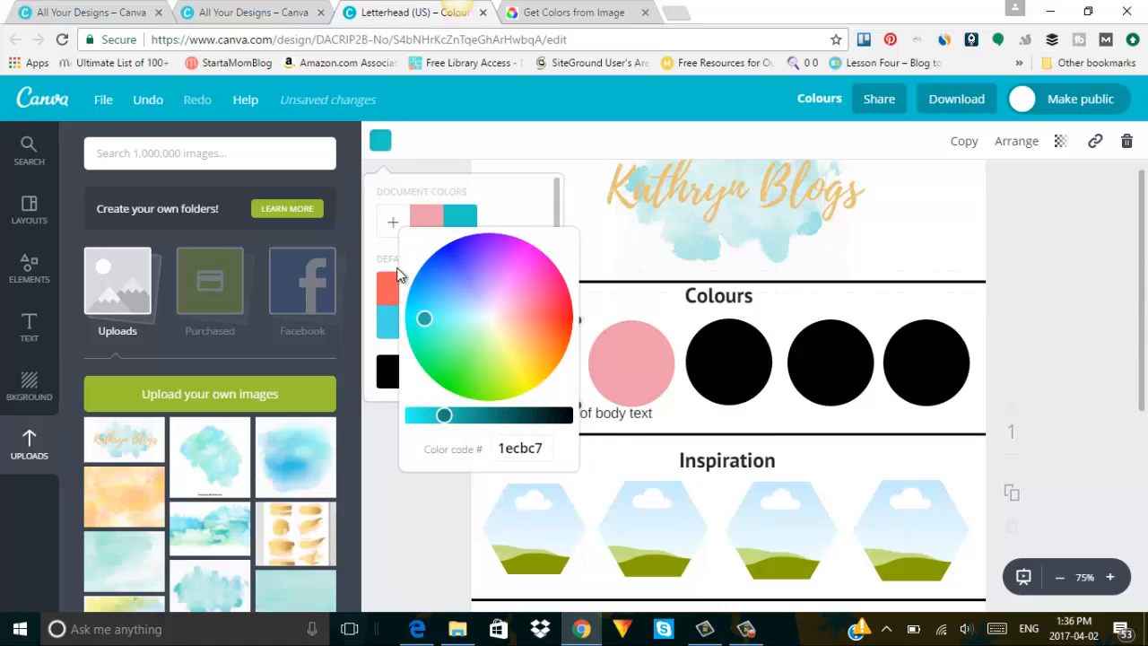
pyautogui.moveTo(548, 448); pyautogui.dragTo(499, 441)
pyautogui.hotkey('ctrl', 'c')
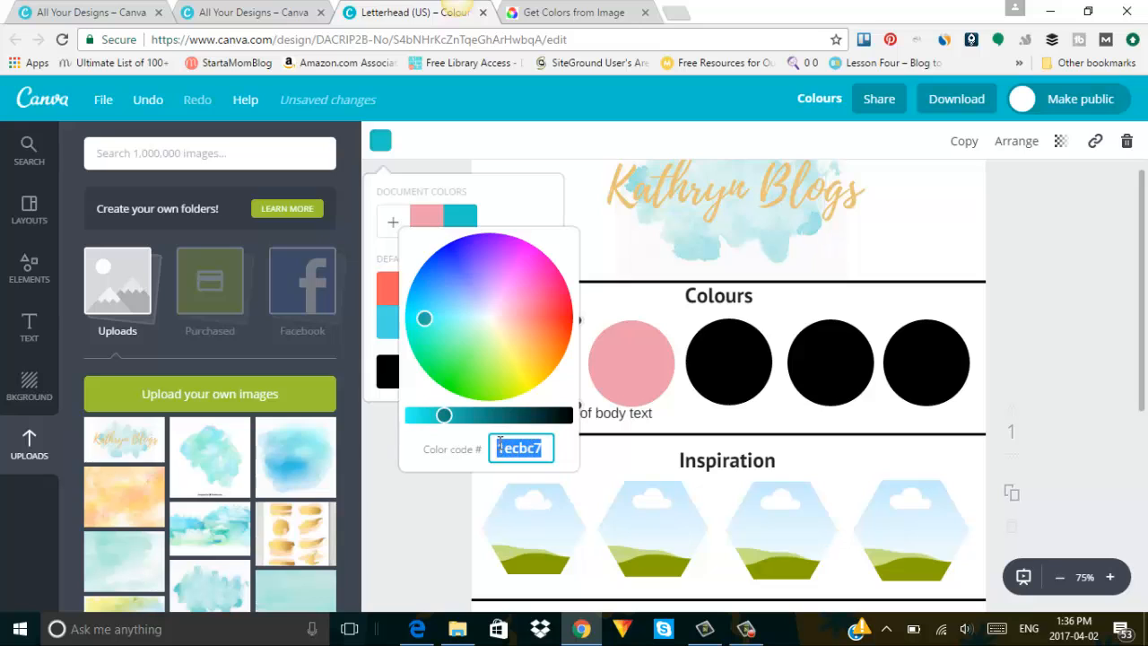
pyautogui.rightClick(513, 448)
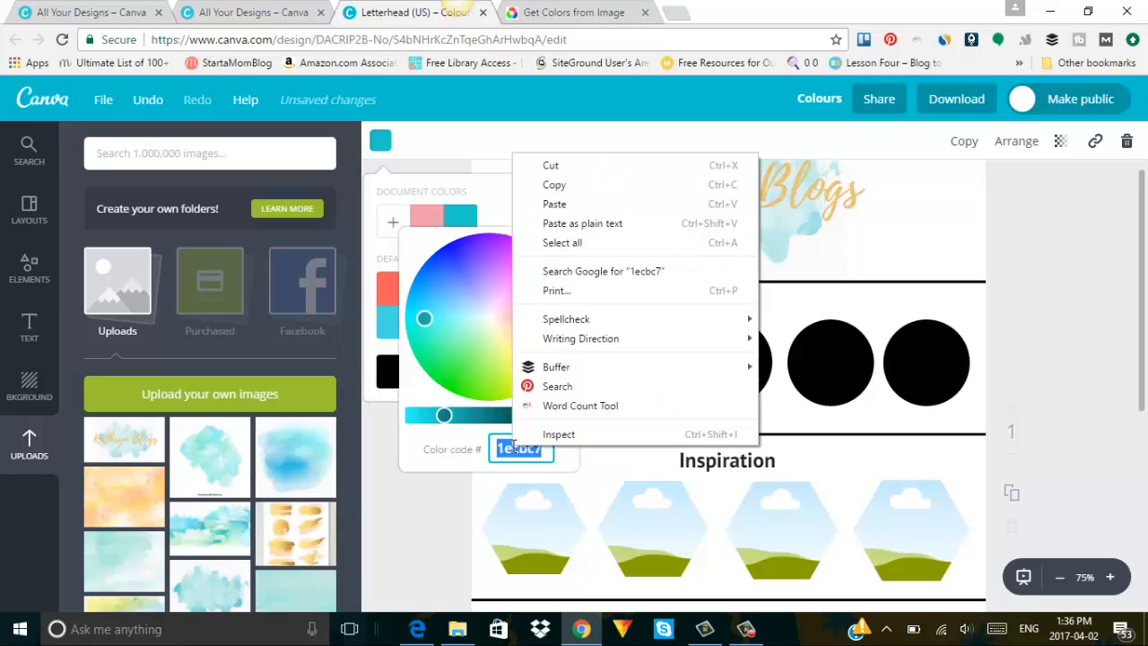
pyautogui.click(523, 185)
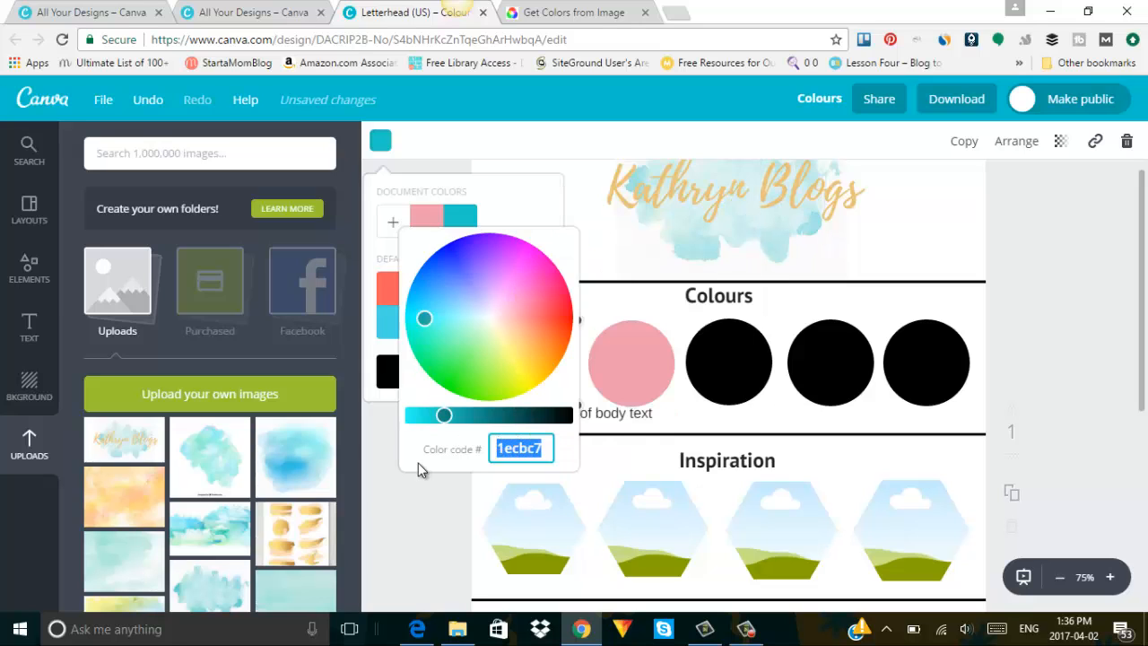
pyautogui.click(418, 506)
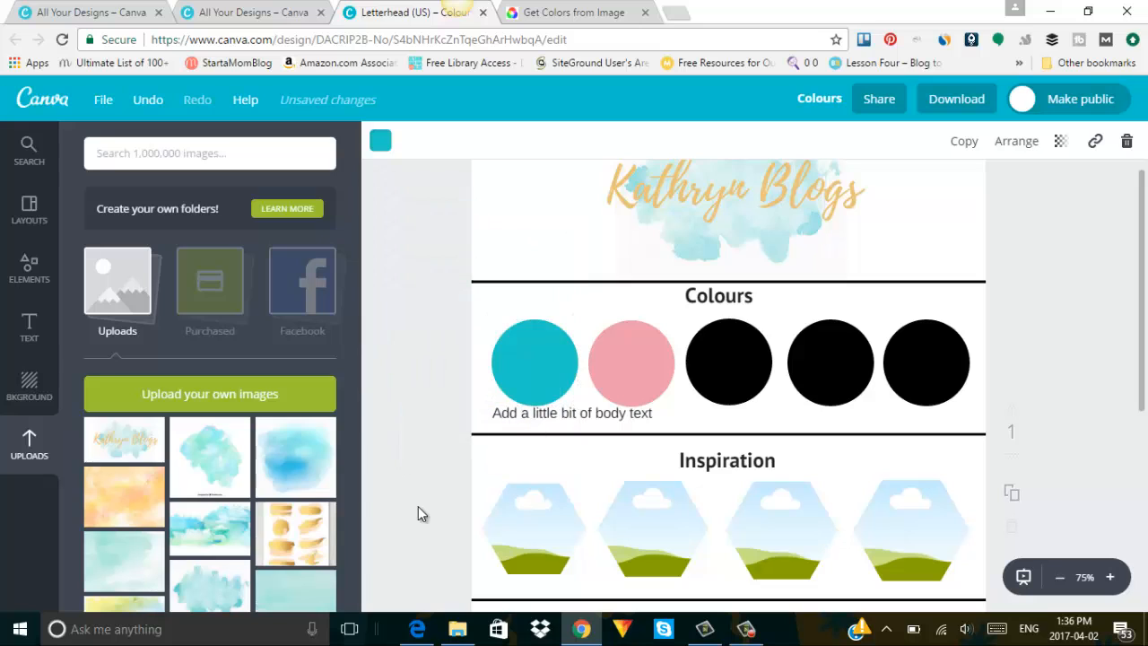
# Replace the body text under the teal circle with 1ecbc7 and centre it.
pyautogui.doubleClick(525, 414)
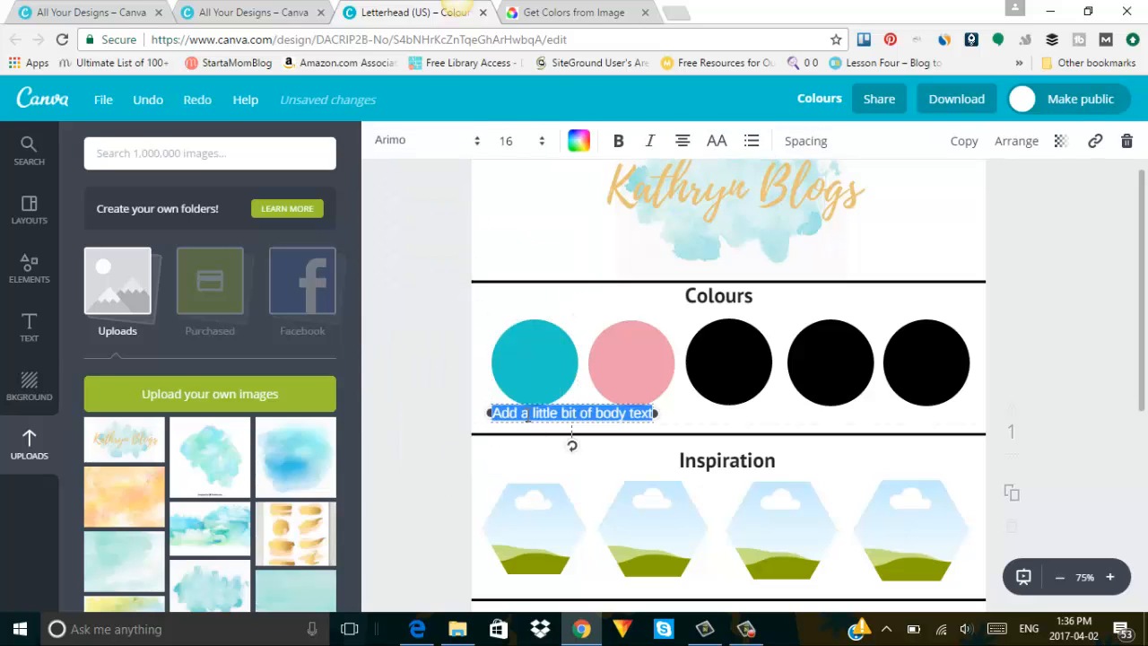
pyautogui.hotkey('ctrl', 'v')
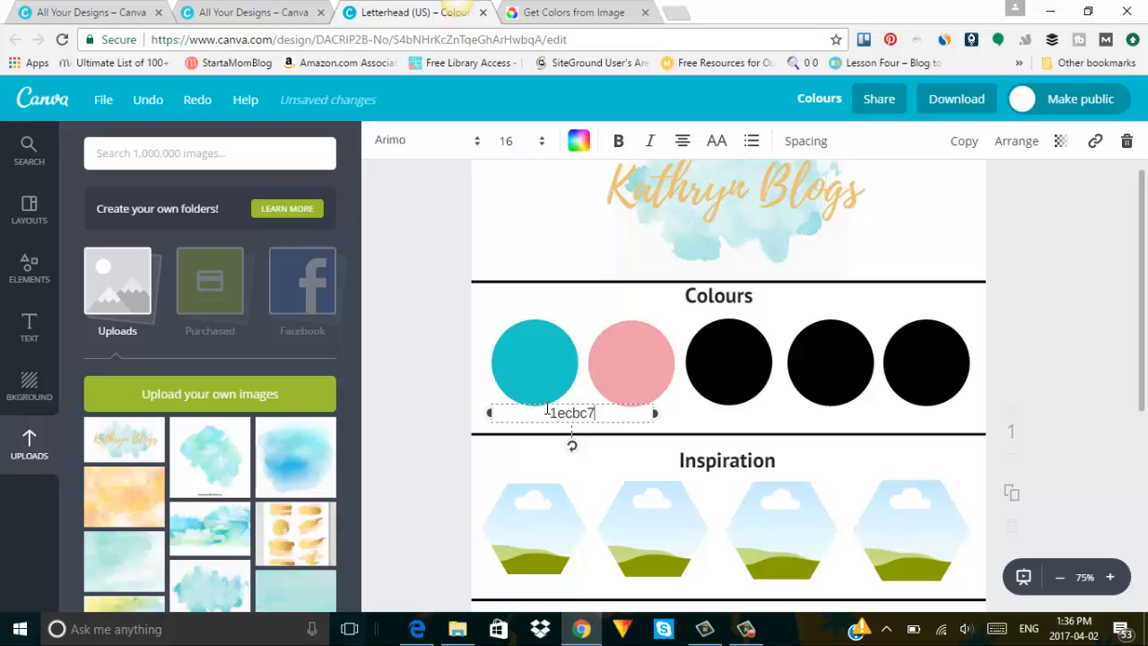
pyautogui.moveTo(573, 401); pyautogui.dragTo(534, 403)
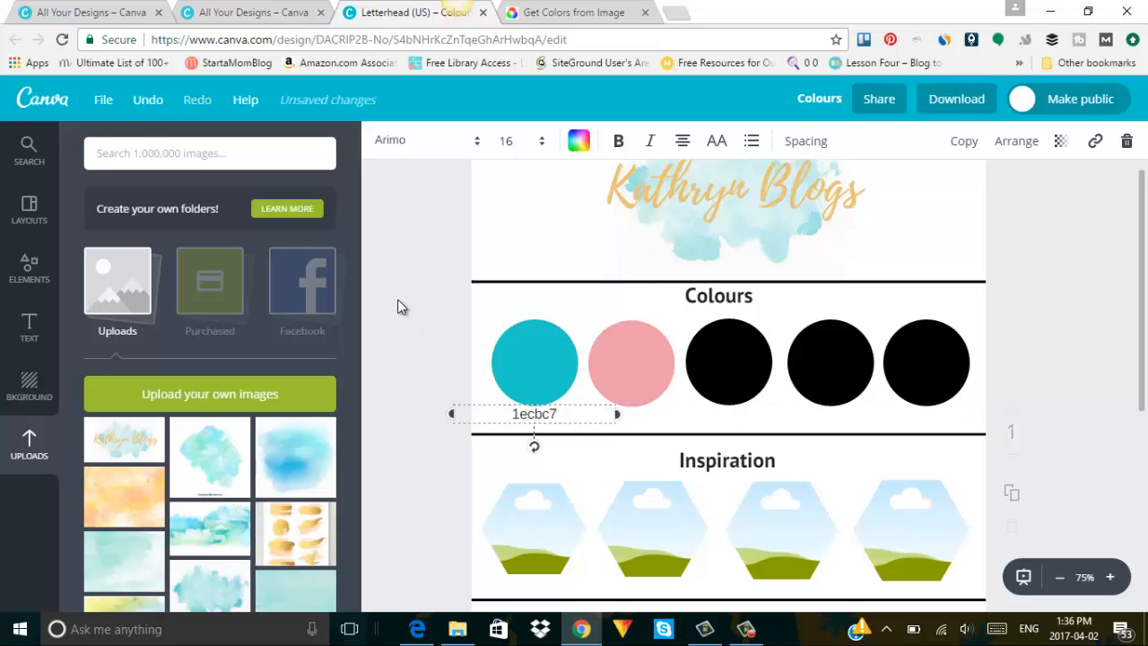
pyautogui.click(505, 440)
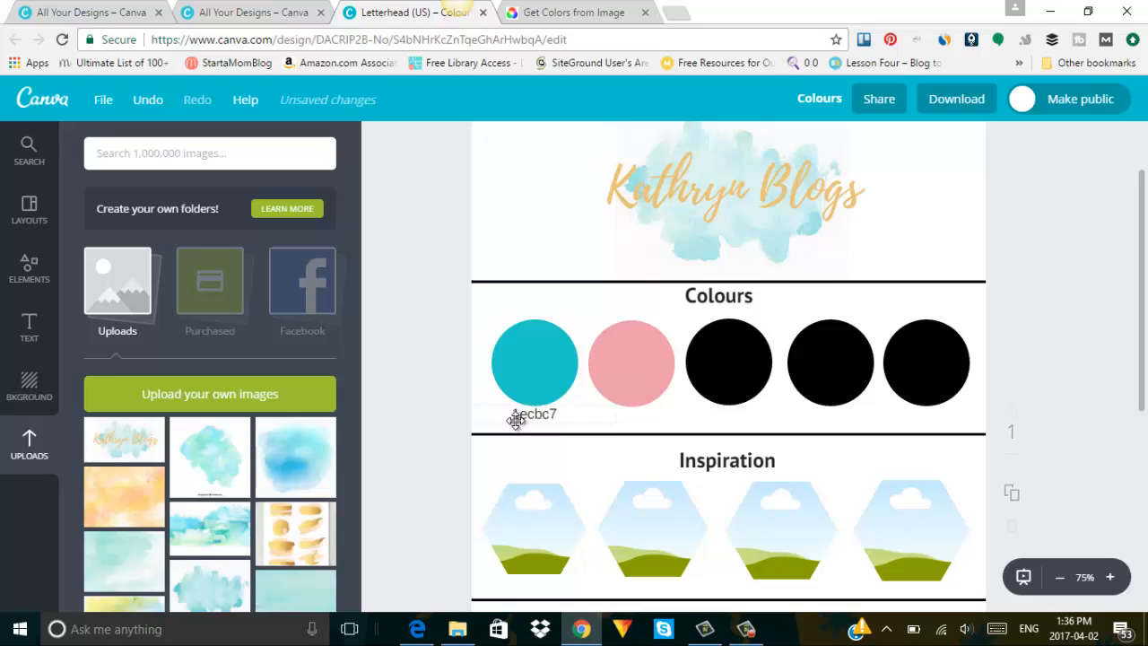
# Copy the pink circle's hex code ed9cab from its custom colour picker.
pyautogui.click(655, 376)
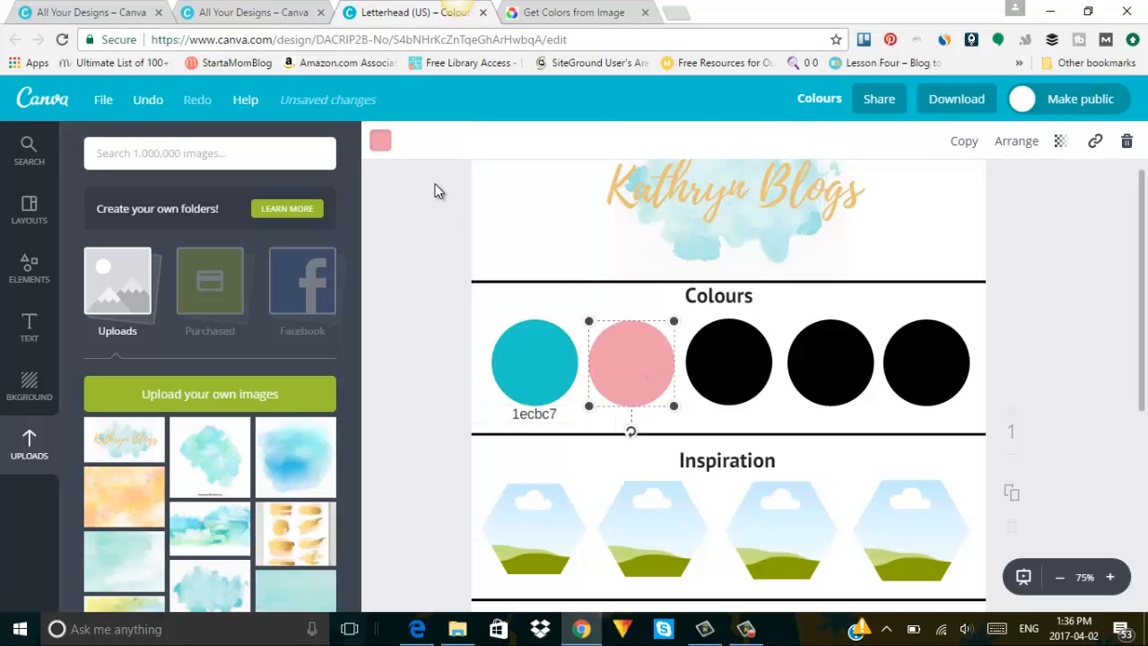
pyautogui.click(381, 145)
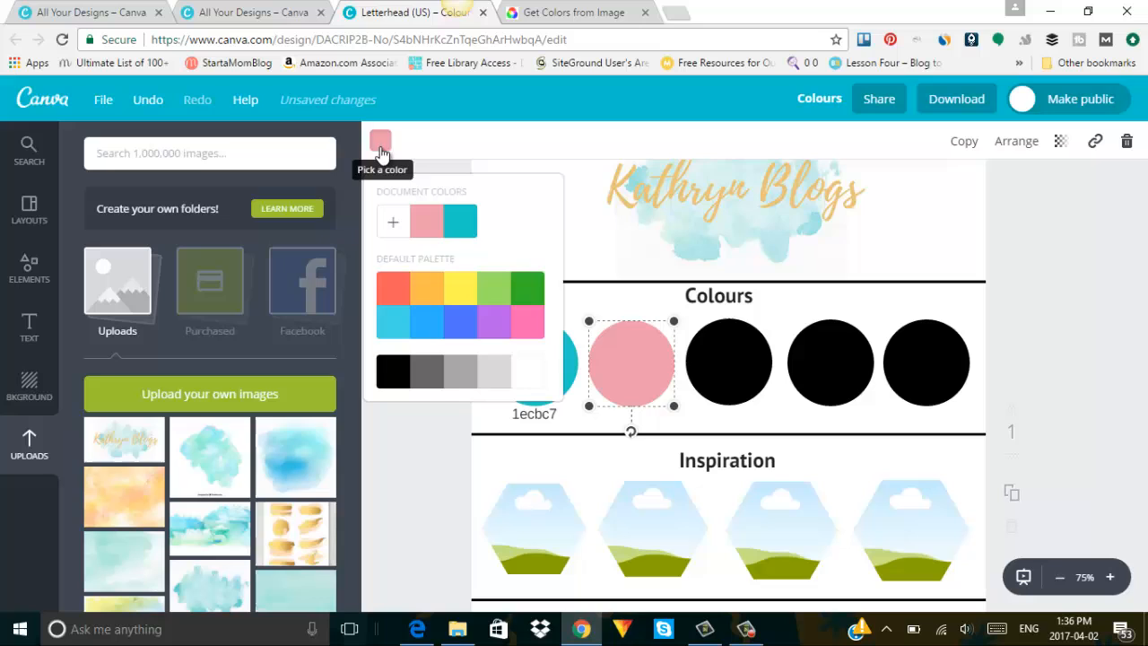
pyautogui.click(392, 224)
pyautogui.moveTo(545, 446); pyautogui.dragTo(498, 443)
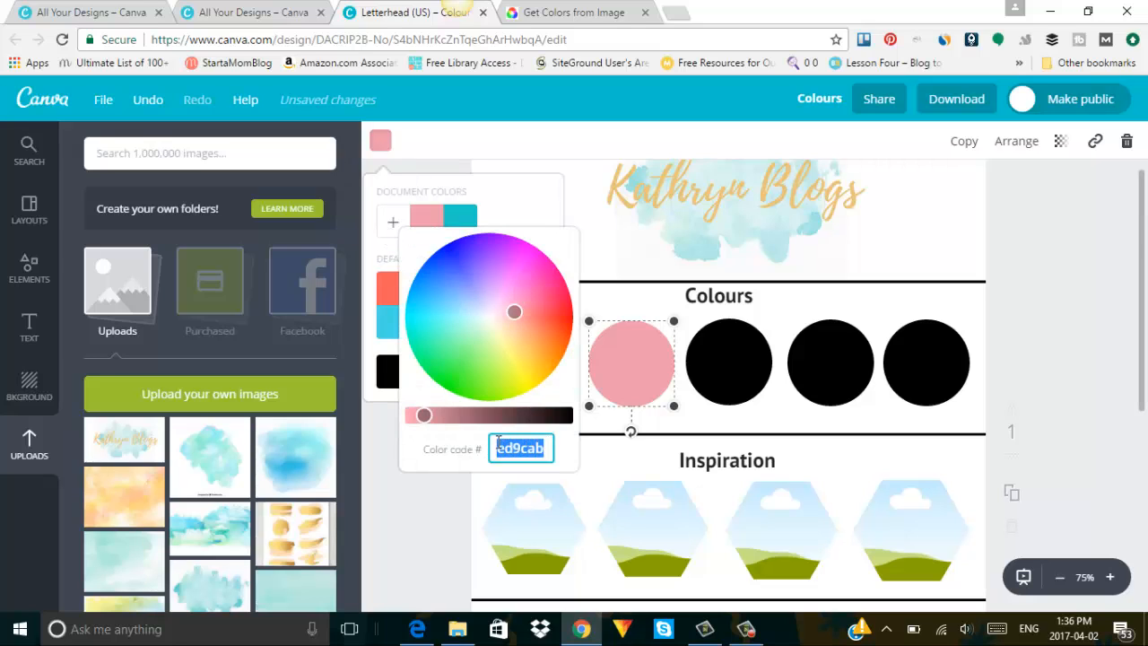
pyautogui.rightClick(508, 446)
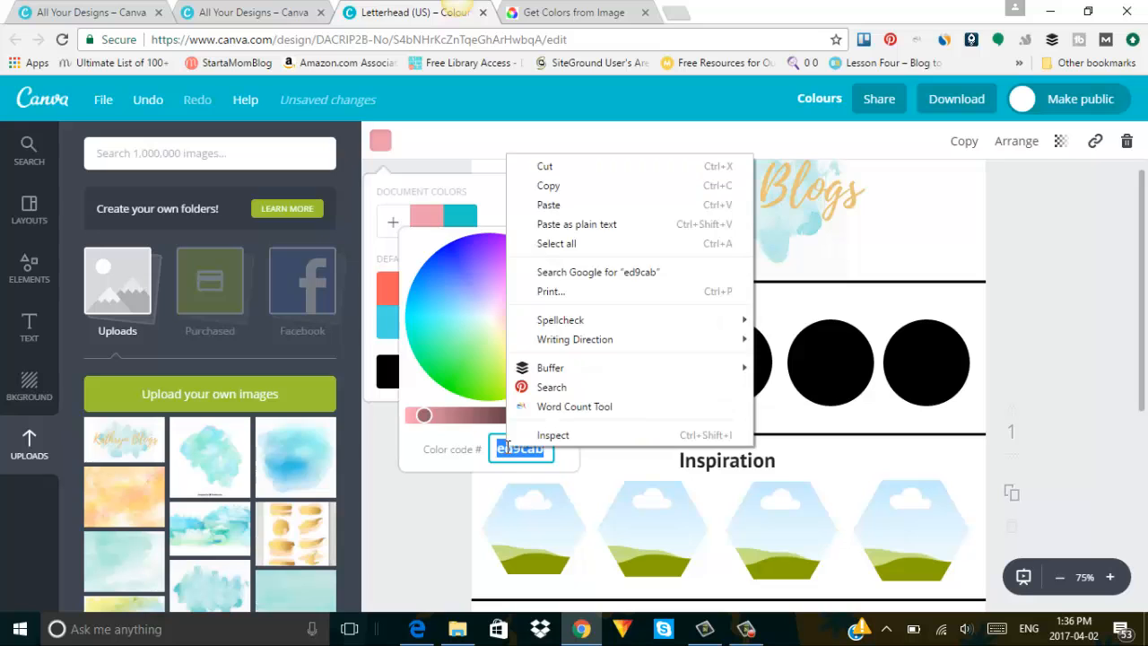
pyautogui.click(546, 187)
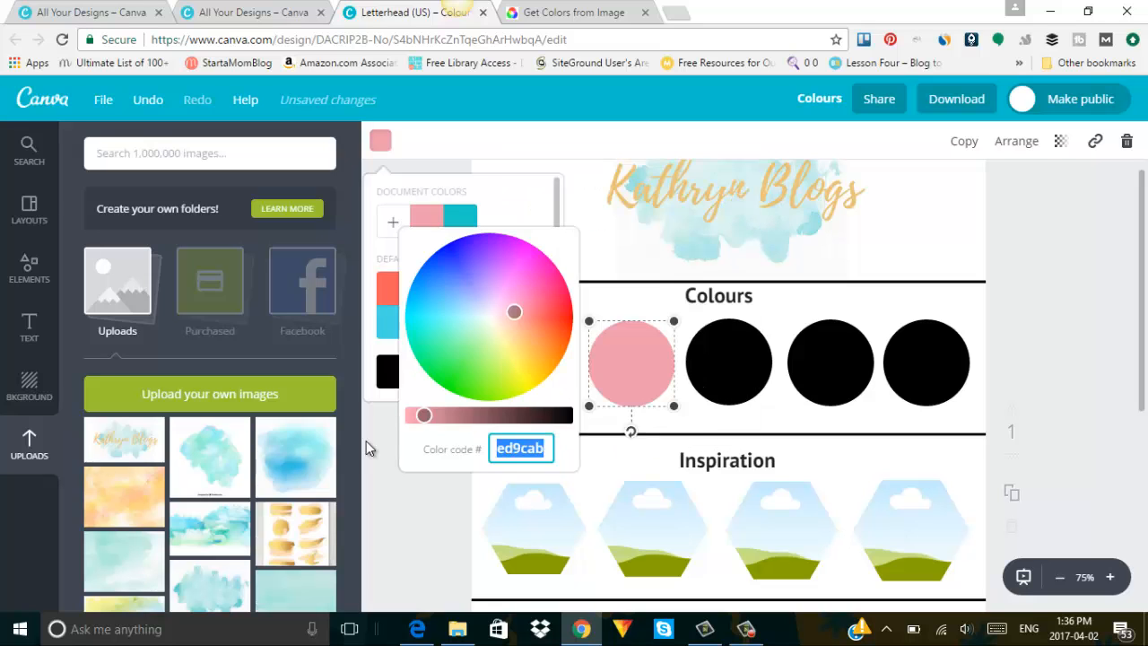
pyautogui.click(381, 464)
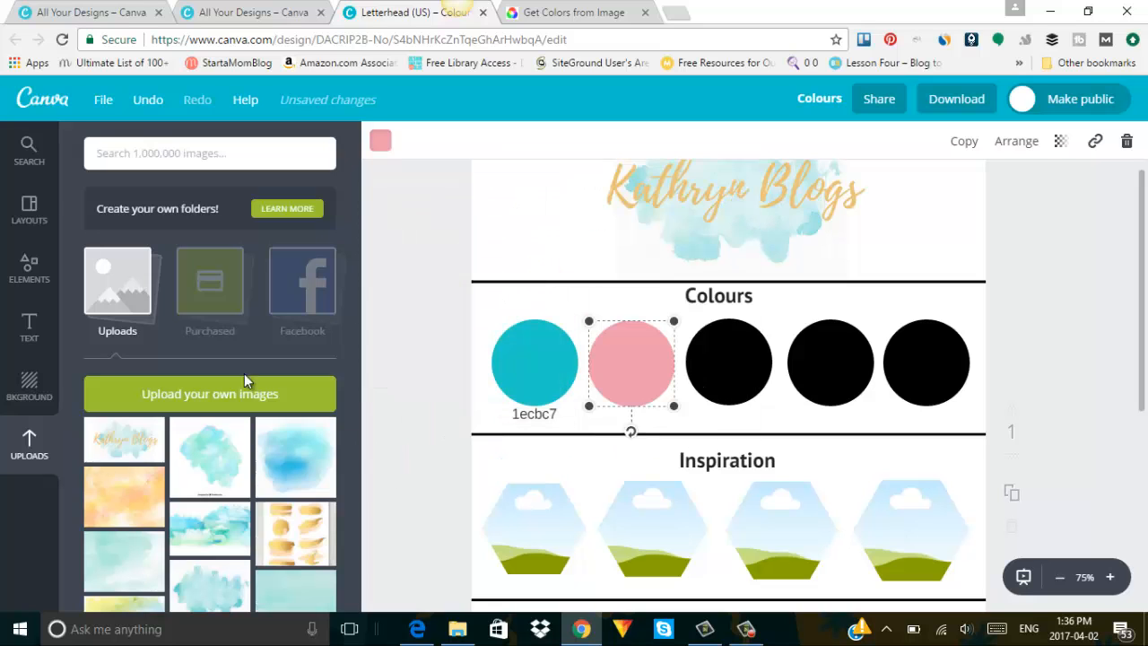
# Add a new body-text box and move a copy under the pink circle.
pyautogui.click(34, 327)
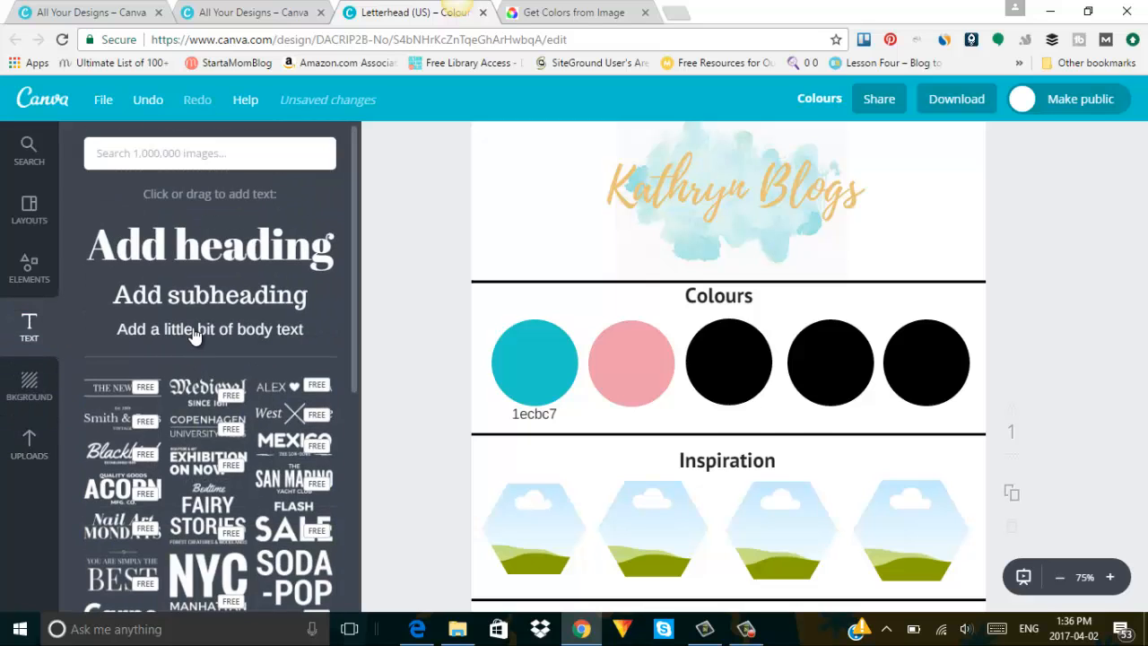
pyautogui.click(196, 329)
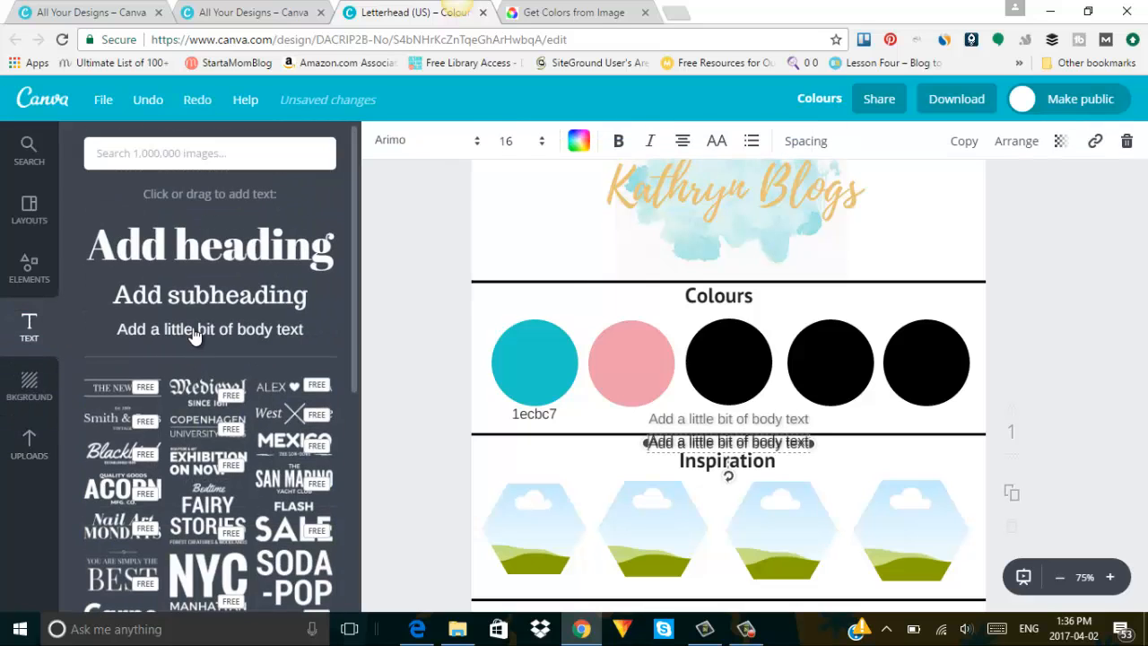
pyautogui.moveTo(794, 440); pyautogui.dragTo(721, 416)
pyautogui.click(762, 441)
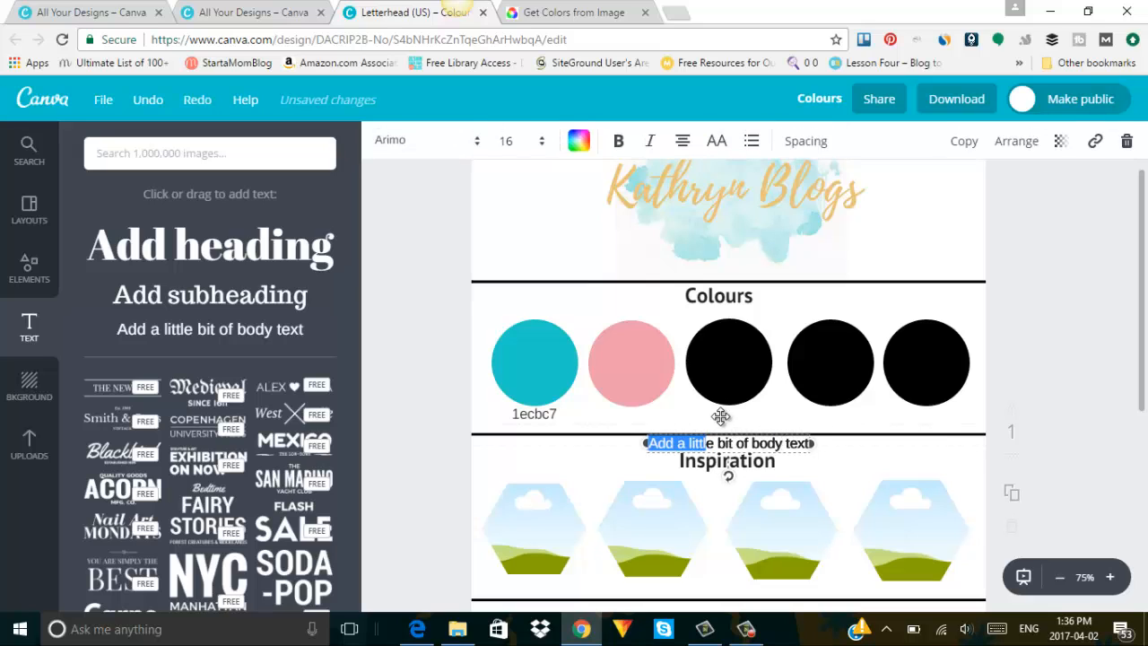
pyautogui.click(802, 449)
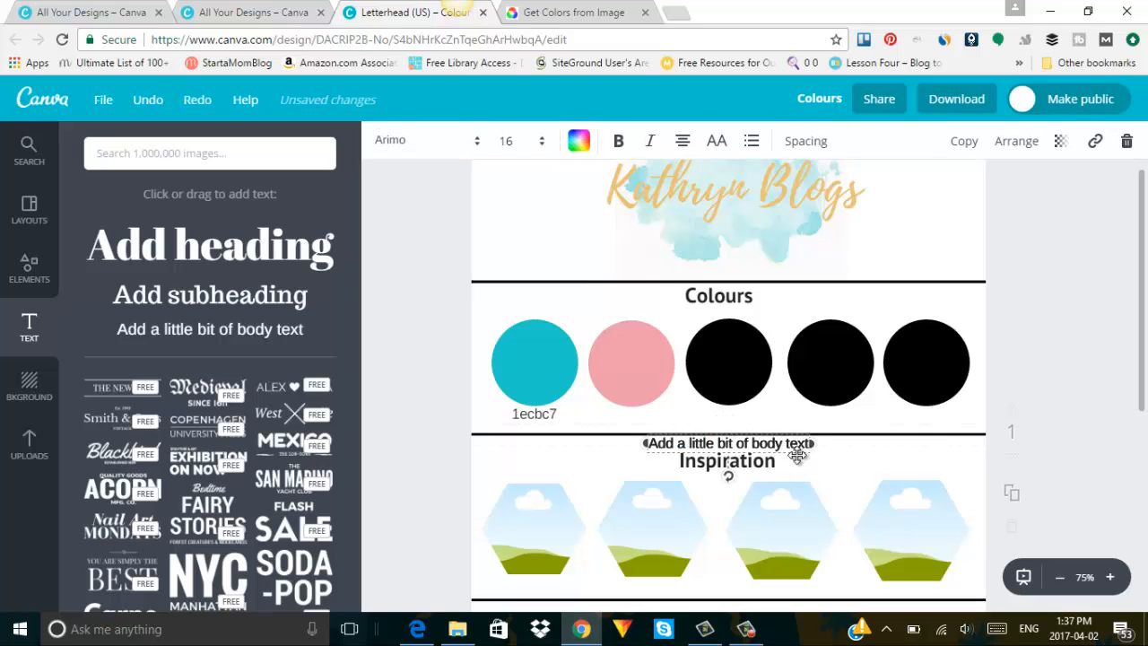
pyautogui.moveTo(795, 455); pyautogui.dragTo(690, 404)
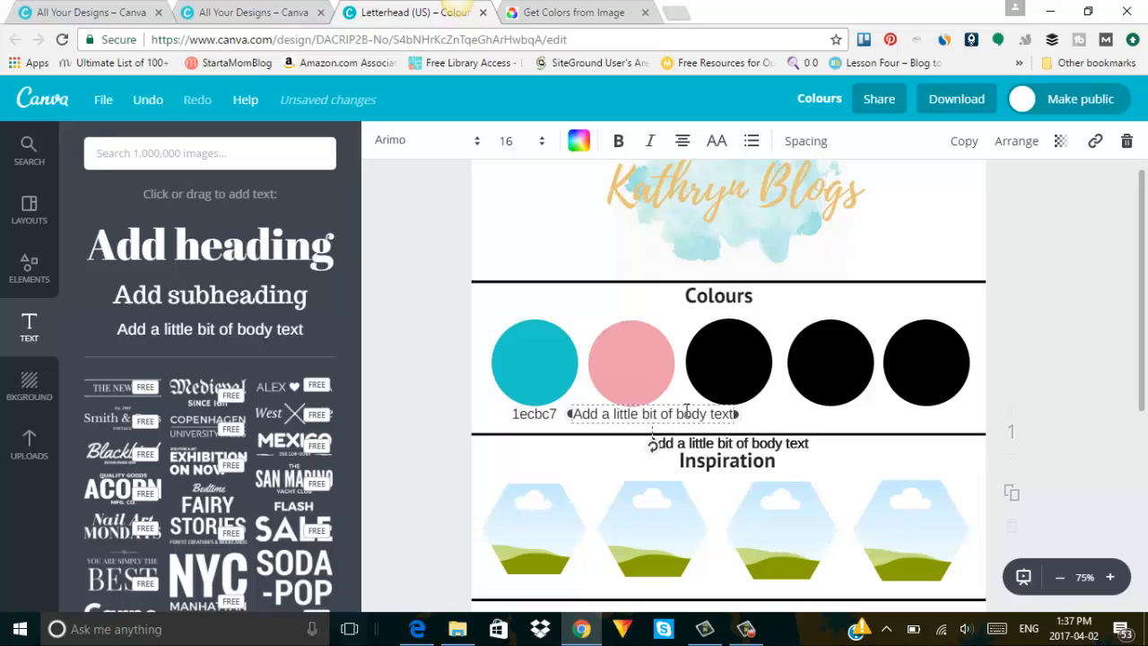
# Trim the pink circle's label to ed9cab, narrow its box, and set the spare text beside it.
pyautogui.click(686, 412)
pyautogui.press('BackSpace')
pyautogui.press('BackSpace')
pyautogui.press('BackSpace')
pyautogui.press('BackSpace')
pyautogui.press('BackSpace')
pyautogui.press('BackSpace')
pyautogui.press('BackSpace')
pyautogui.press('BackSpace')
pyautogui.press('BackSpace')
pyautogui.press('BackSpace')
pyautogui.press('BackSpace')
pyautogui.press('BackSpace')
pyautogui.press('BackSpace')
pyautogui.press('BackSpace')
pyautogui.press('BackSpace')
pyautogui.press('BackSpace')
pyautogui.press('BackSpace')
pyautogui.press('BackSpace')
pyautogui.press('BackSpace')
pyautogui.press('BackSpace')
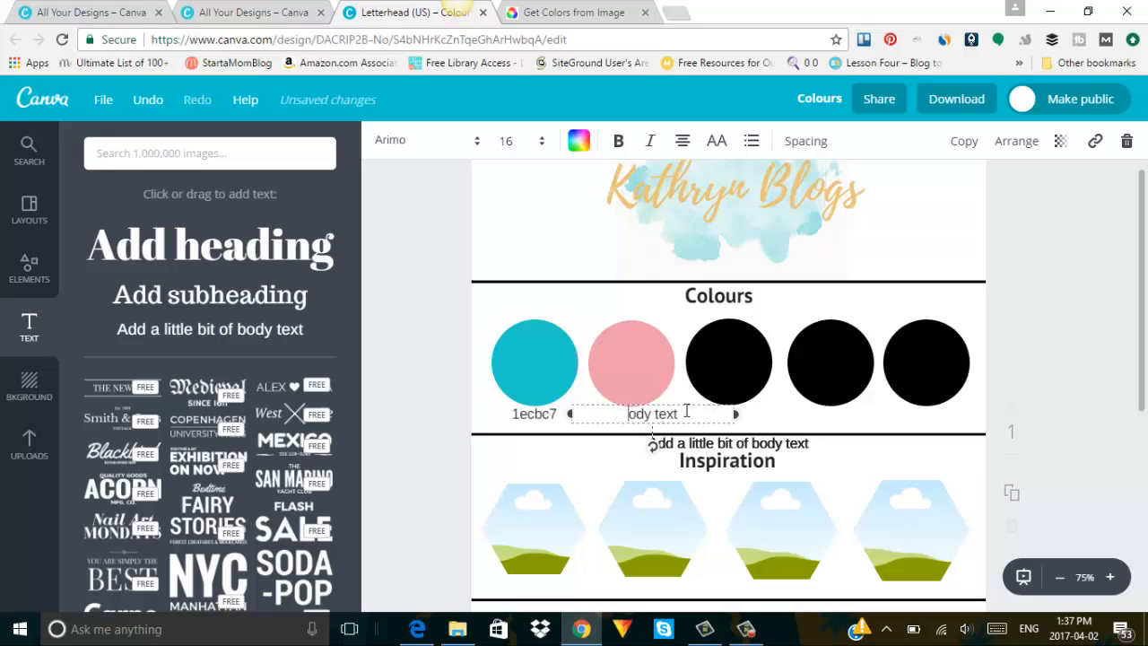
pyautogui.press('Delete')
pyautogui.press('Delete')
pyautogui.press('Delete')
pyautogui.press('Delete')
pyautogui.press('Delete')
pyautogui.press('Delete')
pyautogui.press('Delete')
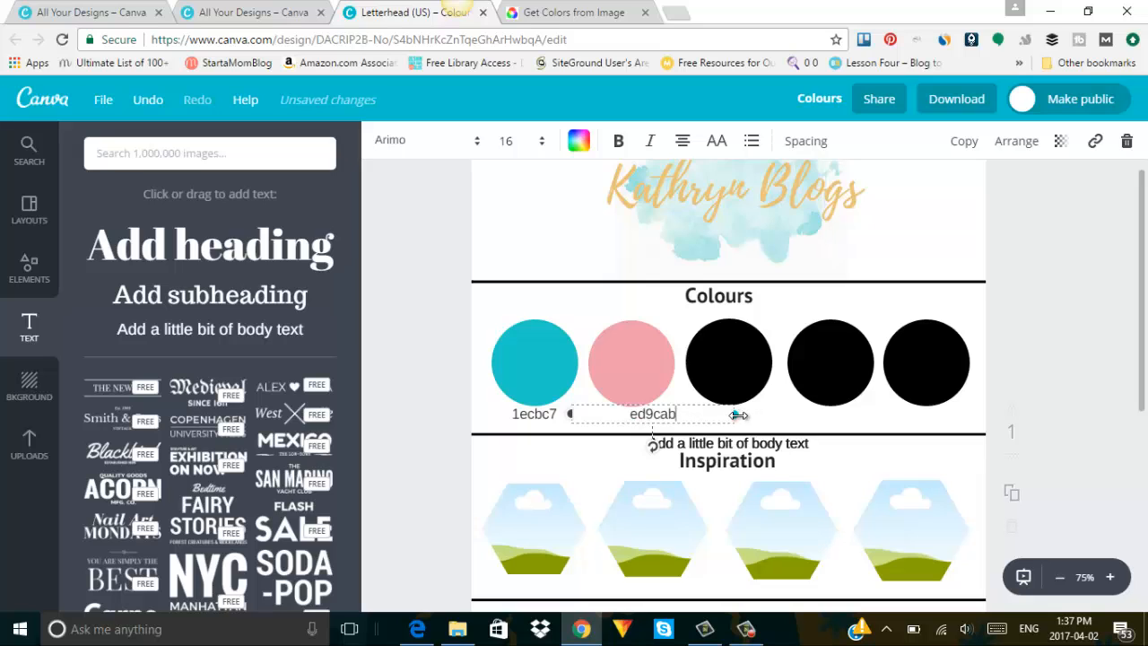
pyautogui.moveTo(737, 415); pyautogui.dragTo(629, 406)
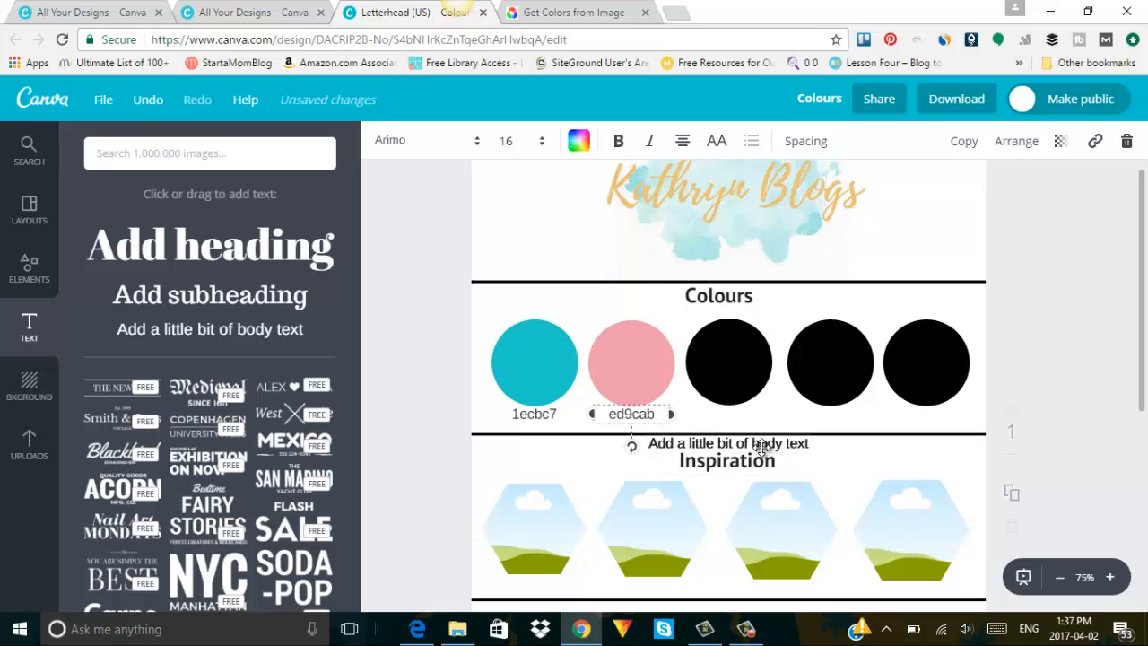
pyautogui.moveTo(760, 446); pyautogui.dragTo(781, 414)
# Replace the spare placeholder text with '#' and narrow it as the third circle's label.
pyautogui.click(789, 414)
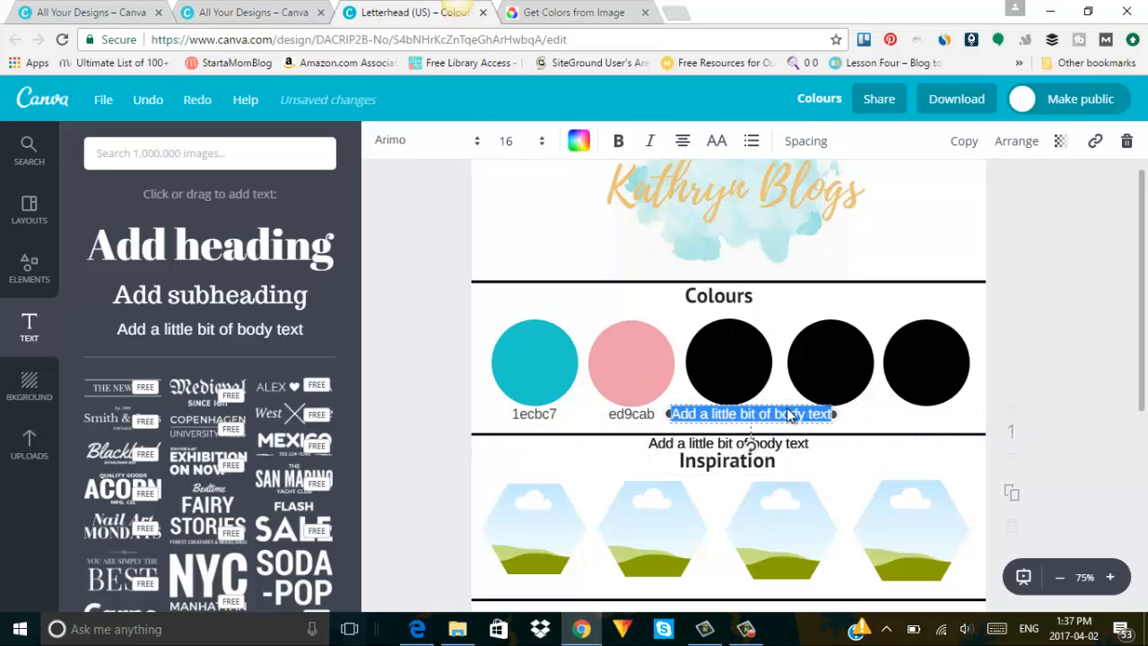
pyautogui.press('BackSpace')
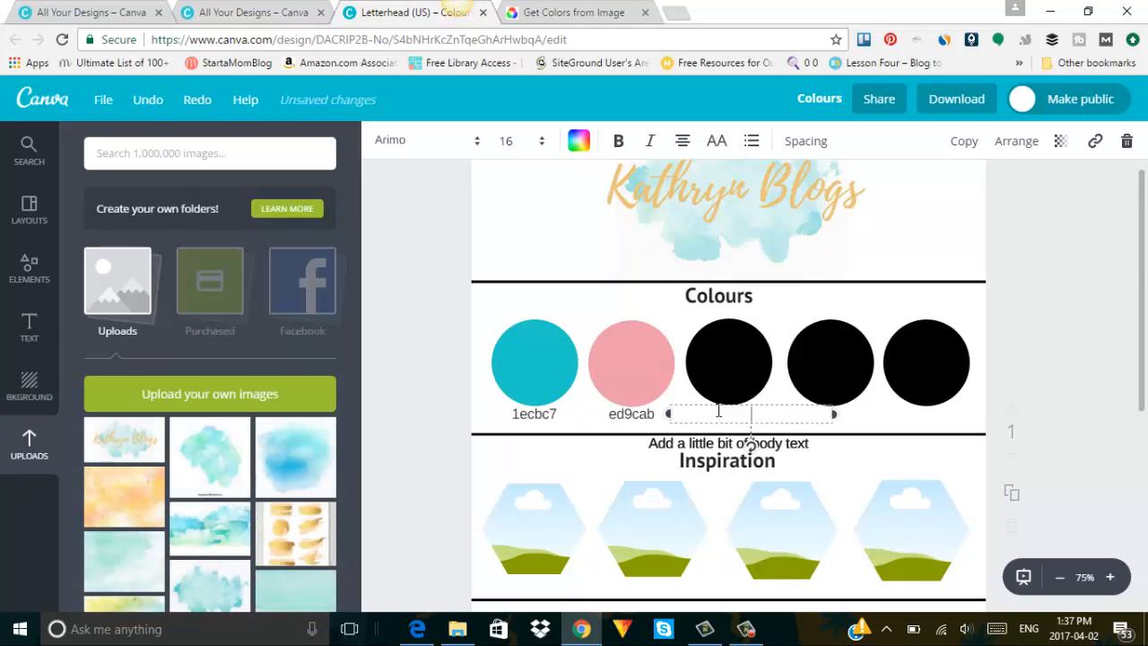
pyautogui.moveTo(836, 415); pyautogui.dragTo(741, 425)
pyautogui.click(749, 425)
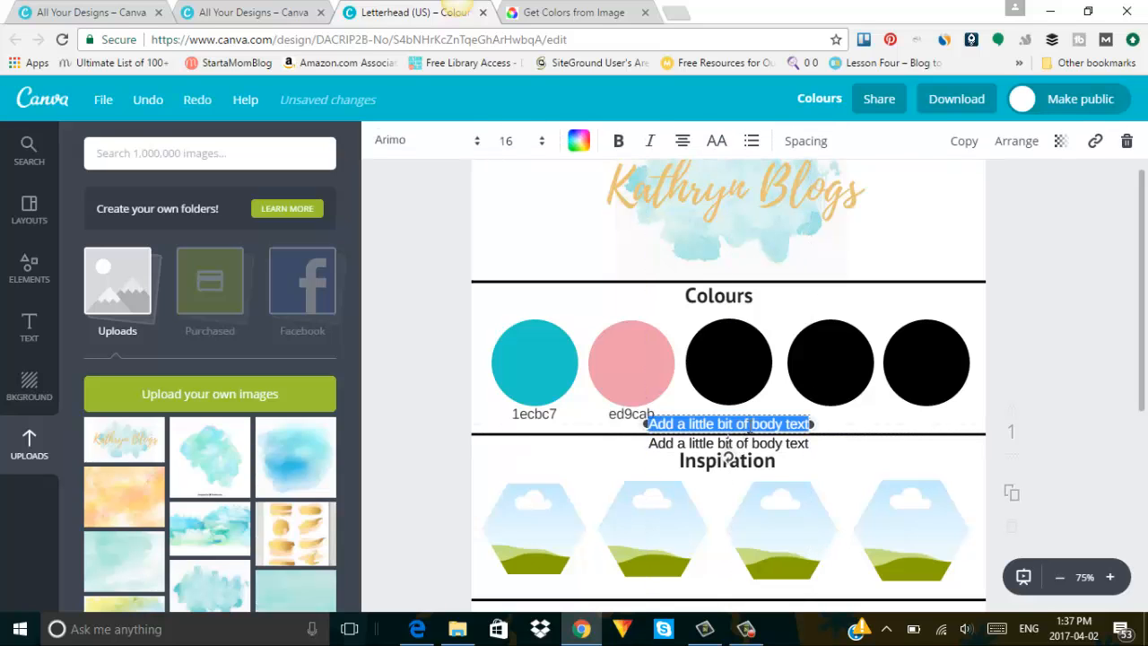
pyautogui.press('BackSpace')
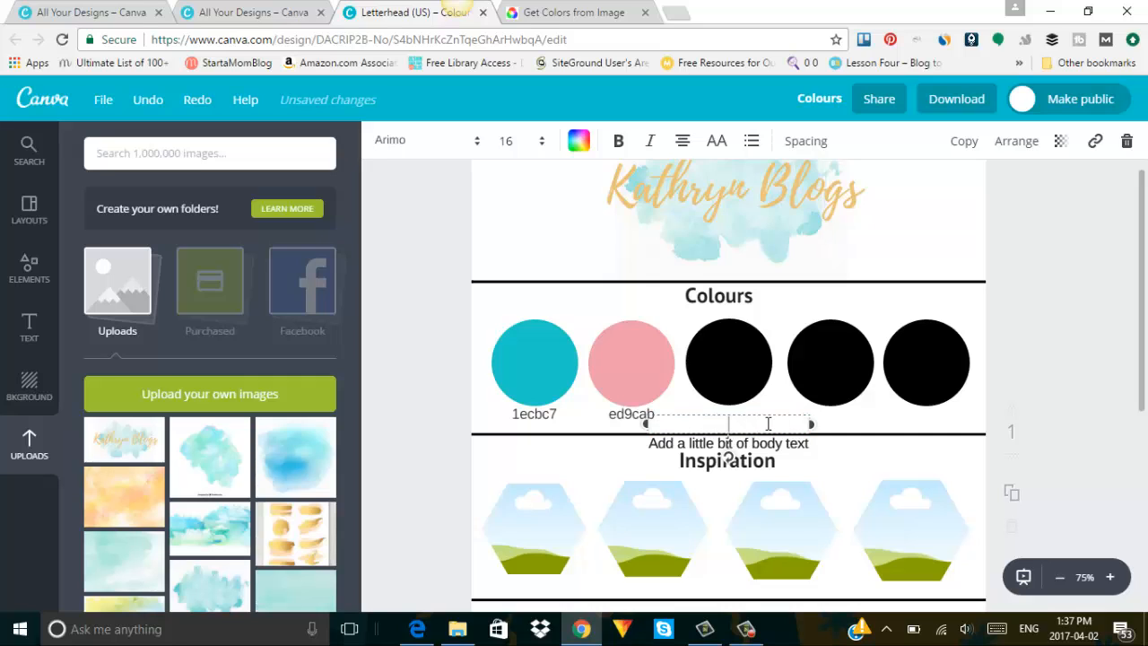
pyautogui.write('#')
pyautogui.moveTo(811, 424); pyautogui.dragTo(747, 410)
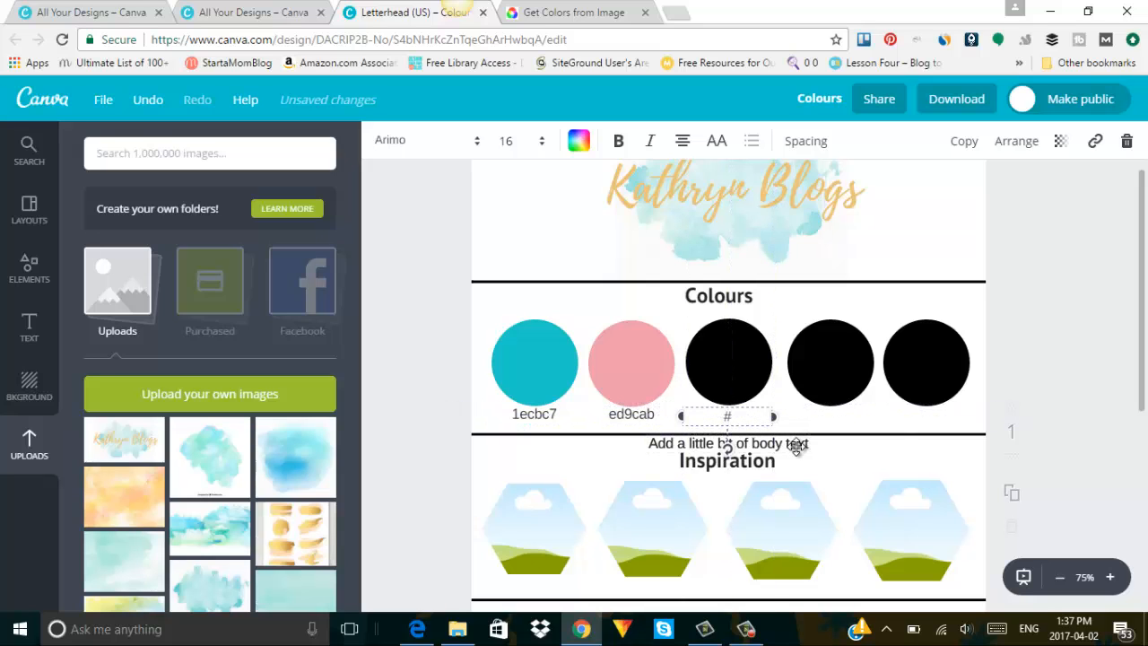
# Add narrow '#' labels beneath the fourth and fifth circles.
pyautogui.moveTo(798, 443); pyautogui.dragTo(903, 412)
pyautogui.moveTo(902, 420); pyautogui.dragTo(902, 421)
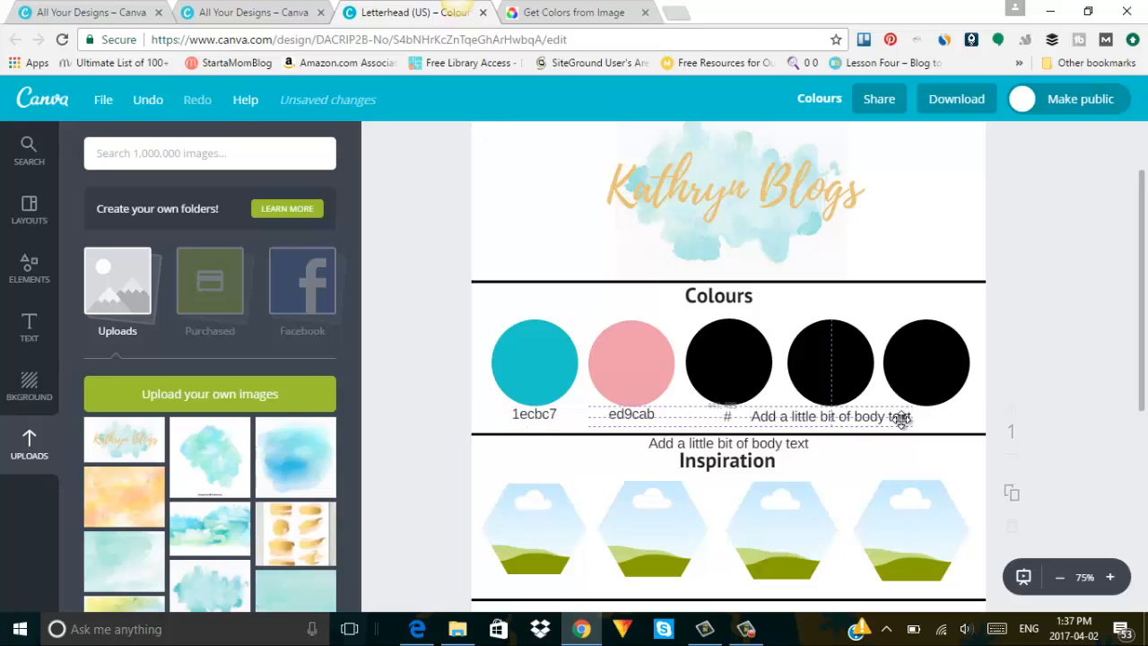
pyautogui.doubleClick(883, 418)
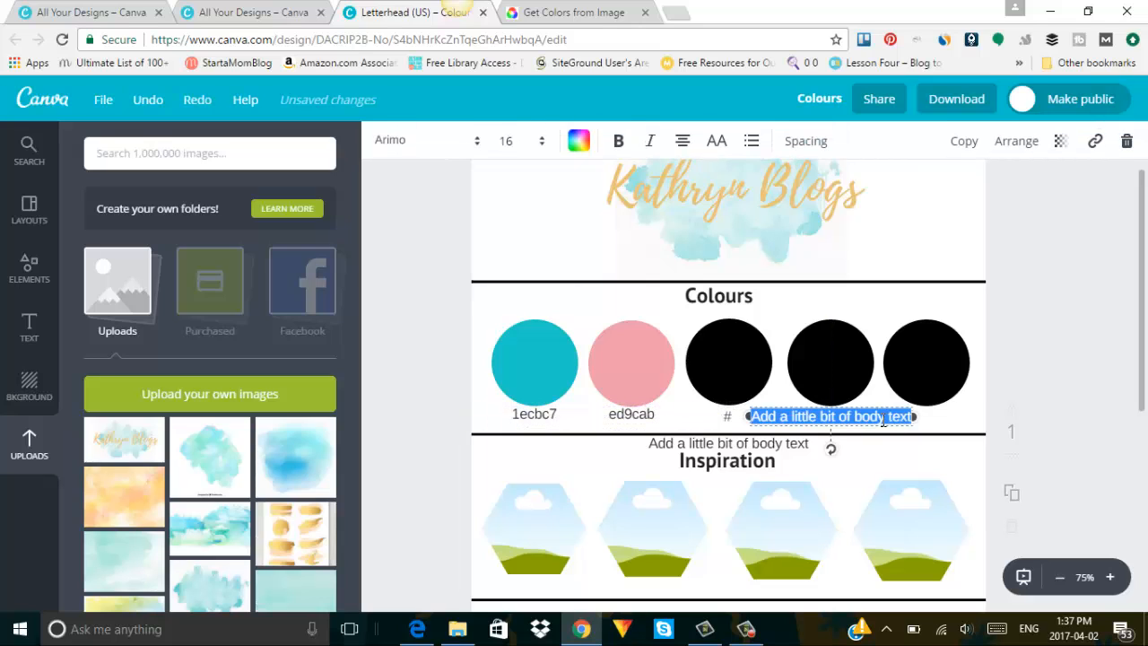
pyautogui.press('BackSpace')
pyautogui.write('#')
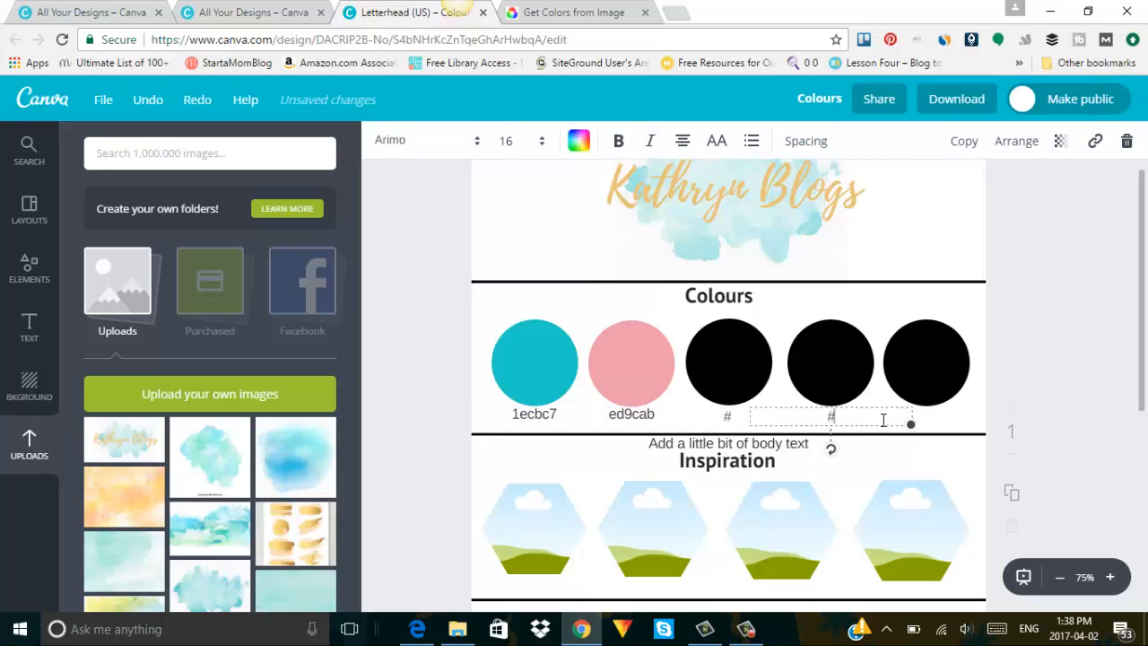
pyautogui.moveTo(915, 415); pyautogui.dragTo(841, 406)
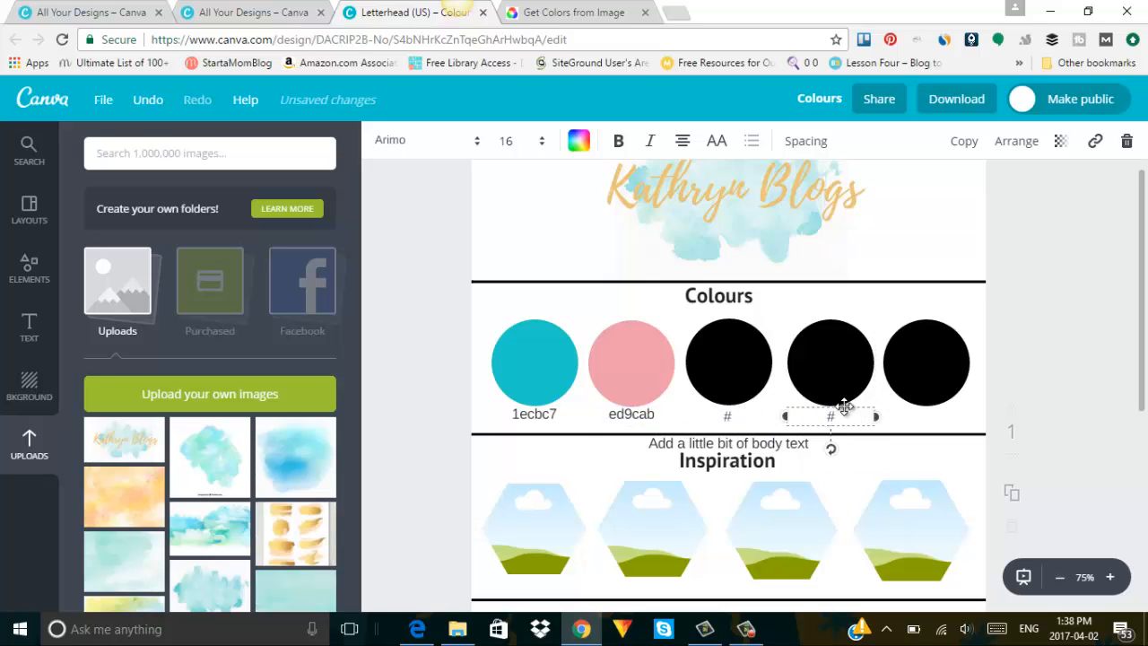
pyautogui.moveTo(738, 443); pyautogui.dragTo(958, 423)
pyautogui.doubleClick(958, 423)
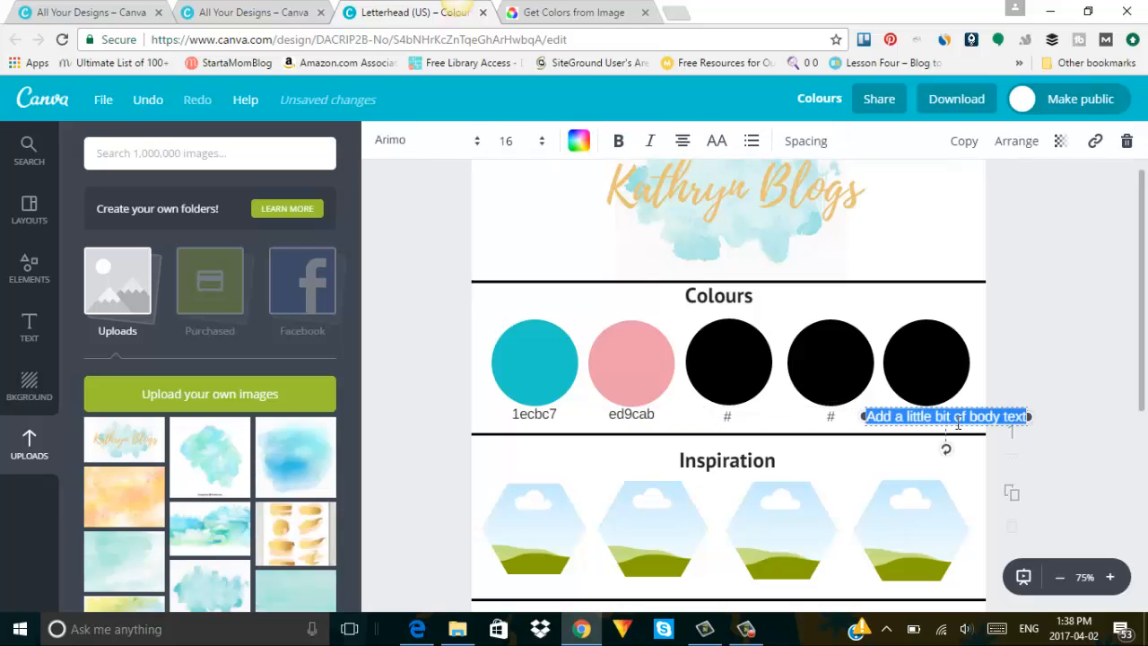
pyautogui.press('BackSpace')
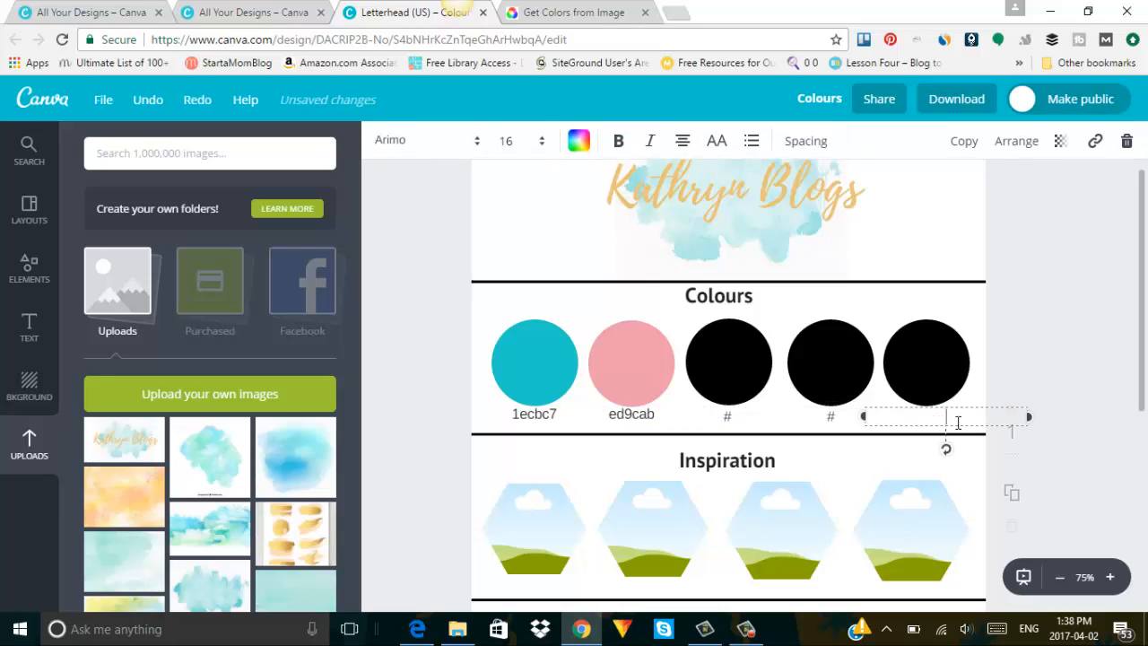
pyautogui.write('#')
pyautogui.moveTo(1029, 416); pyautogui.dragTo(926, 408)
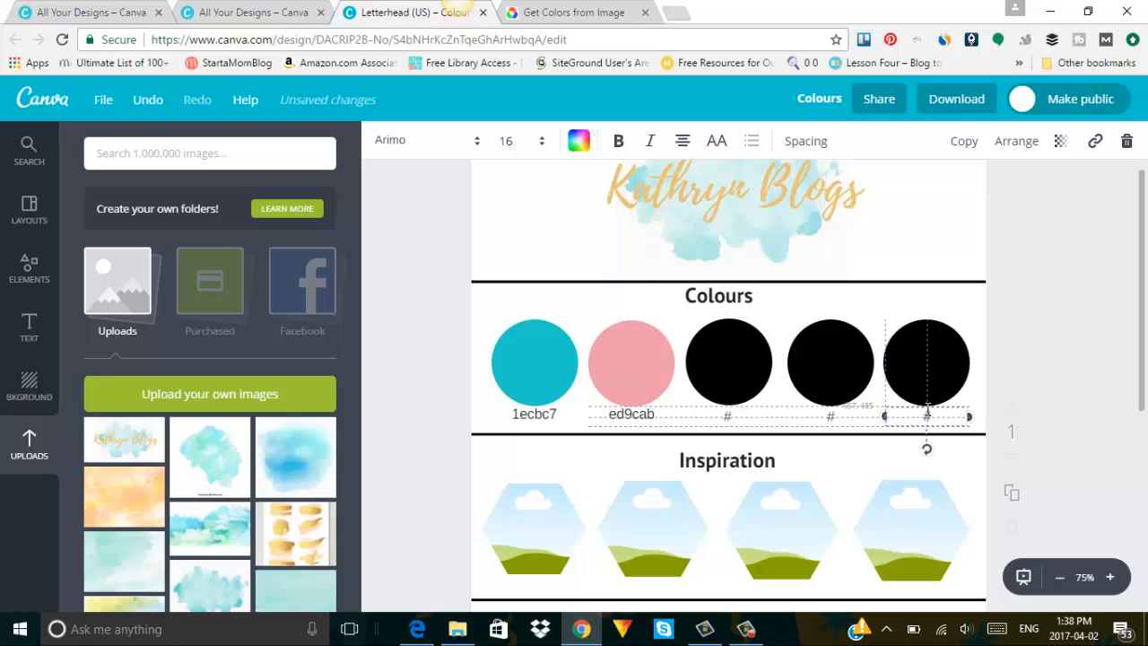
# Prefix the pink and teal labels with # to read #ed9cab and #1ecbc7.
pyautogui.click(628, 413)
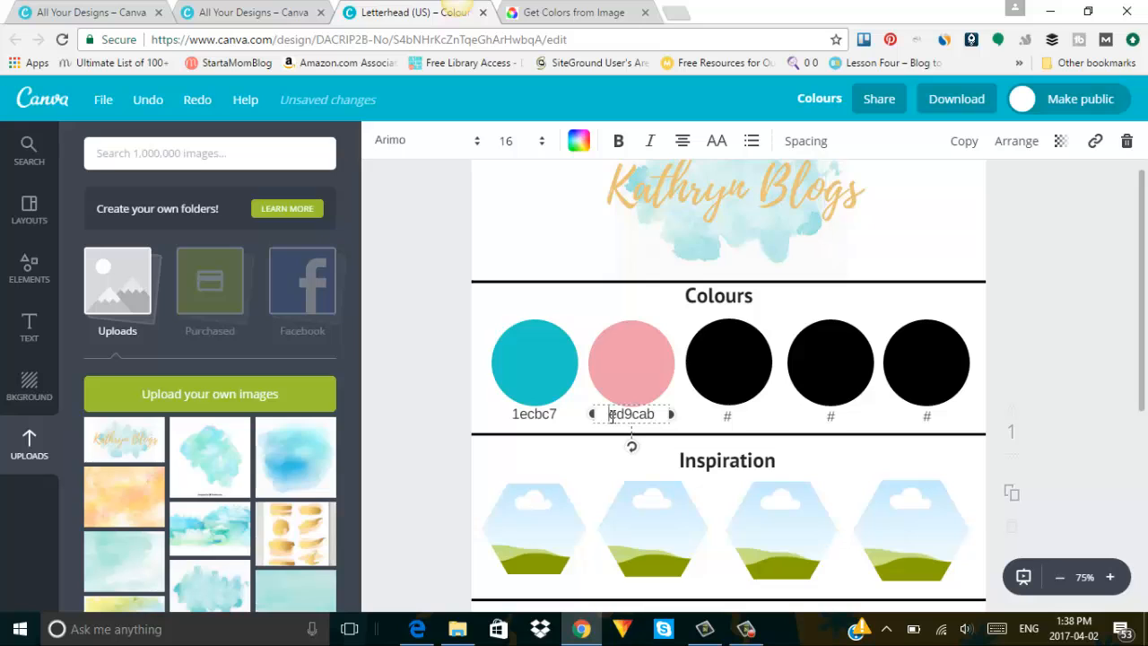
pyautogui.click(612, 415)
pyautogui.write('#')
pyautogui.click(543, 420)
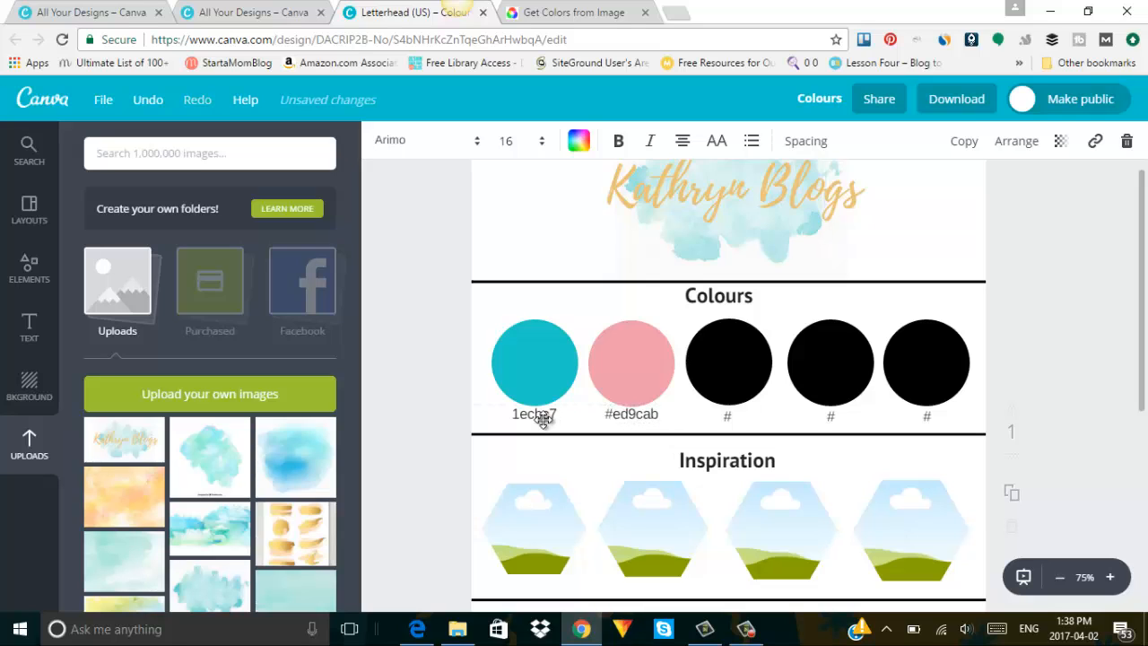
pyautogui.click(511, 413)
pyautogui.write('#')
pyautogui.moveTo(452, 414); pyautogui.dragTo(534, 414)
# Sample the mint area of the chevron image in Get Colors from Image, giving #B9FFE2.
pyautogui.click(539, 13)
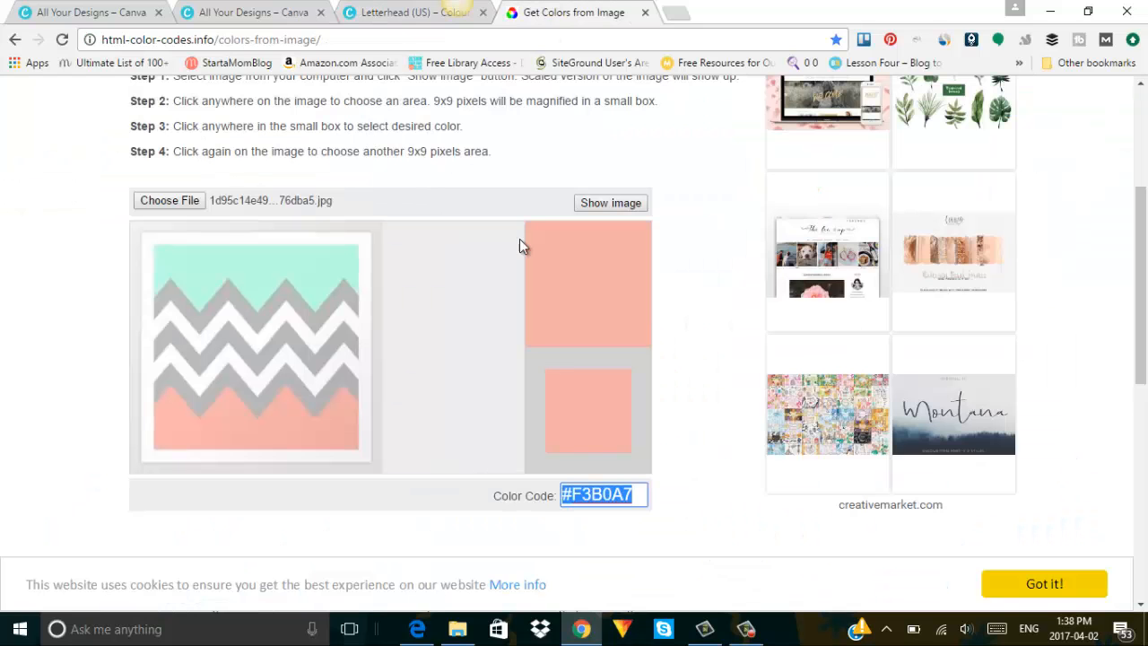
pyautogui.click(277, 258)
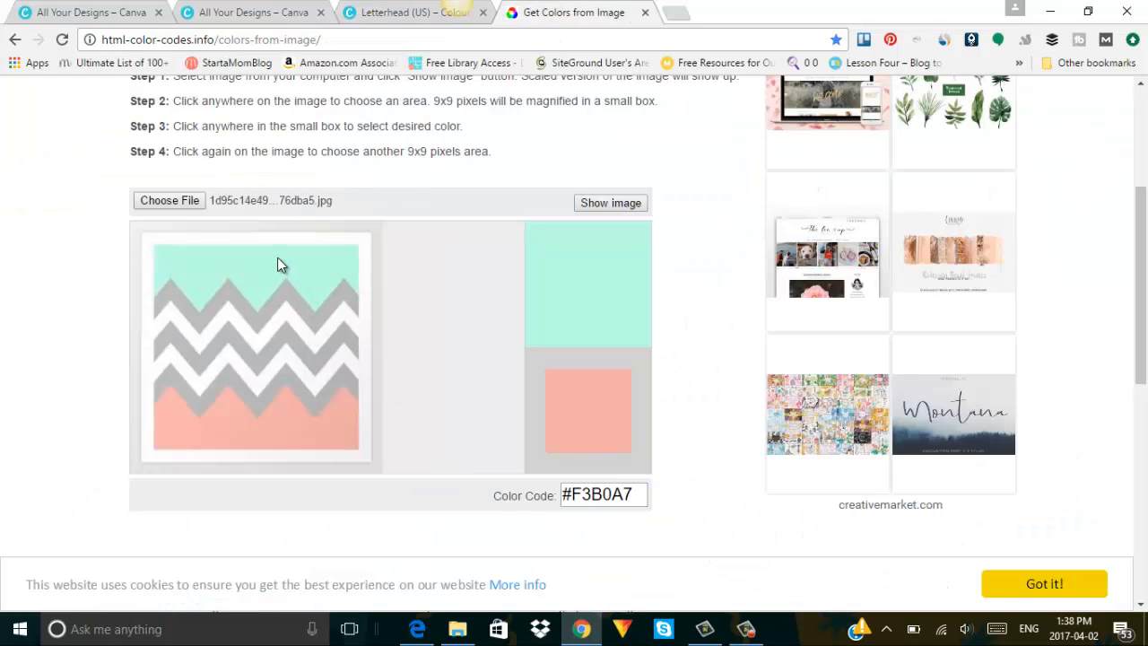
pyautogui.click(418, 357)
pyautogui.click(270, 267)
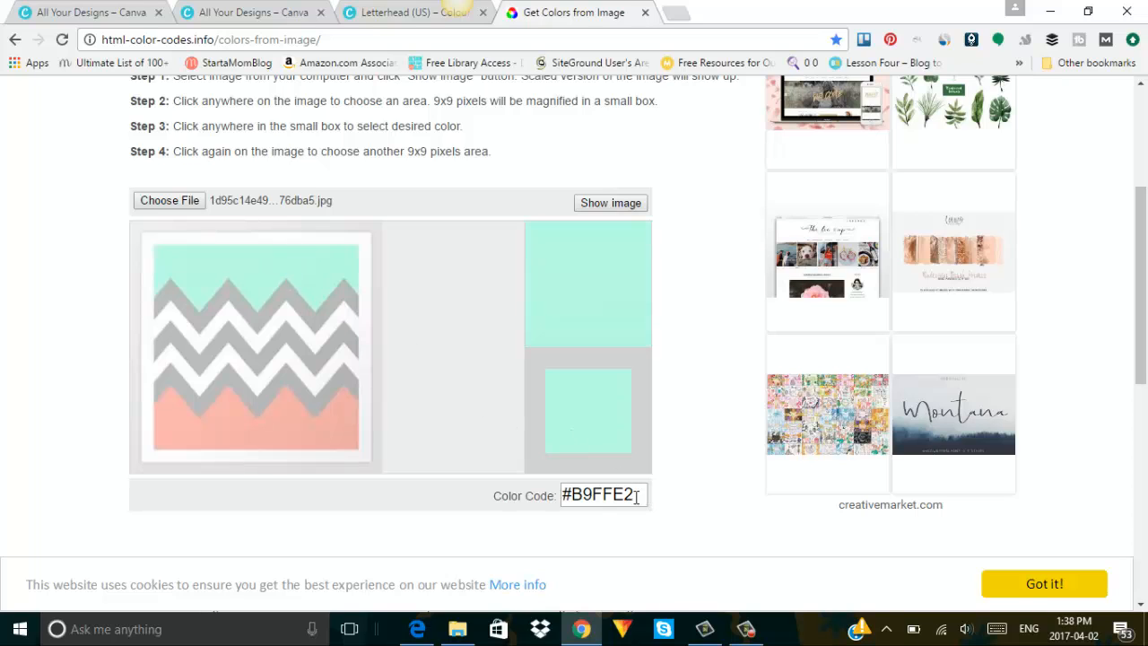
# Copy the #B9FFE2 colour code and go back to the Canva letterhead.
pyautogui.moveTo(637, 498); pyautogui.dragTo(575, 495)
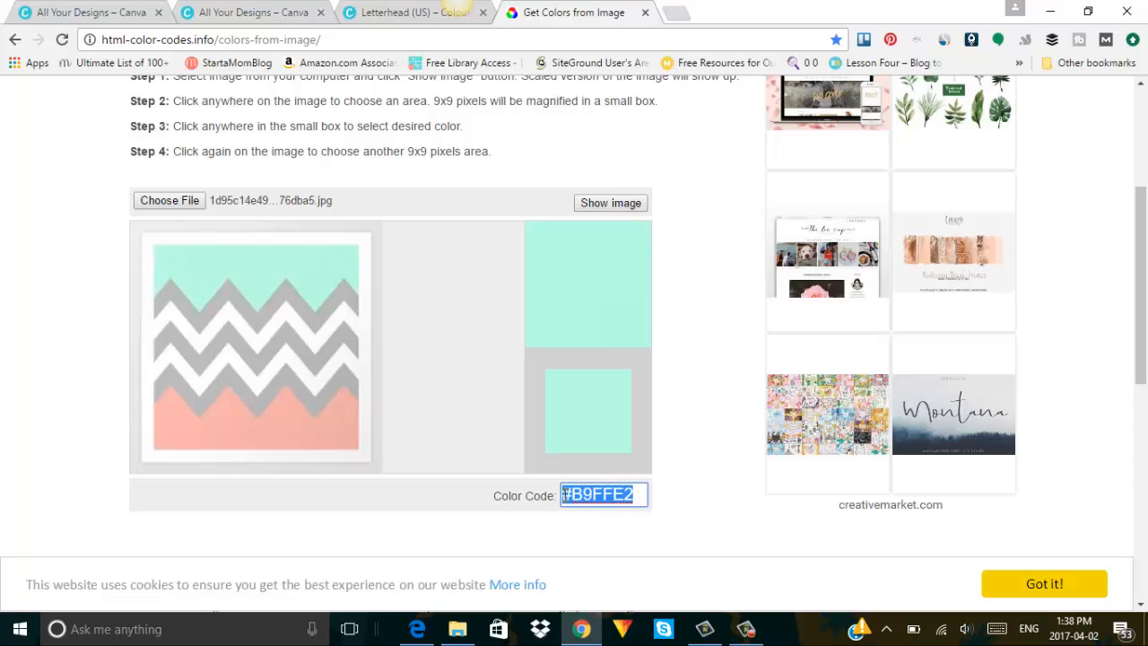
pyautogui.rightClick(563, 496)
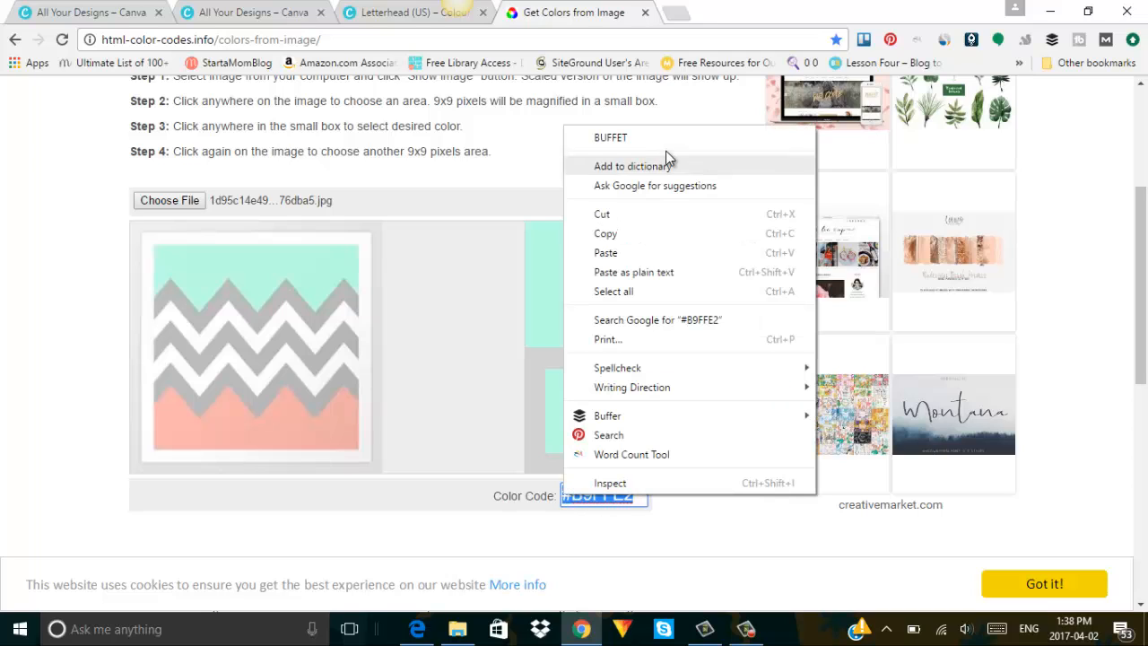
pyautogui.click(664, 235)
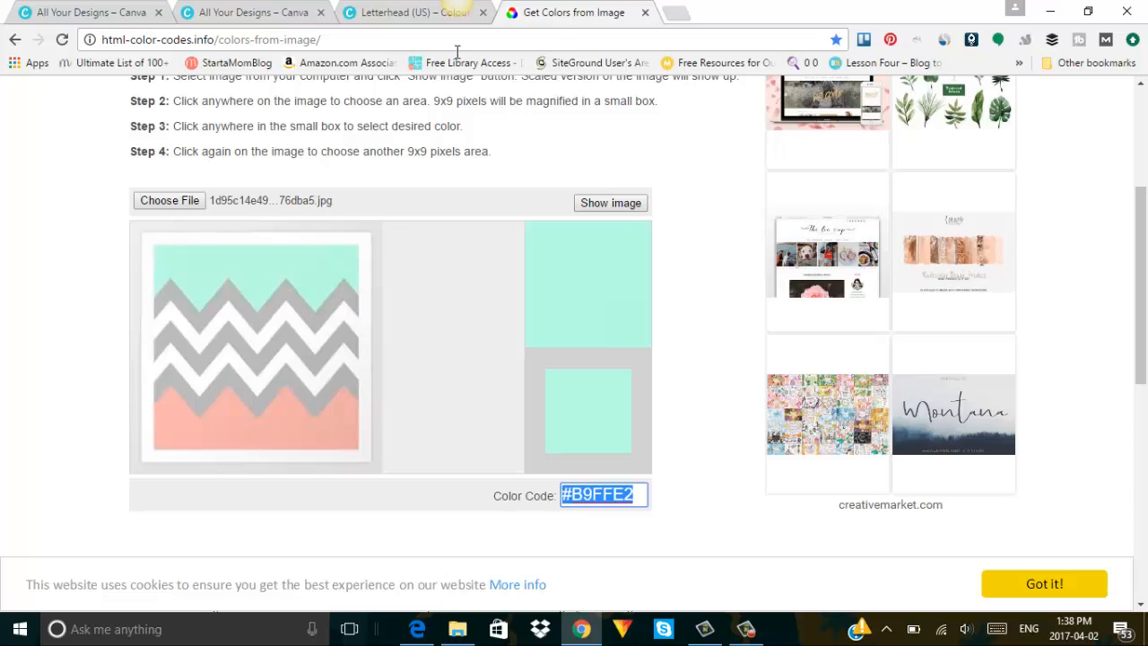
pyautogui.click(399, 8)
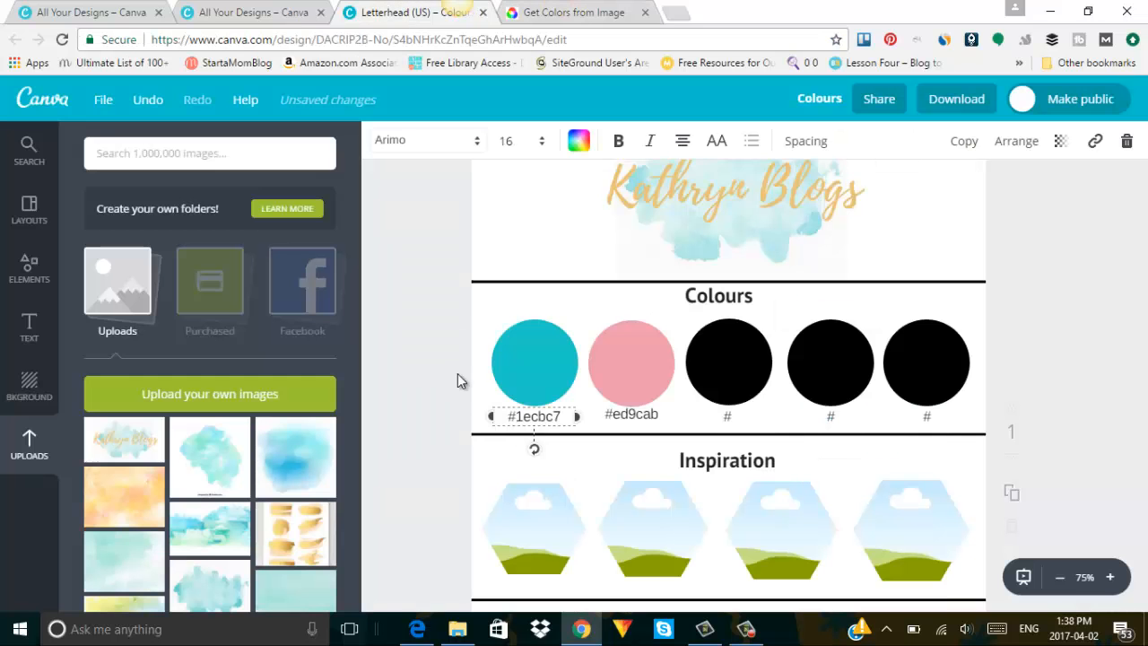
# Fill the third black circle with mint by pasting B9FFE2 as a new custom colour.
pyautogui.click(732, 377)
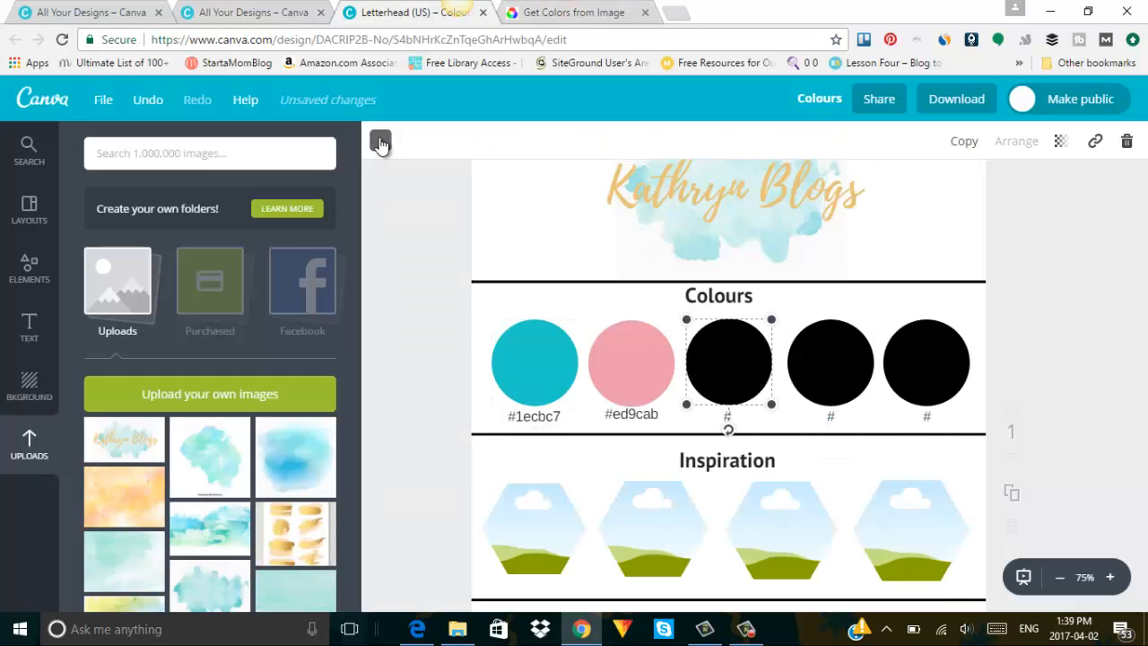
pyautogui.click(380, 141)
pyautogui.click(392, 215)
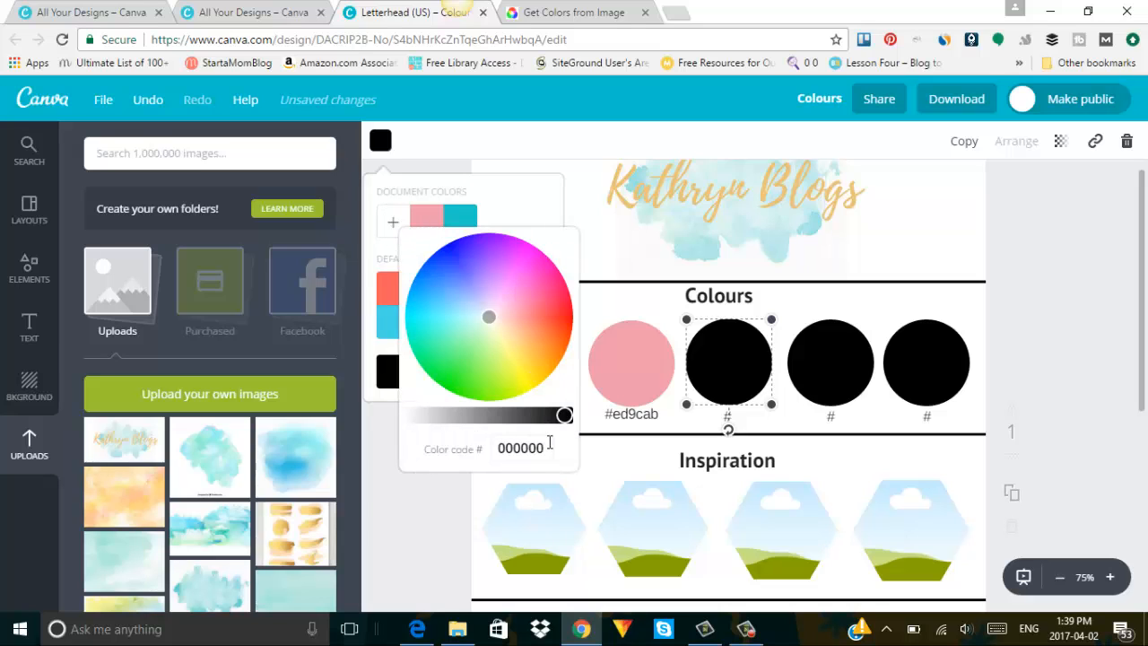
pyautogui.moveTo(551, 447); pyautogui.dragTo(481, 437)
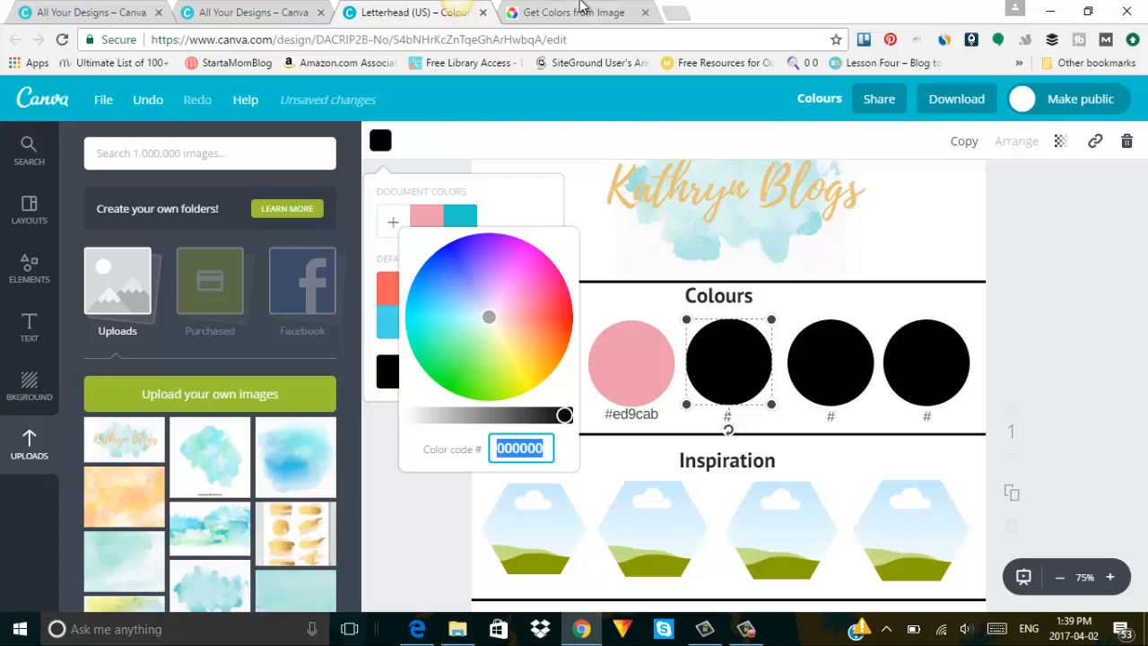
pyautogui.click(579, 13)
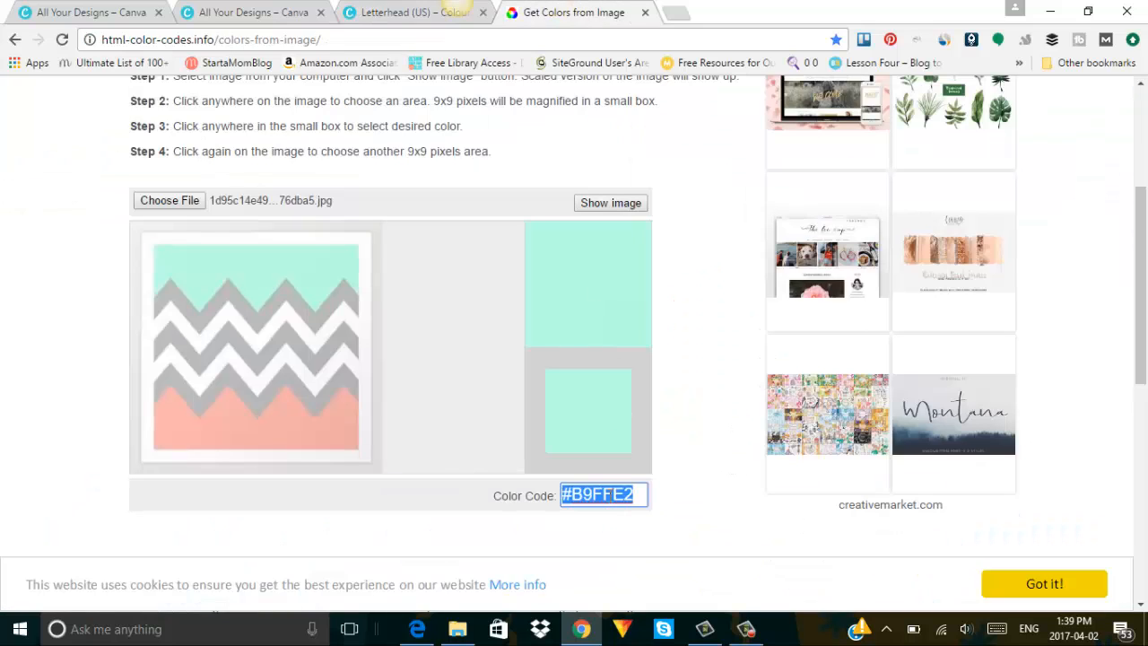
pyautogui.rightClick(609, 494)
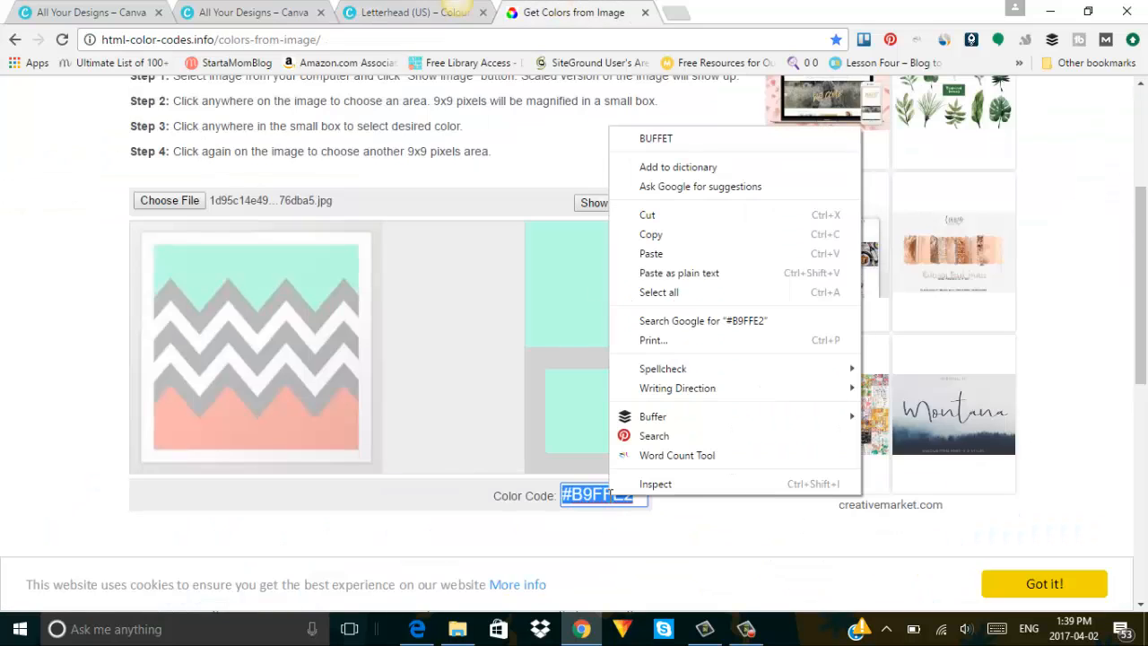
pyautogui.click(672, 239)
pyautogui.click(416, 13)
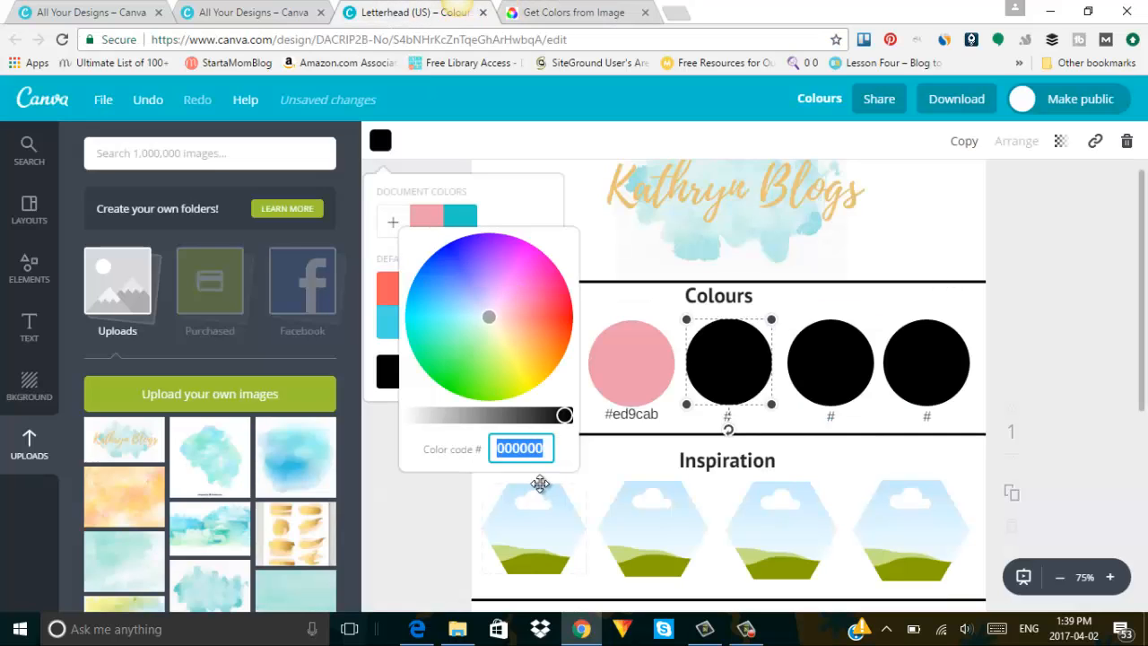
pyautogui.hotkey('ctrl', 'v')
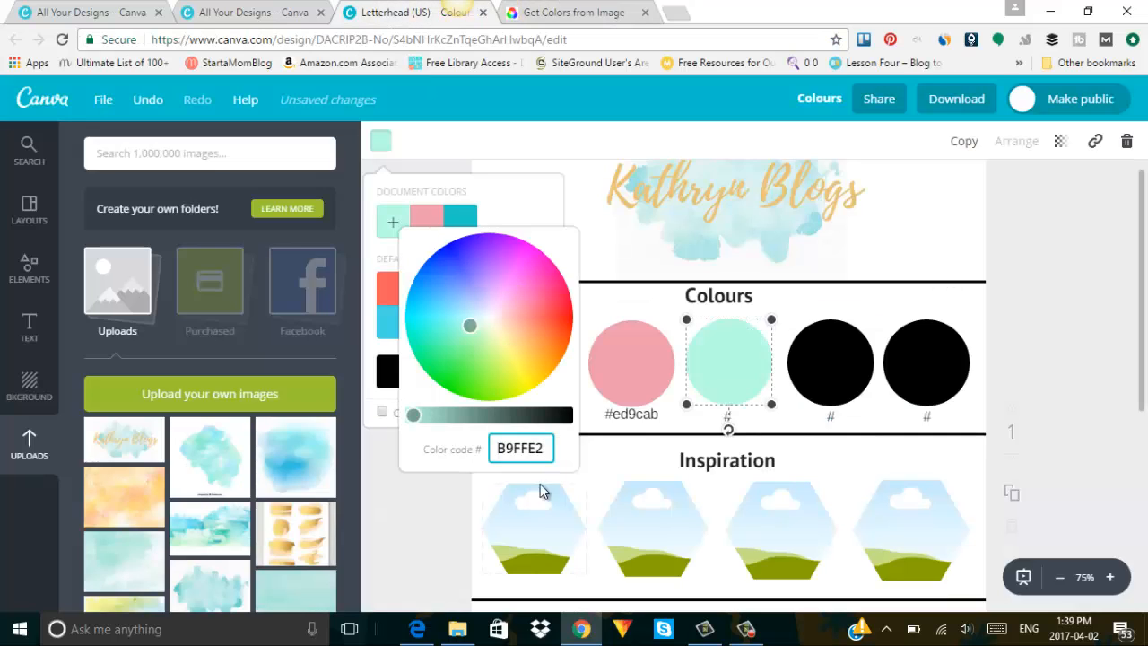
pyautogui.click(1055, 419)
# Shift the mint circle to light green 97ffb5 with the colour wheel.
pyautogui.click(732, 365)
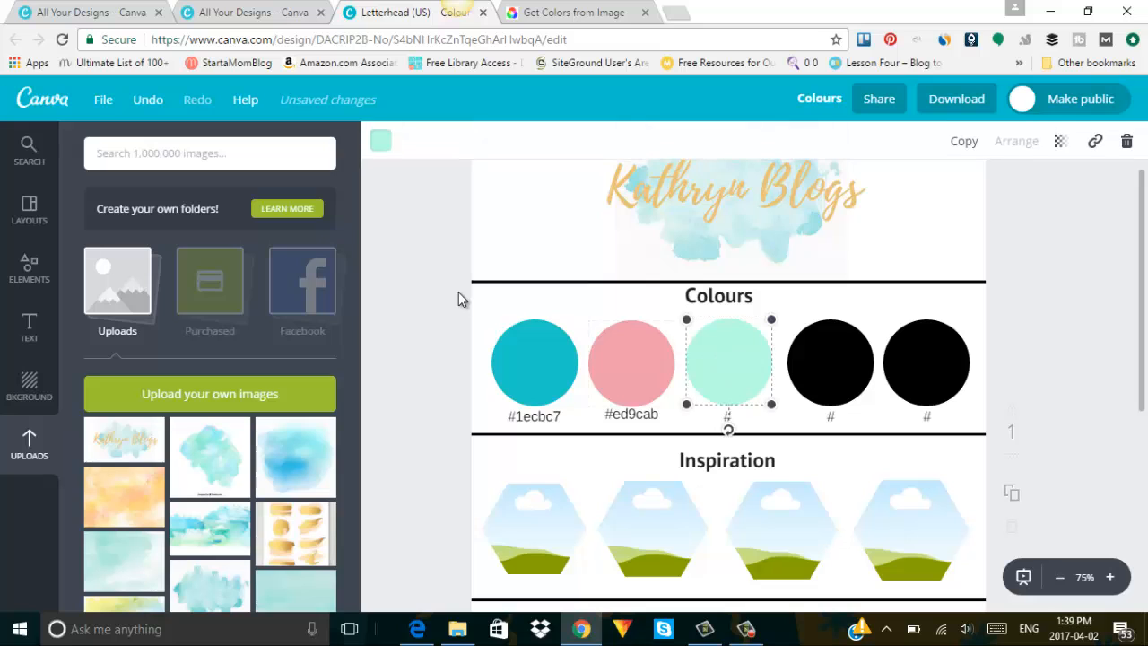
pyautogui.click(380, 140)
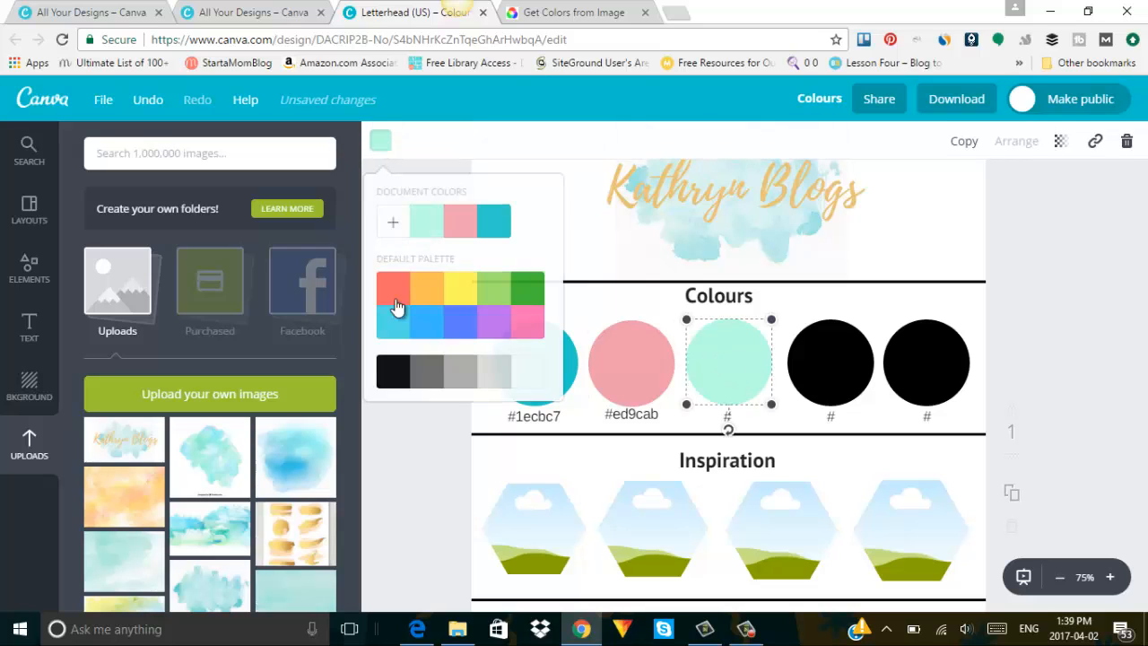
pyautogui.click(395, 223)
pyautogui.moveTo(469, 328); pyautogui.dragTo(466, 337)
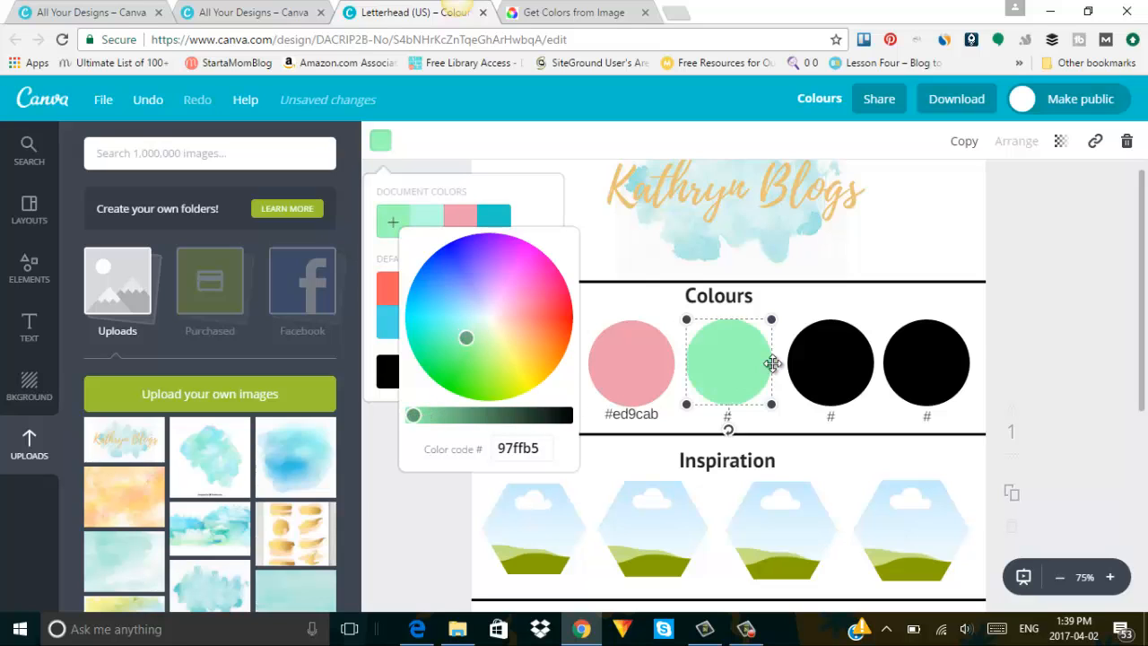
pyautogui.click(753, 367)
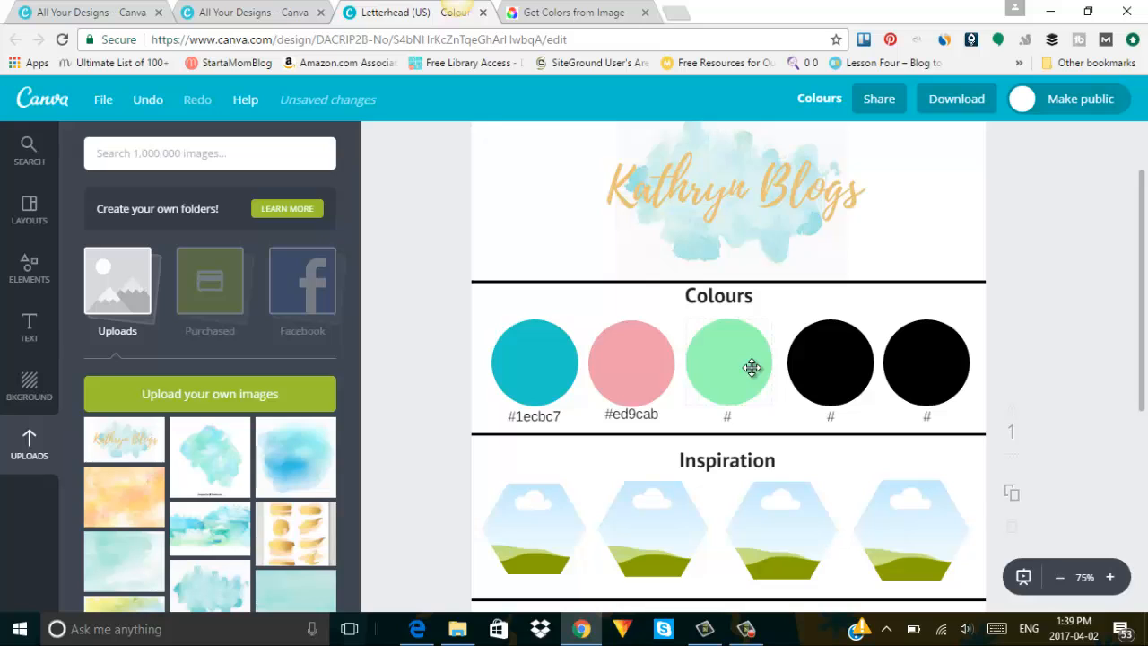
pyautogui.click(863, 374)
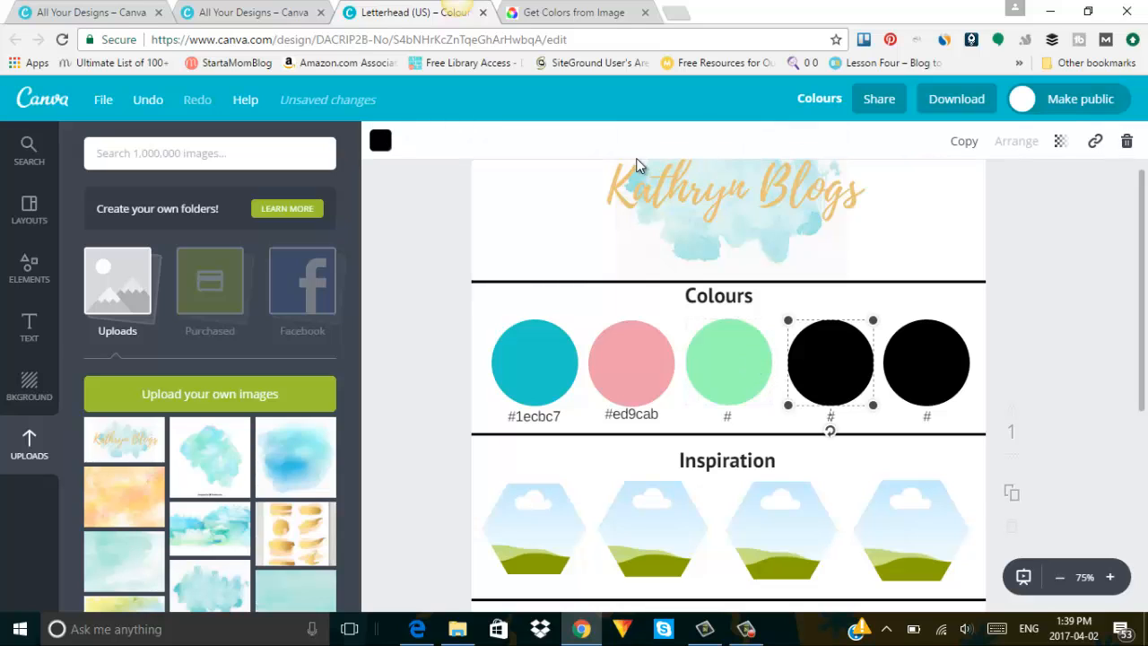
# Load the gold foil image k7439010.jpg into HTML Color Codes for sampling.
pyautogui.click(544, 11)
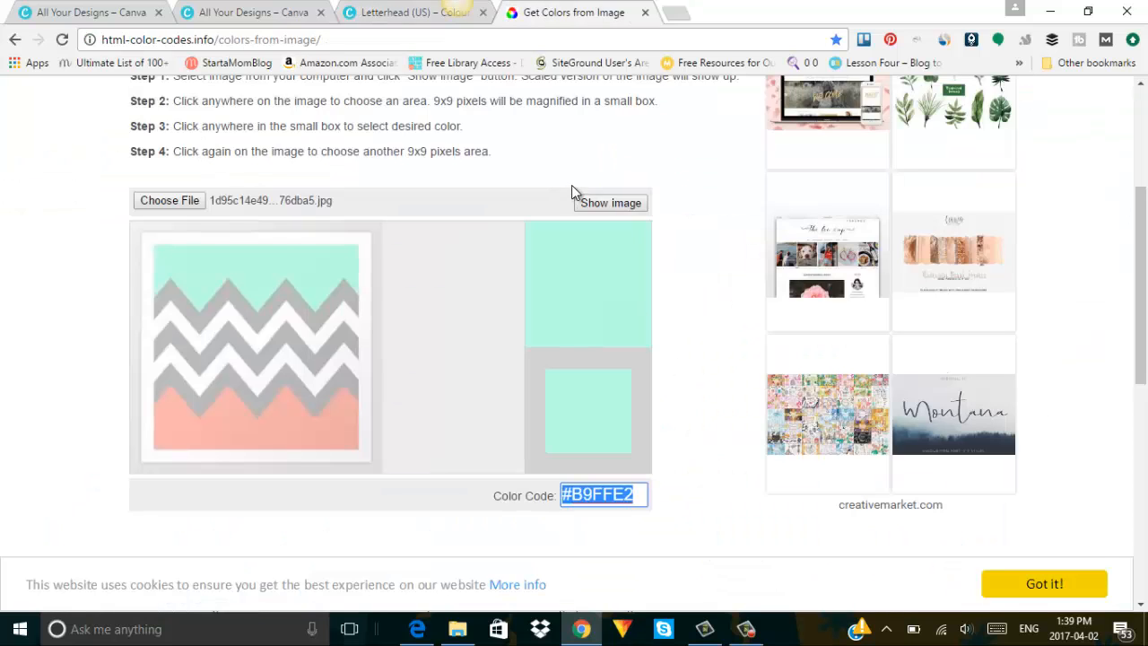
pyautogui.click(188, 200)
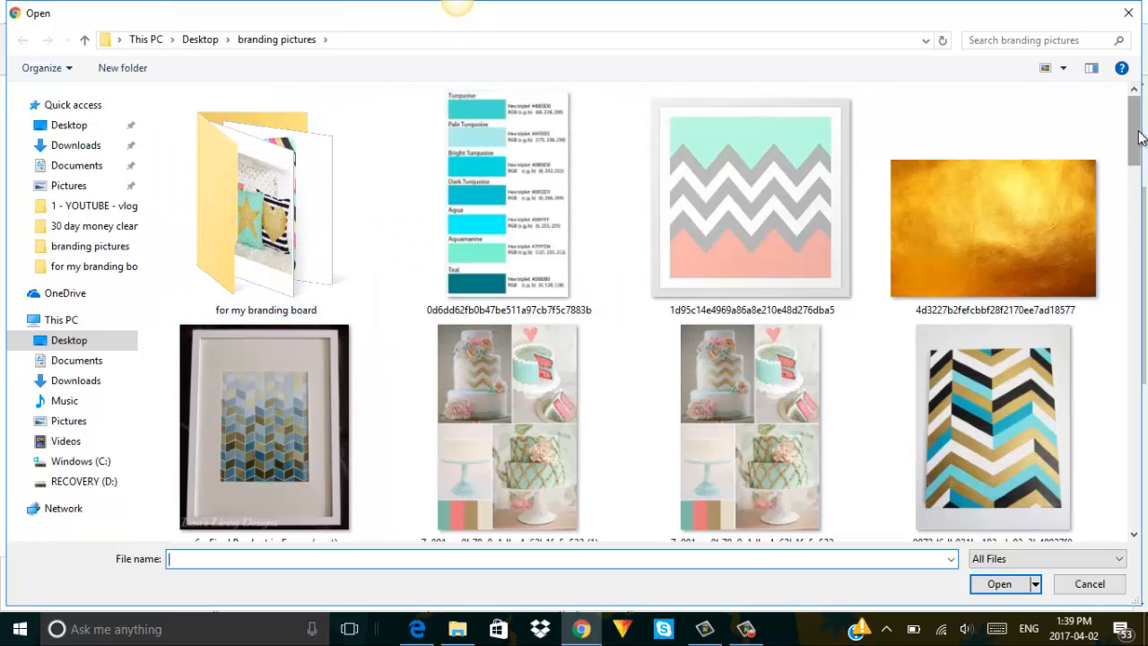
pyautogui.moveTo(1138, 135); pyautogui.dragTo(1141, 394)
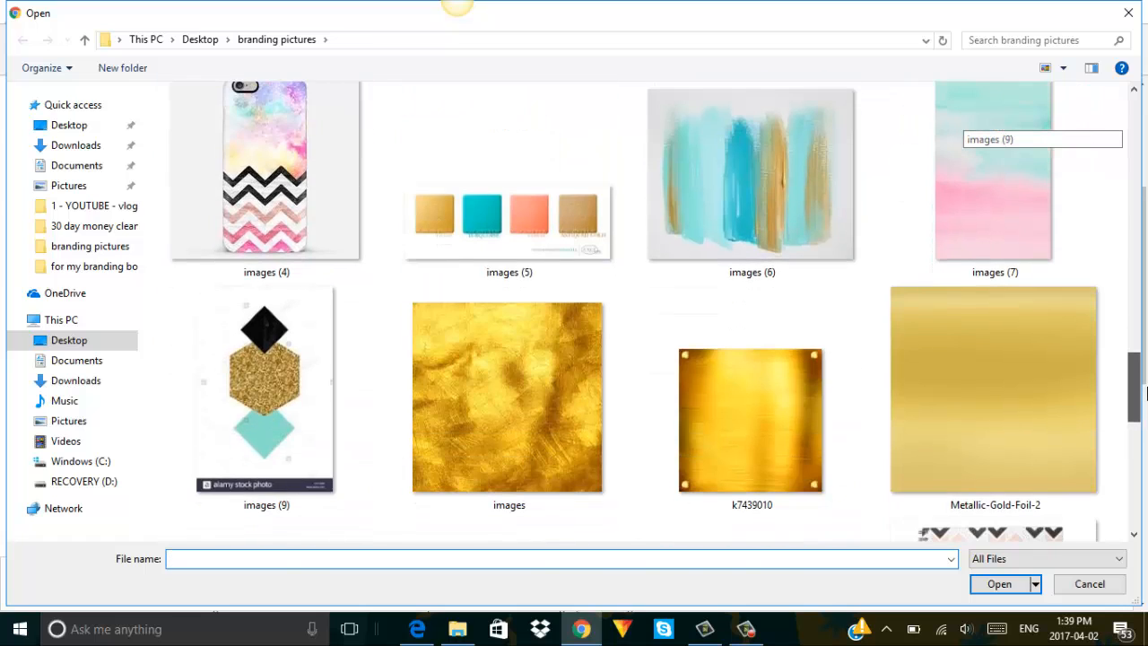
pyautogui.click(740, 380)
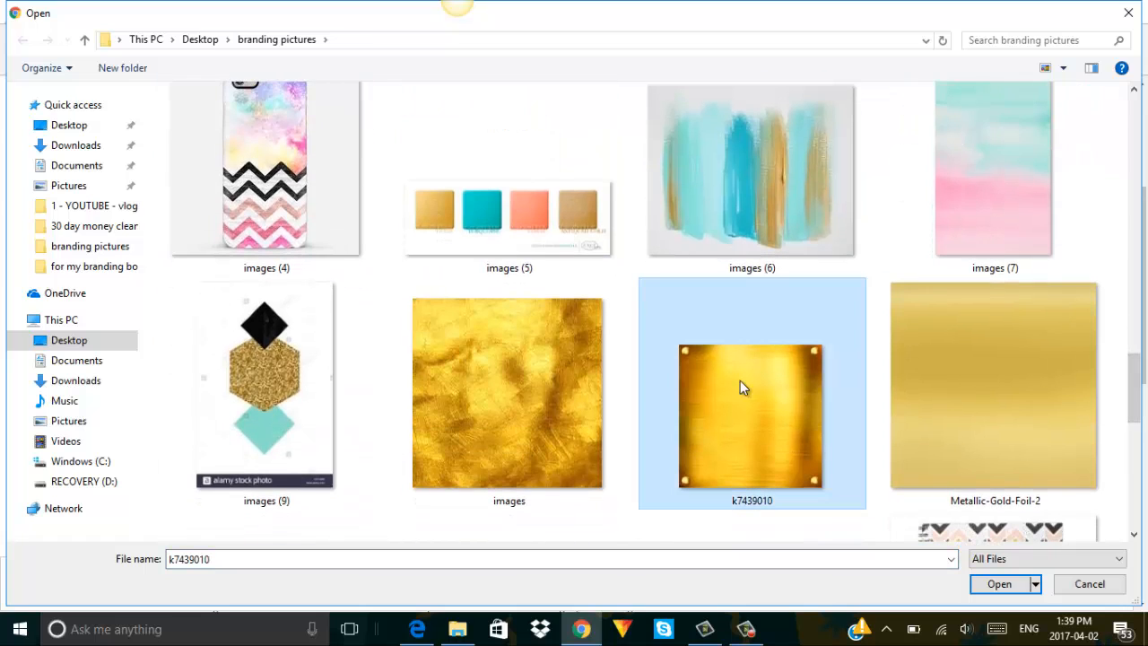
pyautogui.click(1001, 585)
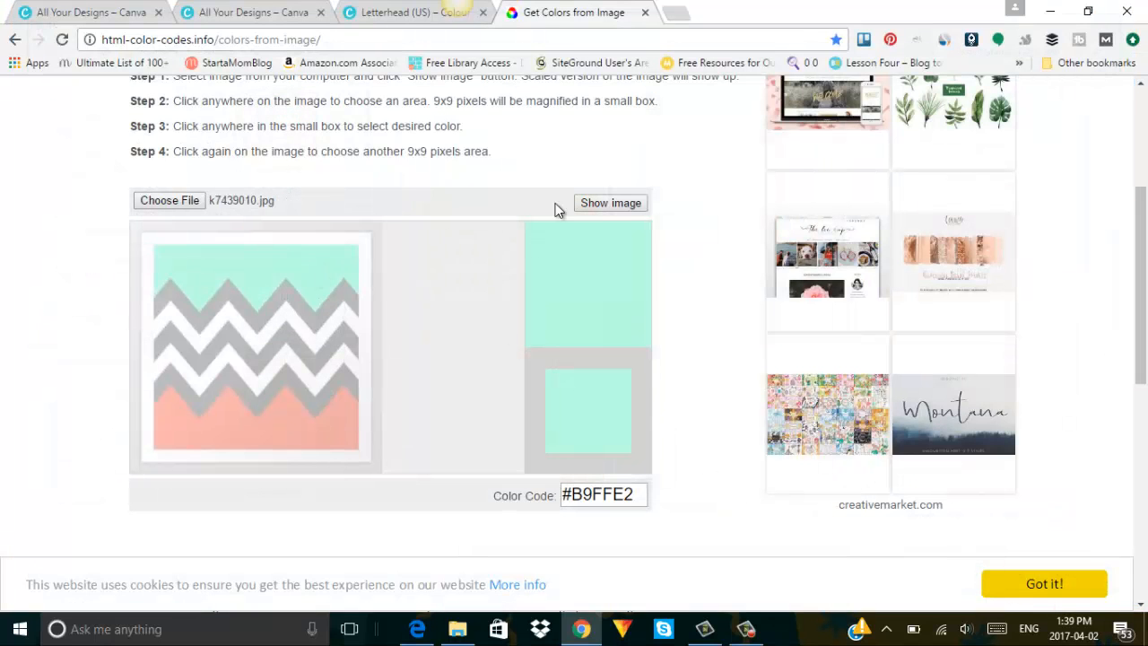
pyautogui.click(610, 202)
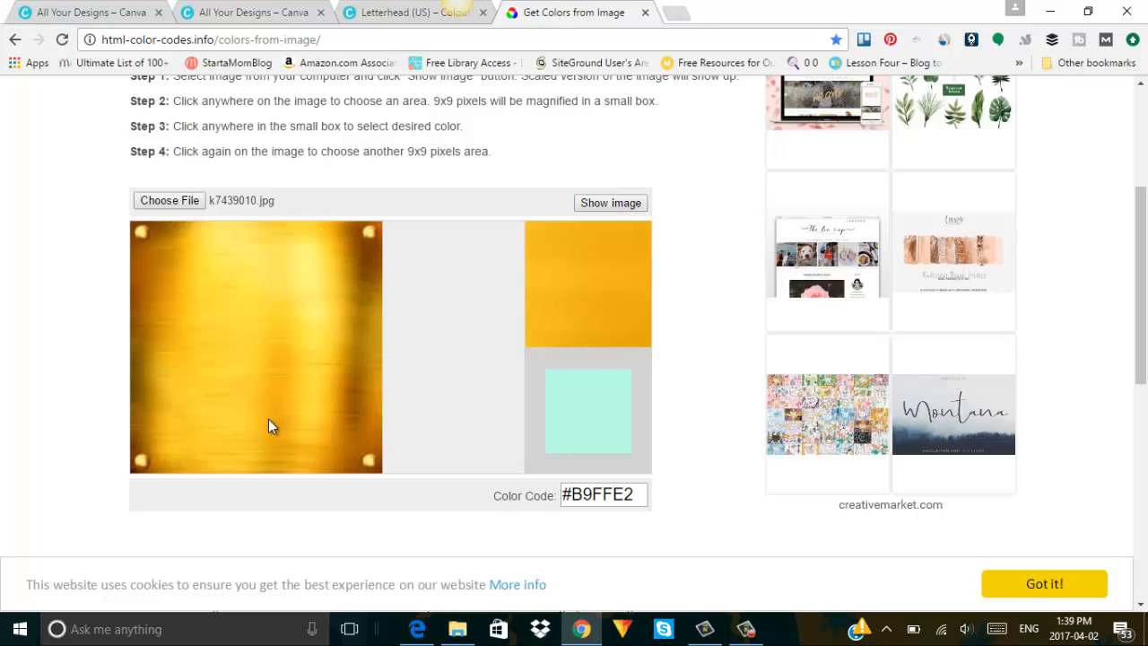
# Sample various gold tones across the image, including #F7C120 and #F4BA1A.
pyautogui.click(223, 435)
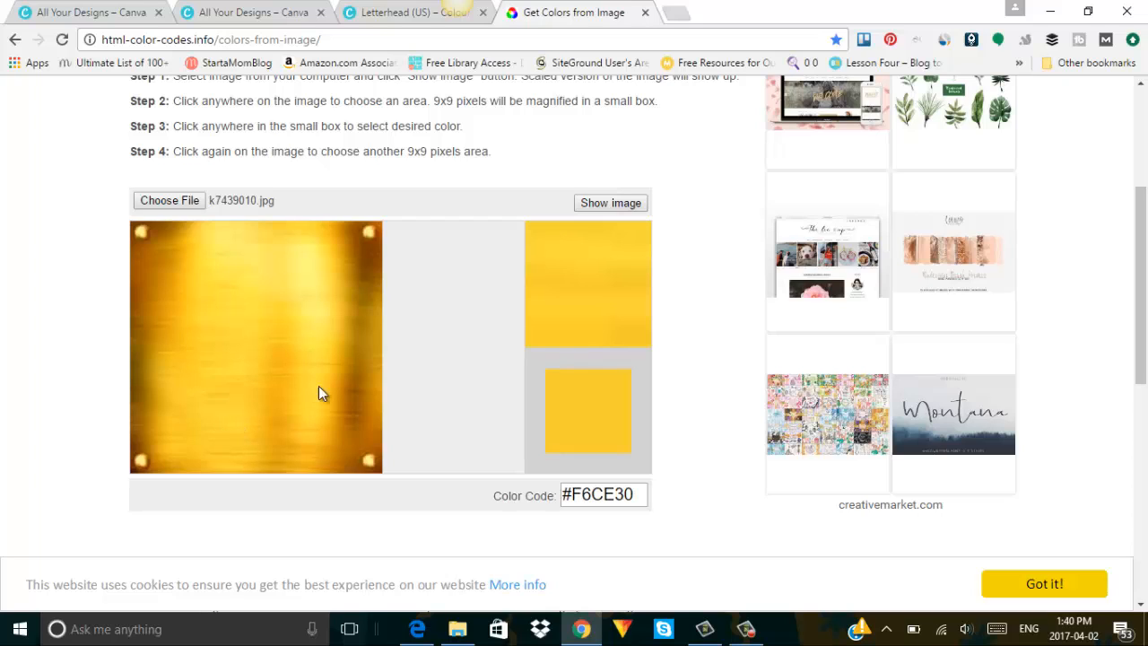
pyautogui.click(347, 389)
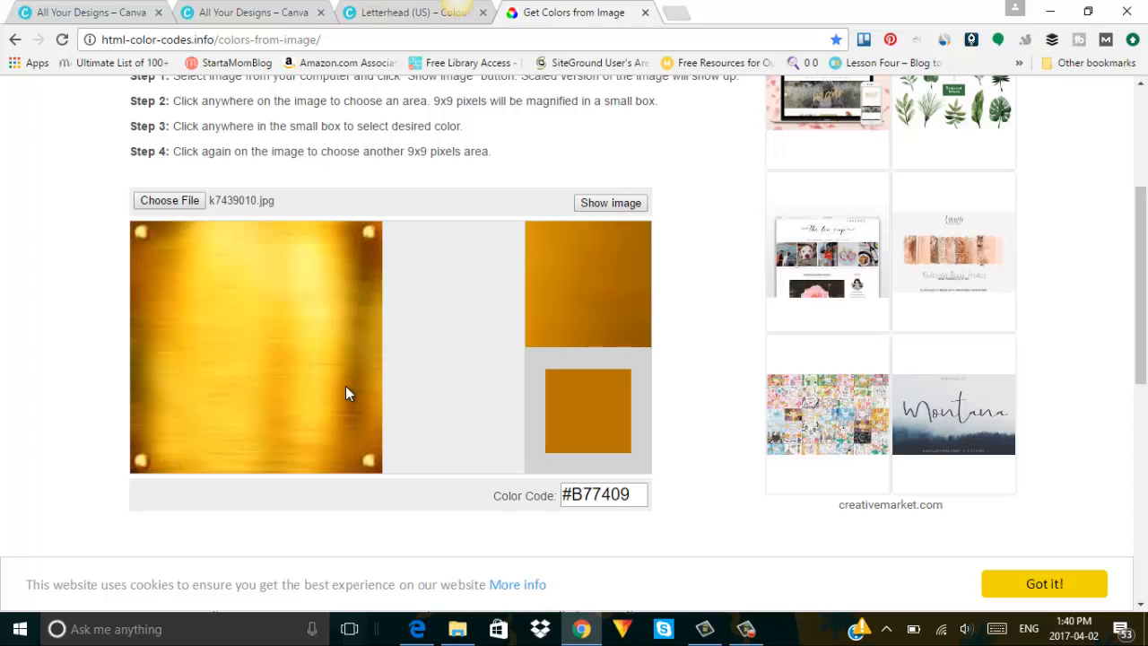
pyautogui.click(338, 332)
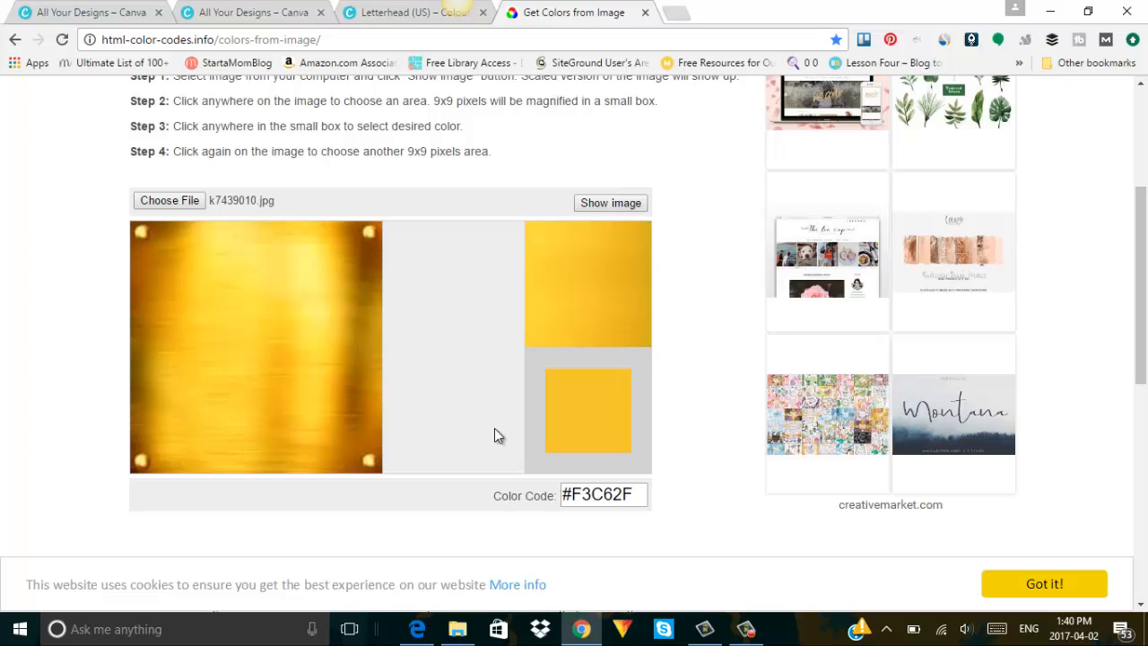
pyautogui.click(292, 328)
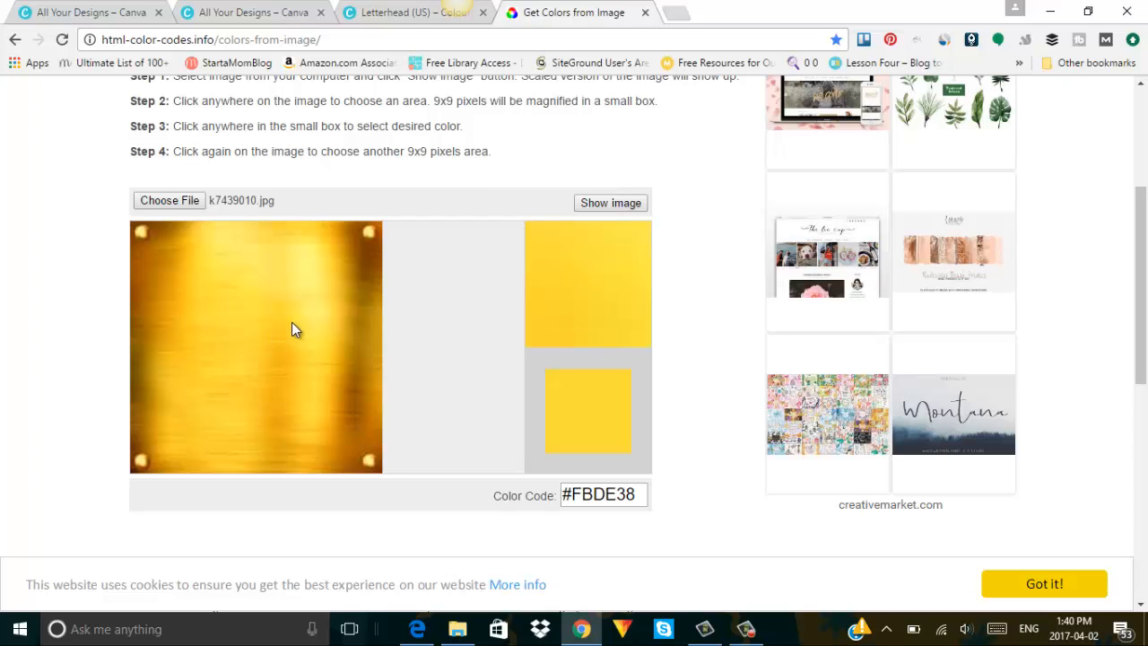
pyautogui.click(361, 312)
pyautogui.click(367, 337)
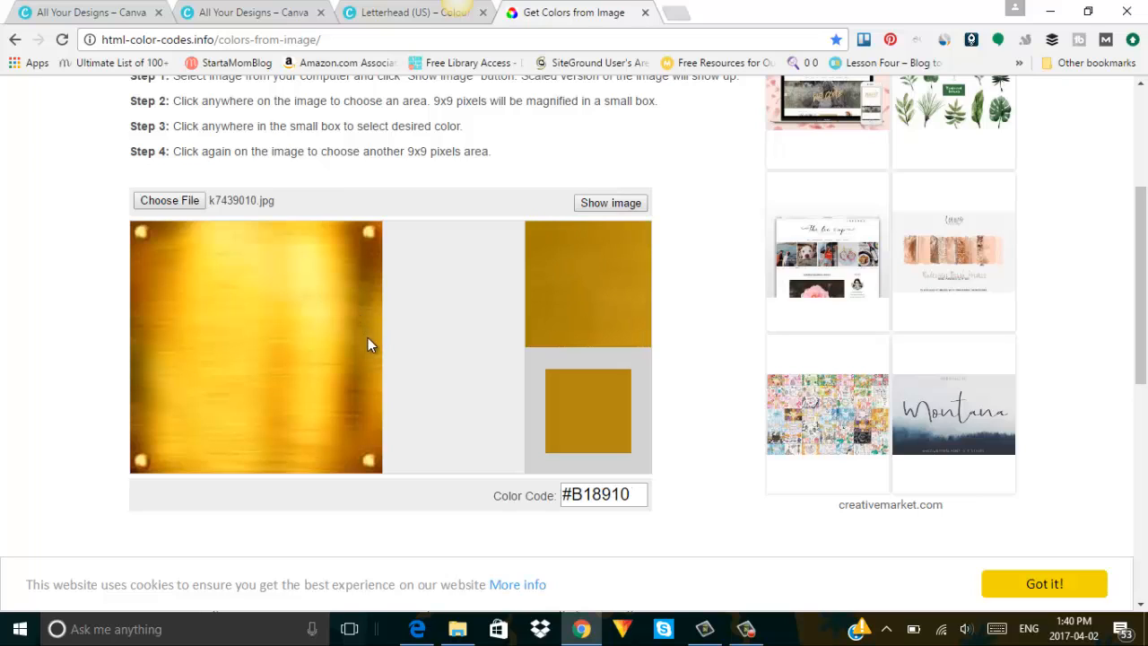
pyautogui.click(342, 275)
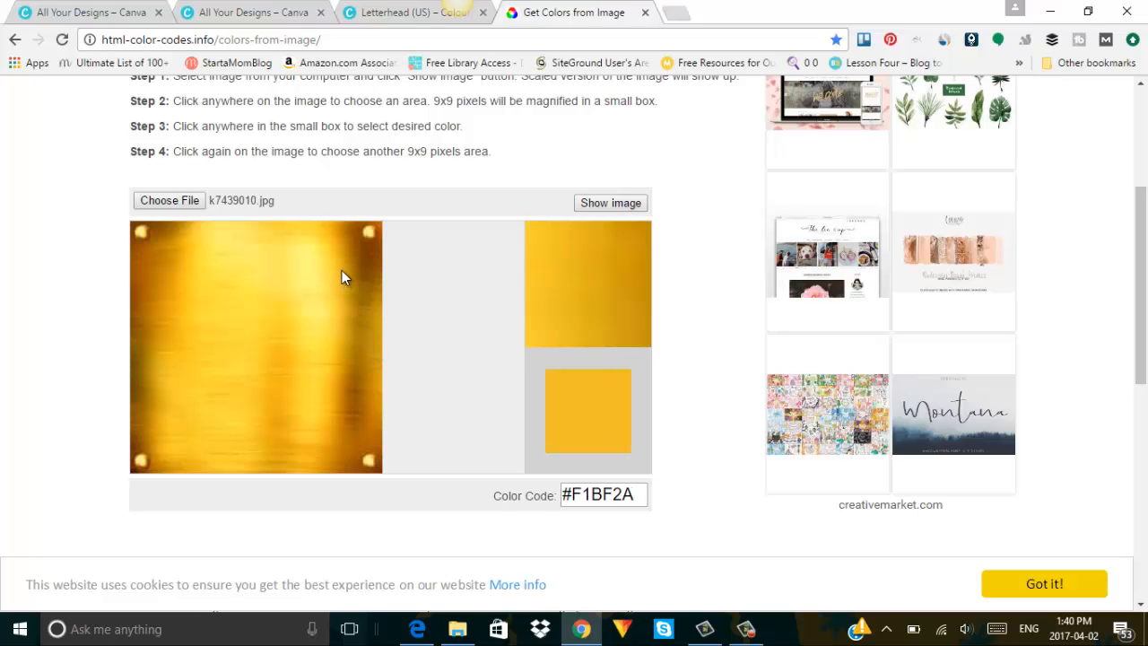
pyautogui.click(287, 364)
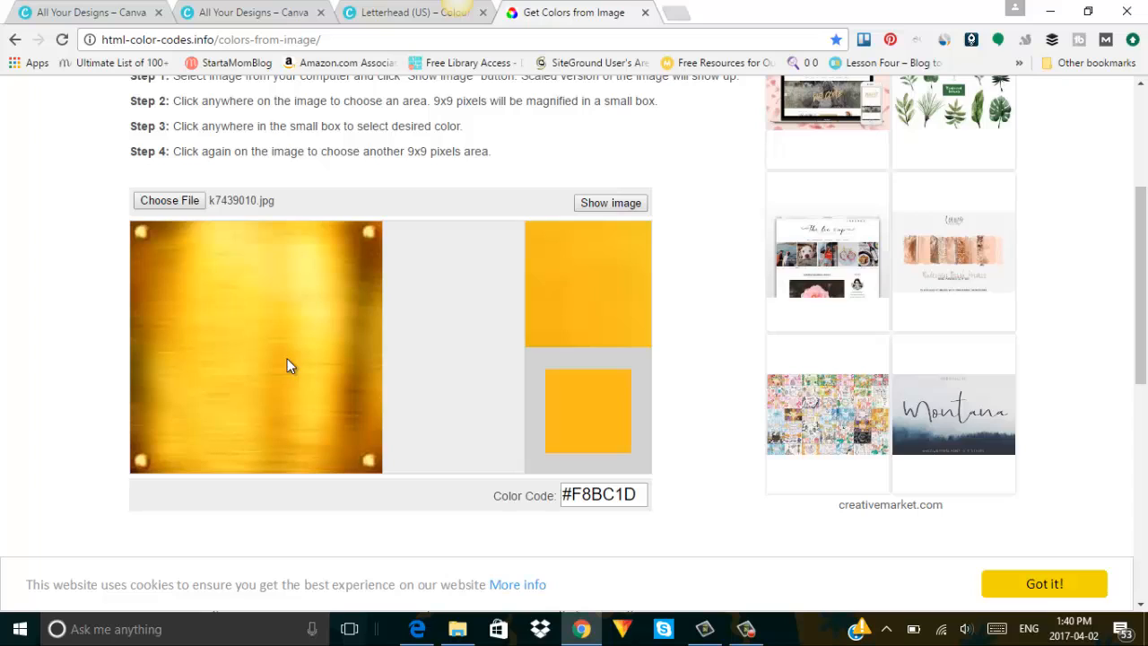
pyautogui.click(279, 362)
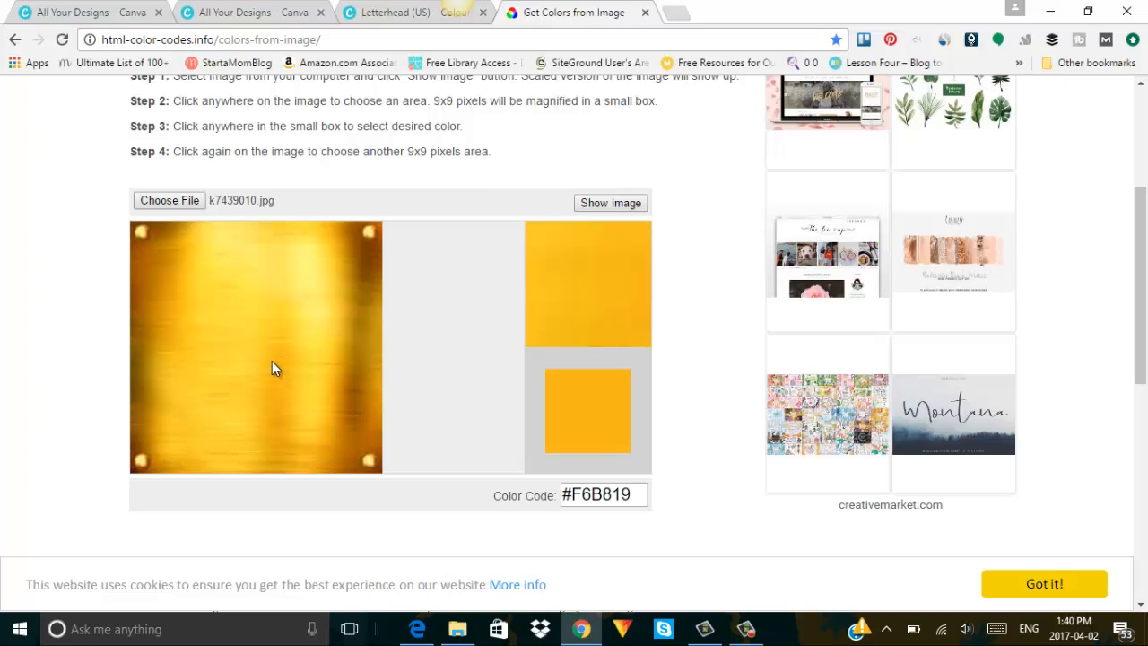
pyautogui.click(164, 306)
pyautogui.click(185, 280)
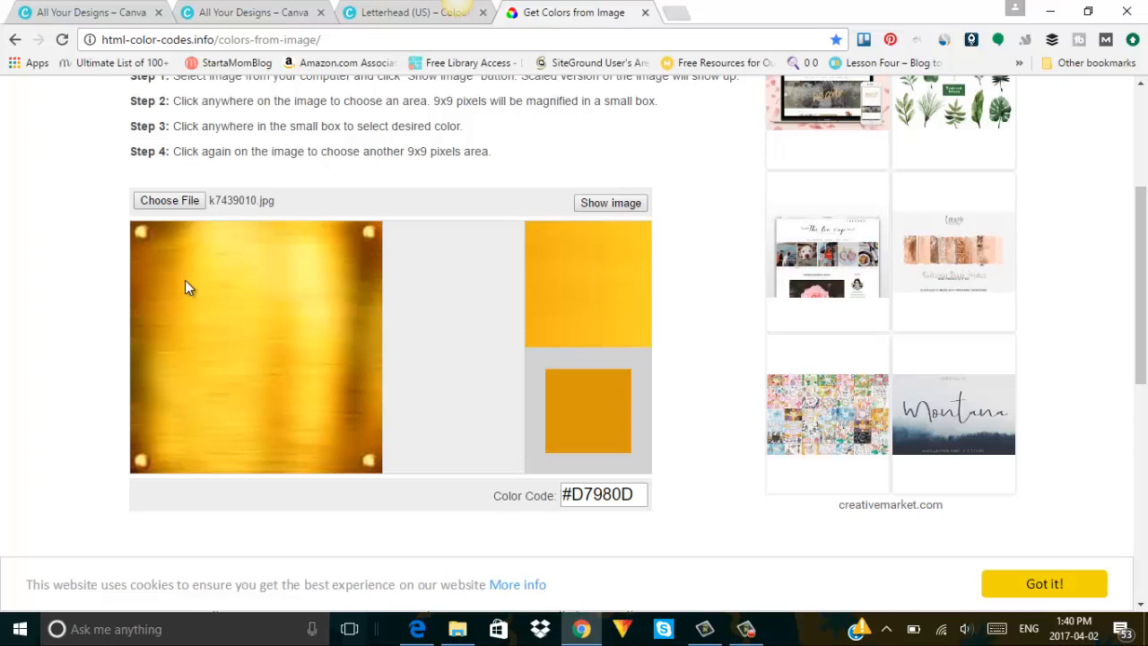
pyautogui.click(189, 280)
pyautogui.click(183, 286)
pyautogui.click(183, 290)
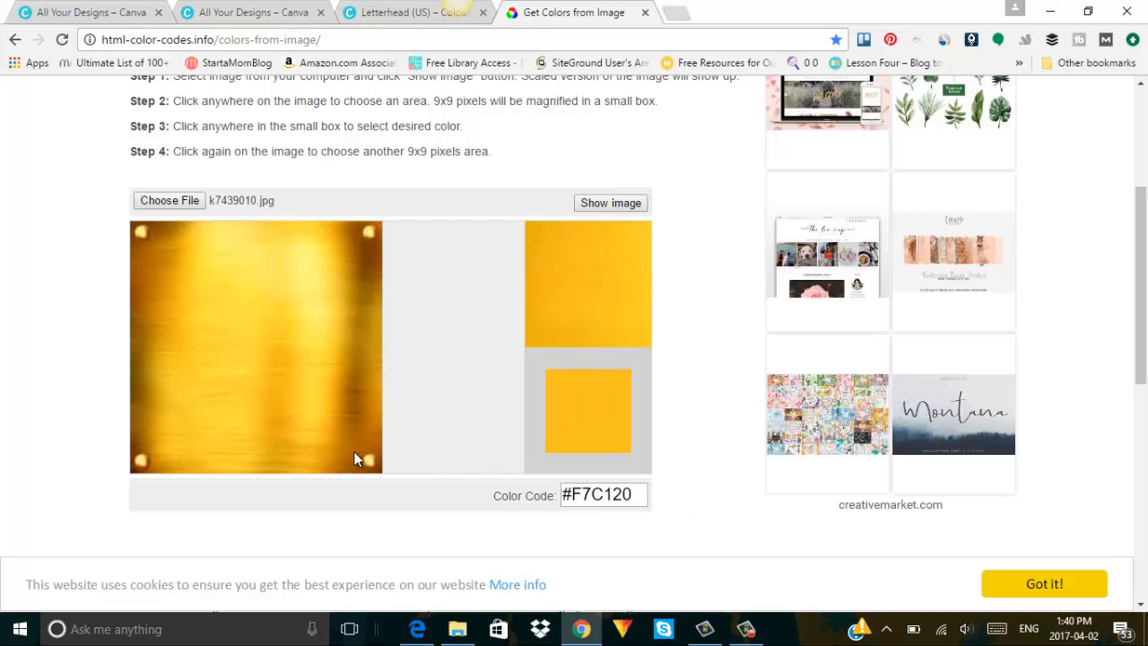
pyautogui.click(282, 355)
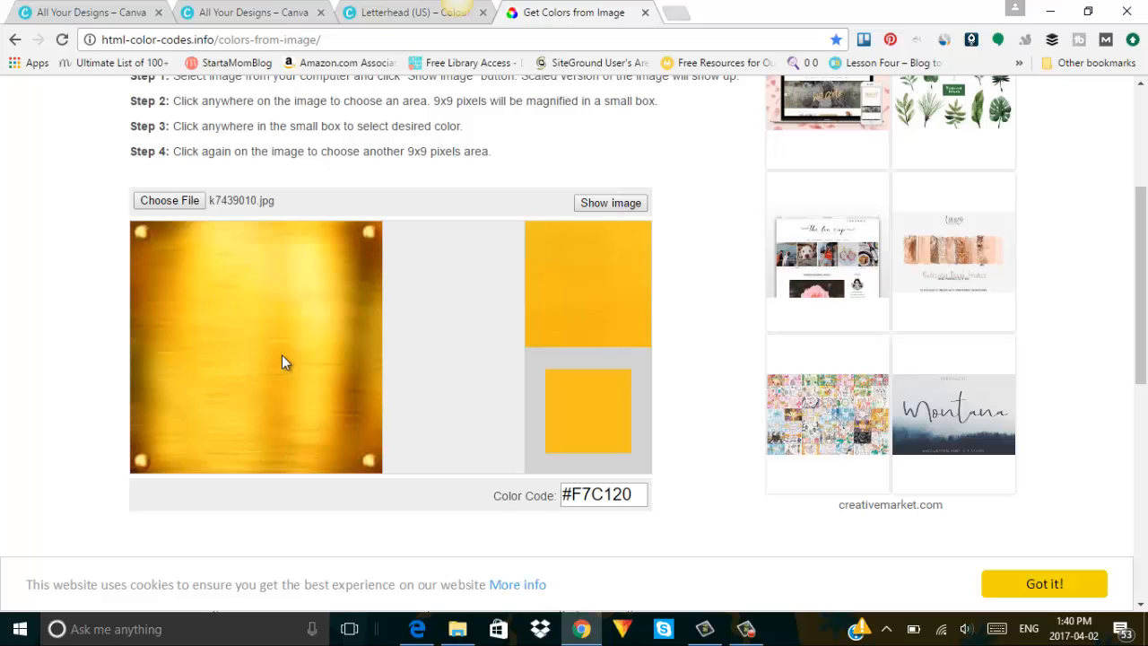
pyautogui.click(275, 359)
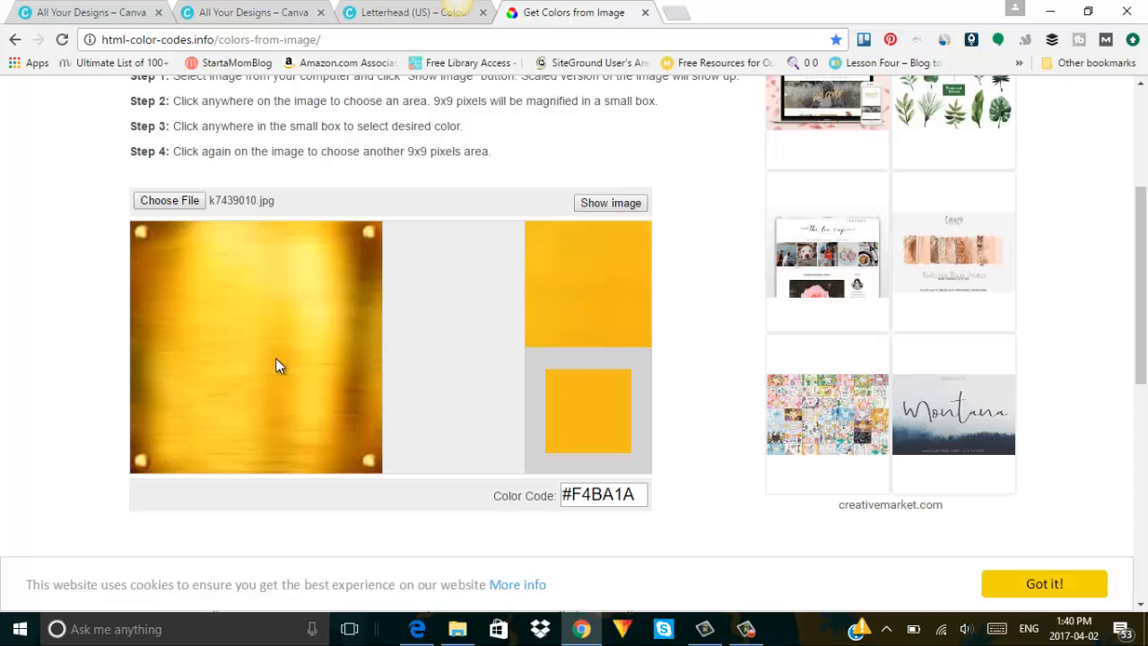
# Pick the dark gold #D5910C and copy its colour code.
pyautogui.click(339, 403)
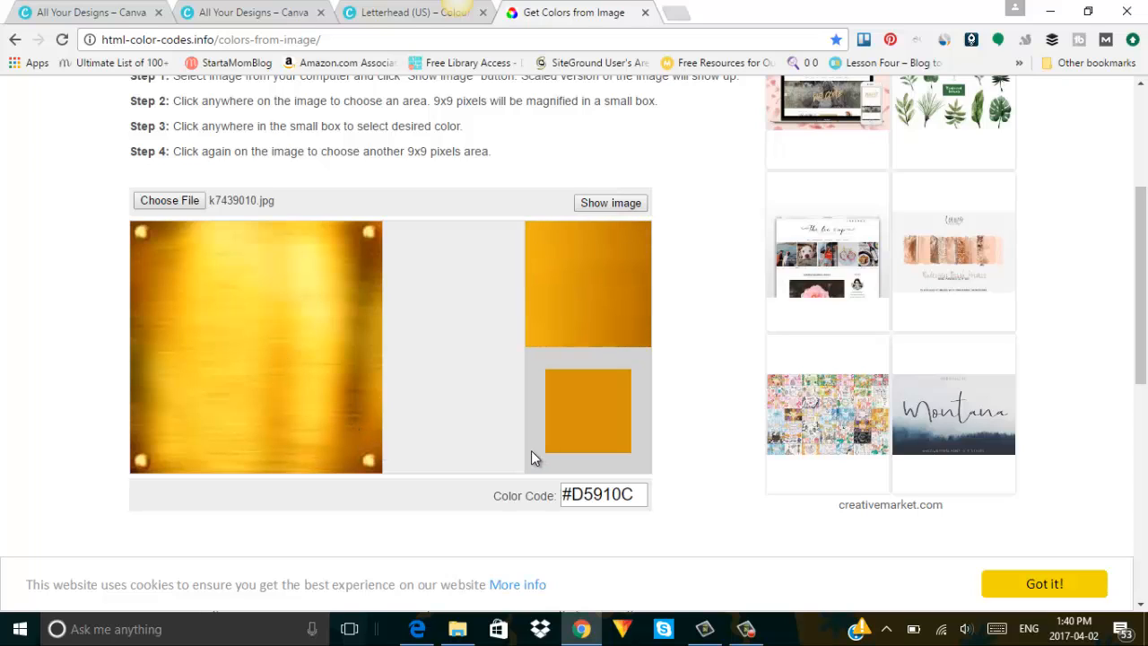
pyautogui.doubleClick(642, 499)
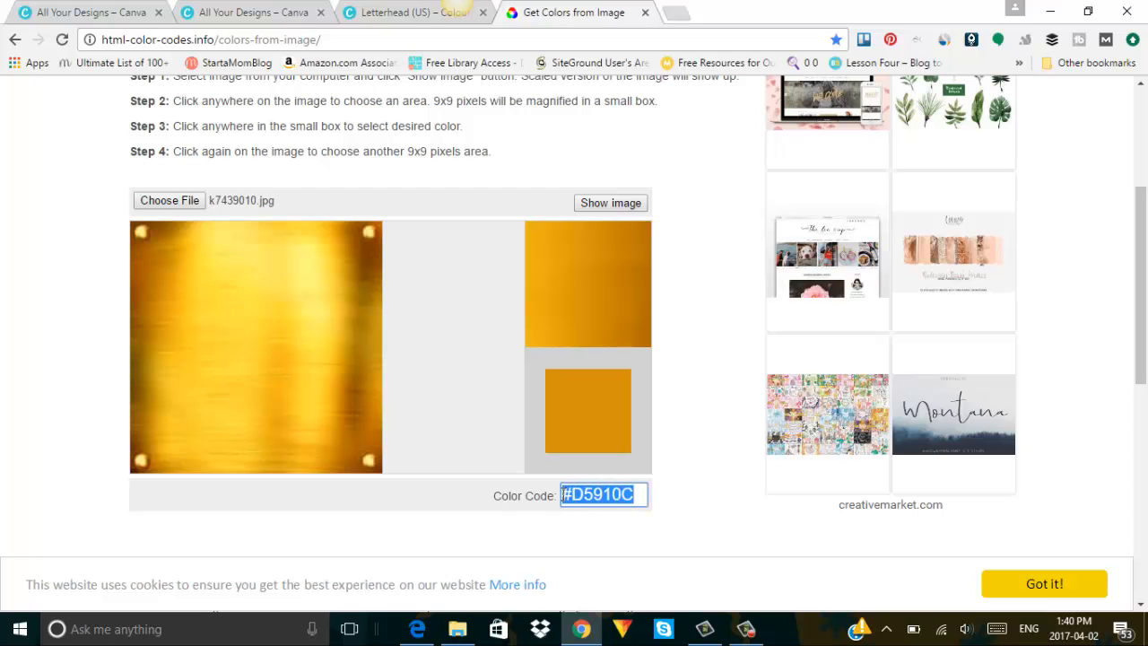
pyautogui.rightClick(575, 494)
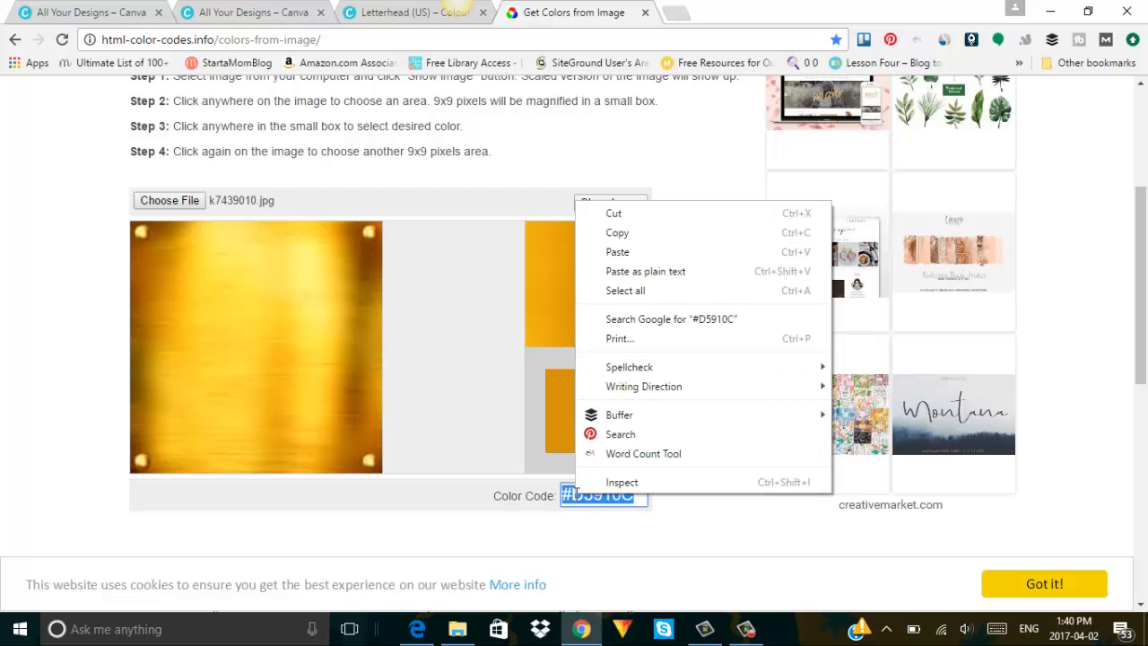
pyautogui.click(617, 235)
# Fill the fourth circle with dark gold by pasting D5910C as a custom colour.
pyautogui.click(405, 13)
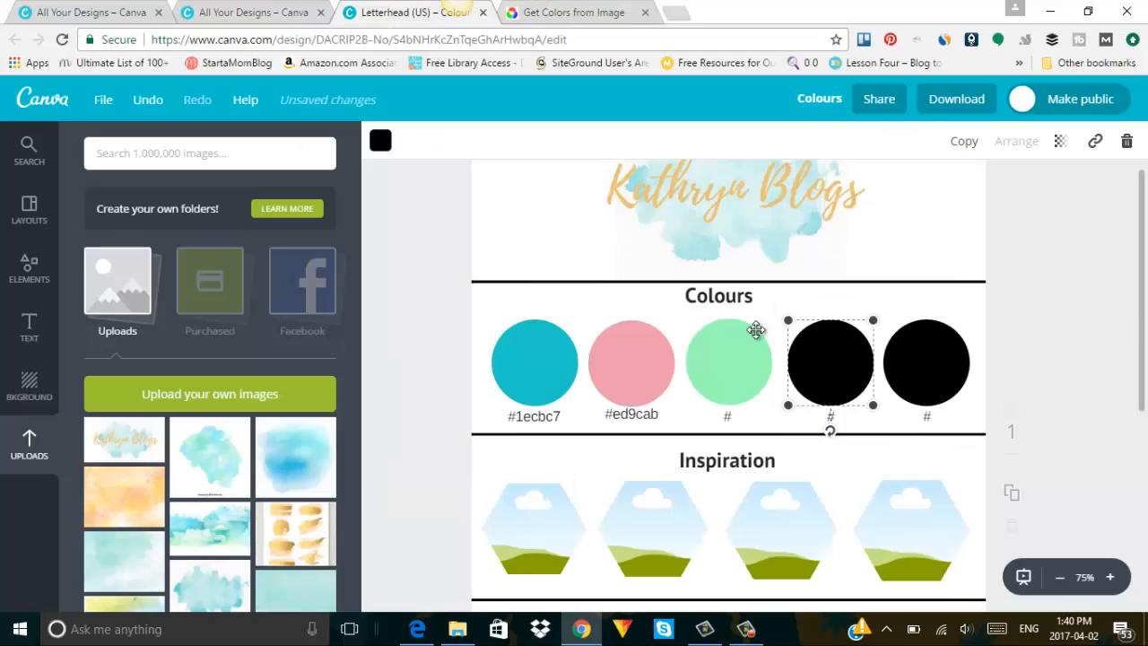
pyautogui.click(387, 144)
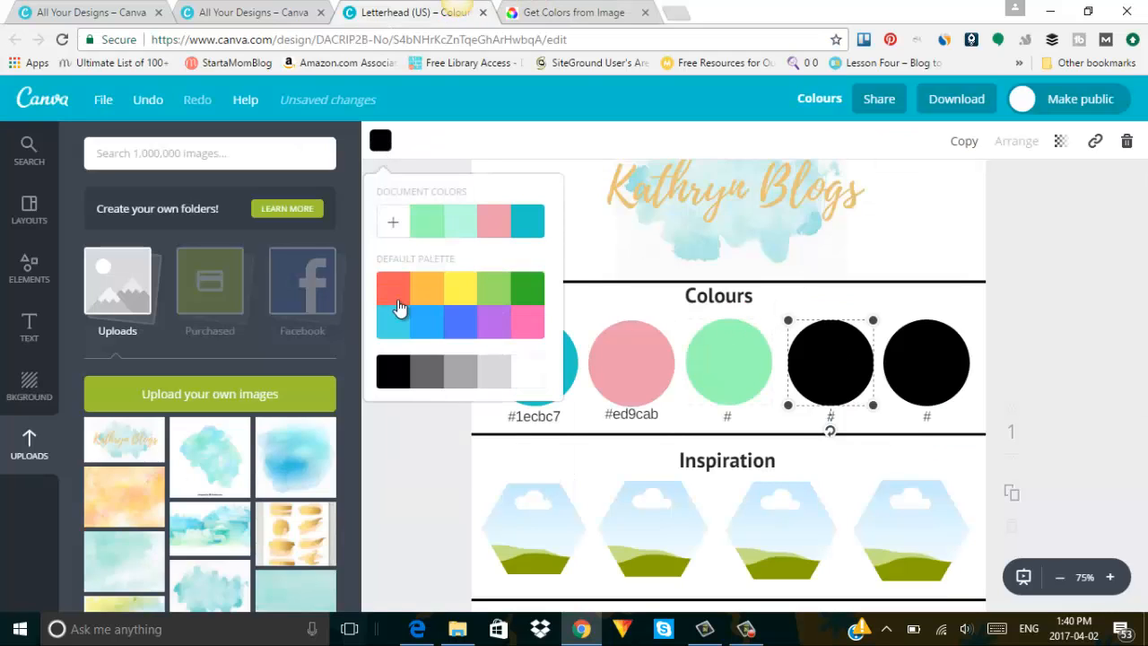
pyautogui.click(394, 225)
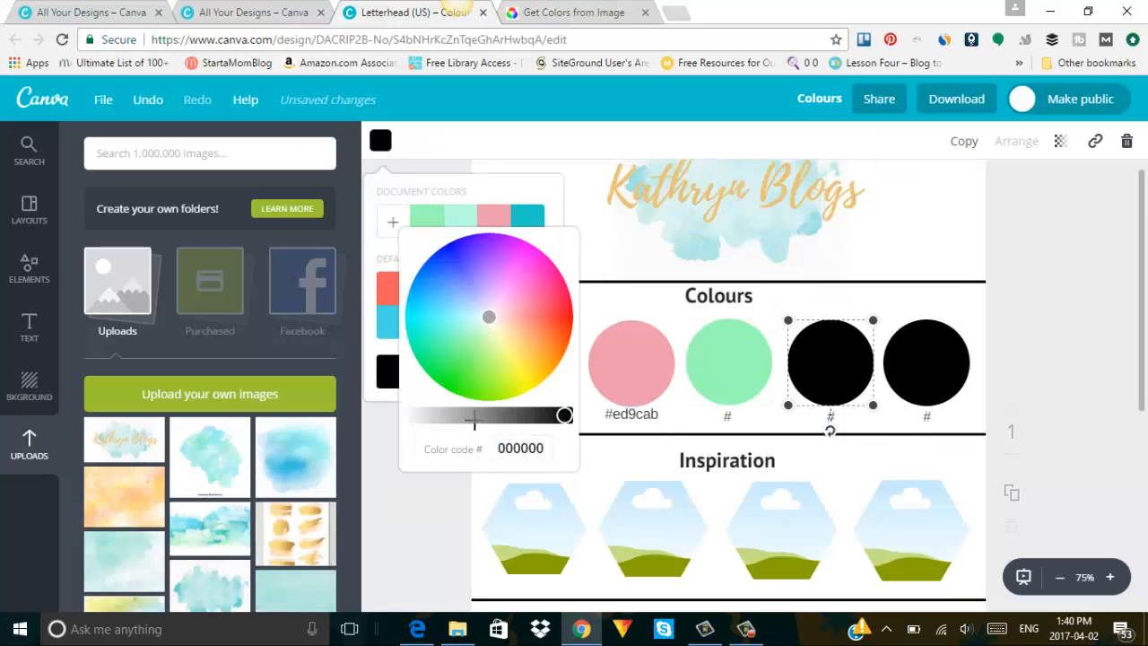
pyautogui.moveTo(549, 450); pyautogui.dragTo(491, 451)
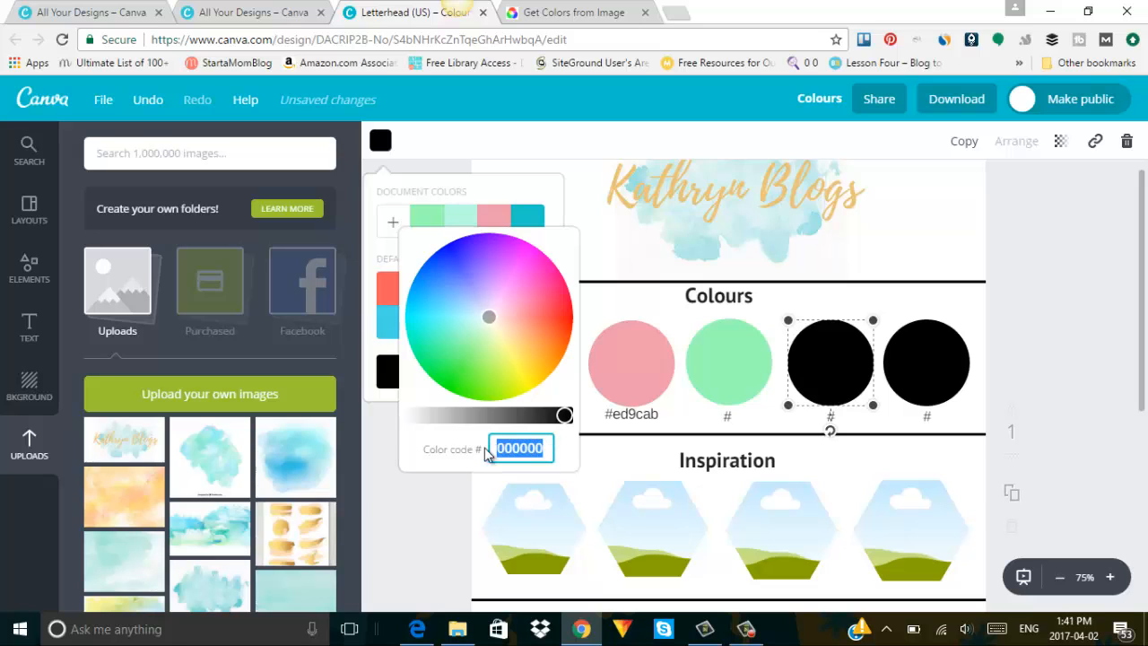
pyautogui.hotkey('ctrl', 'v')
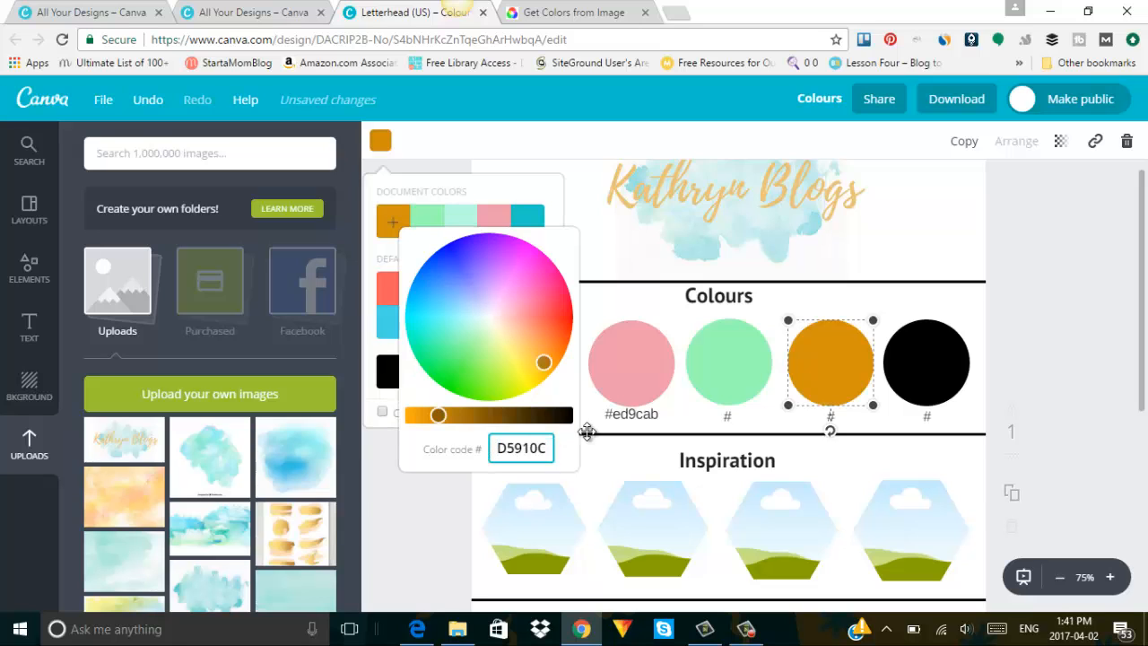
pyautogui.click(1046, 334)
pyautogui.click(1046, 332)
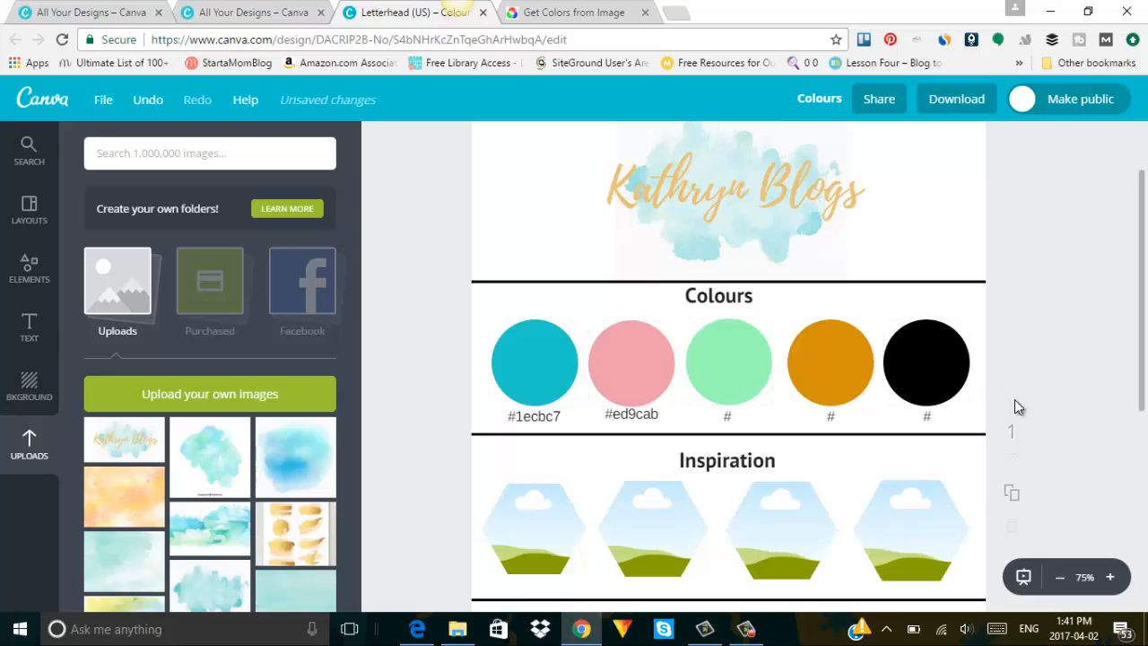
pyautogui.click(934, 344)
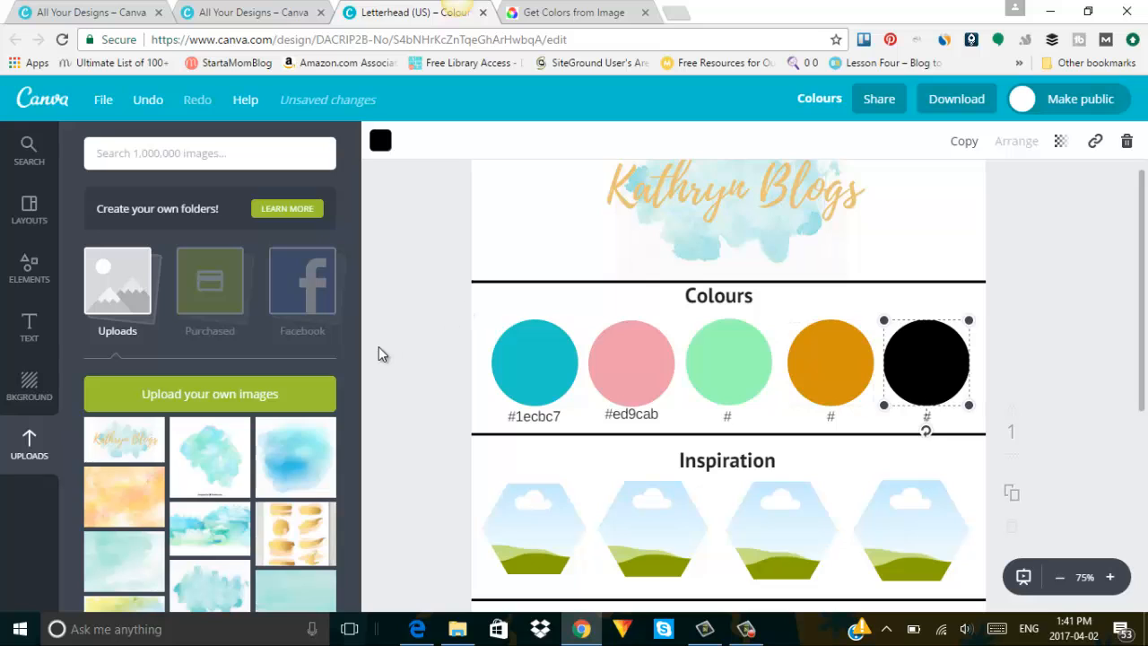
# Try white on the black fifth colour circle, then revert it to black.
pyautogui.click(378, 179)
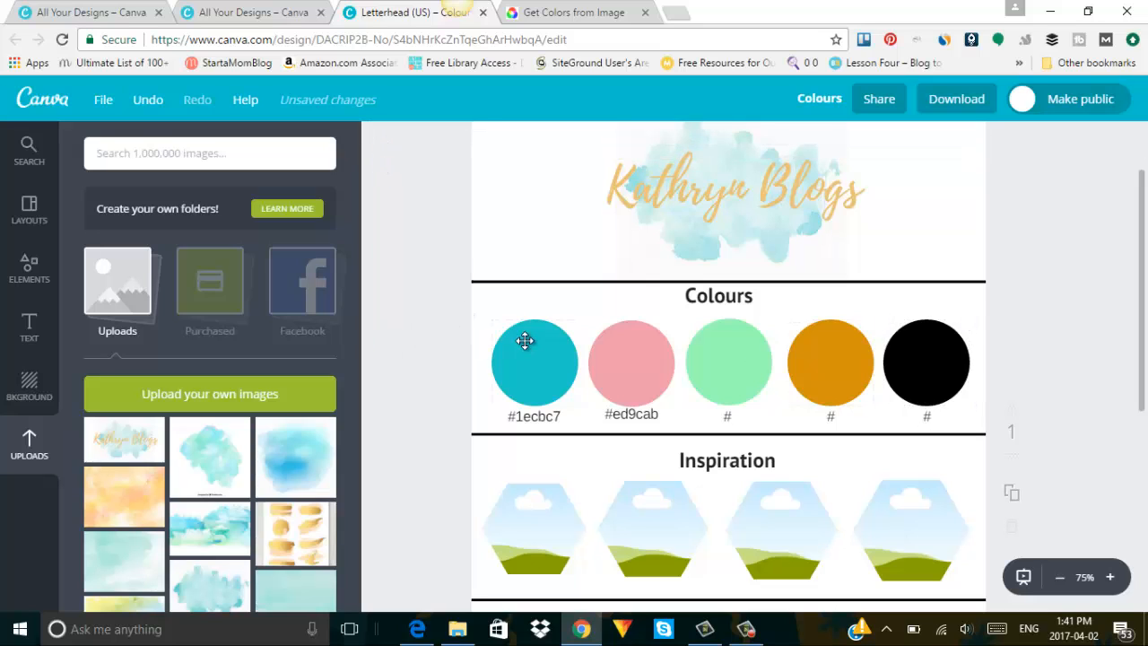
pyautogui.click(906, 365)
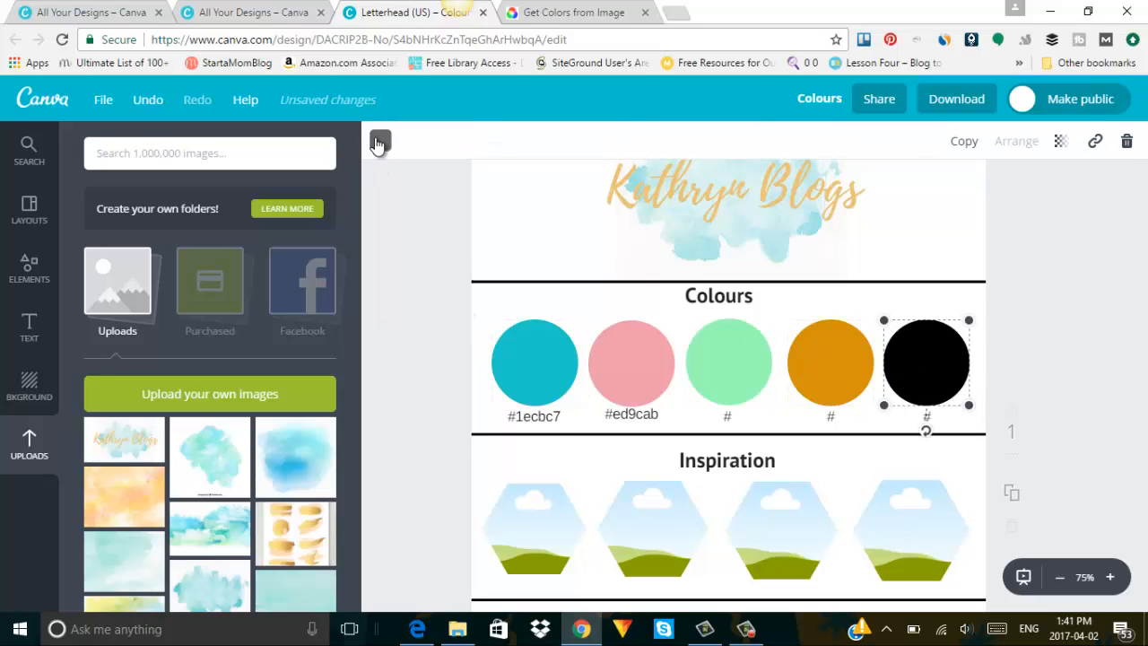
pyautogui.click(380, 141)
pyautogui.click(521, 408)
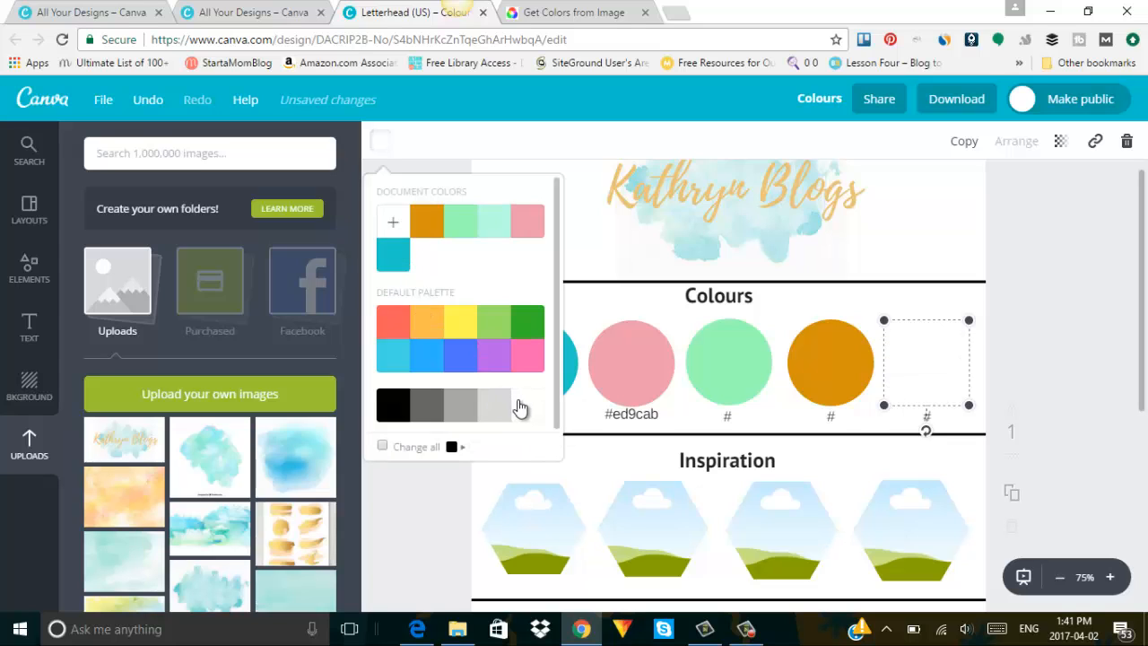
pyautogui.click(384, 423)
pyautogui.click(38, 271)
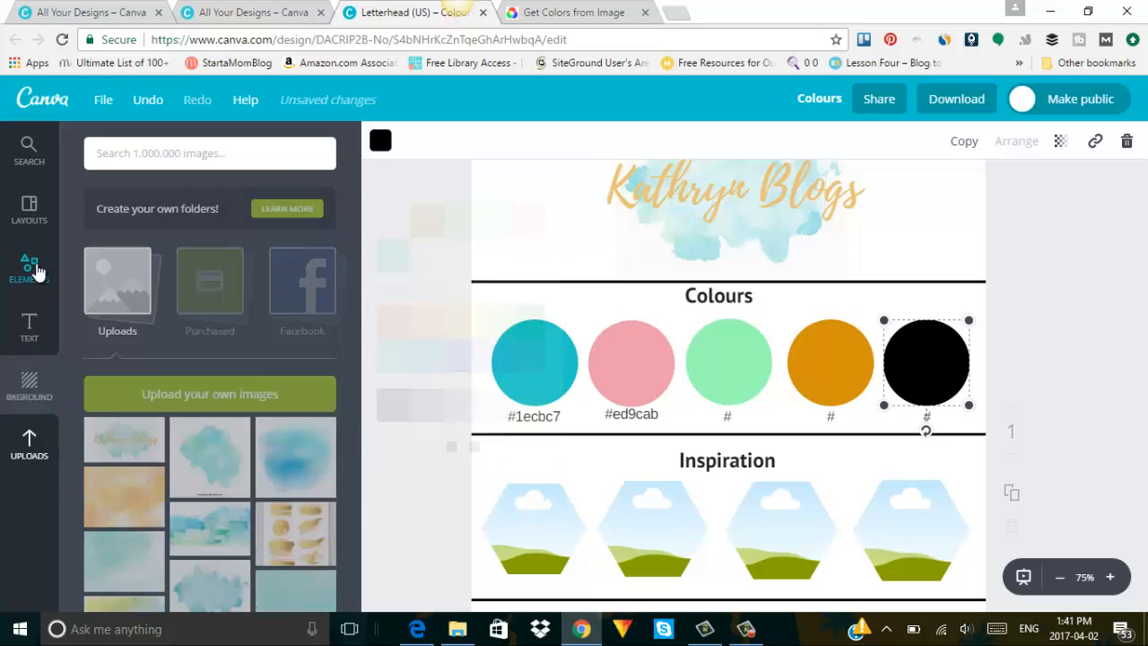
# Bring in an outline circle shape and delete the black fifth circle.
pyautogui.scroll(-2, 321, 283)
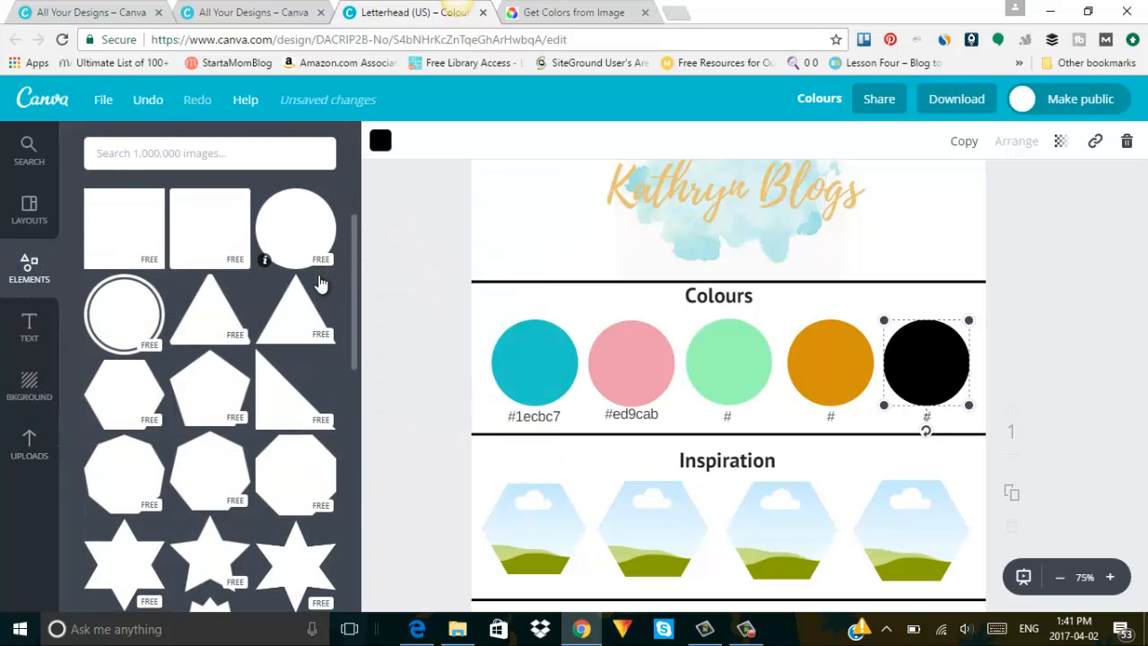
pyautogui.scroll(-3, 320, 282)
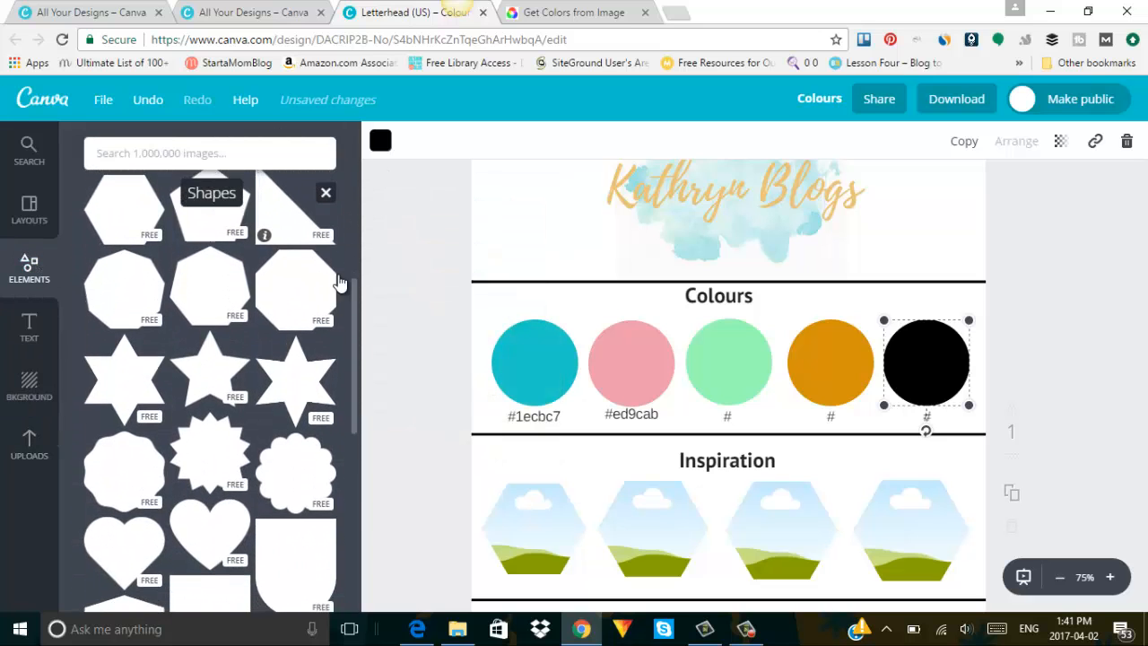
pyautogui.moveTo(350, 287); pyautogui.dragTo(358, 429)
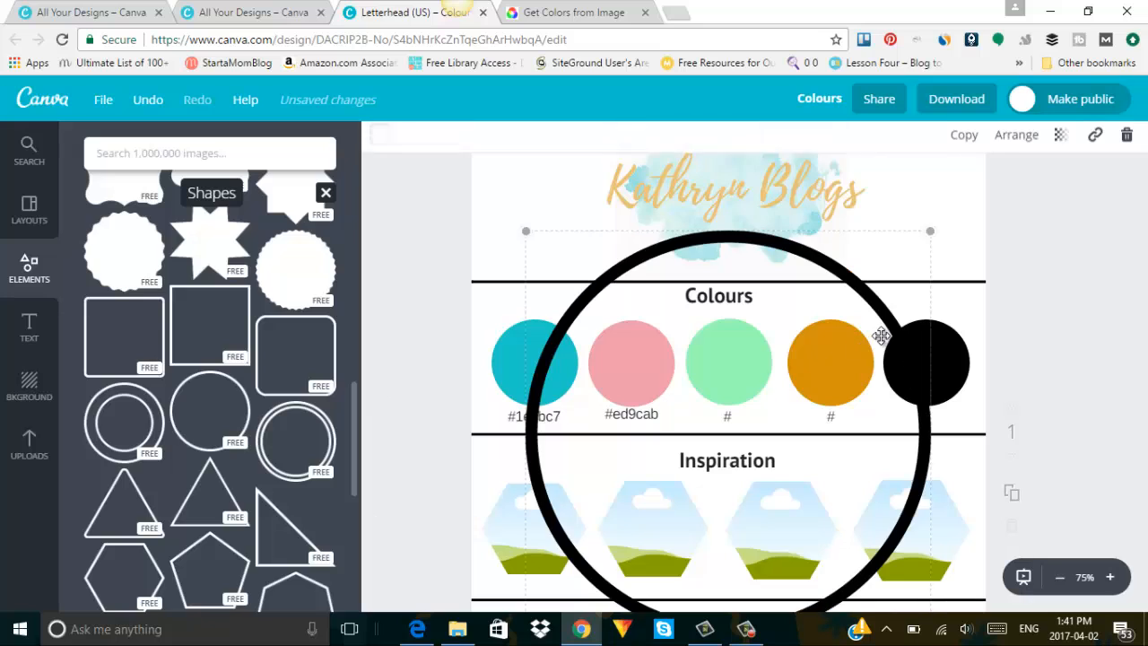
pyautogui.click(963, 345)
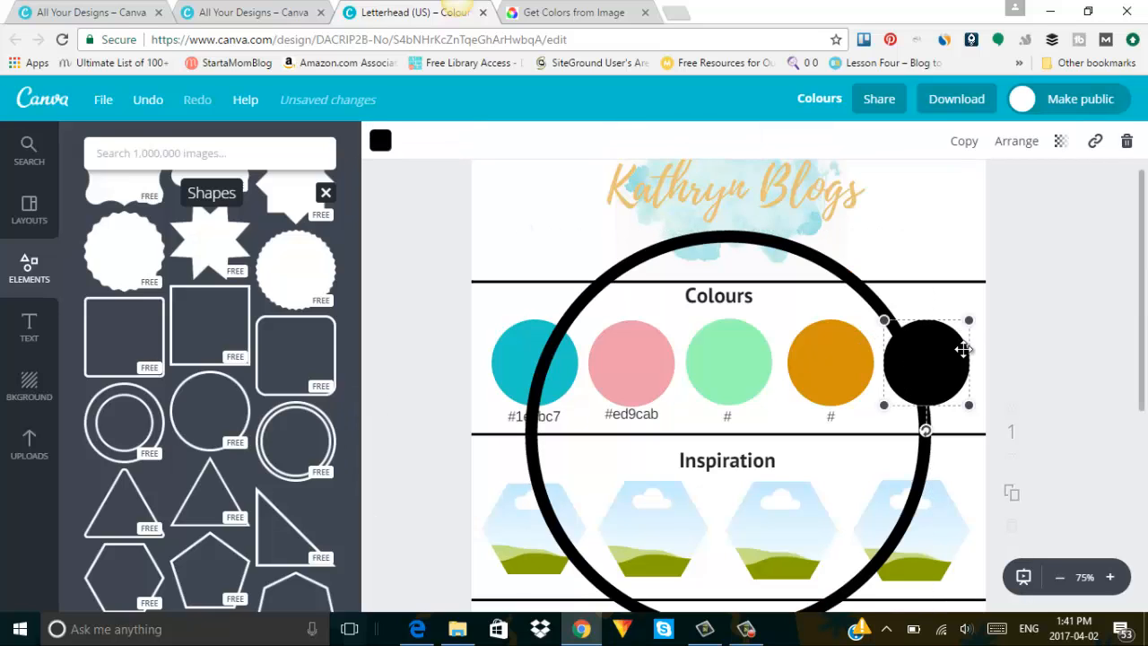
pyautogui.press('Delete')
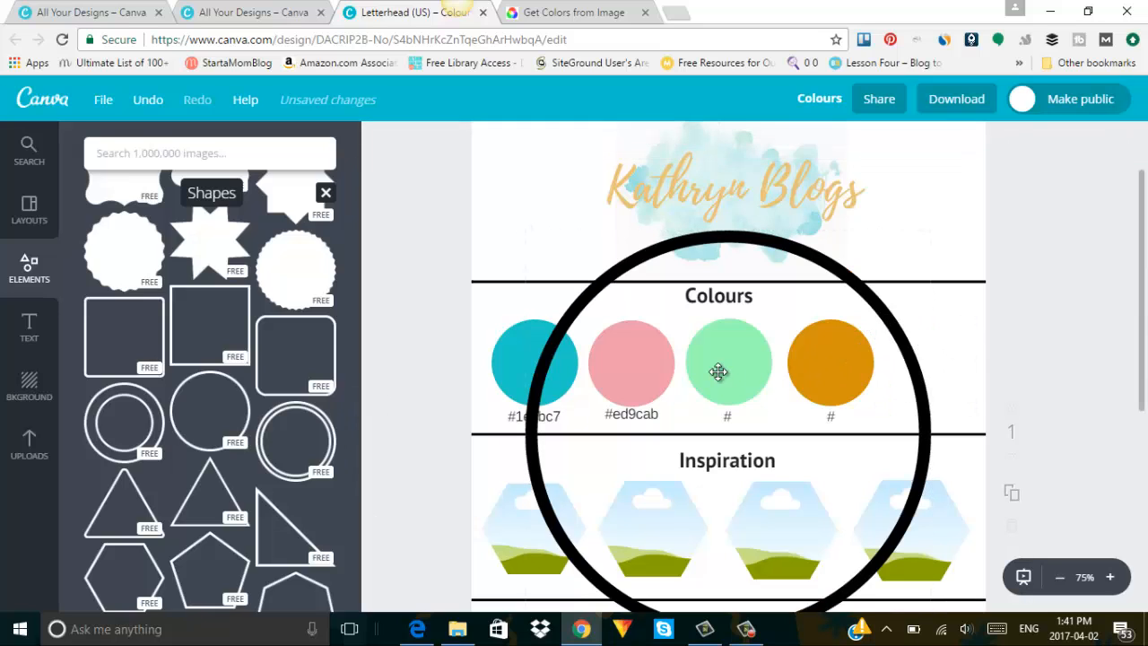
# Shrink the outline ring and fit it into the empty fifth colour slot.
pyautogui.click(884, 321)
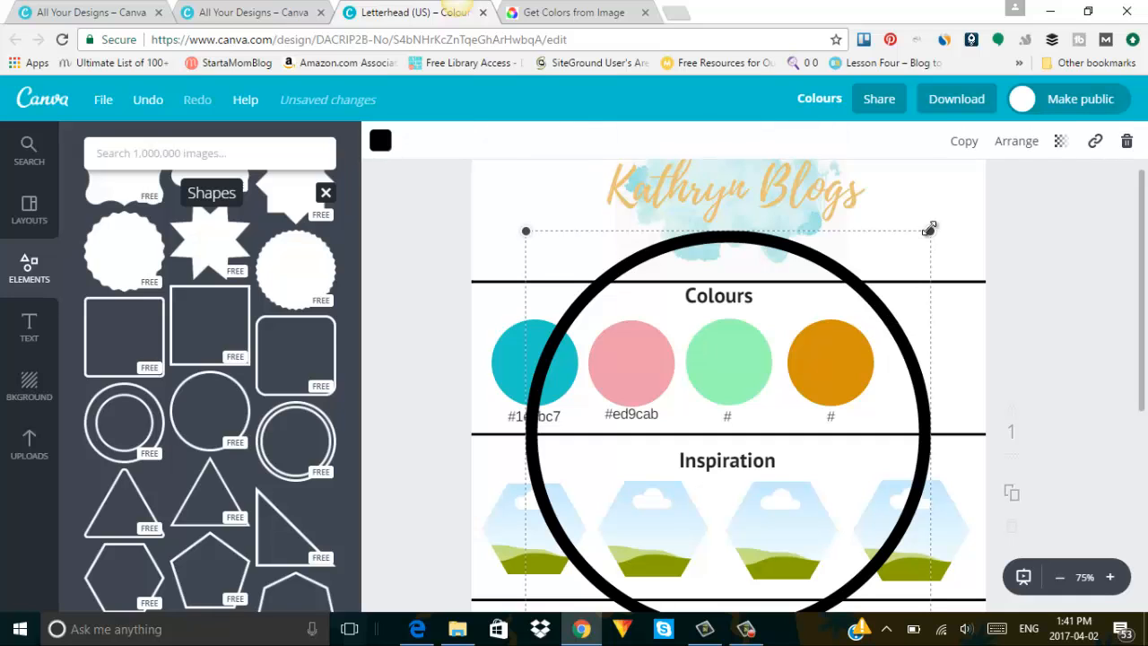
pyautogui.moveTo(931, 229); pyautogui.dragTo(696, 539)
pyautogui.moveTo(620, 554); pyautogui.dragTo(906, 380)
pyautogui.click(940, 338)
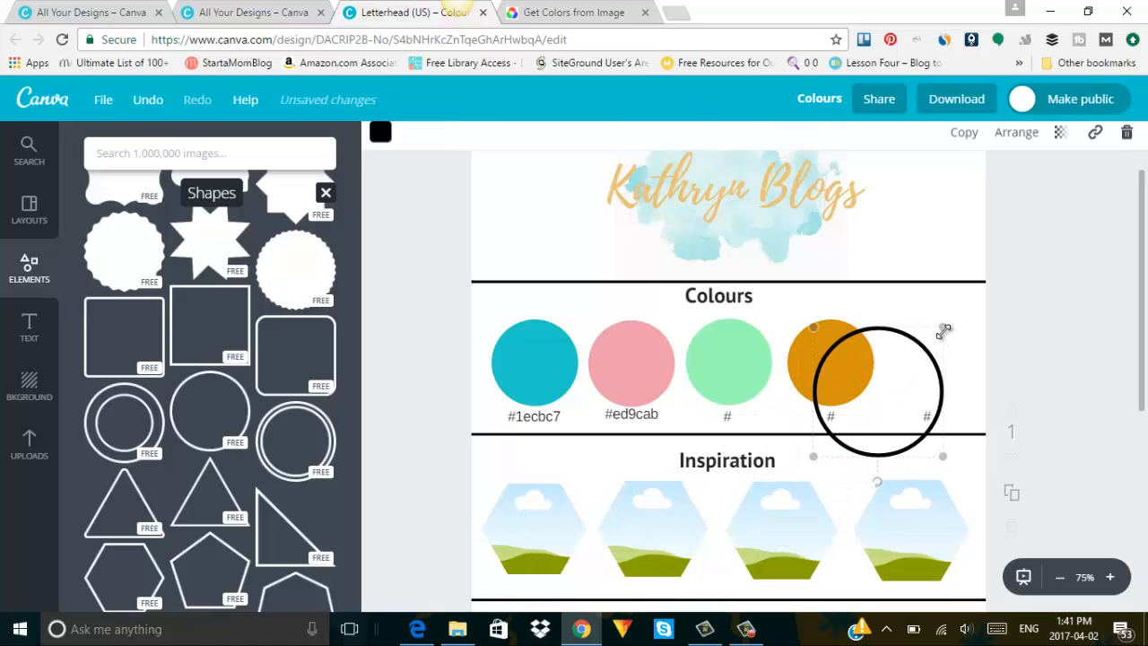
pyautogui.moveTo(943, 327)
pyautogui.mouseDown()
pyautogui.moveTo(871, 392)
pyautogui.moveTo(848, 349)
pyautogui.moveTo(930, 358)
pyautogui.moveTo(948, 348)
pyautogui.mouseUp()
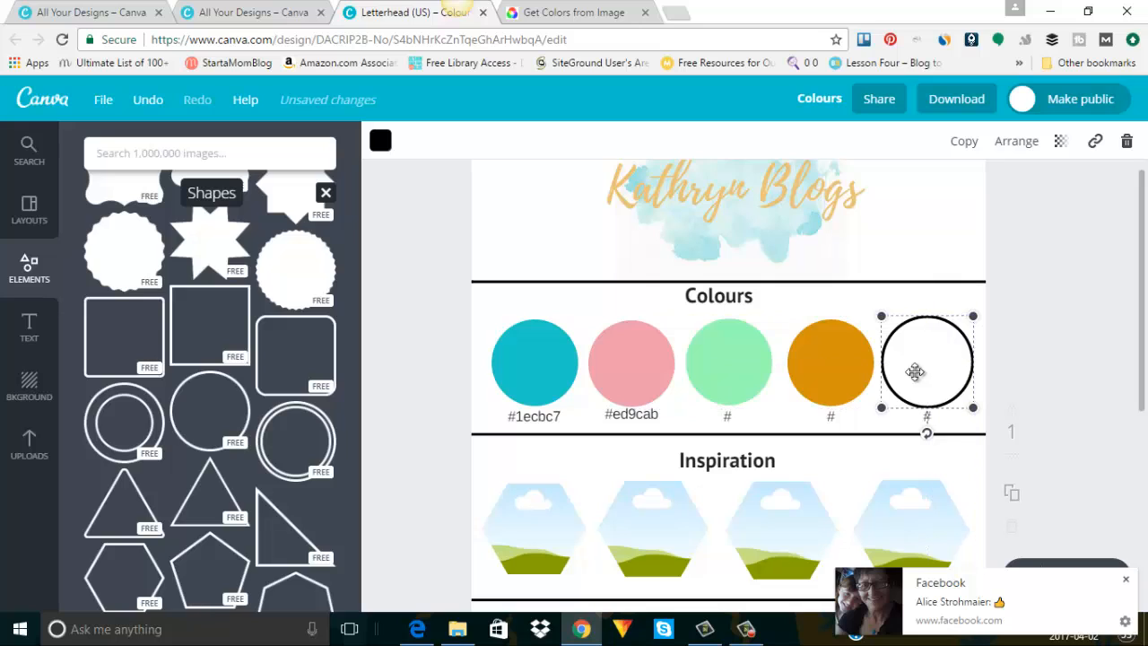
pyautogui.click(1050, 386)
# Change the ring's colour from black to light grey.
pyautogui.click(924, 343)
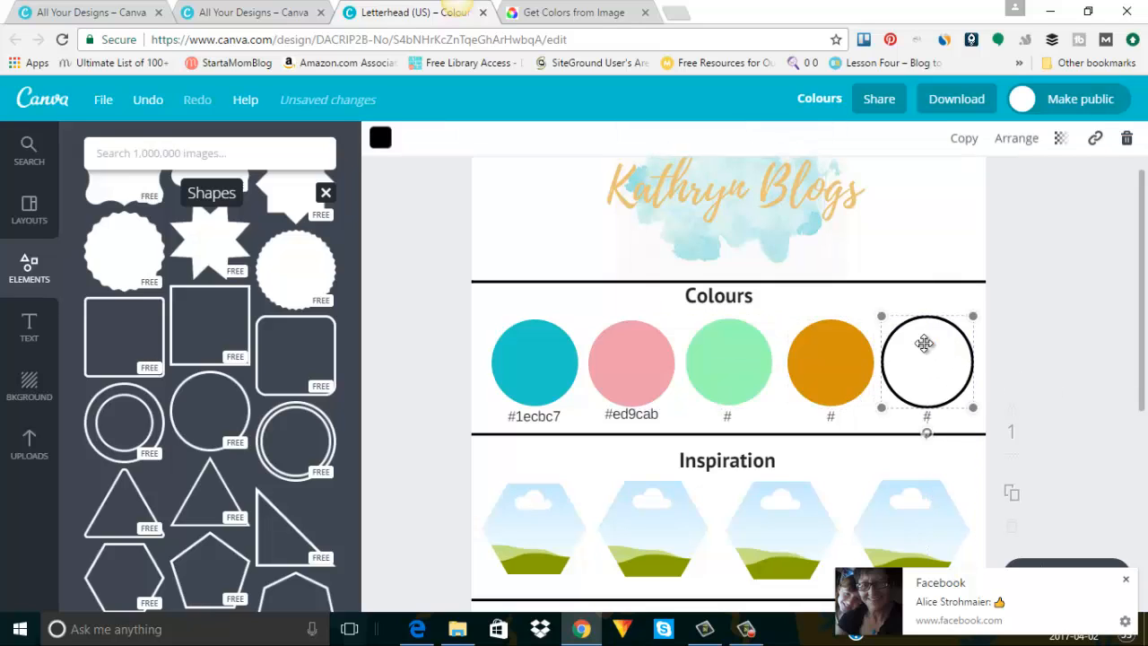
pyautogui.click(380, 141)
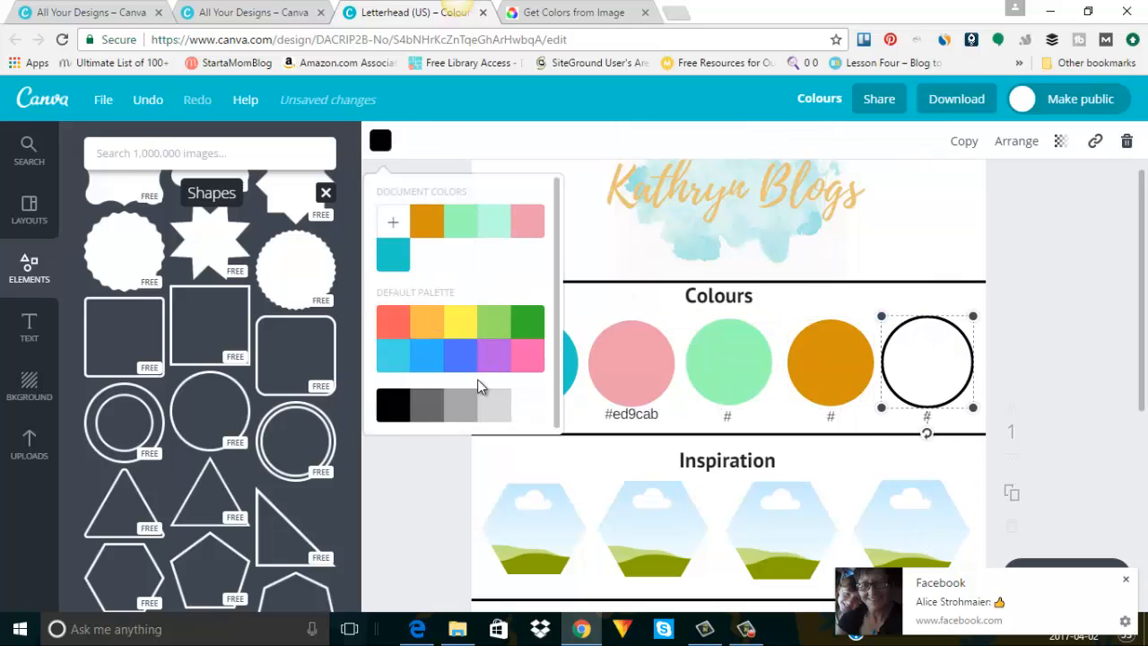
pyautogui.click(502, 414)
pyautogui.click(1027, 356)
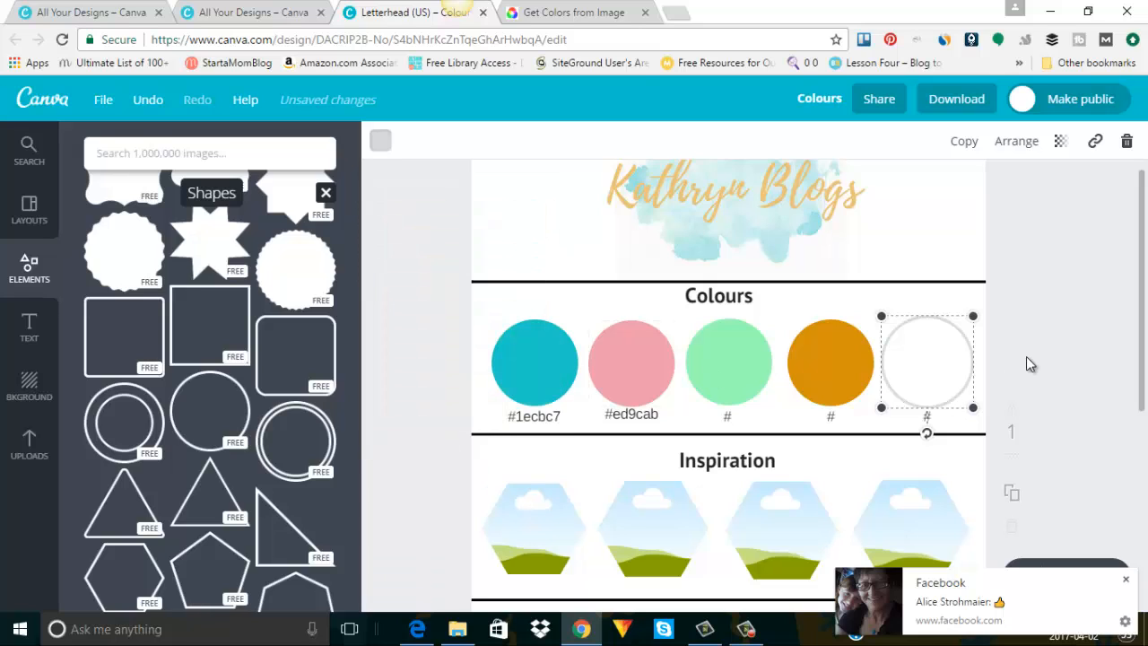
pyautogui.click(1026, 356)
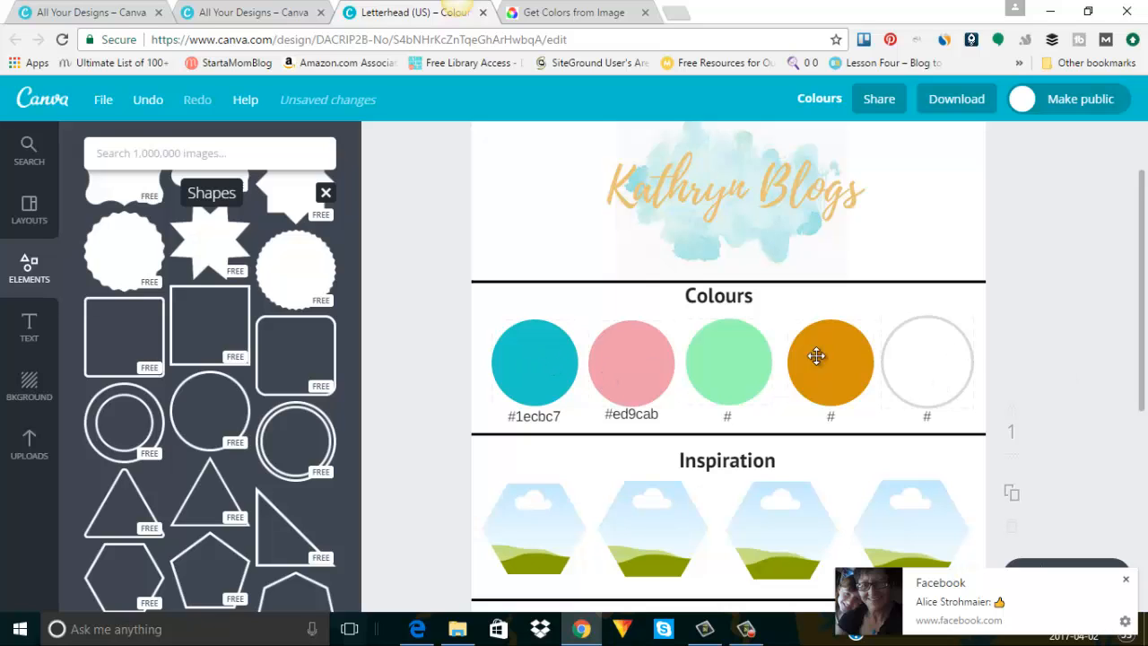
# Nudge the Fonts heading down and delete the extra hexagon, closing the gap in the row.
pyautogui.scroll(-2, 1054, 313)
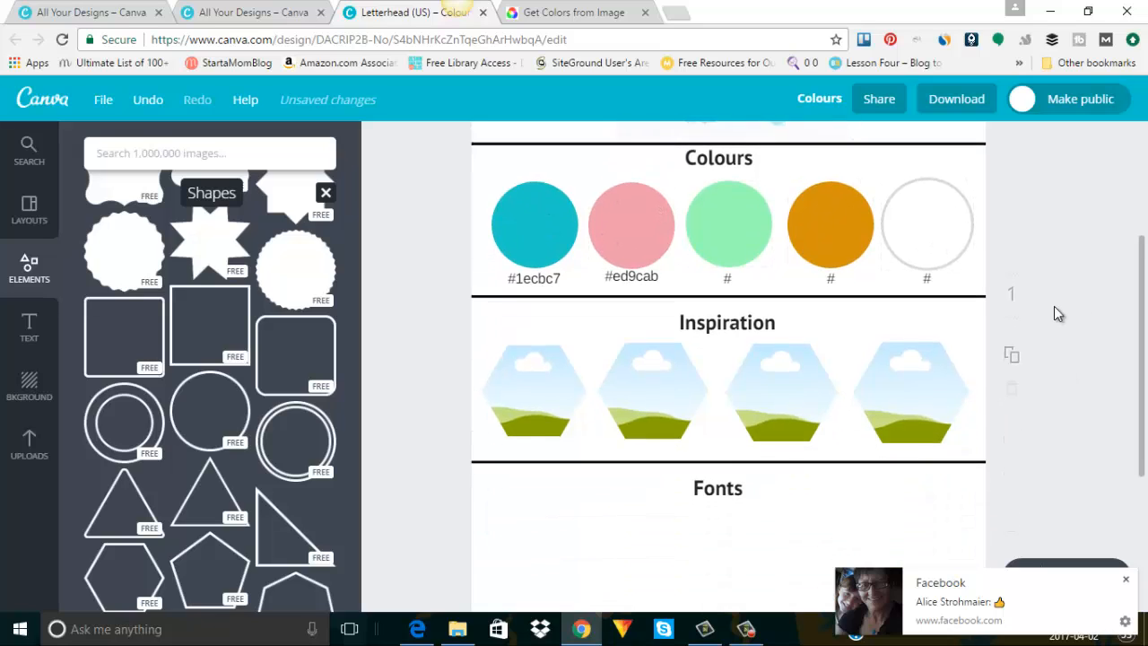
pyautogui.click(521, 347)
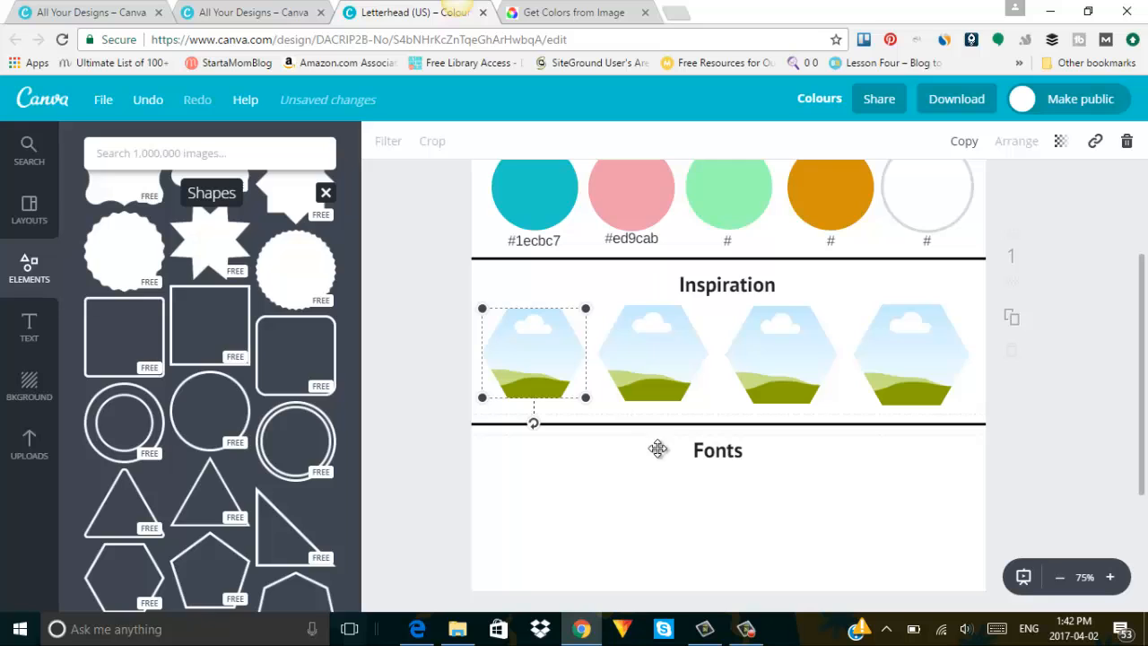
pyautogui.scroll(-1, 746, 482)
pyautogui.moveTo(713, 352); pyautogui.dragTo(715, 364)
pyautogui.click(668, 286)
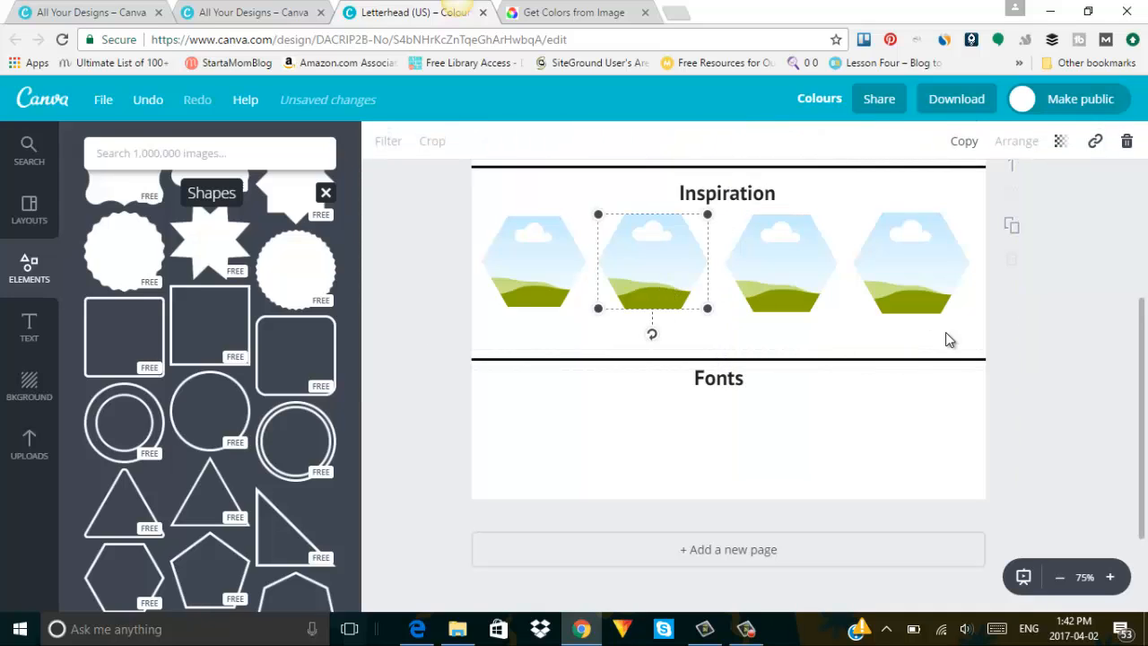
pyautogui.click(915, 277)
pyautogui.moveTo(976, 316); pyautogui.dragTo(1005, 343)
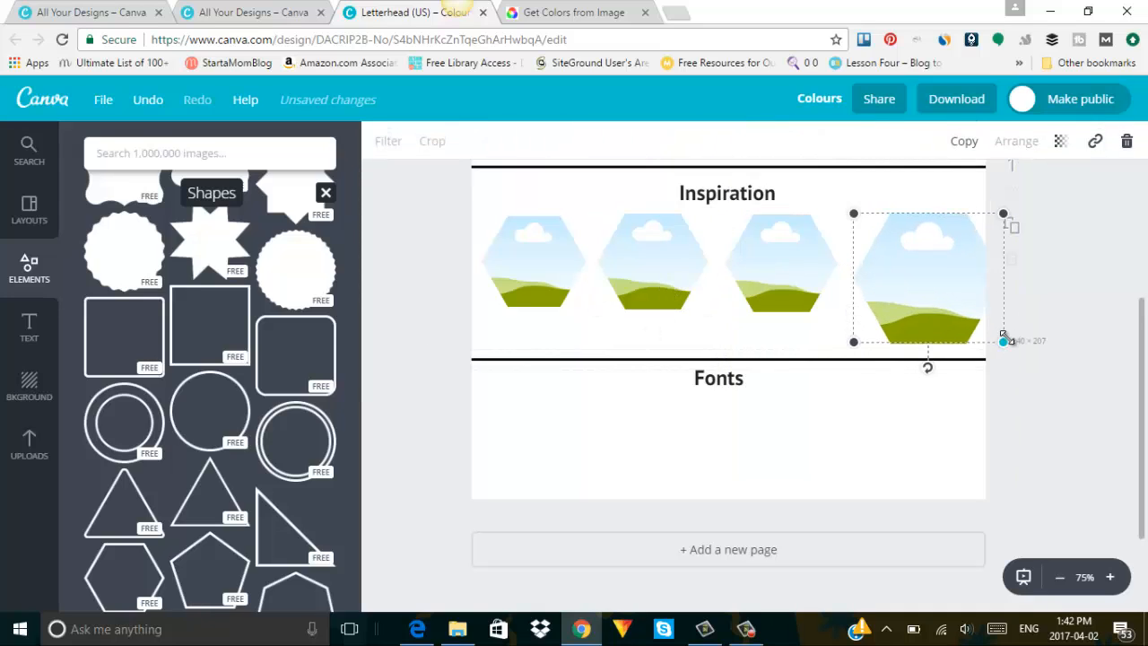
pyautogui.click(798, 272)
pyautogui.press('Delete')
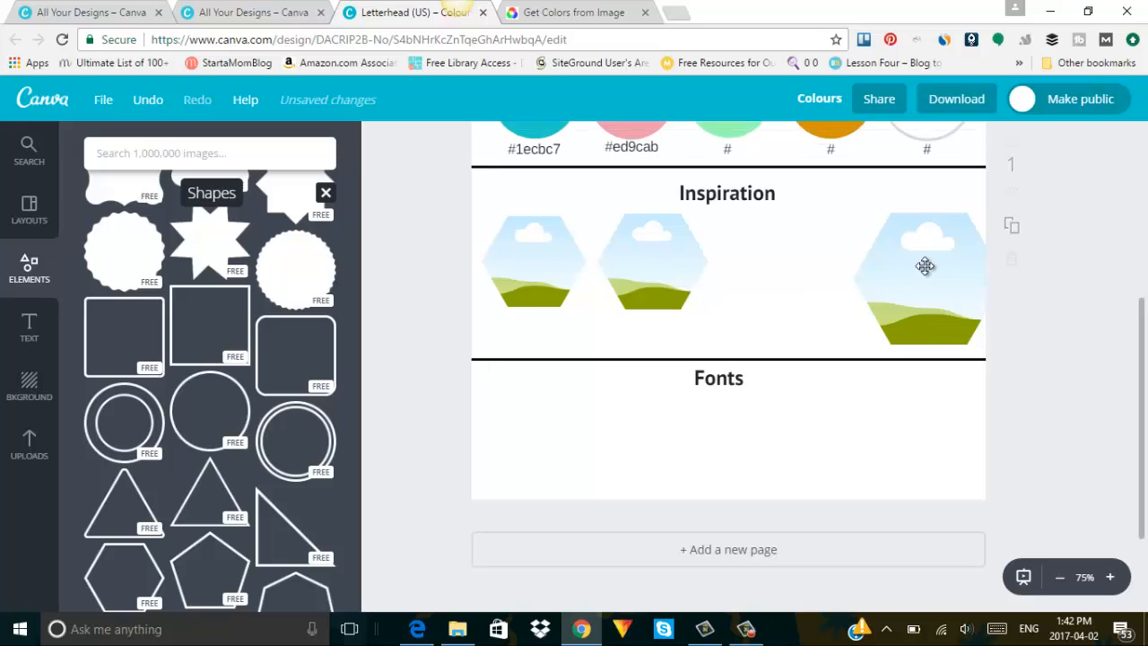
pyautogui.moveTo(927, 264); pyautogui.dragTo(866, 261)
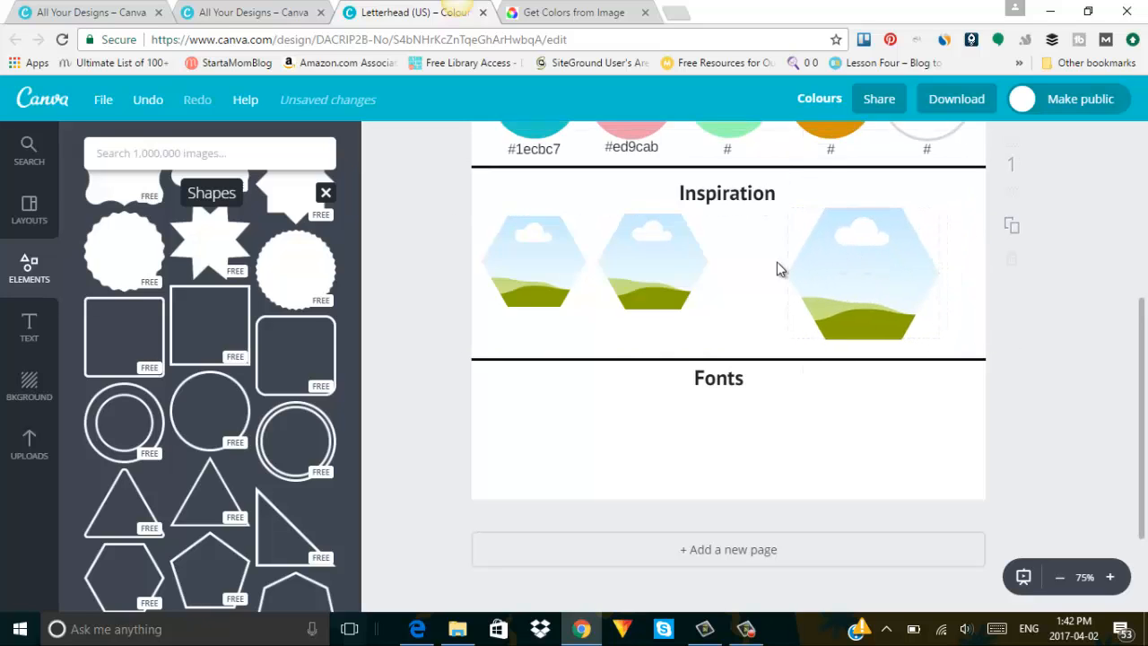
# Enlarge and realign the hexagons so three sit evenly across the Inspiration row.
pyautogui.click(692, 263)
pyautogui.moveTo(709, 310); pyautogui.dragTo(756, 344)
pyautogui.moveTo(682, 307); pyautogui.dragTo(702, 301)
pyautogui.click(541, 269)
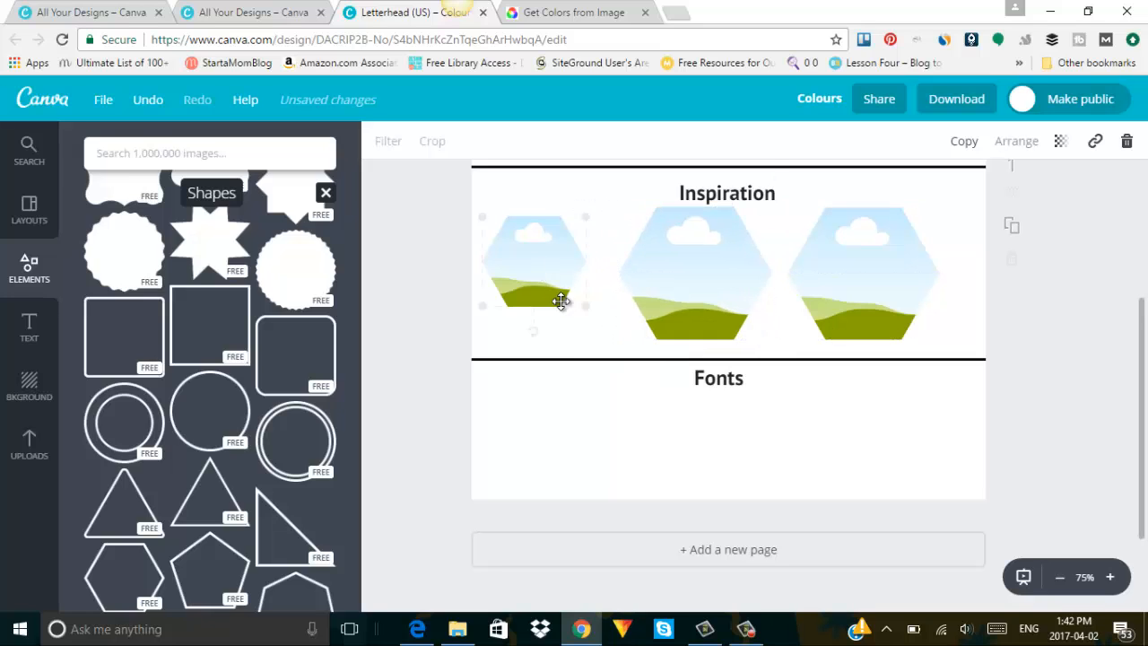
pyautogui.moveTo(615, 335); pyautogui.dragTo(629, 342)
pyautogui.moveTo(857, 308); pyautogui.dragTo(874, 307)
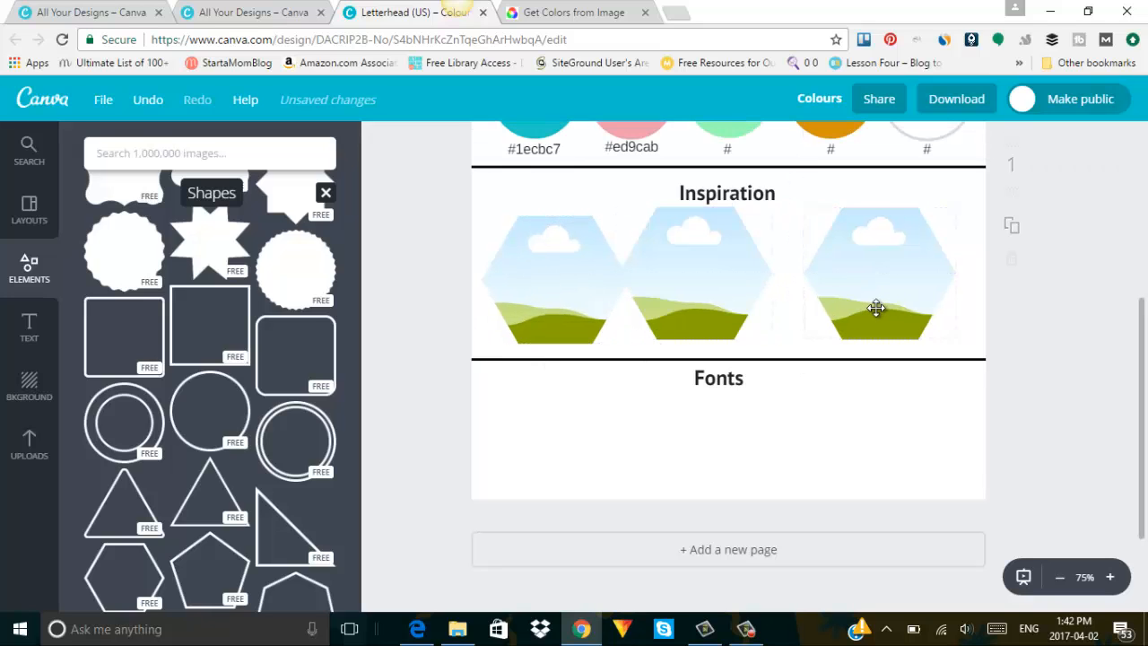
pyautogui.moveTo(732, 275); pyautogui.dragTo(769, 275)
pyautogui.moveTo(861, 279); pyautogui.dragTo(872, 278)
# Size the left hexagon to 250×216 and fine-tune its position, briefly checking the colour-picker page.
pyautogui.click(579, 276)
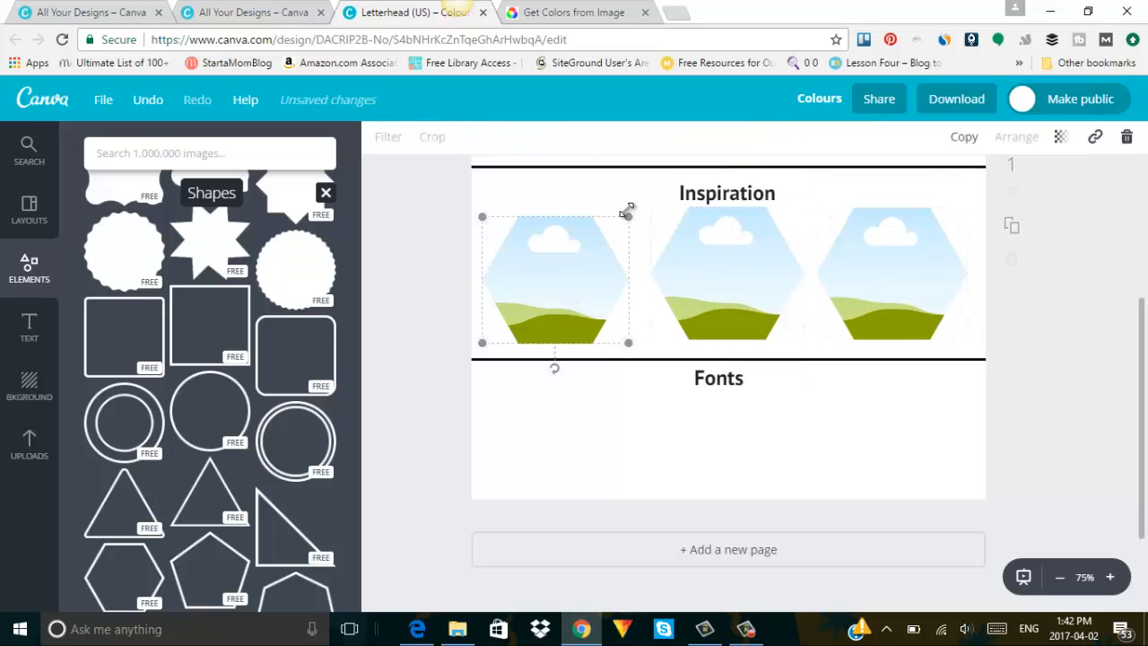
pyautogui.moveTo(636, 210); pyautogui.dragTo(644, 201)
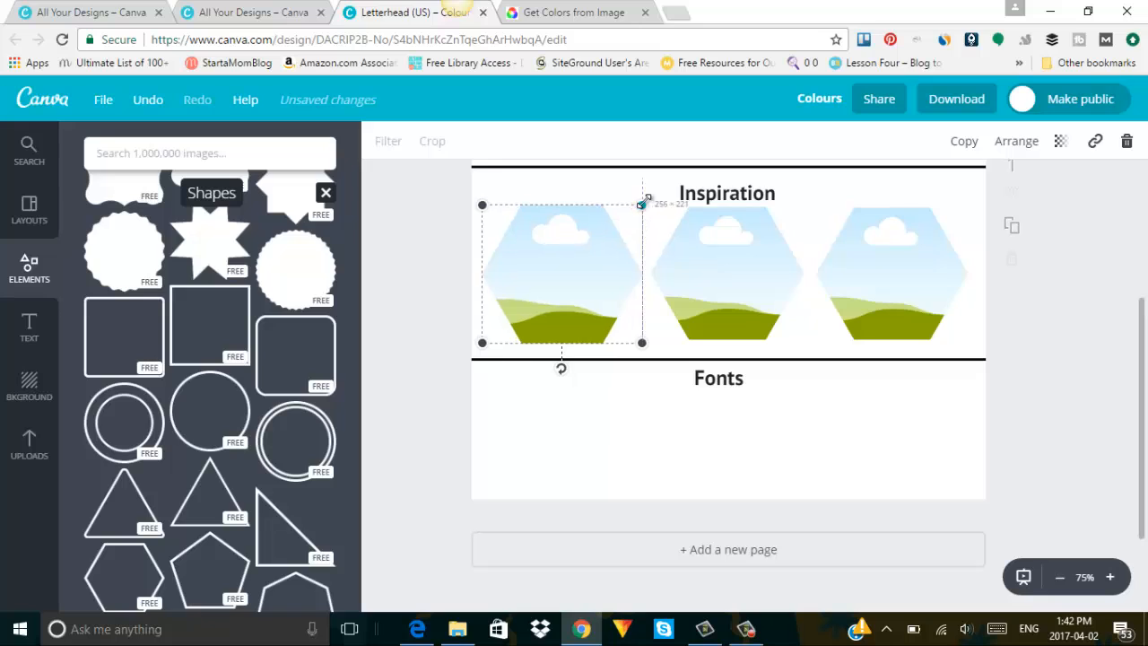
pyautogui.moveTo(558, 257); pyautogui.dragTo(558, 259)
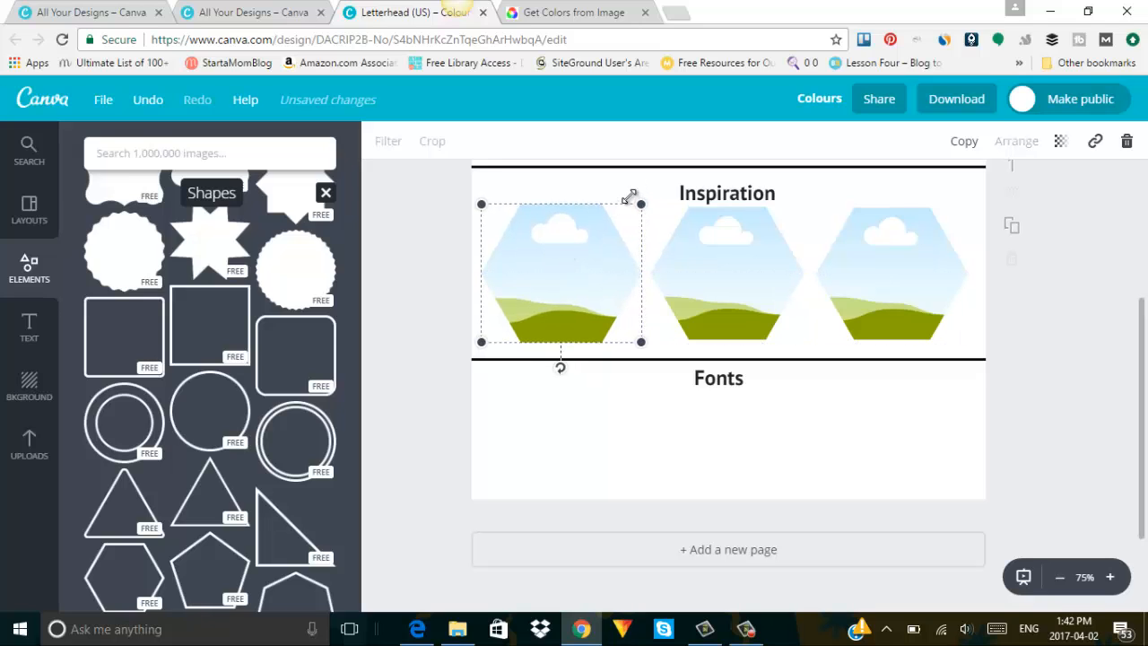
pyautogui.moveTo(640, 203); pyautogui.dragTo(638, 205)
pyautogui.moveTo(592, 267); pyautogui.dragTo(592, 264)
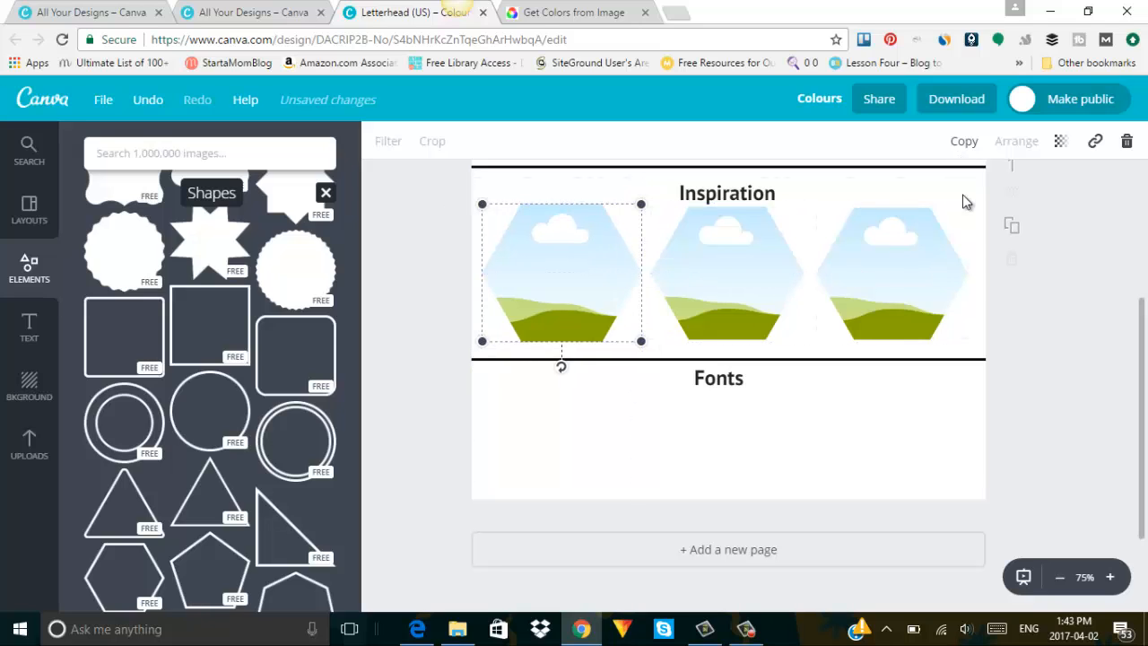
pyautogui.click(1060, 269)
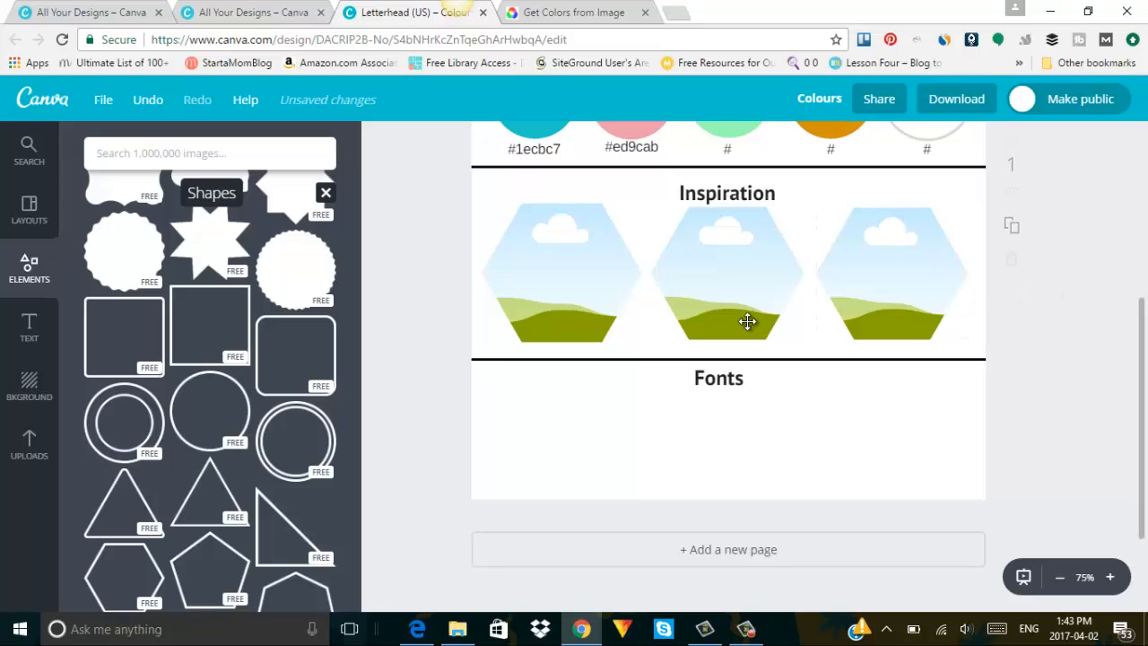
pyautogui.click(574, 11)
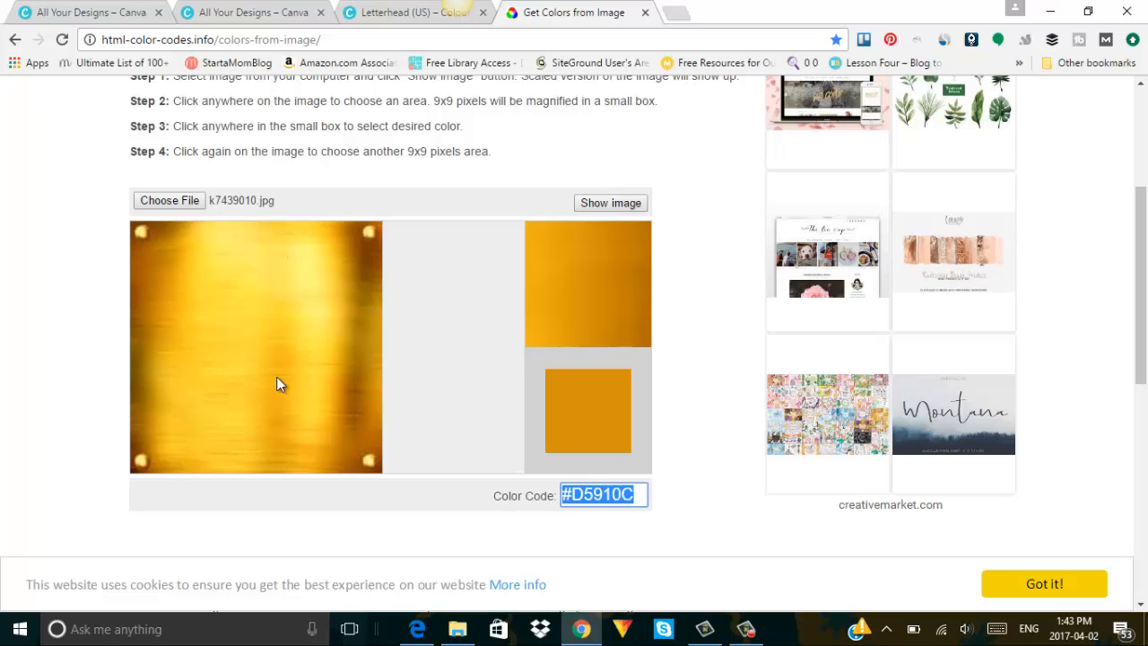
pyautogui.click(351, 9)
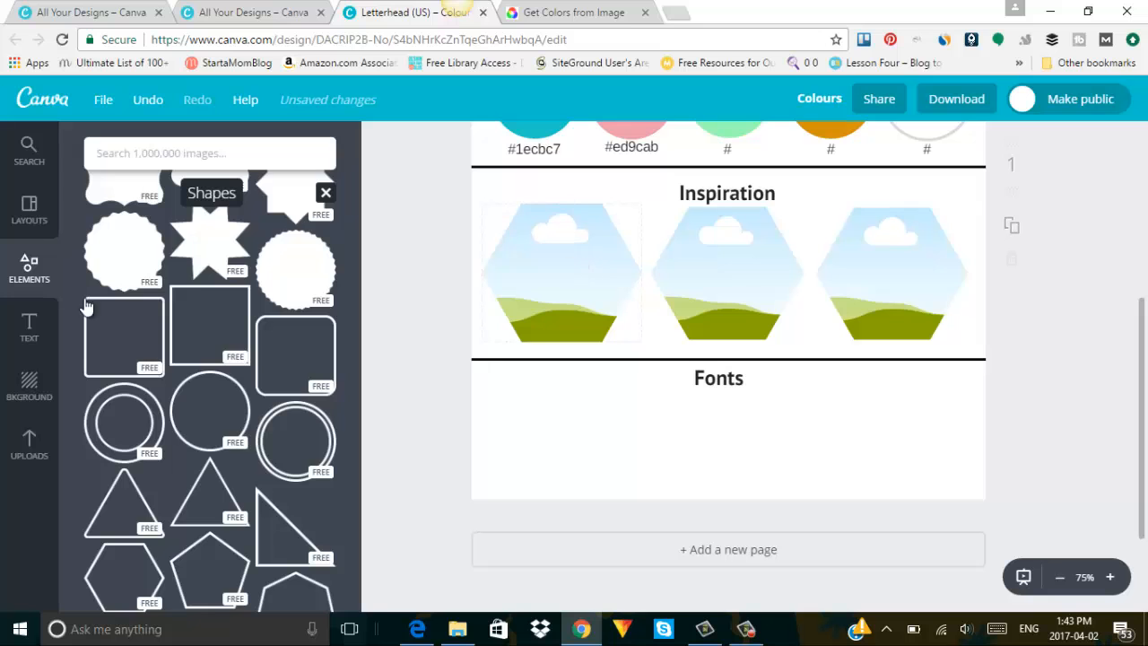
# Drop the uploaded chevron image into the left hexagon, enlarging and shifting it inside the frame.
pyautogui.click(30, 441)
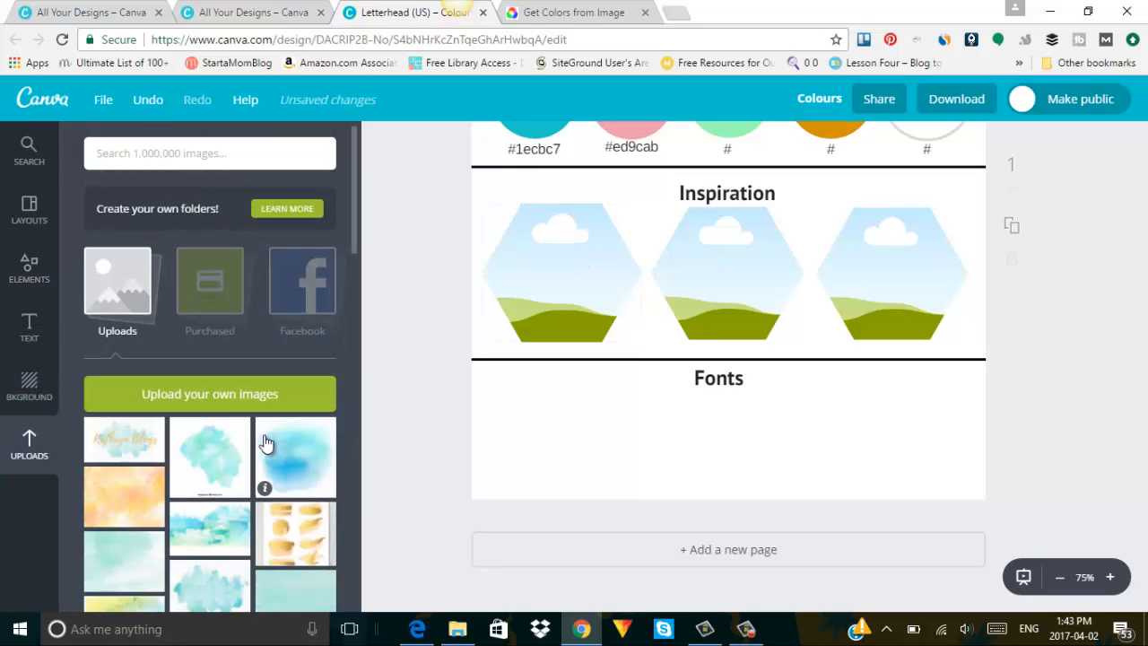
pyautogui.scroll(-5, 265, 442)
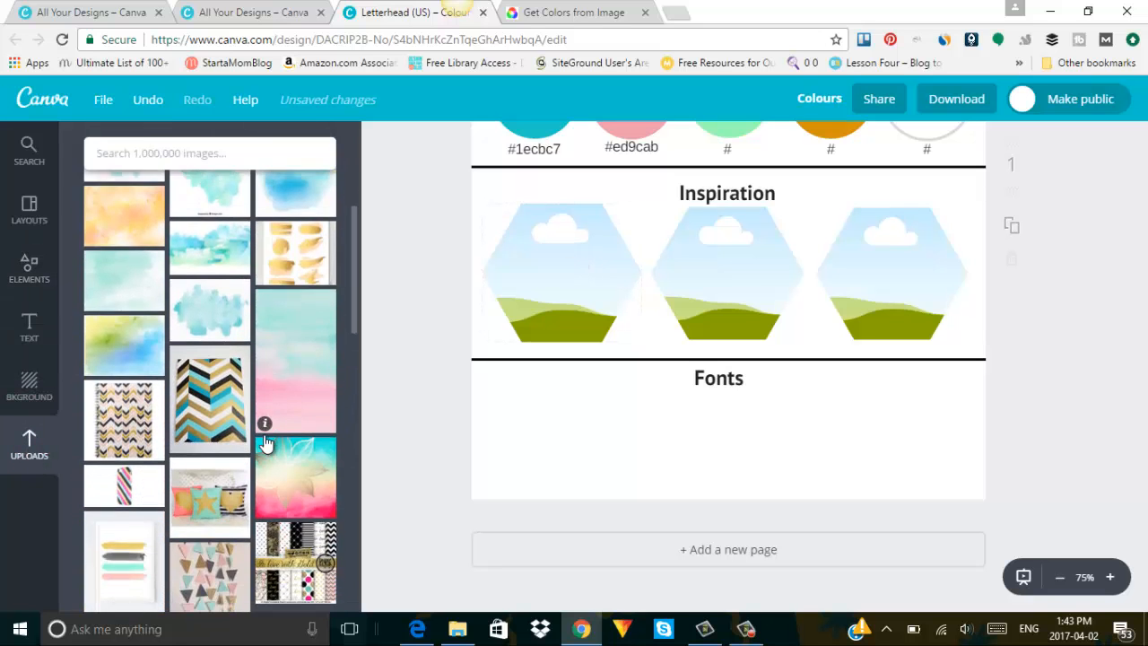
pyautogui.click(199, 389)
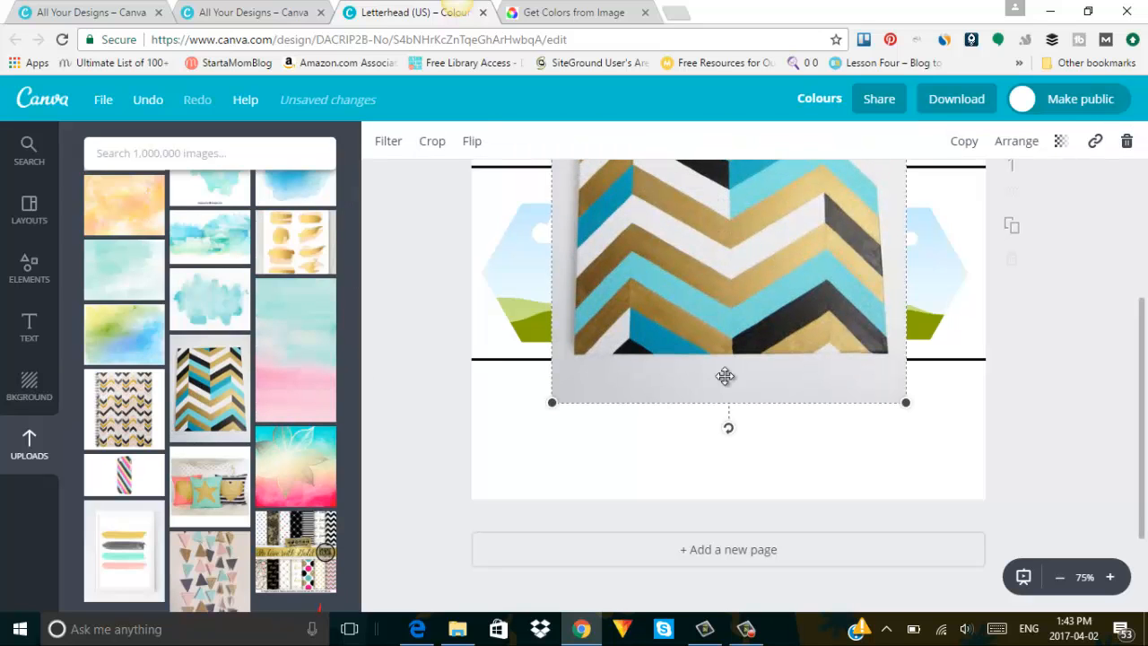
pyautogui.moveTo(724, 376); pyautogui.dragTo(589, 310)
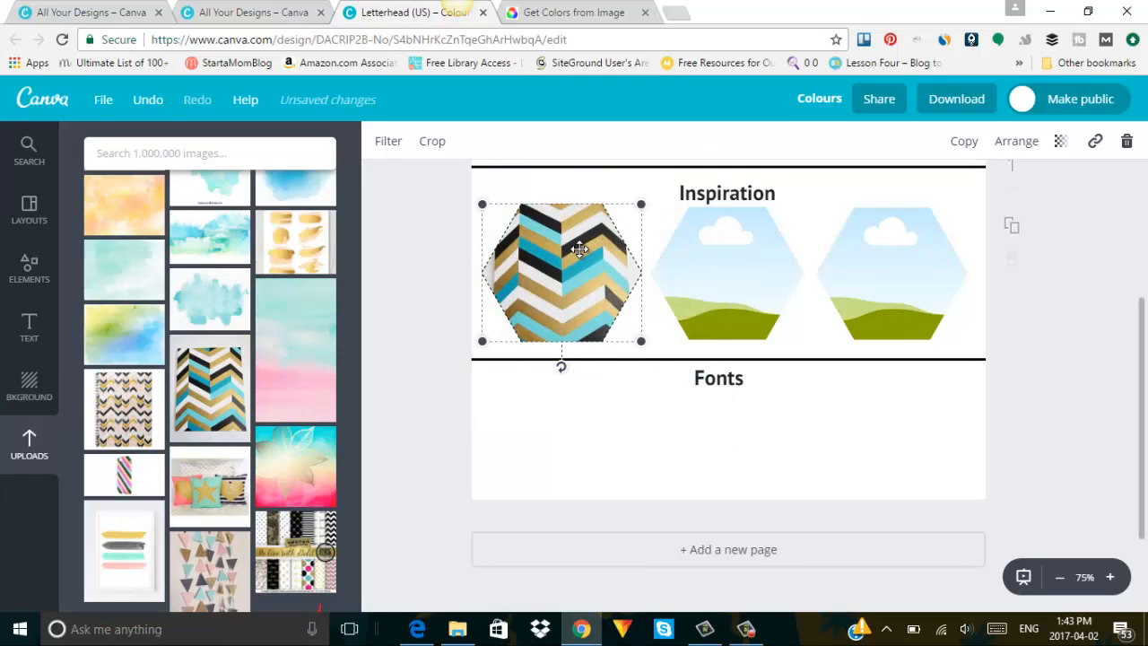
pyautogui.doubleClick(535, 271)
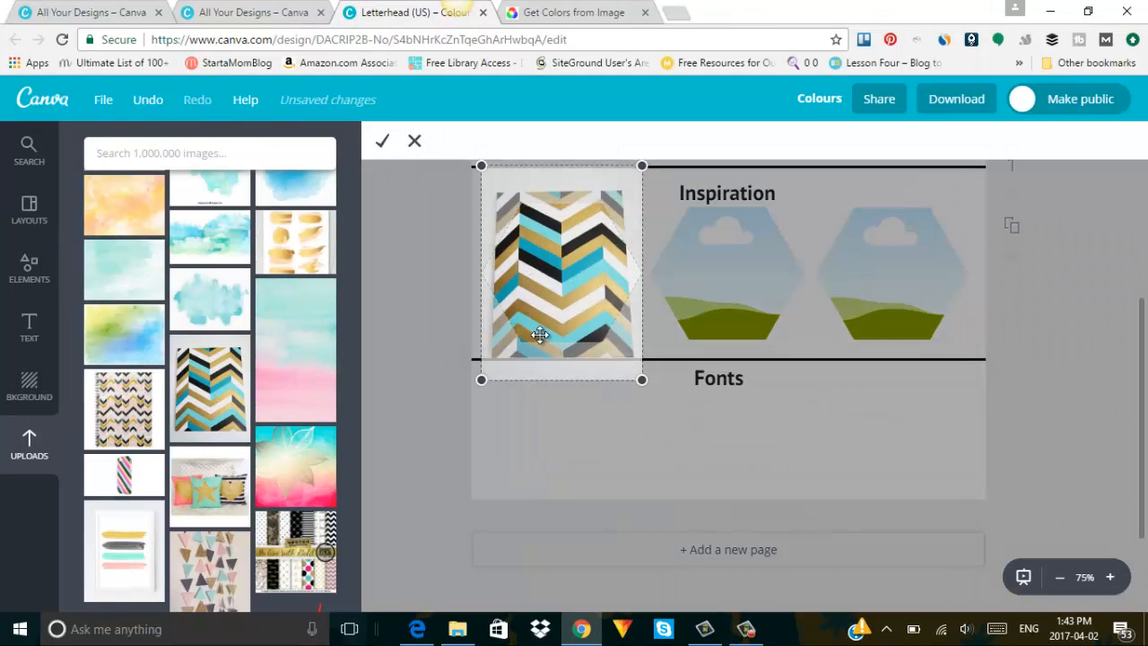
pyautogui.moveTo(451, 429); pyautogui.dragTo(396, 493)
pyautogui.moveTo(494, 377); pyautogui.dragTo(505, 374)
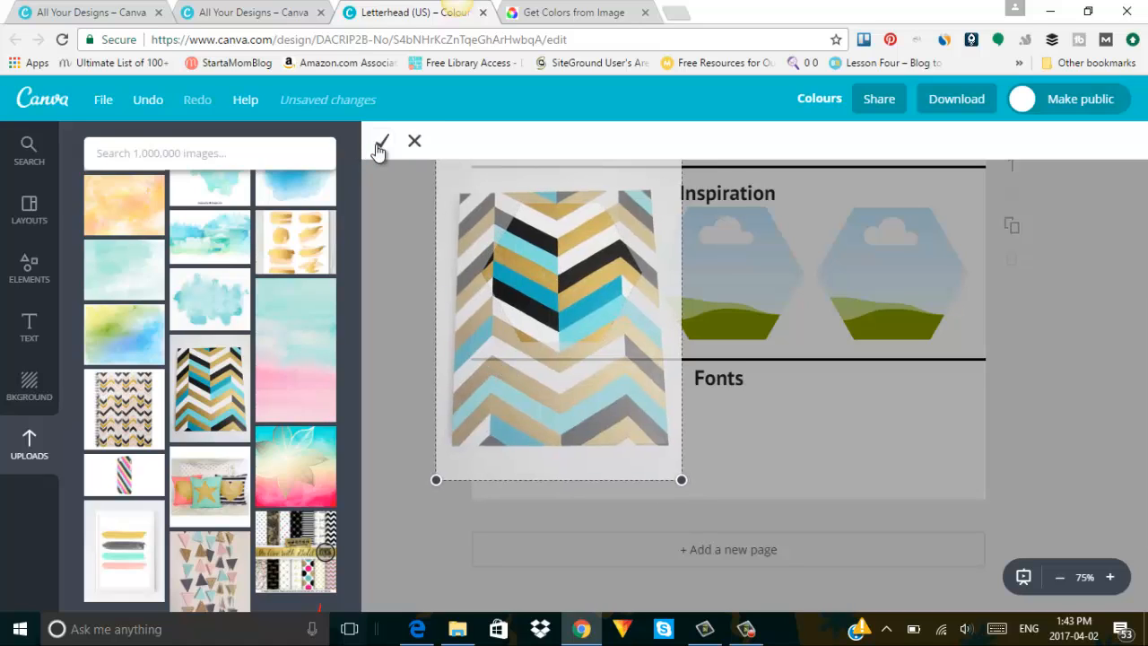
pyautogui.click(380, 145)
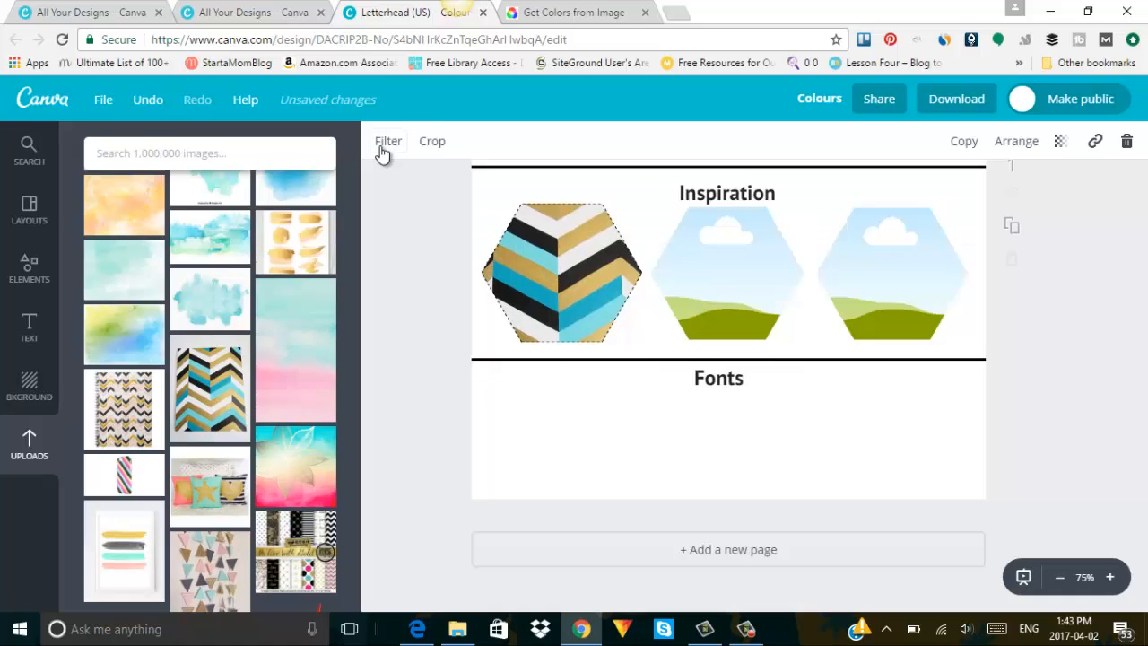
pyautogui.click(419, 512)
pyautogui.click(734, 260)
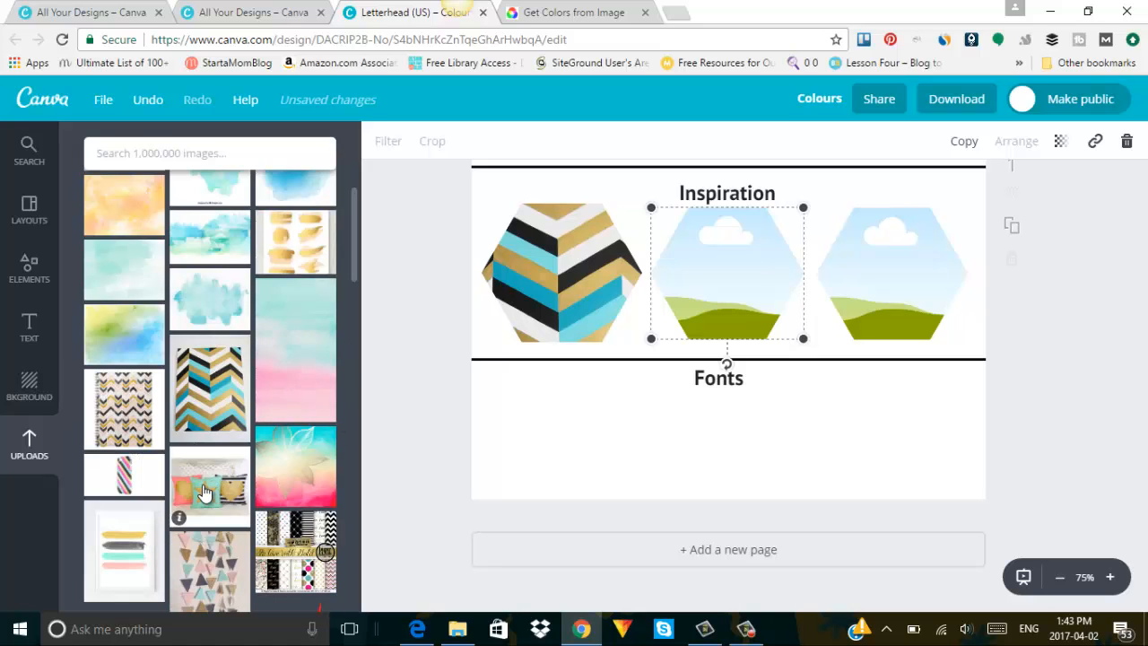
# Place the star-and-heart pillows photo in the middle hexagon, enlarged and centred within the frame.
pyautogui.moveTo(205, 493); pyautogui.dragTo(761, 259)
pyautogui.moveTo(751, 308); pyautogui.dragTo(755, 296)
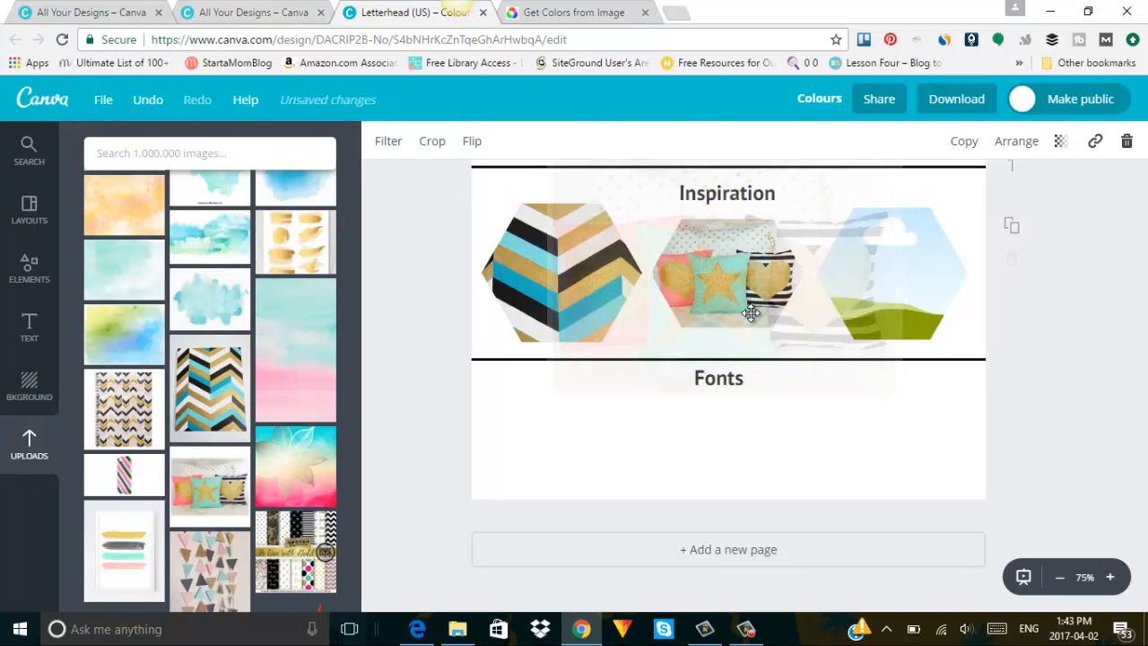
pyautogui.doubleClick(751, 286)
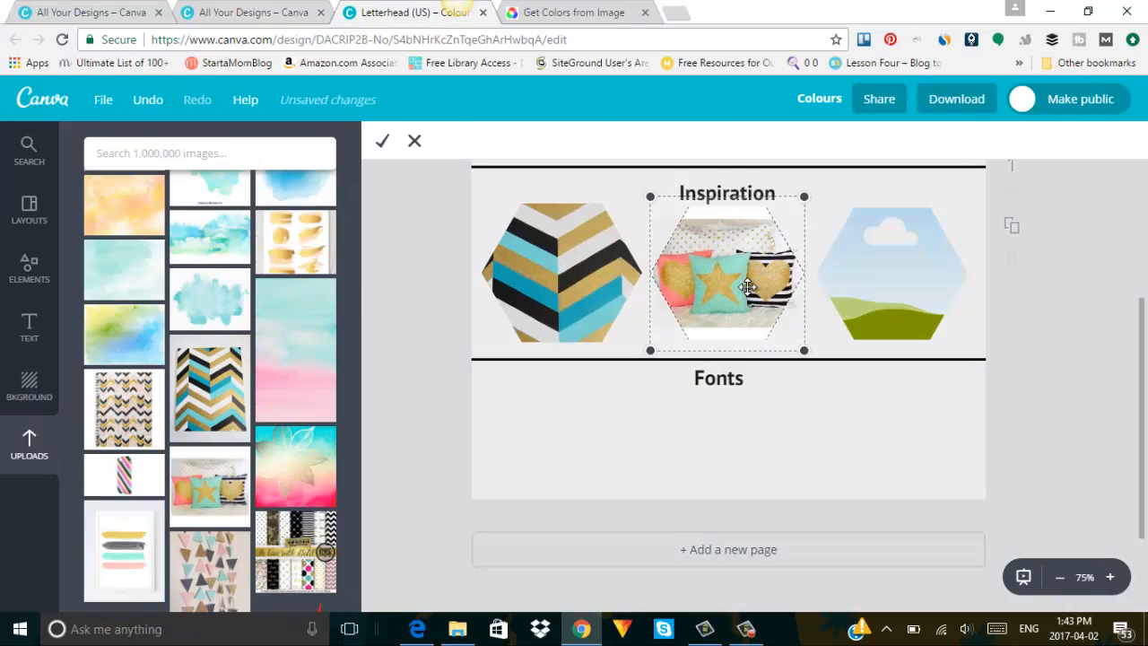
pyautogui.moveTo(652, 351); pyautogui.dragTo(587, 410)
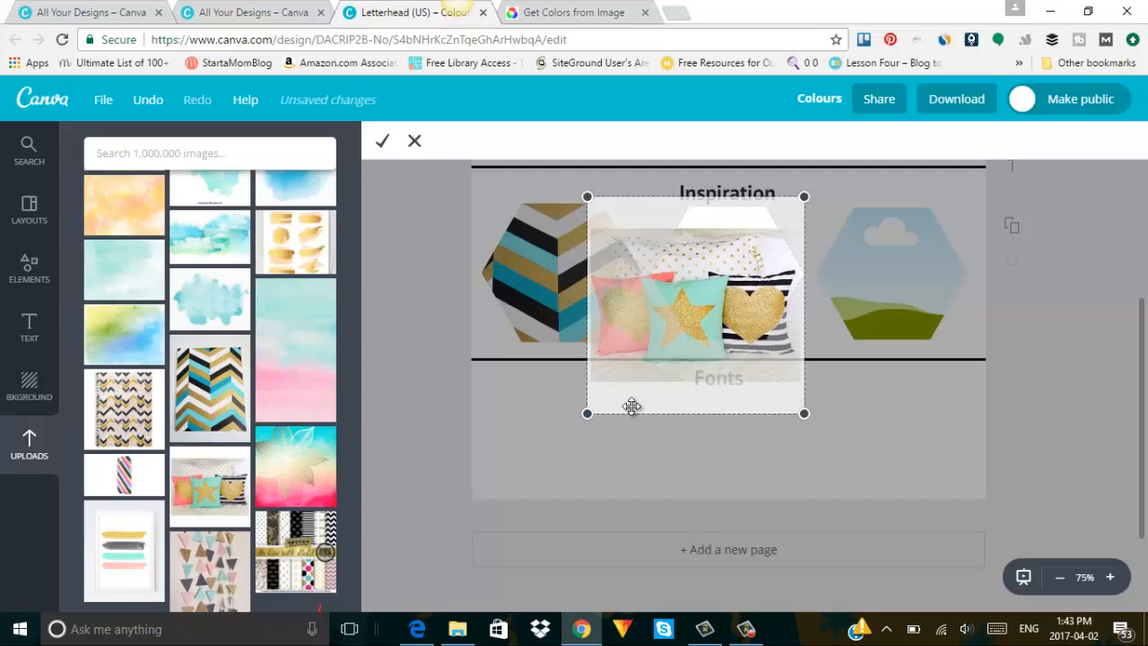
pyautogui.moveTo(771, 260); pyautogui.dragTo(820, 222)
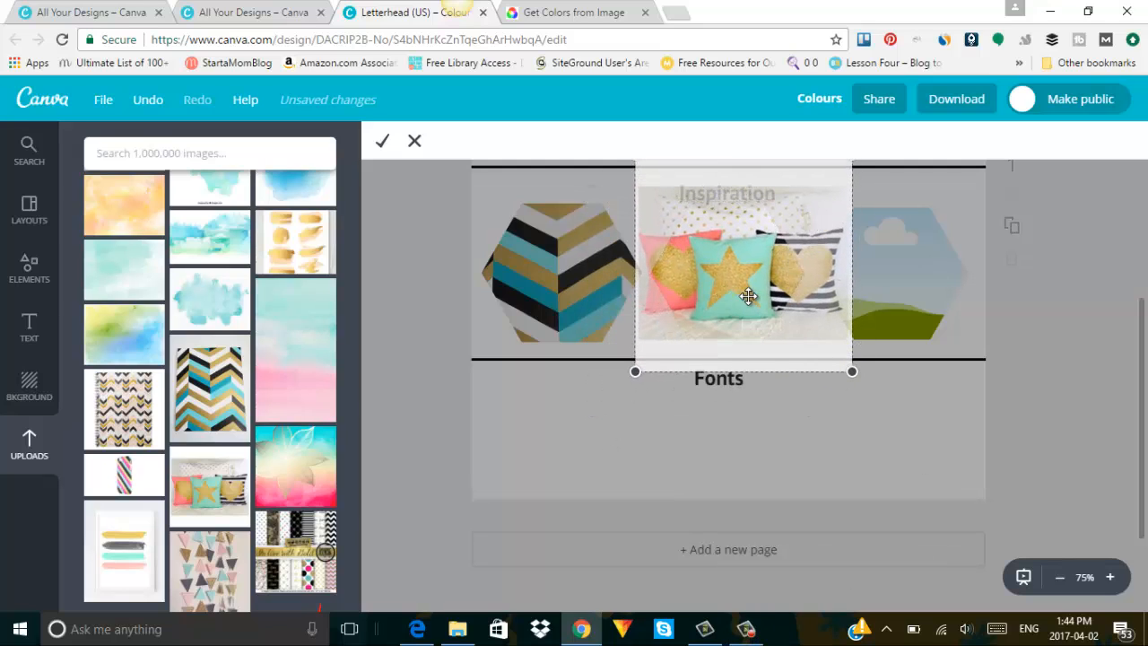
pyautogui.moveTo(726, 297); pyautogui.dragTo(741, 298)
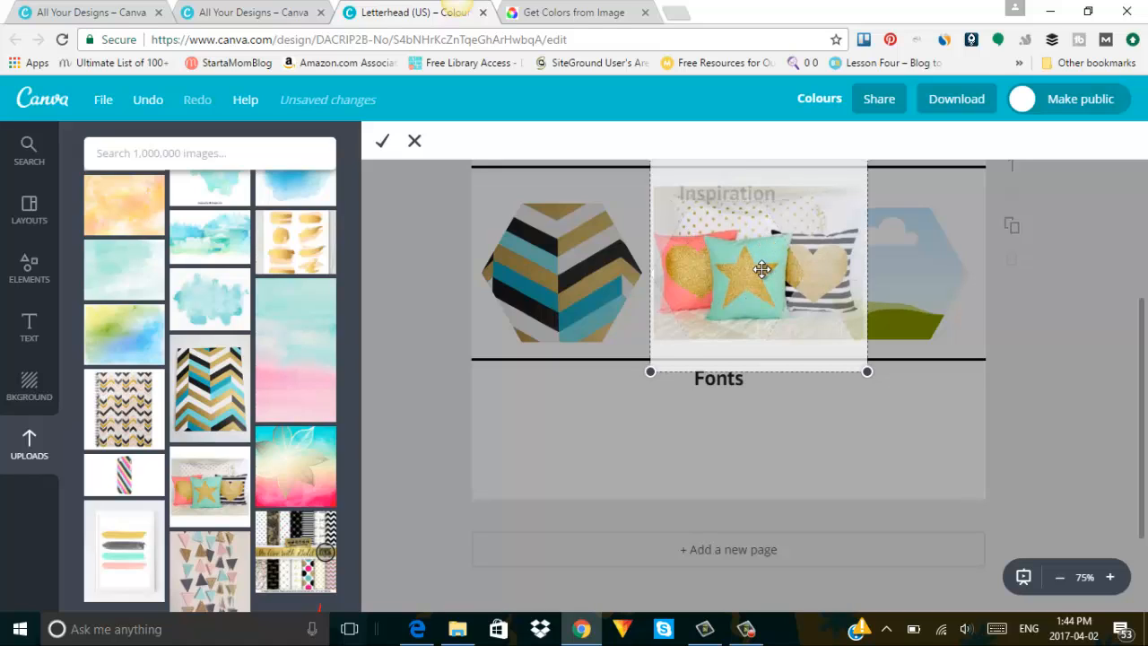
pyautogui.moveTo(758, 267); pyautogui.dragTo(677, 273)
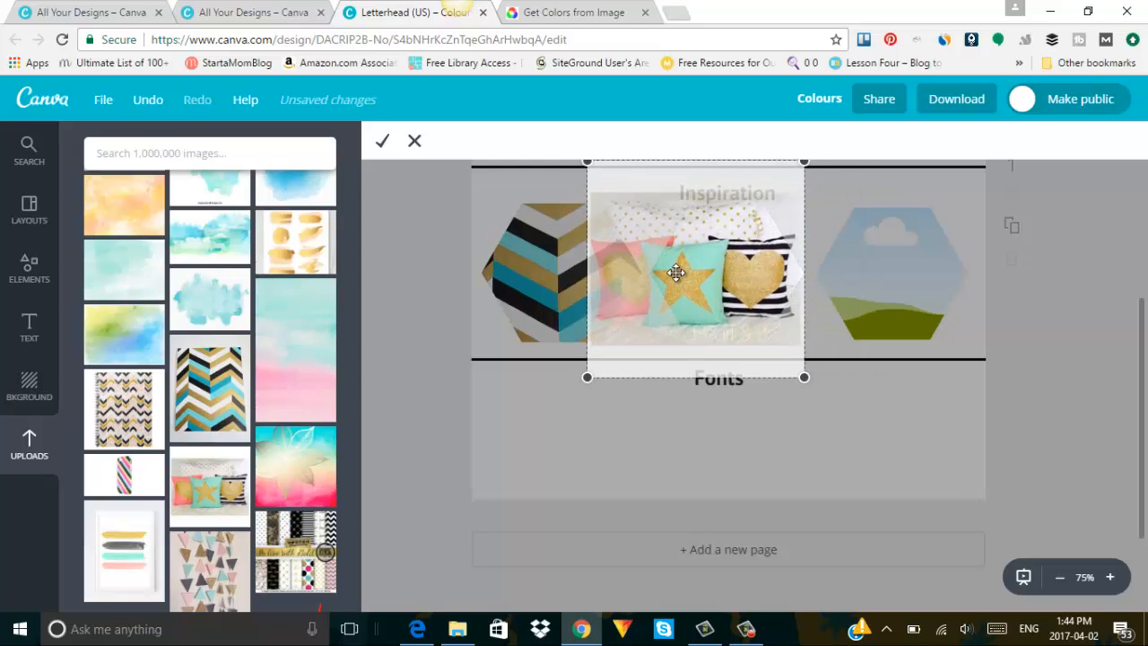
pyautogui.click(749, 632)
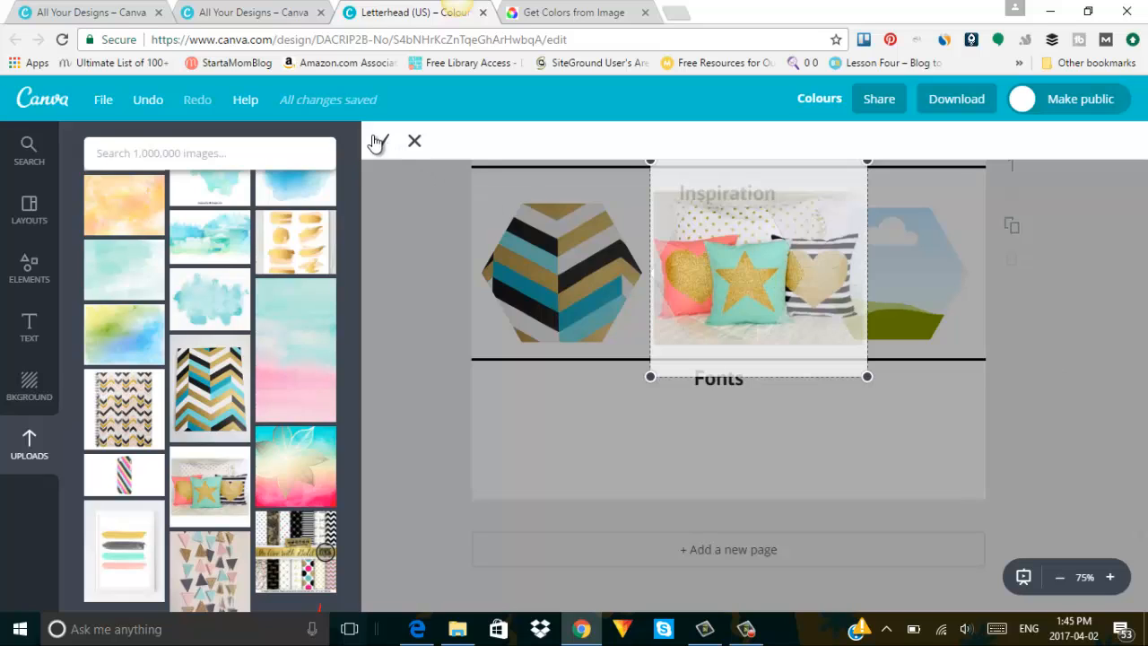
pyautogui.click(376, 143)
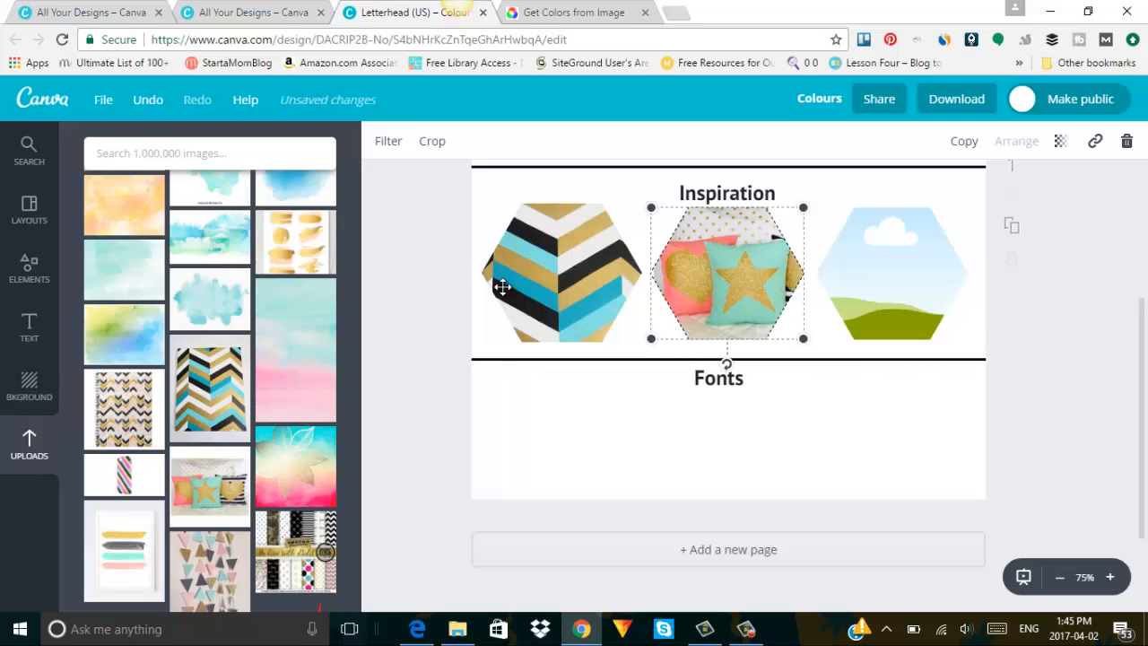
pyautogui.click(1070, 313)
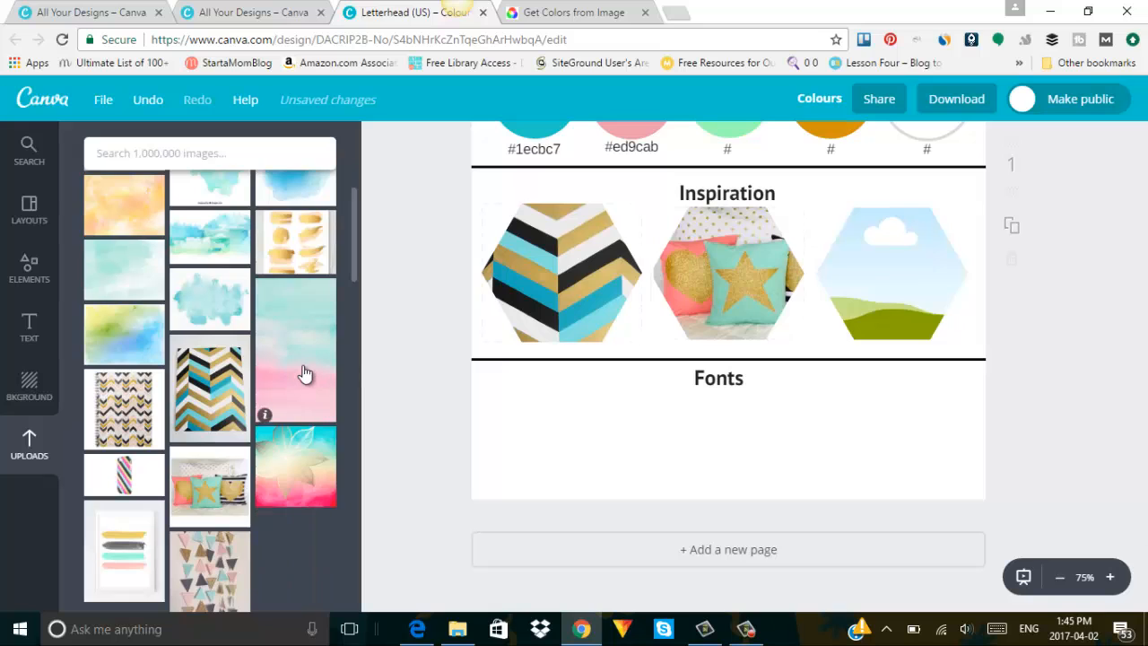
# Drag the turquoise watercolour upload into the right hexagon frame.
pyautogui.scroll(3, 300, 374)
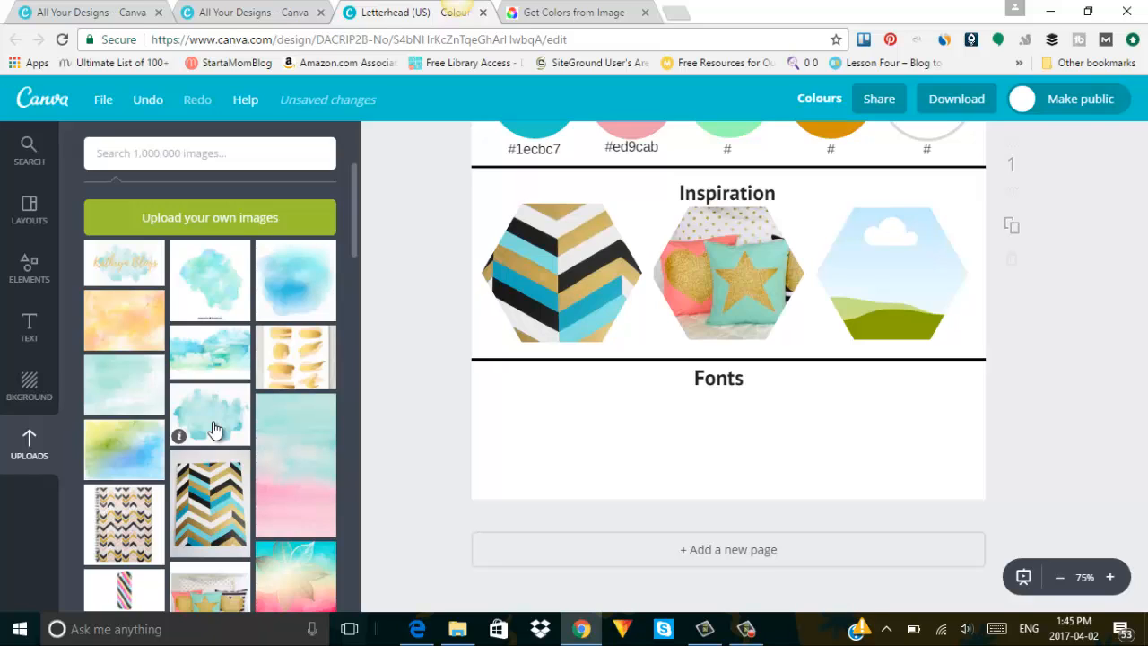
pyautogui.moveTo(212, 421); pyautogui.dragTo(735, 184)
pyautogui.moveTo(862, 286); pyautogui.dragTo(917, 309)
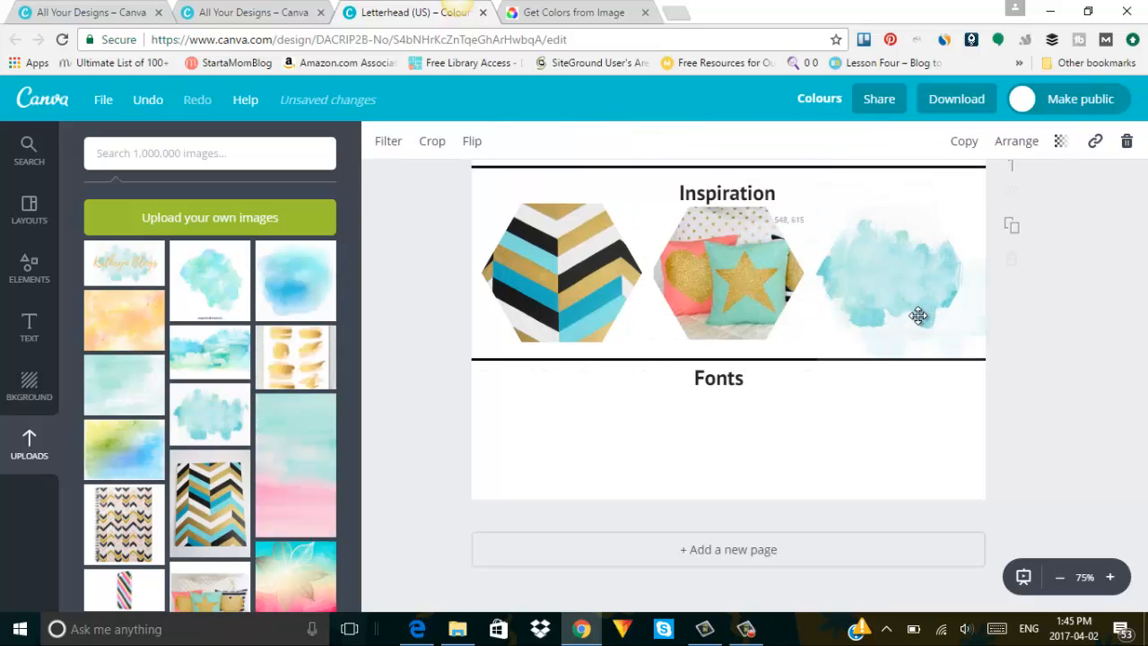
pyautogui.click(1117, 311)
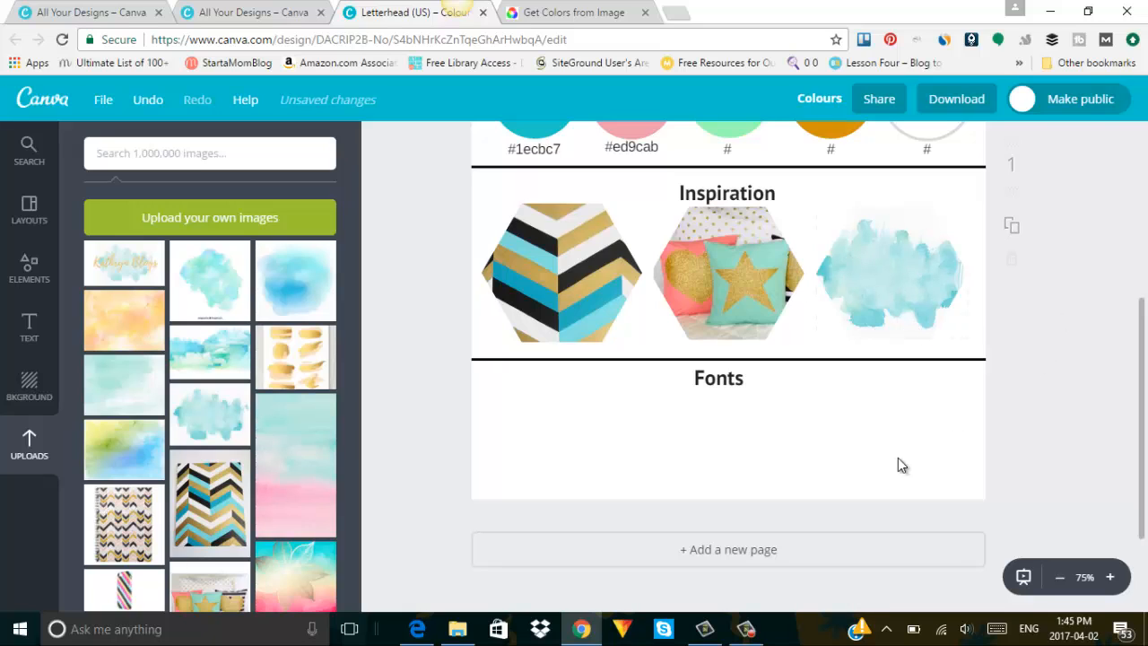
pyautogui.moveTo(1139, 451); pyautogui.dragTo(1144, 362)
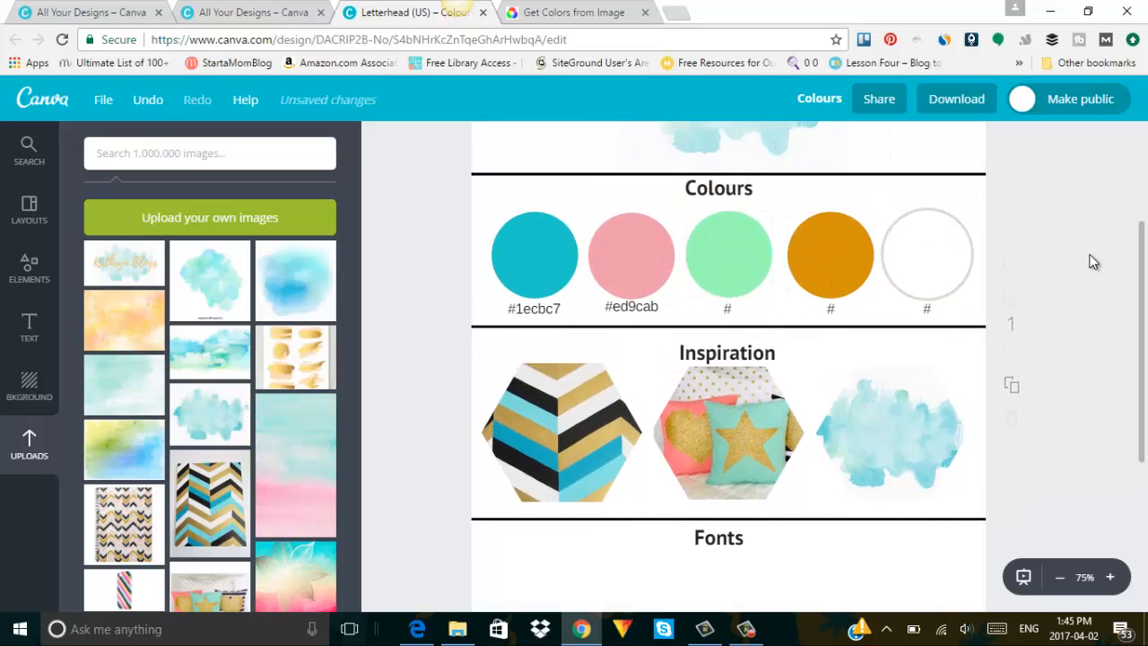
pyautogui.moveTo(1145, 330); pyautogui.dragTo(1138, 418)
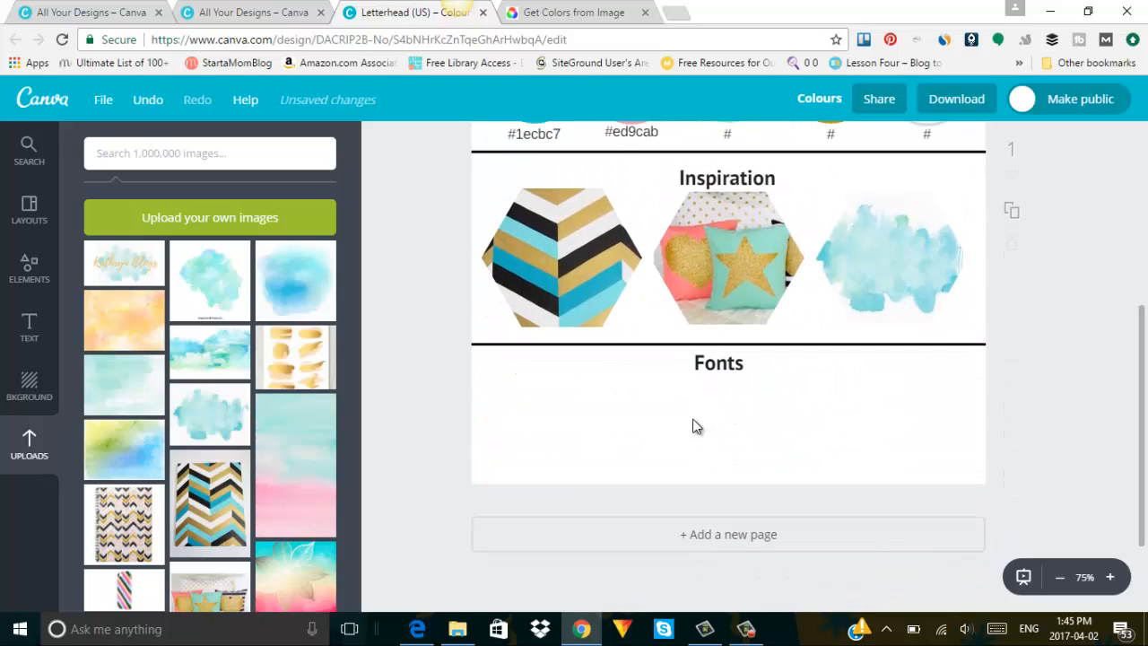
# Add an 'Add subheading' text box under the Fonts heading.
pyautogui.click(29, 318)
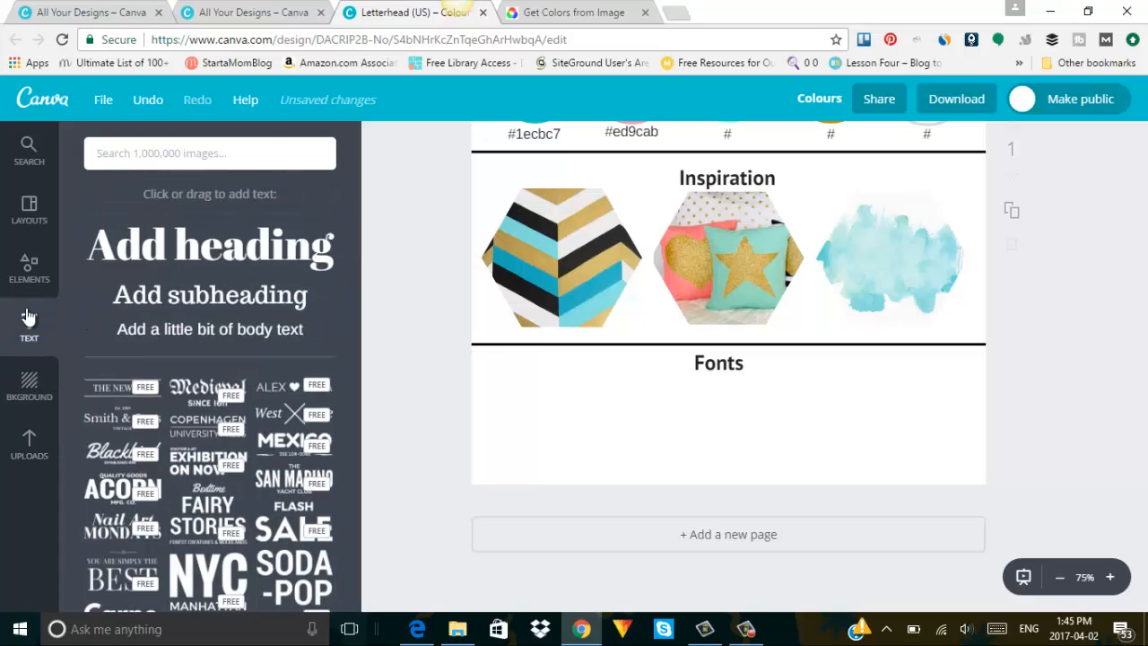
pyautogui.click(232, 300)
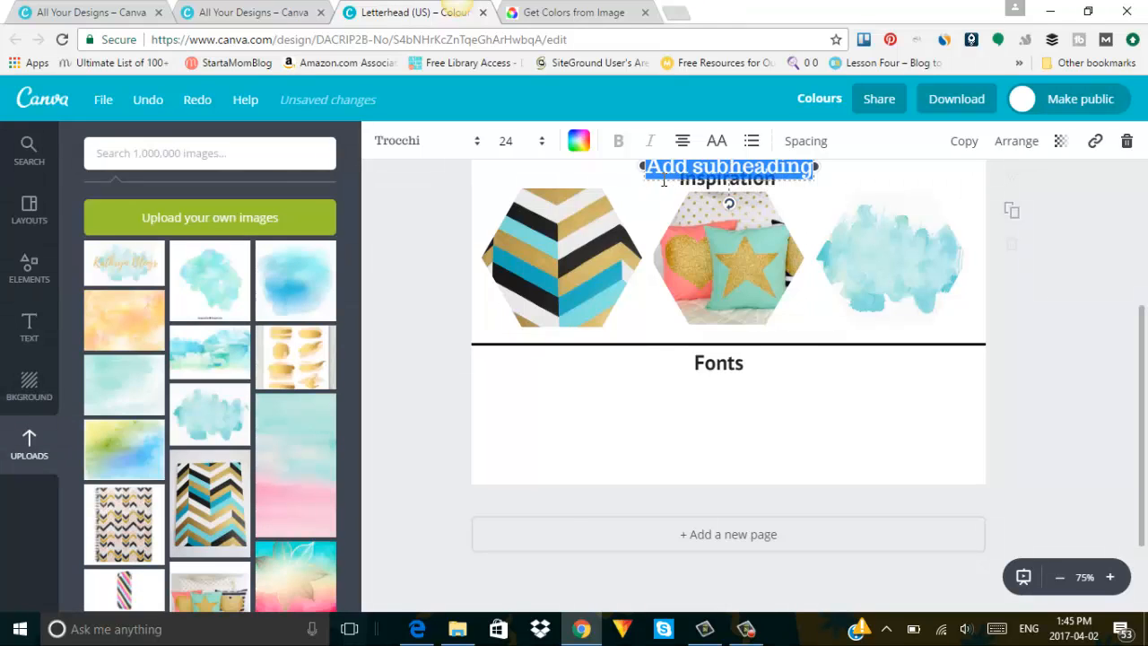
pyautogui.moveTo(645, 271); pyautogui.dragTo(535, 440)
pyautogui.moveTo(536, 436); pyautogui.dragTo(535, 431)
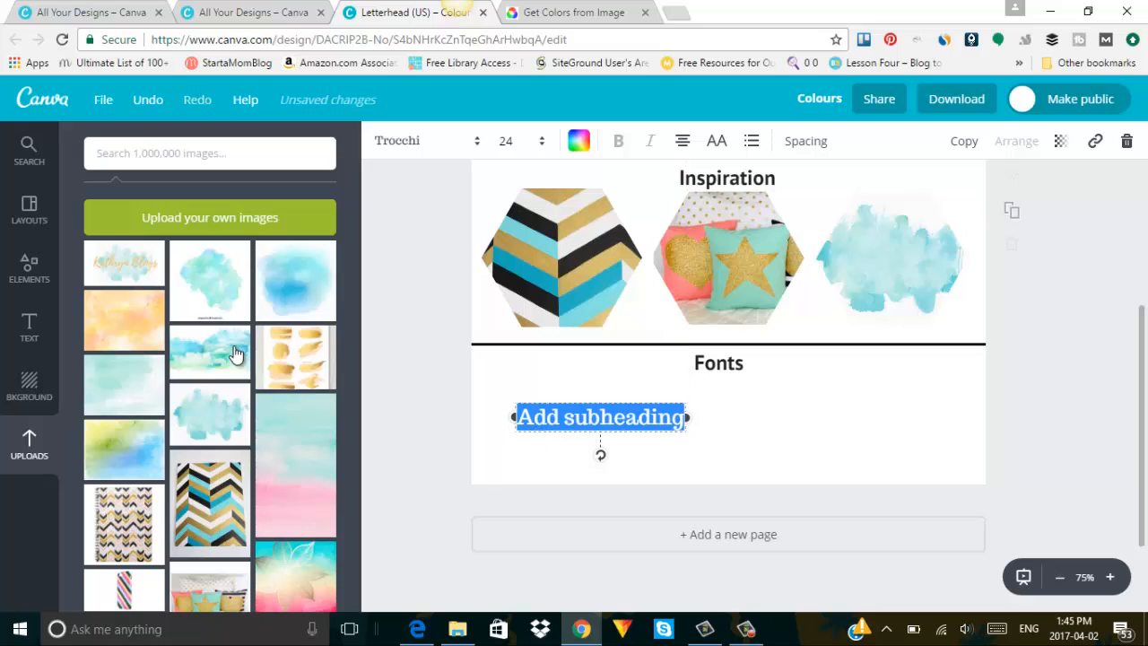
# Add a second subheading box to the right of the first under Fonts.
pyautogui.click(28, 329)
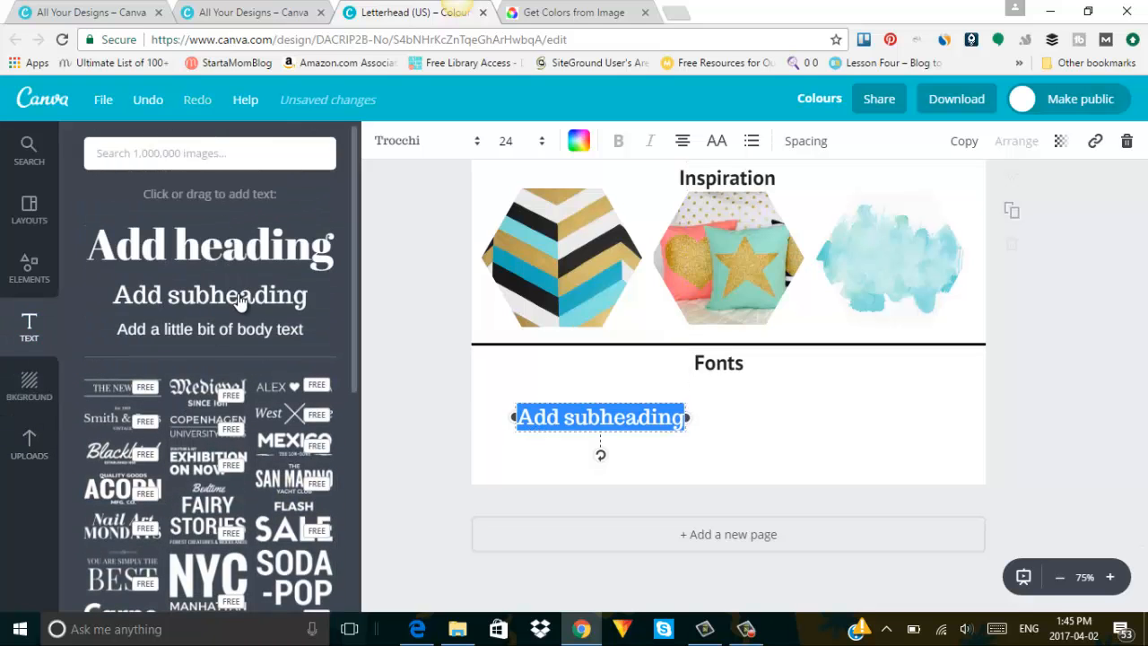
pyautogui.moveTo(242, 296); pyautogui.dragTo(762, 168)
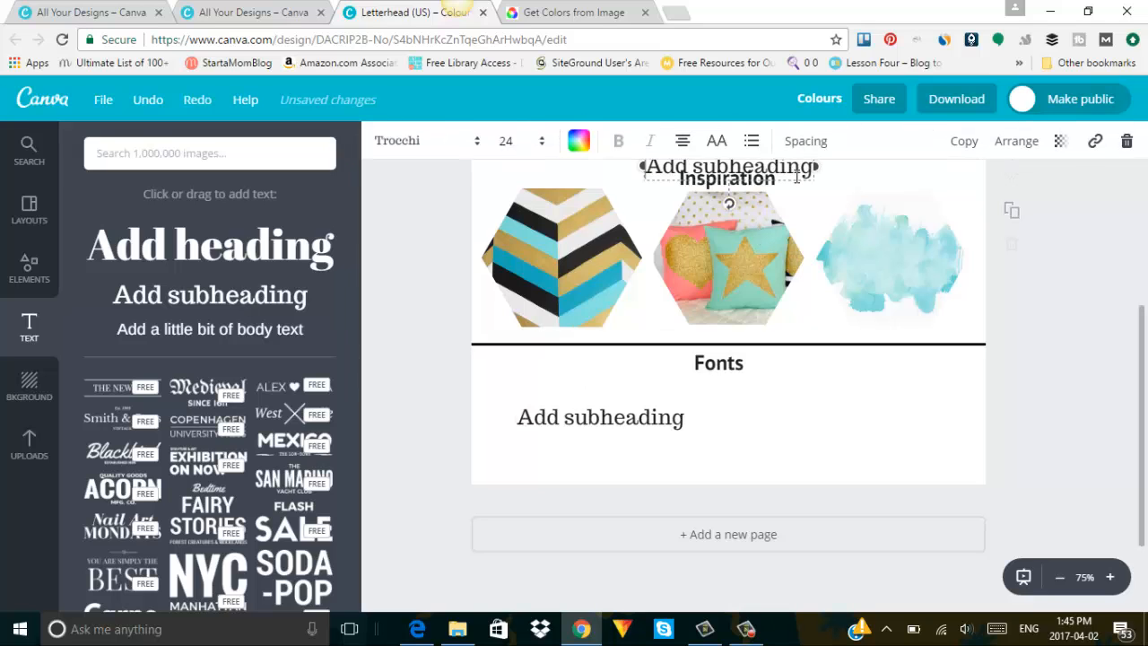
pyautogui.moveTo(838, 349); pyautogui.dragTo(896, 433)
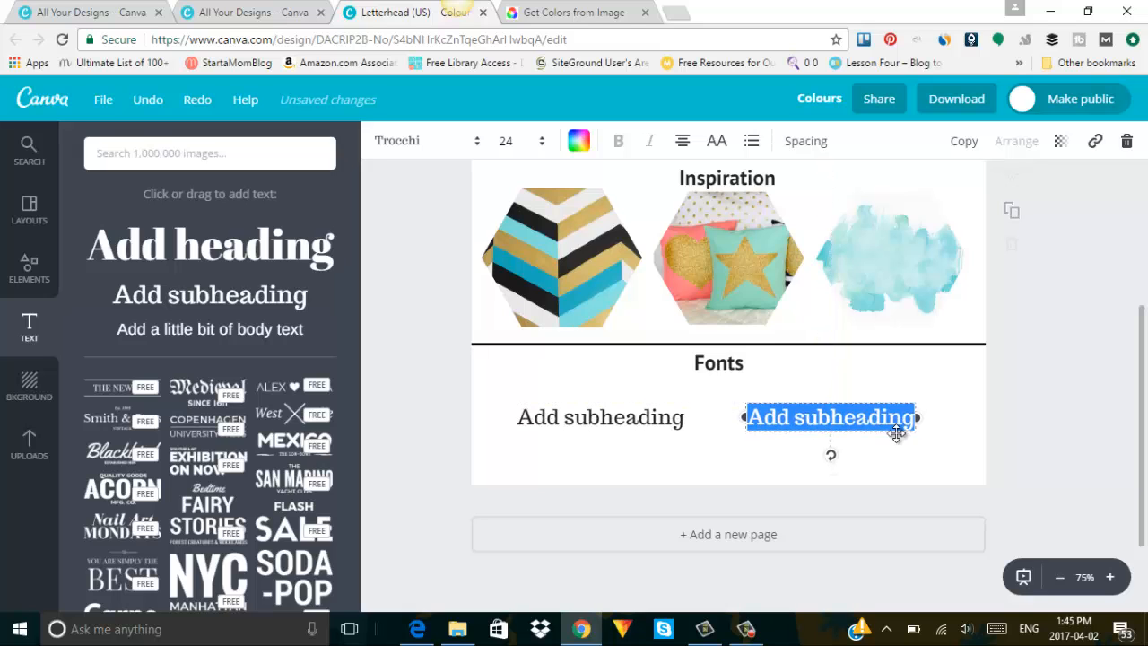
pyautogui.click(731, 425)
# Search 'google website fonts pairs' and open the 2017 Trendy Google Fonts Combinations result.
pyautogui.click(594, 12)
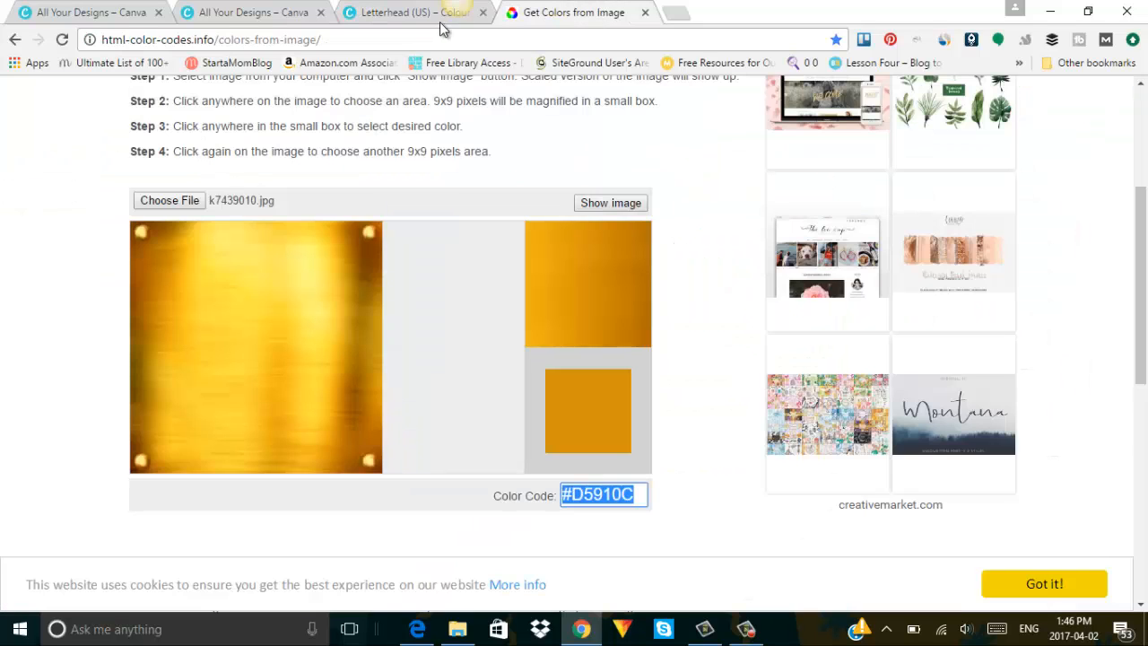
pyautogui.click(432, 35)
pyautogui.write('google website')
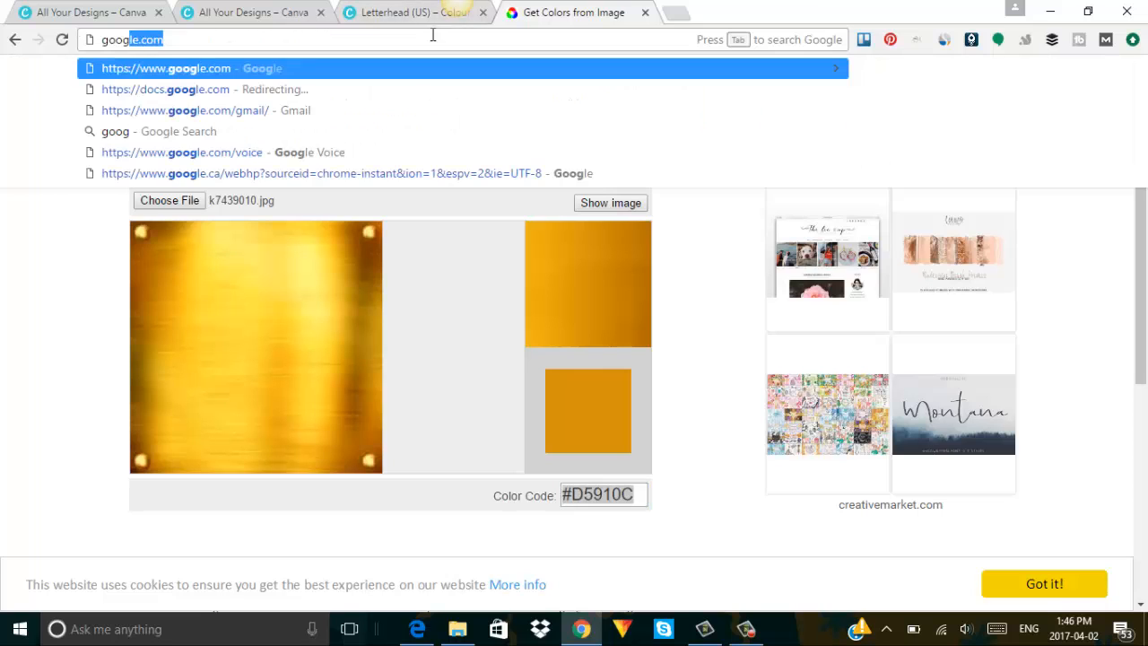
pyautogui.write(' fonts')
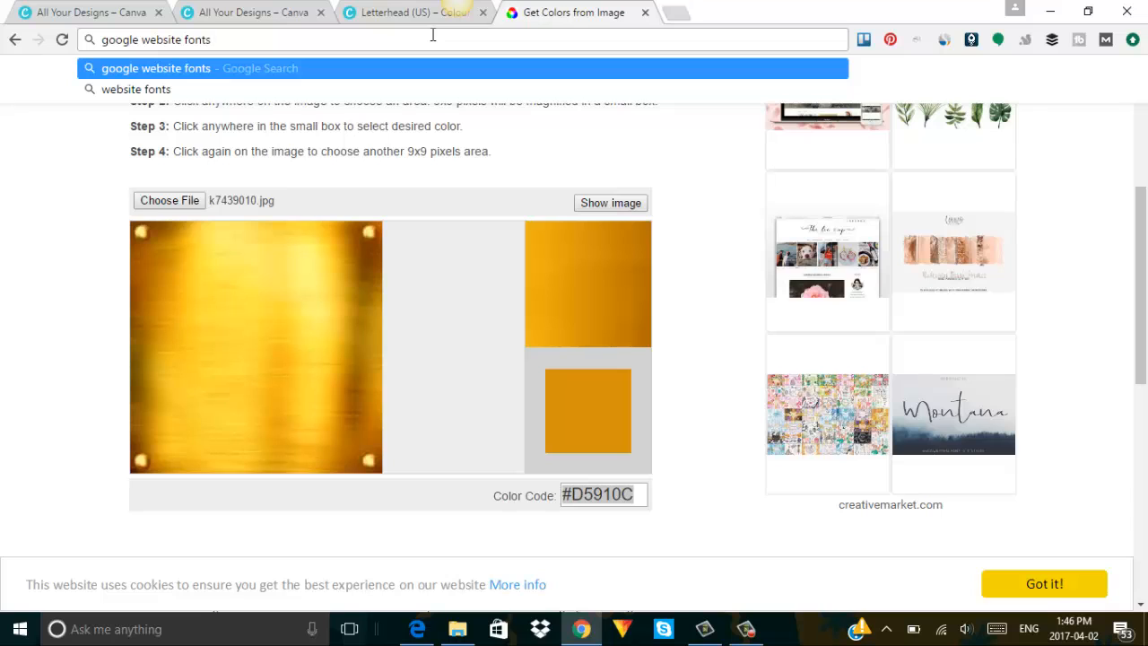
pyautogui.write(' pairs')
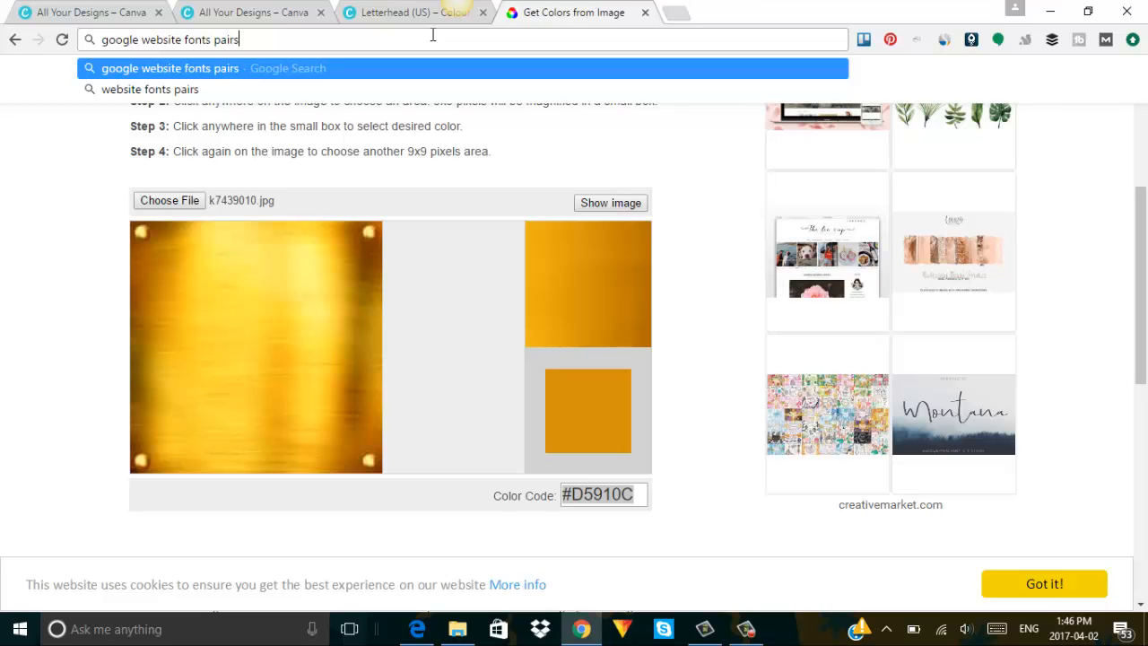
pyautogui.press('Return')
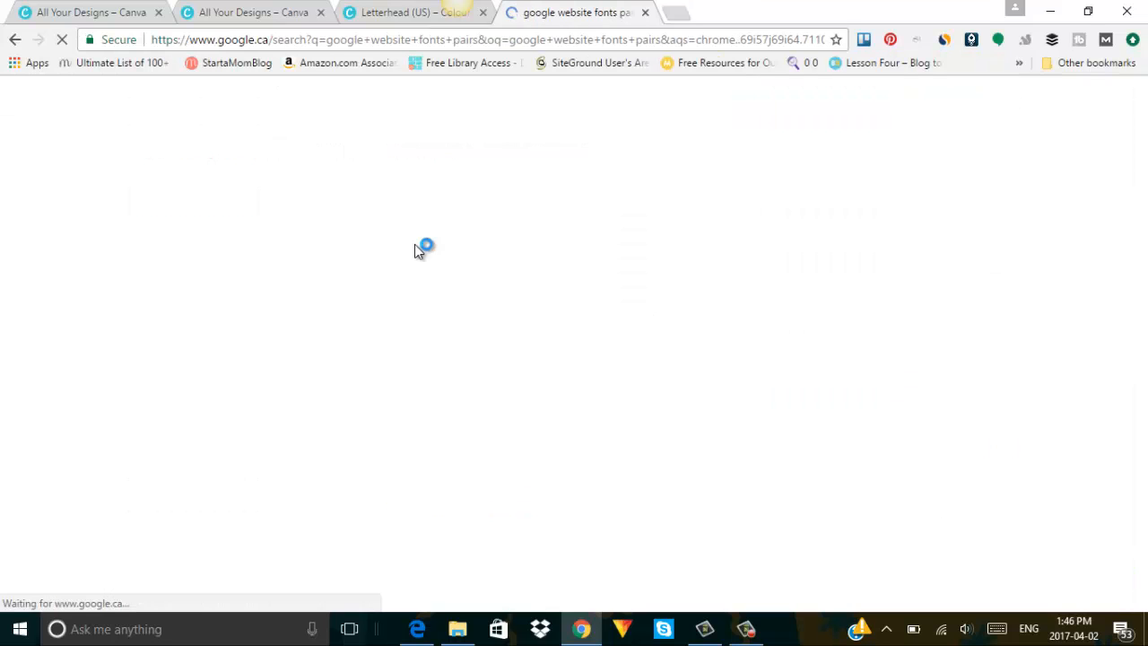
pyautogui.scroll(-1, 415, 251)
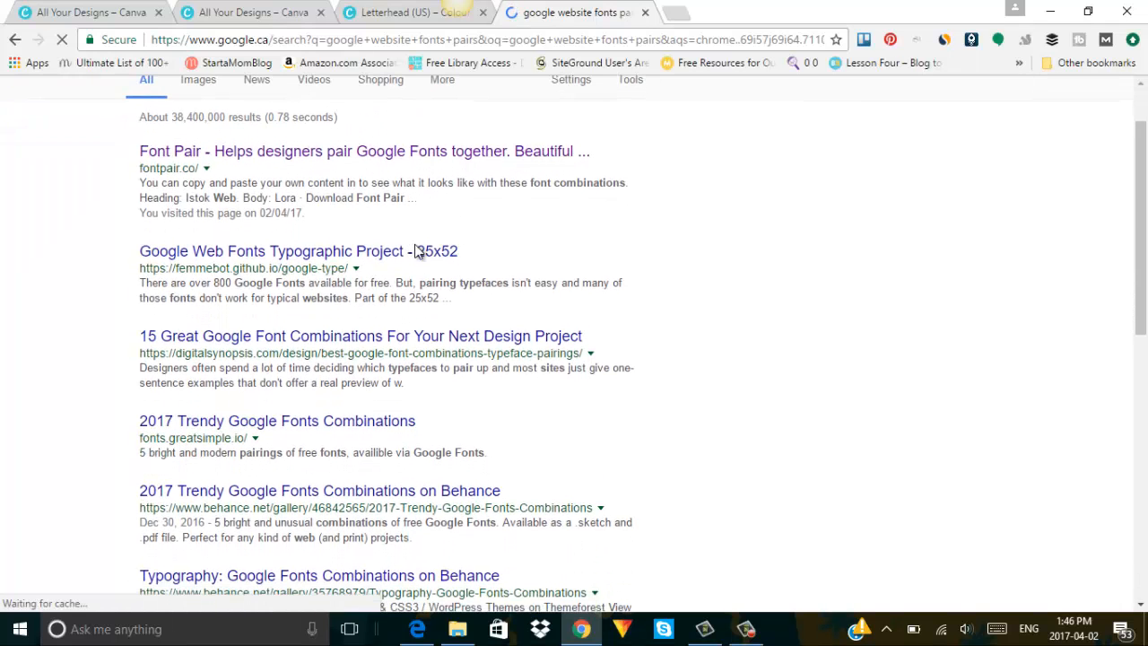
pyautogui.scroll(-2, 416, 249)
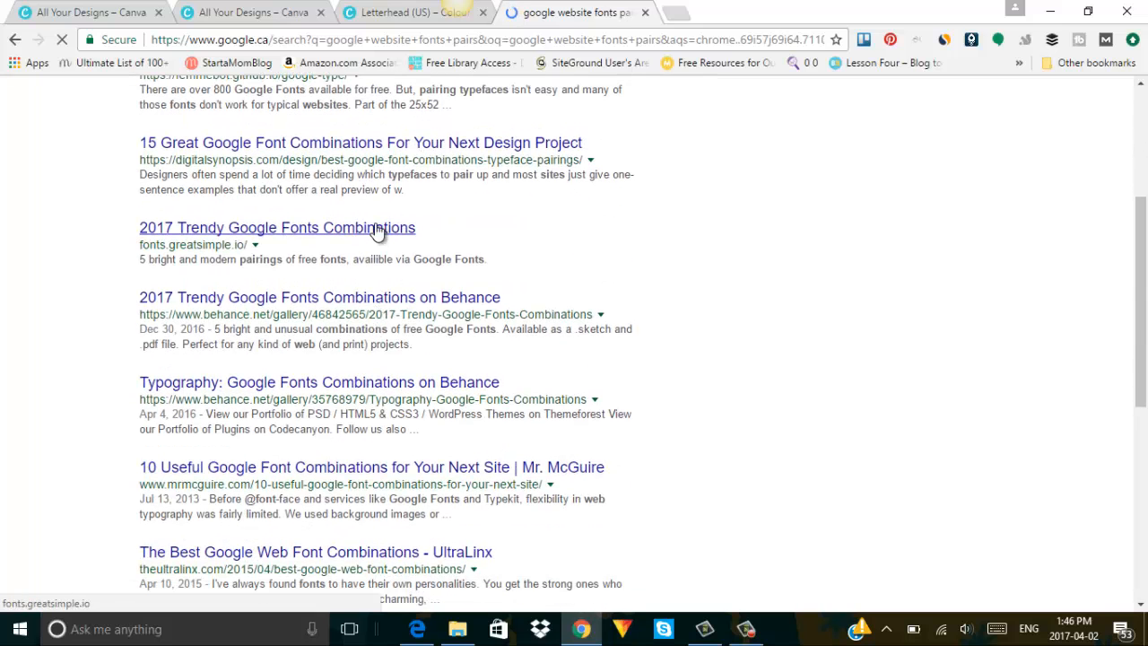
pyautogui.click(377, 230)
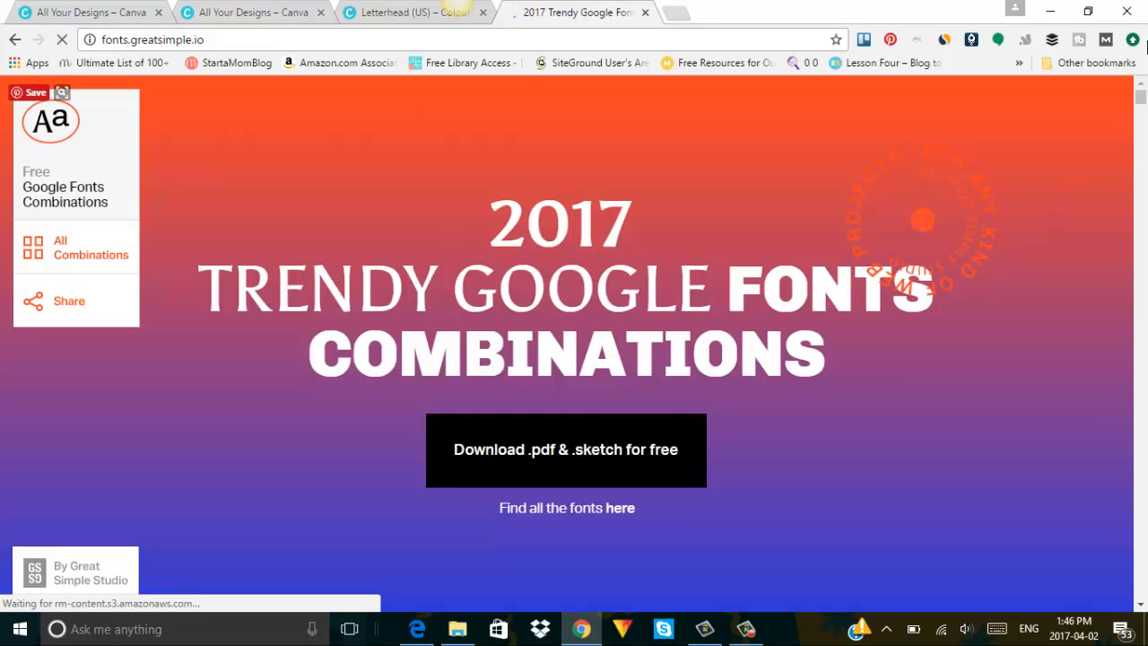
# Browse pairings like Eczar + Work Sans and Cardo + Pathway Gothic One, then return to Google results.
pyautogui.click(1141, 136)
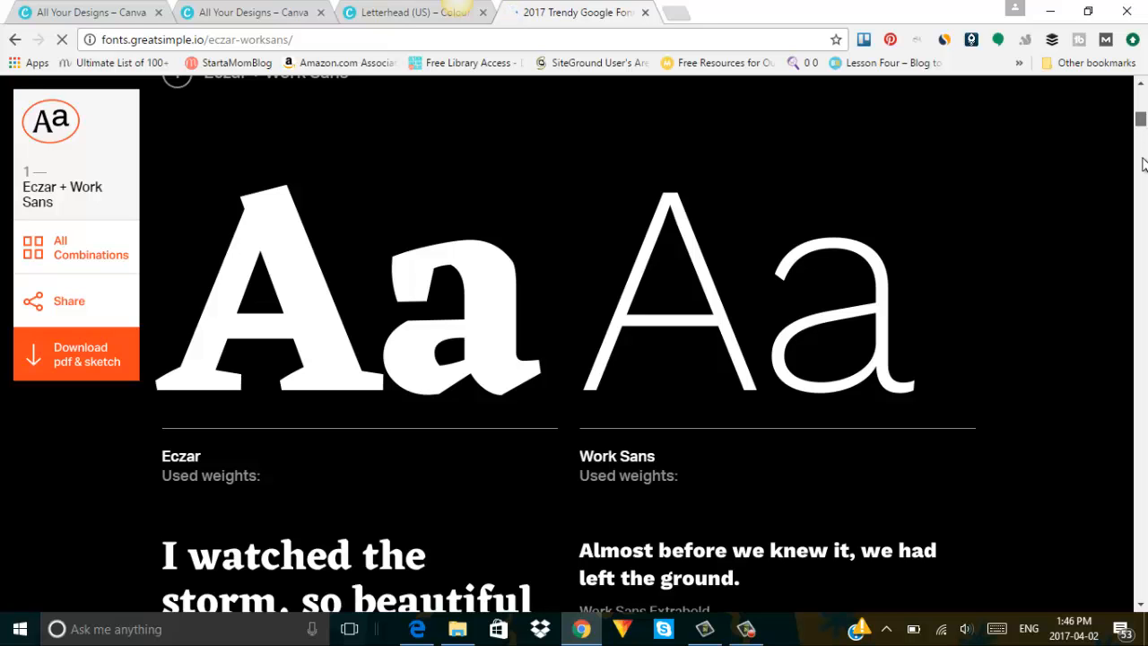
pyautogui.moveTo(1142, 120); pyautogui.dragTo(1146, 267)
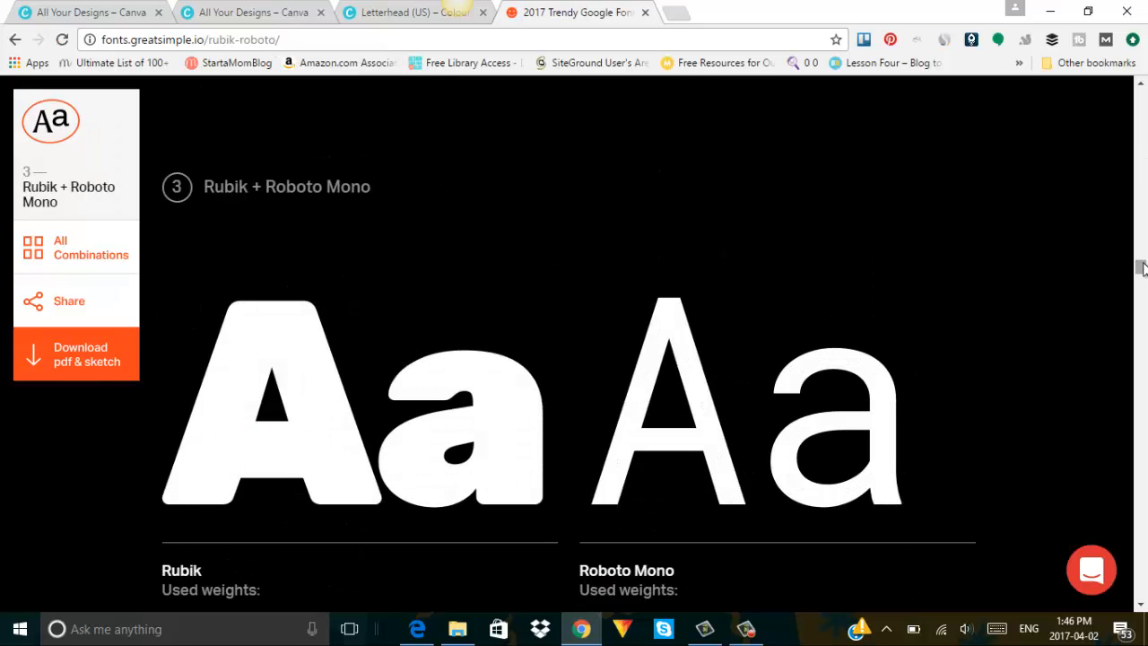
pyautogui.moveTo(1146, 334); pyautogui.dragTo(1146, 371)
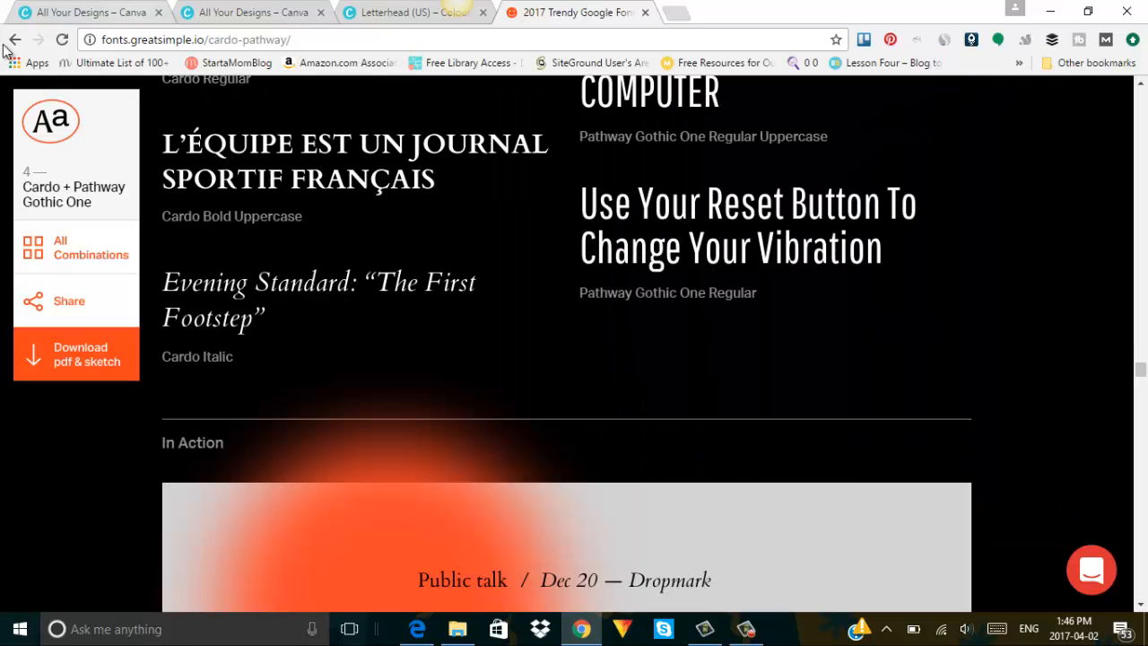
pyautogui.click(14, 40)
pyautogui.scroll(-2, 325, 244)
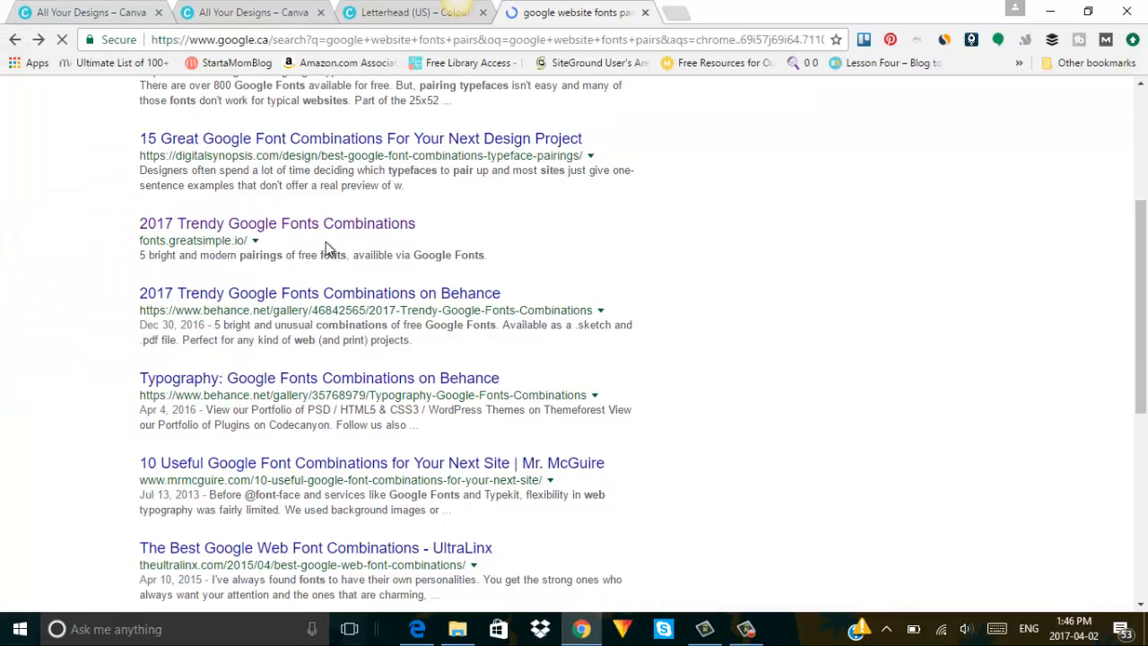
pyautogui.scroll(4, 326, 243)
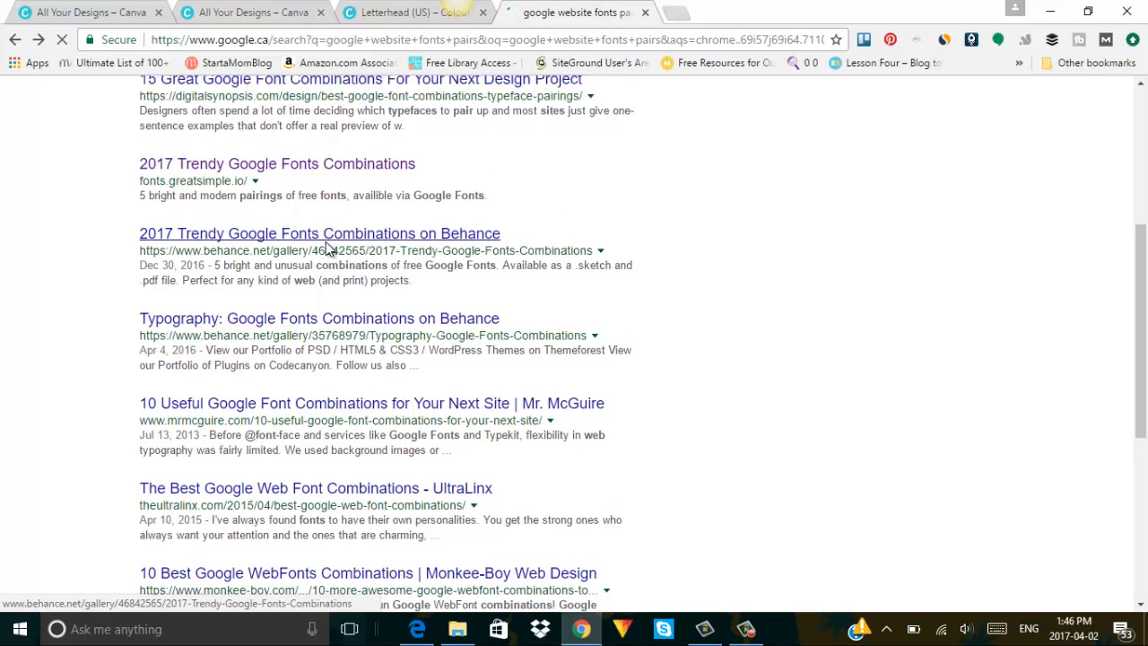
# Open Font Pair and scroll its pairings down to Quicksand and EB Garamond.
pyautogui.click(326, 242)
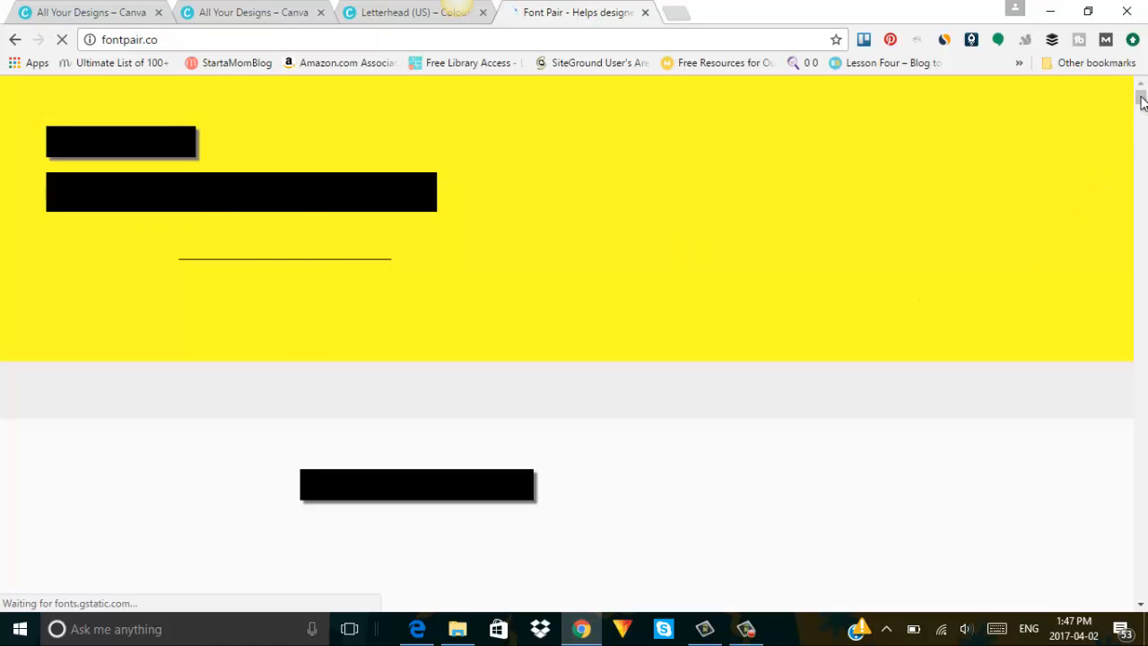
pyautogui.moveTo(1142, 101)
pyautogui.mouseDown()
pyautogui.moveTo(1142, 144)
pyautogui.moveTo(1142, 88)
pyautogui.moveTo(1142, 102)
pyautogui.mouseUp()
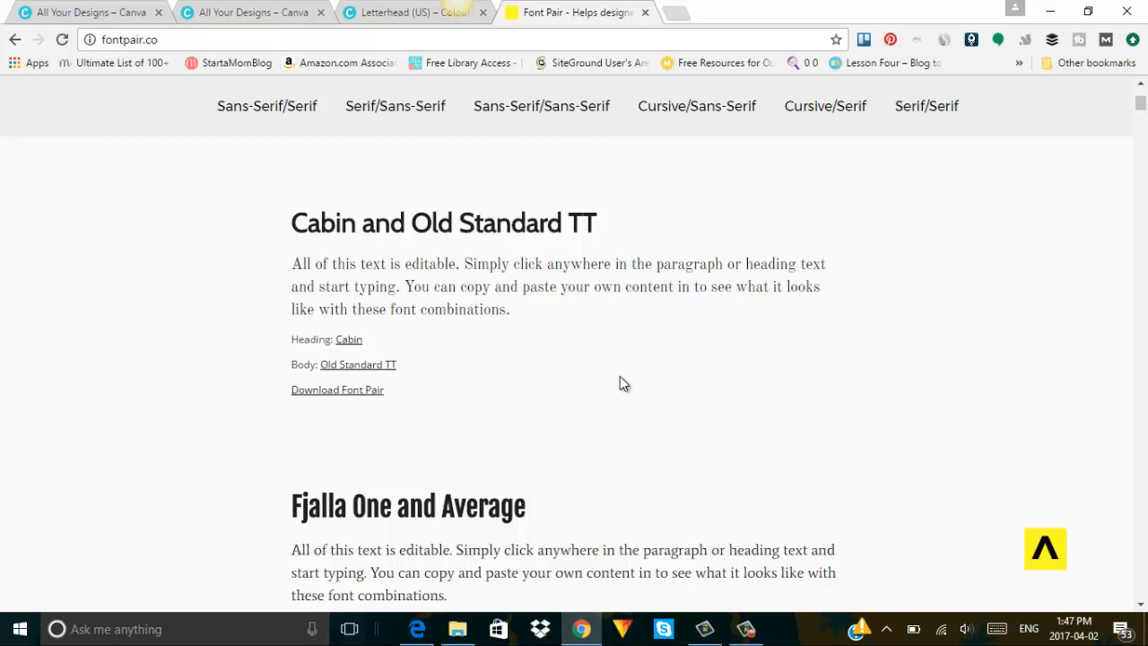
pyautogui.click(1143, 121)
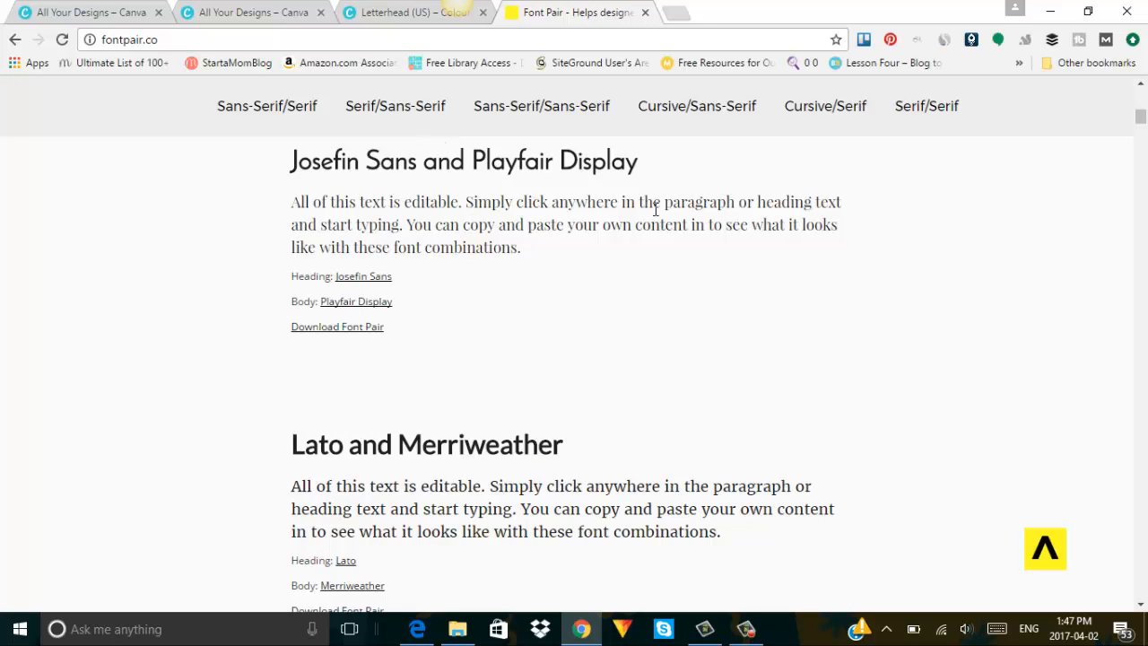
pyautogui.moveTo(1141, 114); pyautogui.dragTo(1142, 189)
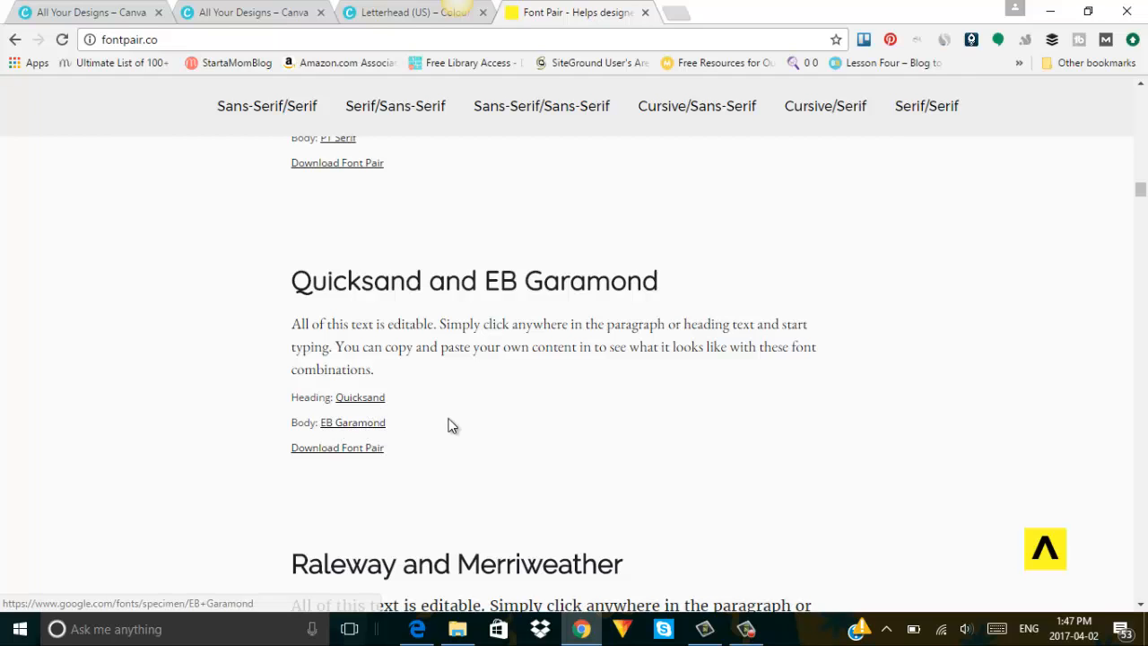
pyautogui.click(376, 13)
# Make the first Fonts text box read 'Quicksand' in bold Quicksand type.
pyautogui.doubleClick(595, 418)
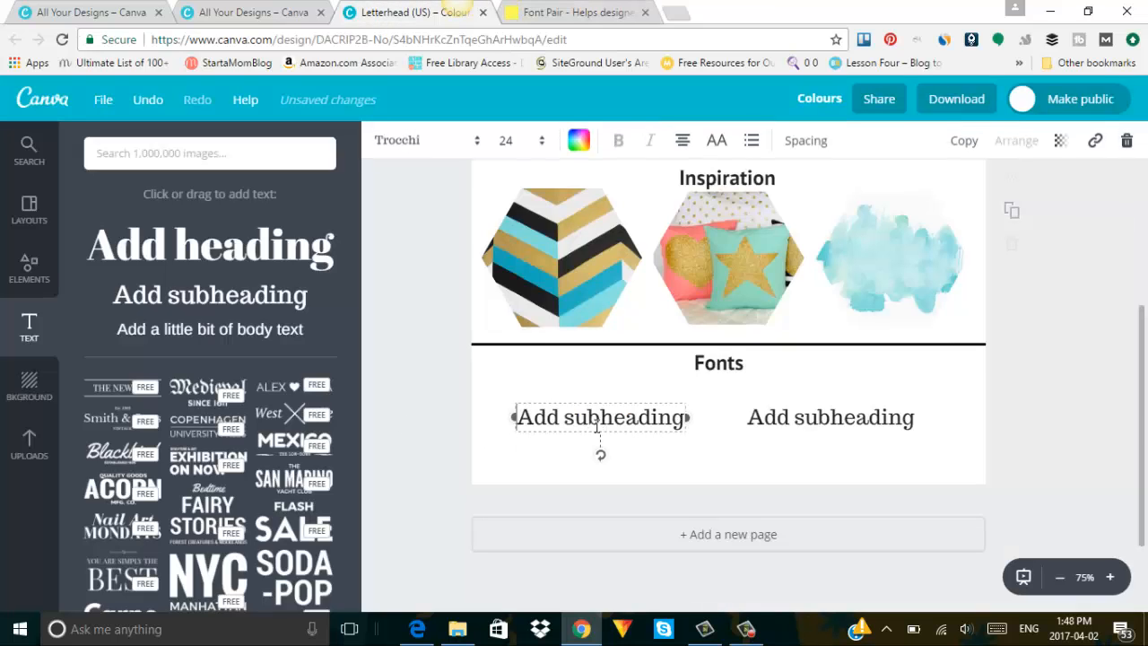
pyautogui.click(416, 143)
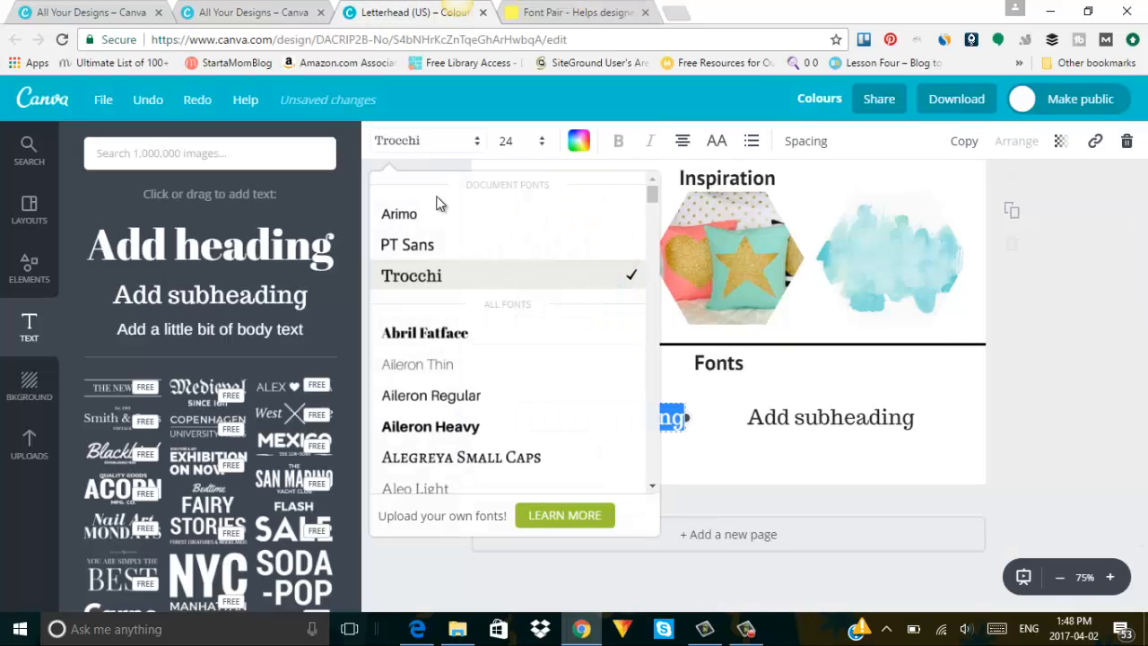
pyautogui.moveTo(655, 190); pyautogui.dragTo(649, 410)
pyautogui.click(467, 304)
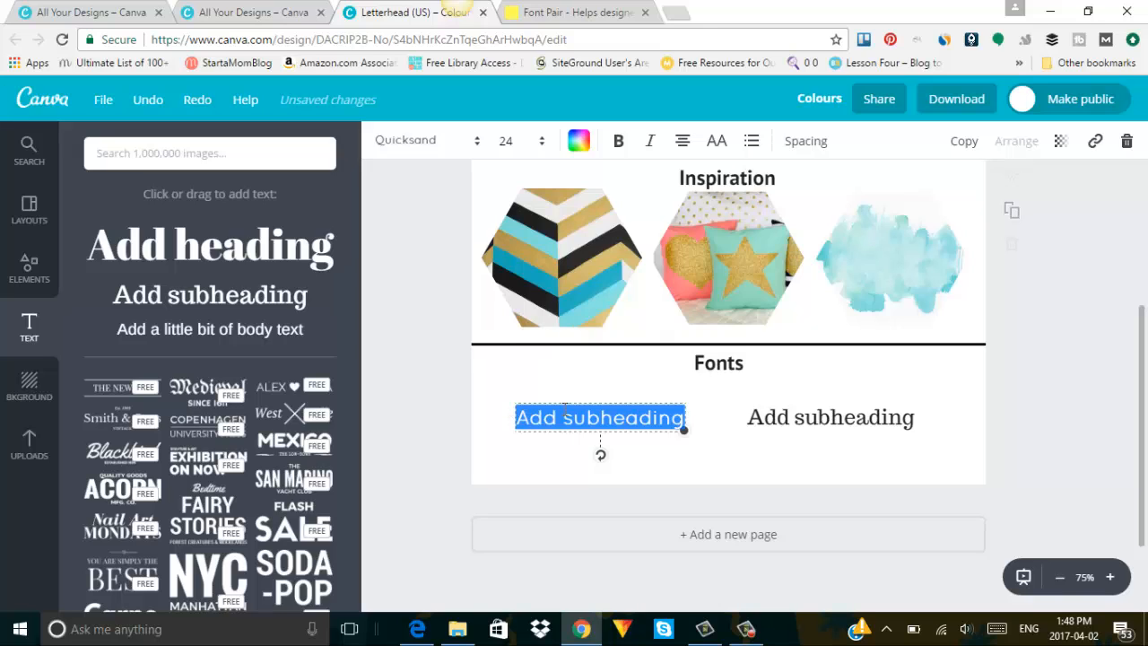
pyautogui.write('Quicksand')
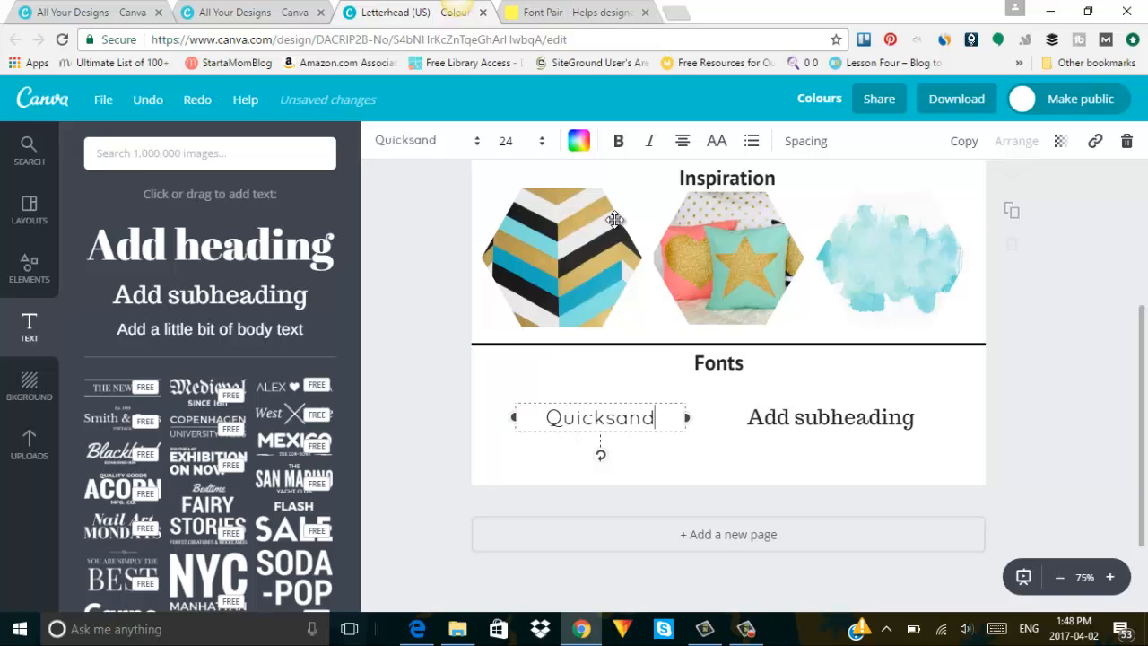
pyautogui.hotkey('ctrl', 'b')
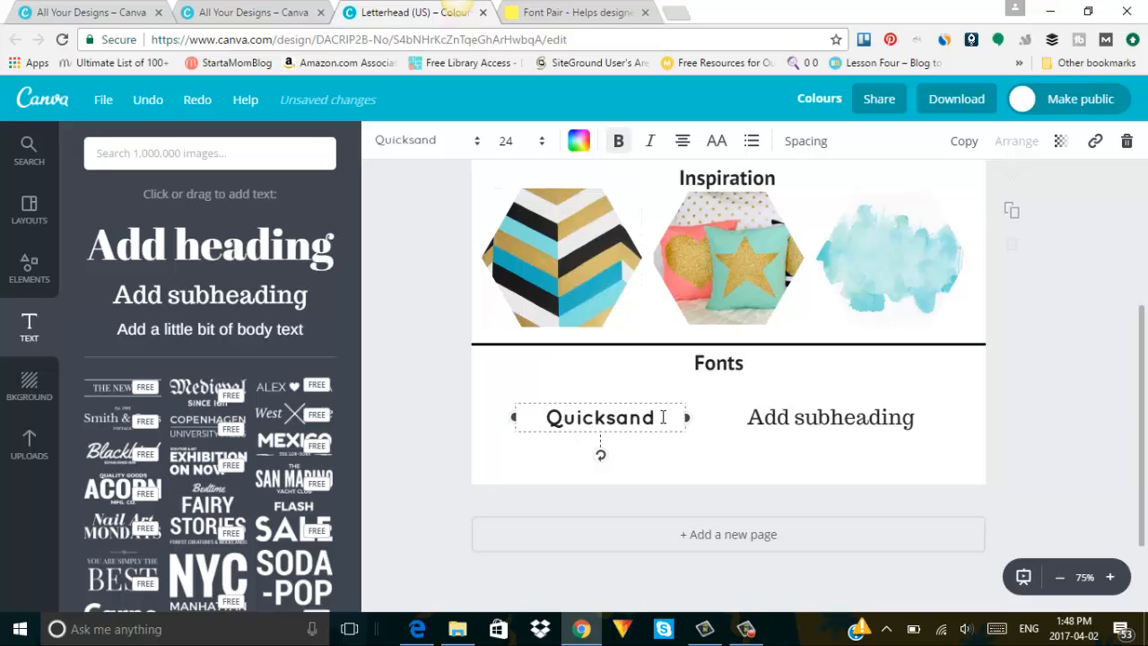
pyautogui.hotkey('ctrl', 'a')
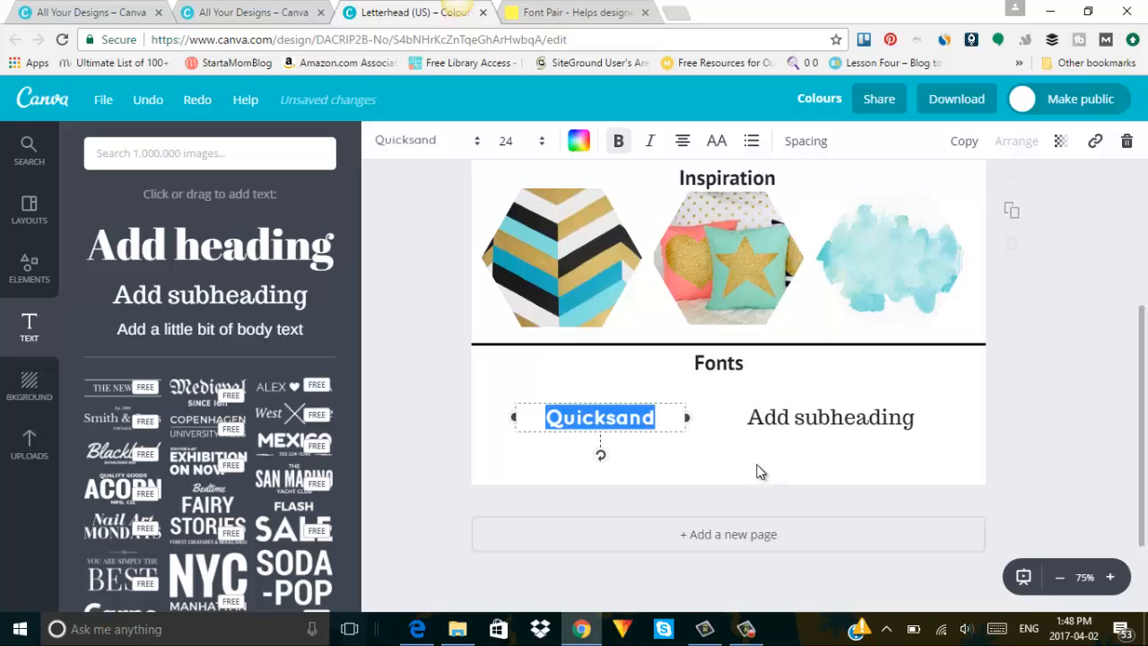
pyautogui.click(680, 452)
# Select all placeholder text in the second subheading box, then go back to Font Pair.
pyautogui.click(756, 419)
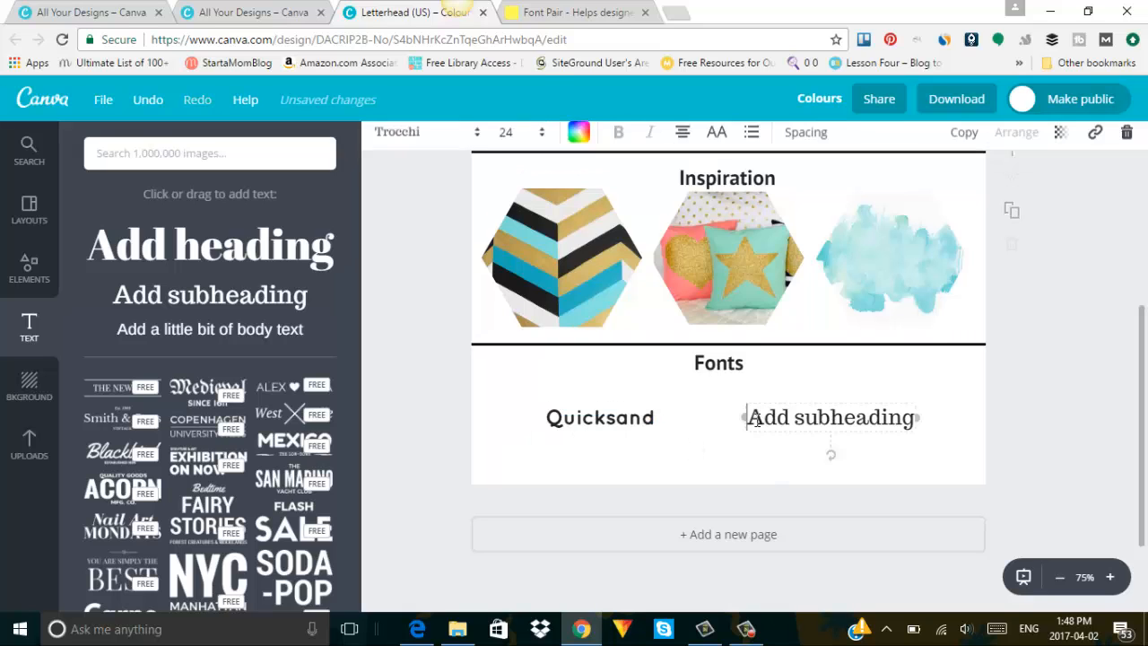
pyautogui.hotkey('ctrl', 'a')
pyautogui.hotkey('ctrl', 'Tab')
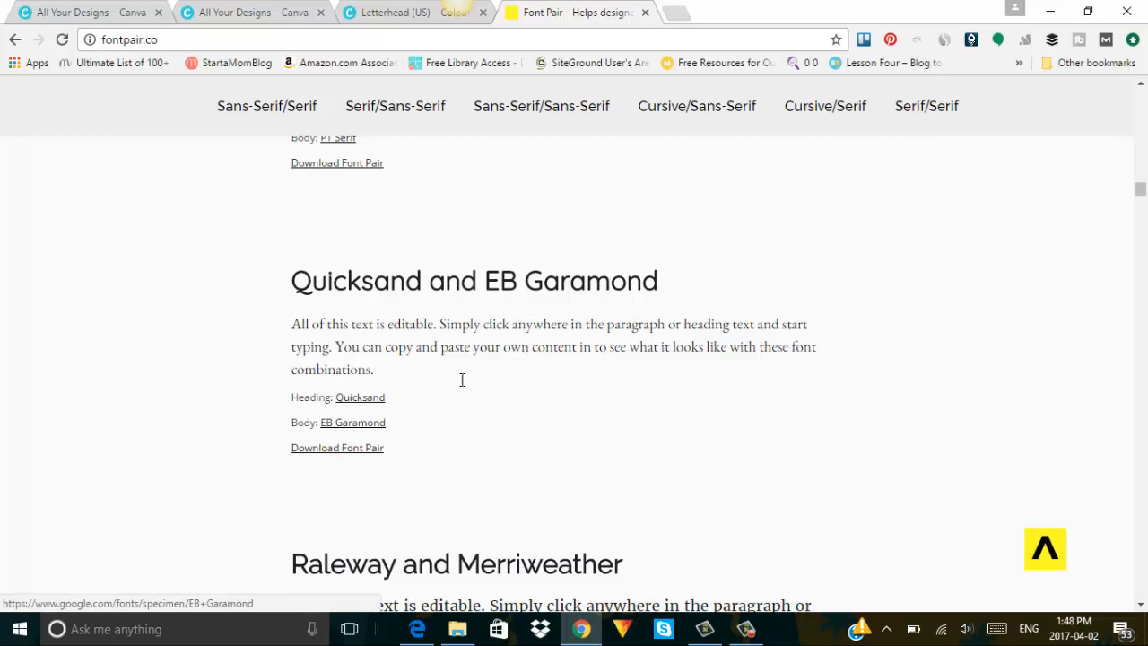
# Browse the font list and check the font pairing site for a match to Quicksand.
pyautogui.click(362, 12)
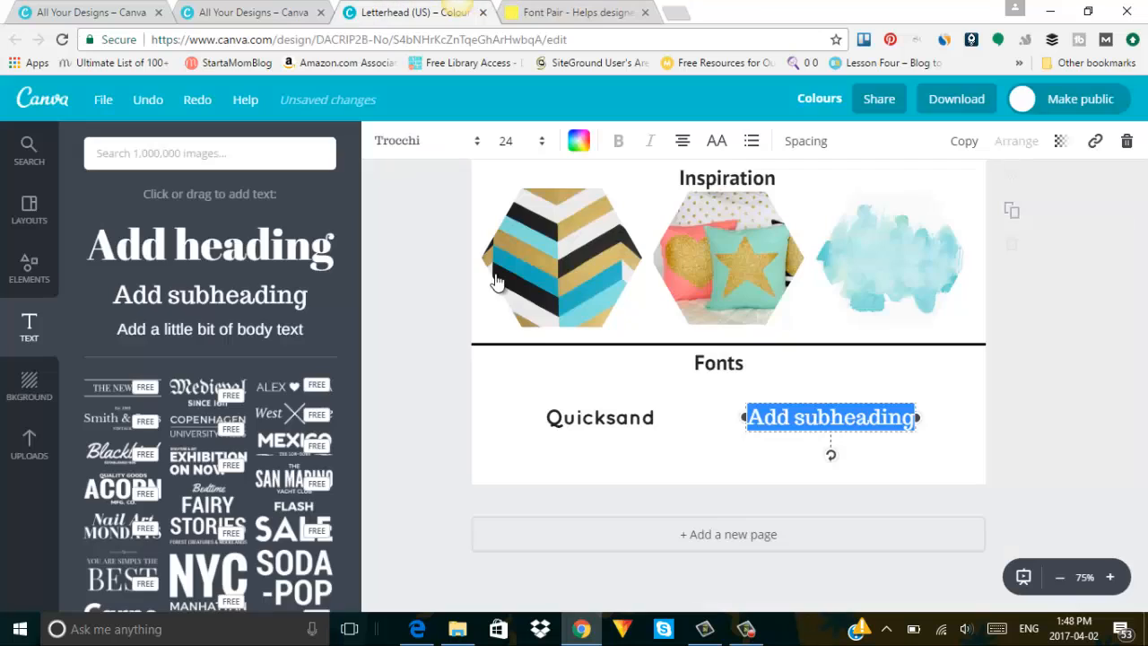
pyautogui.click(392, 152)
pyautogui.scroll(-1, 653, 207)
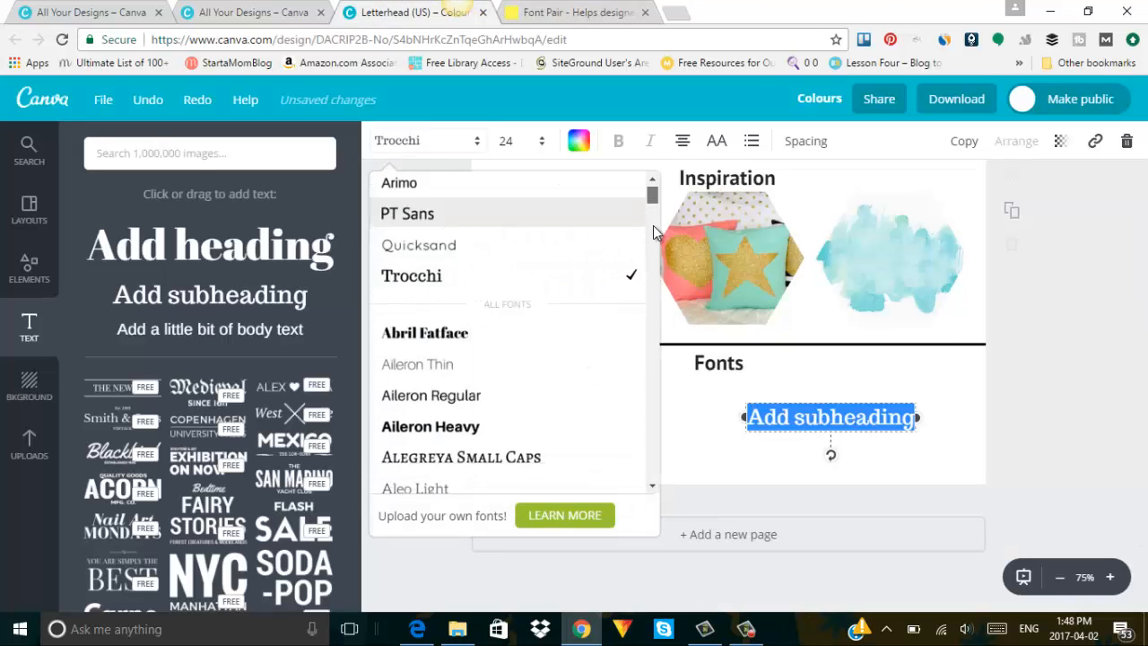
pyautogui.moveTo(653, 225); pyautogui.dragTo(654, 302)
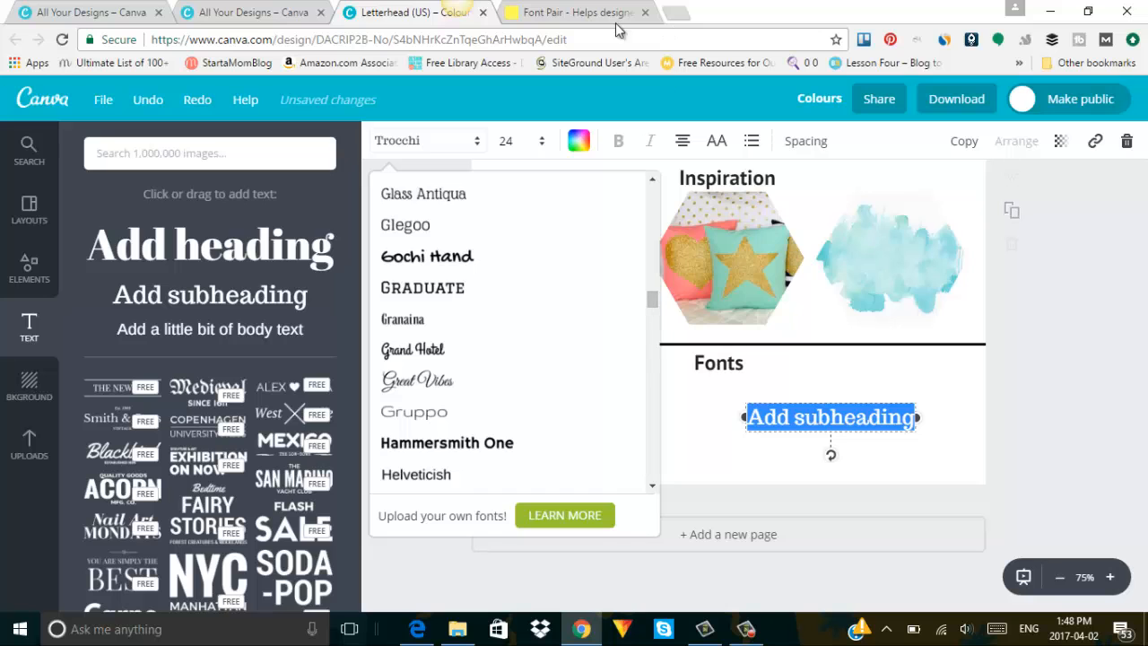
pyautogui.click(578, 11)
pyautogui.scroll(-7, 804, 415)
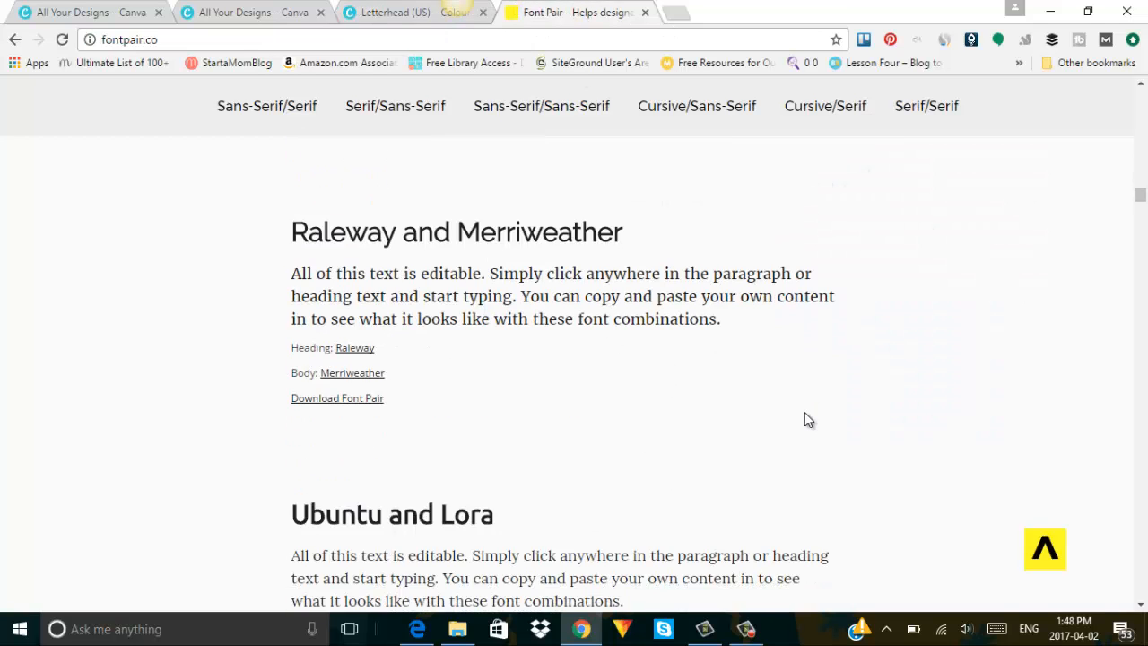
pyautogui.scroll(-6, 805, 419)
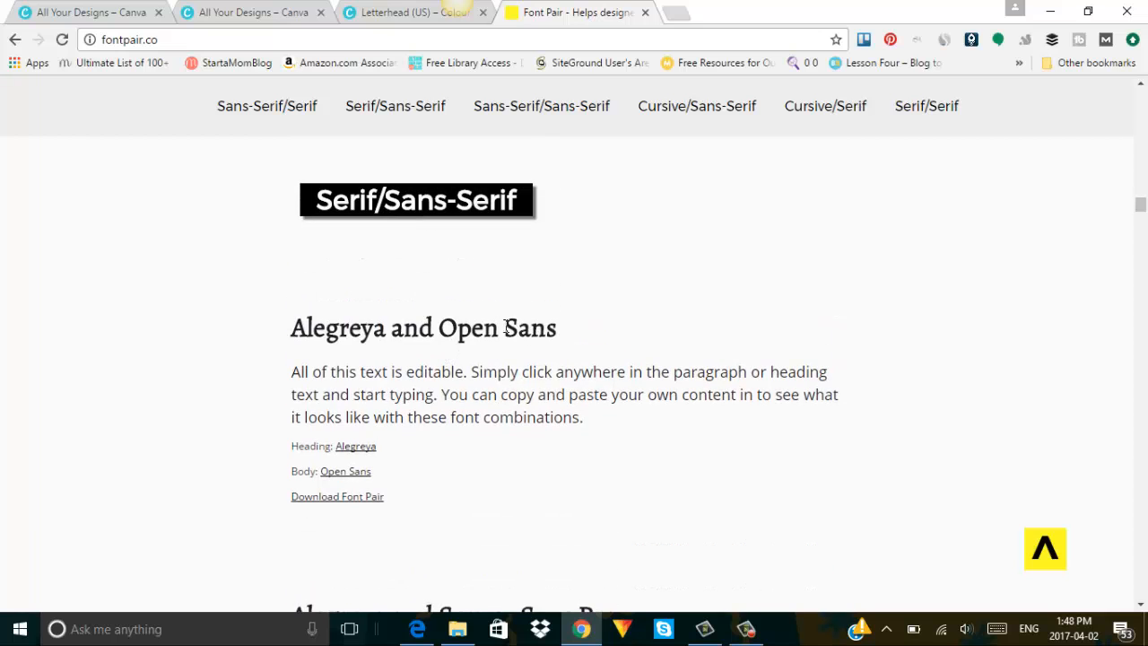
# Set the second text box to the Open Sans typeface and make it read 'Open Sans'.
pyautogui.click(449, 13)
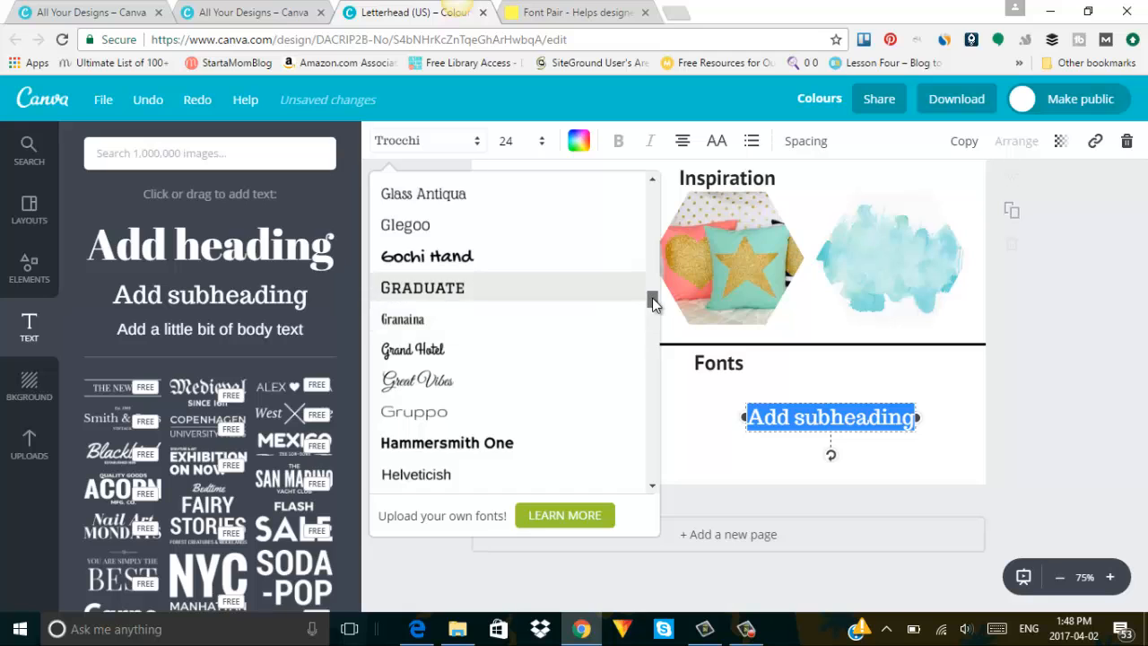
pyautogui.moveTo(652, 298); pyautogui.dragTo(656, 373)
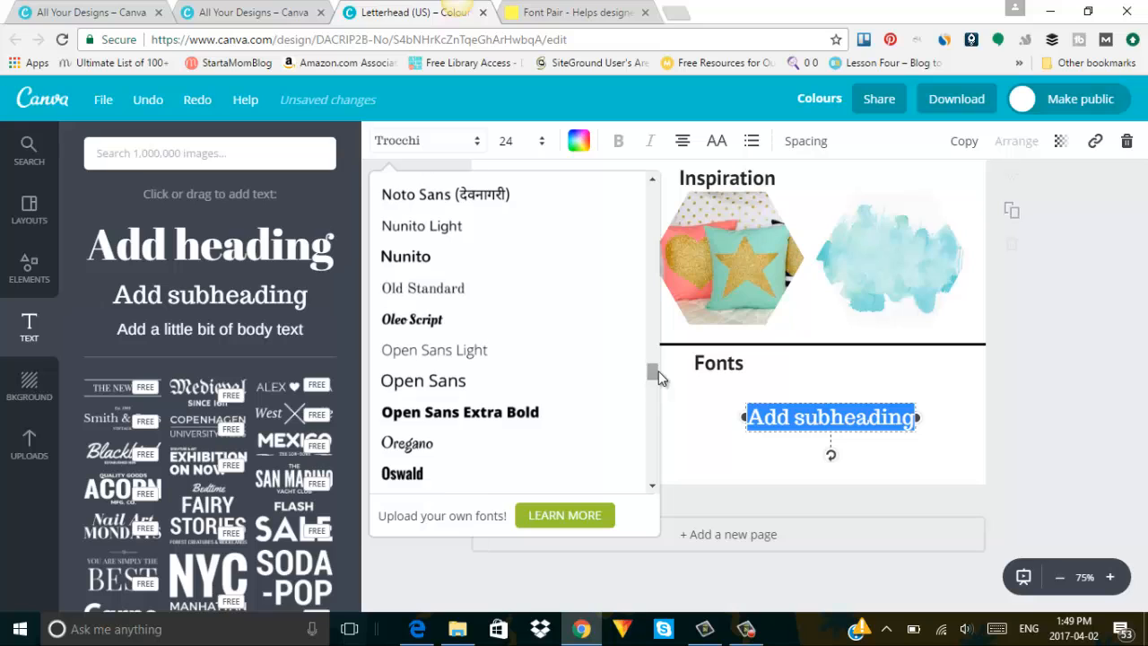
pyautogui.click(432, 386)
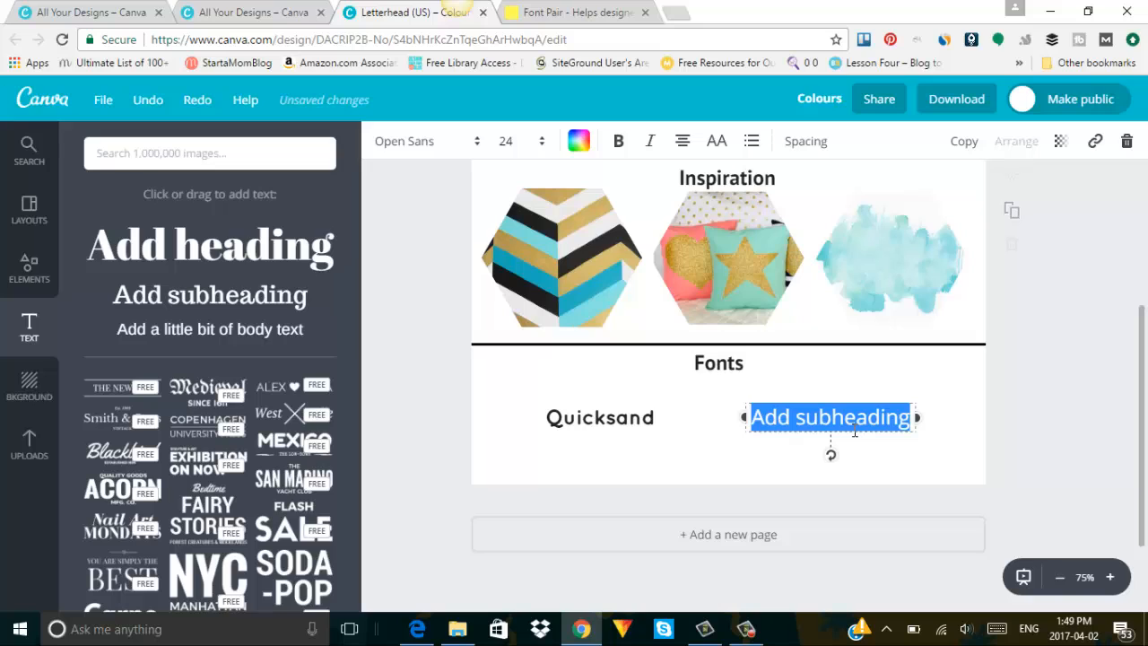
pyautogui.write('Open')
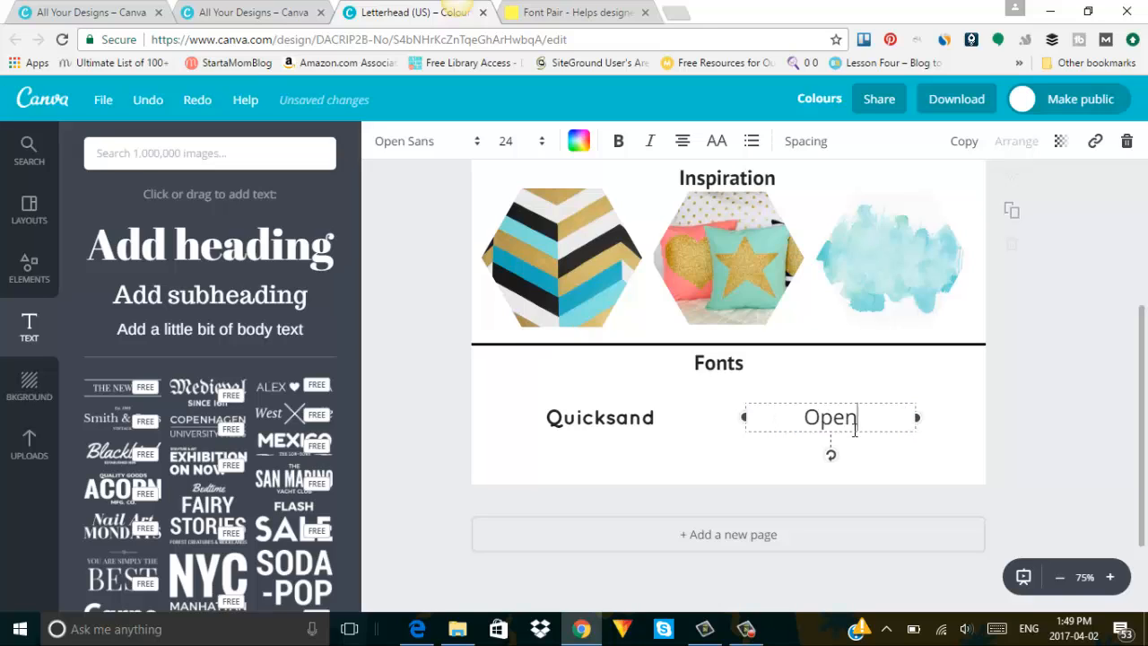
pyautogui.write(' Sans')
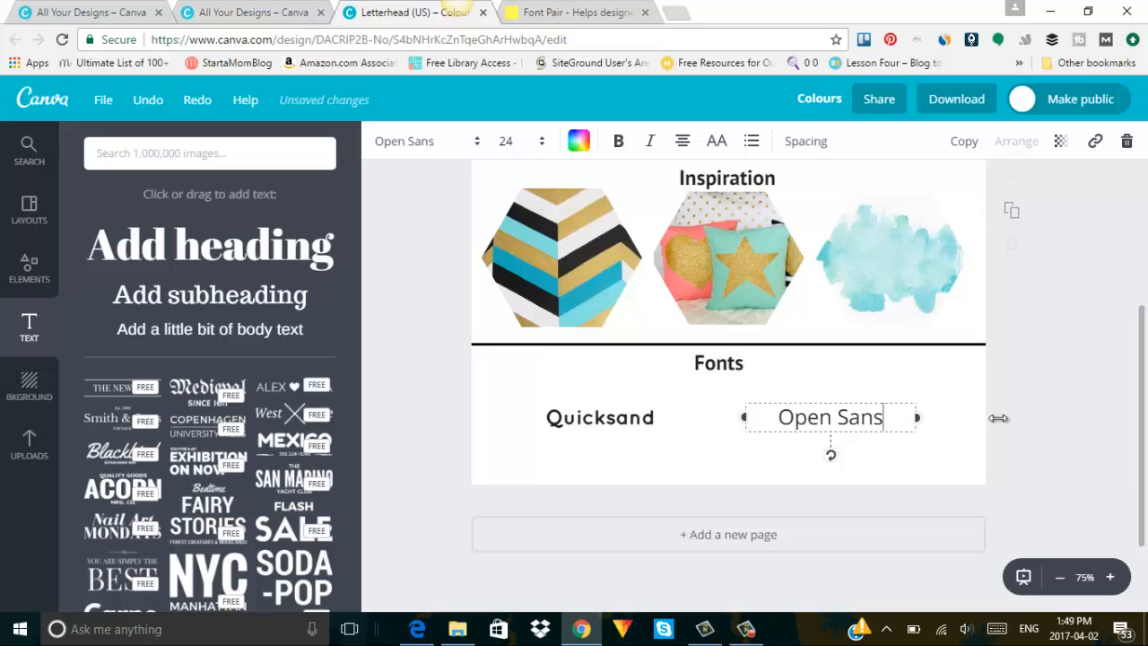
pyautogui.click(1039, 415)
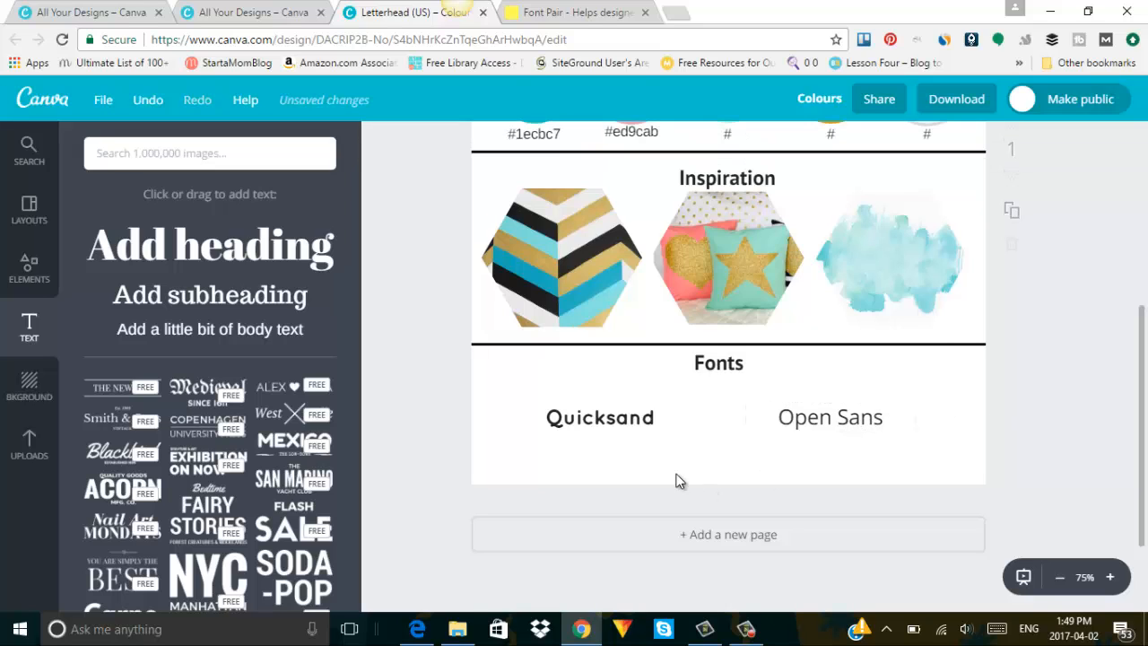
# Stack the Open Sans label below Quicksand and centre both under the Fonts heading.
pyautogui.click(631, 415)
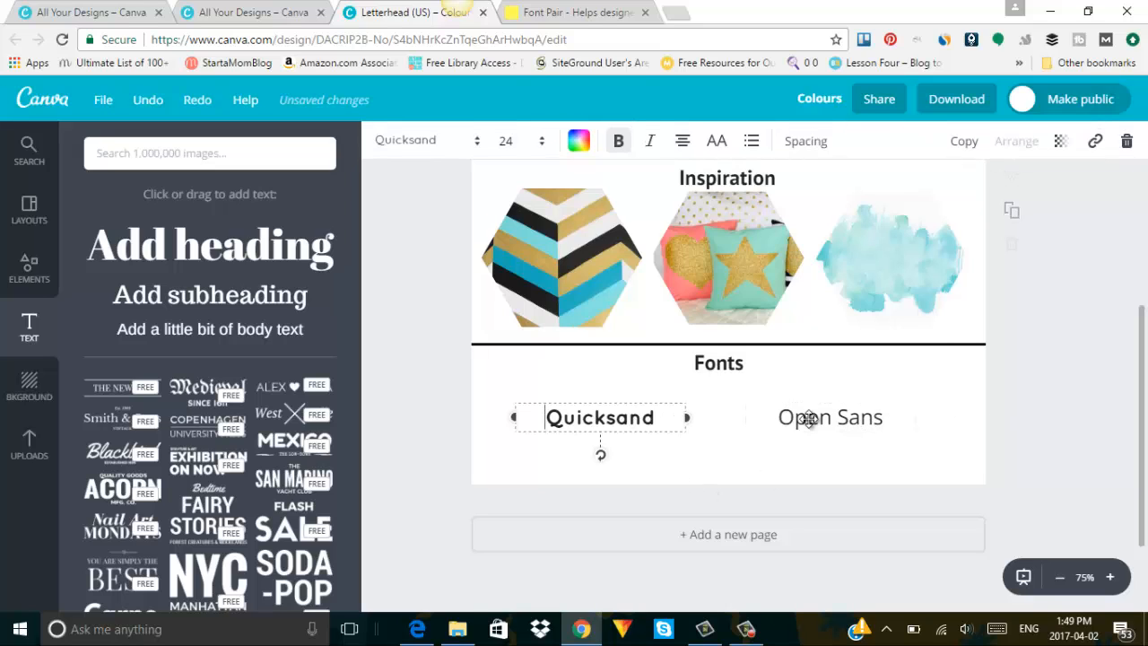
pyautogui.moveTo(784, 422); pyautogui.dragTo(730, 457)
pyautogui.click(747, 457)
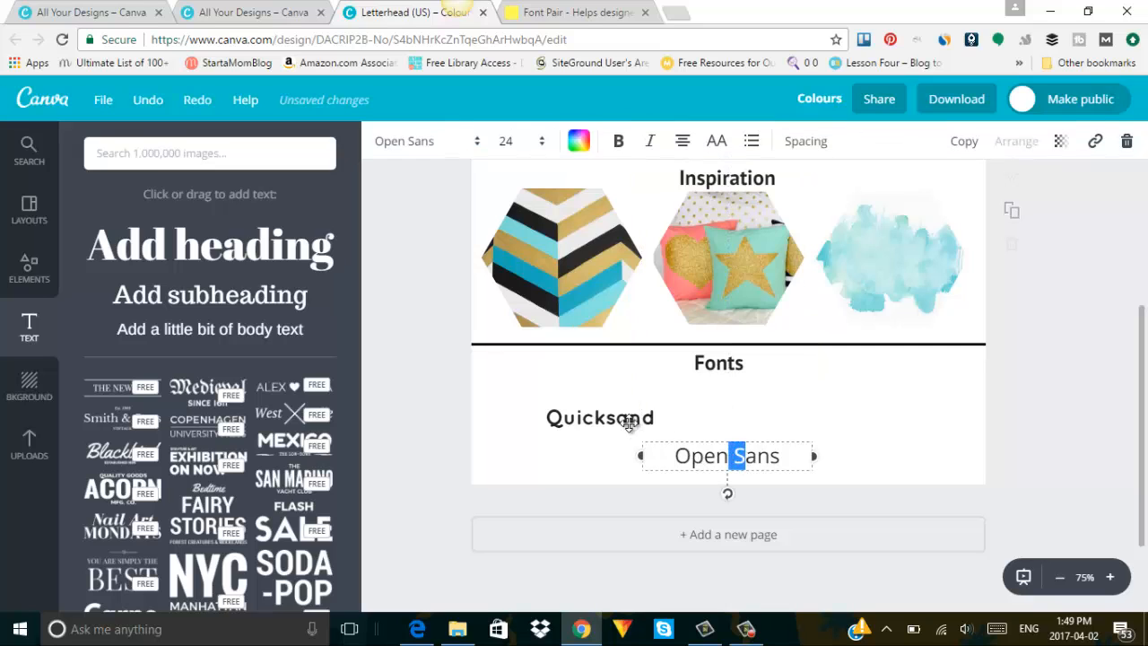
pyautogui.moveTo(629, 424); pyautogui.dragTo(750, 405)
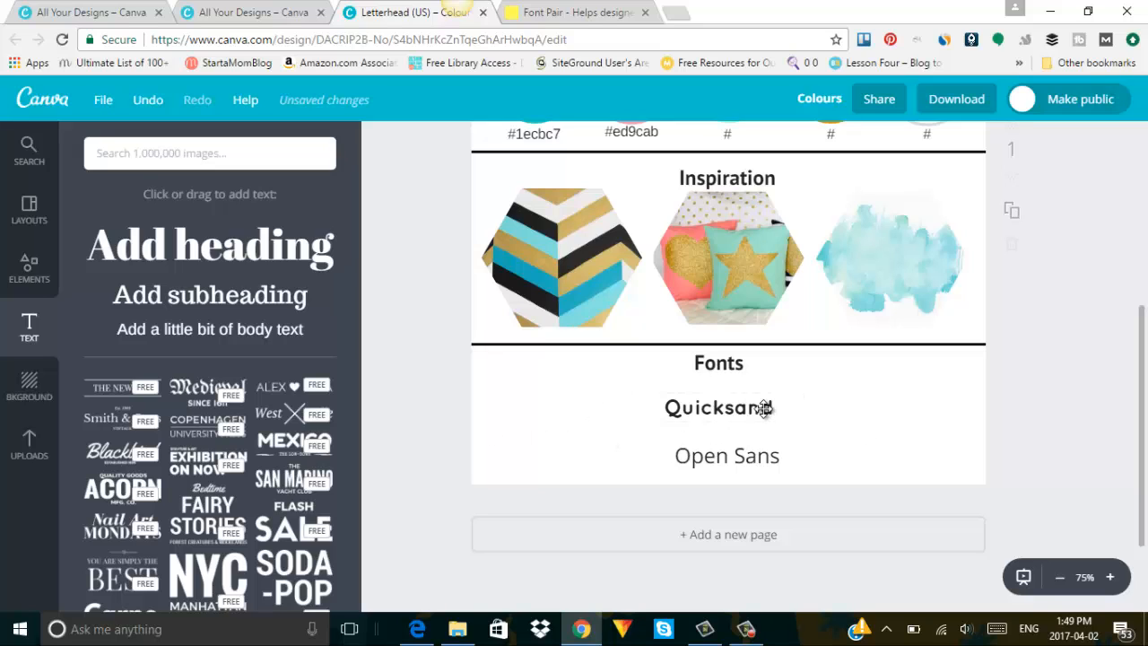
pyautogui.moveTo(735, 454); pyautogui.dragTo(717, 457)
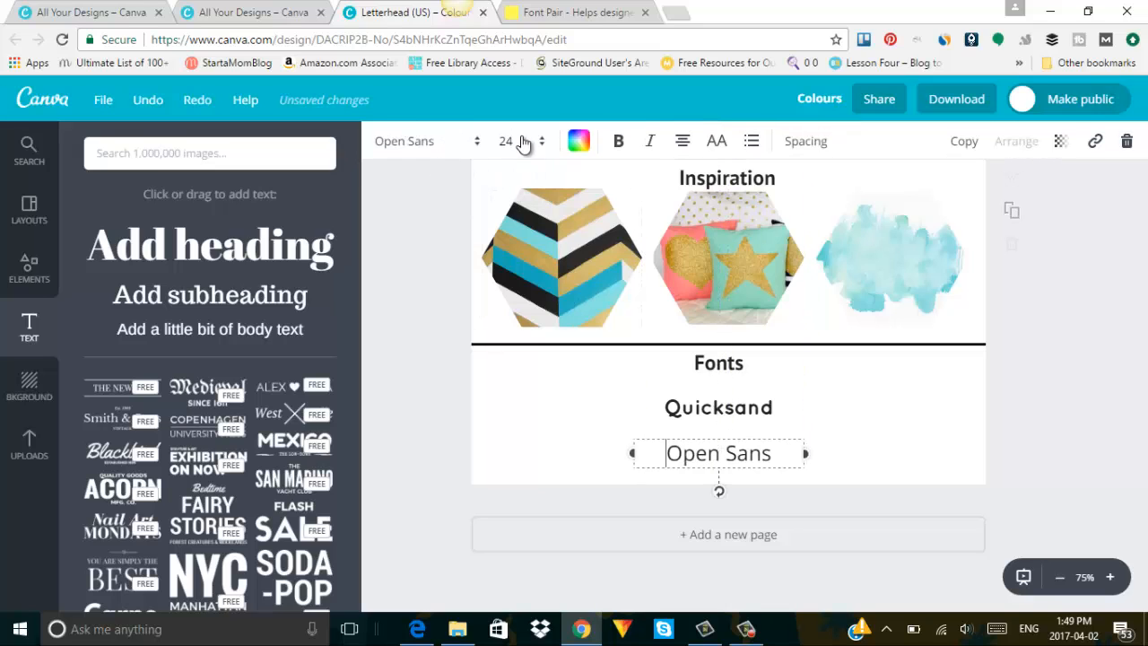
# Set Open Sans to size 36 and Quicksand to size 42, nudging Quicksand upward.
pyautogui.click(523, 137)
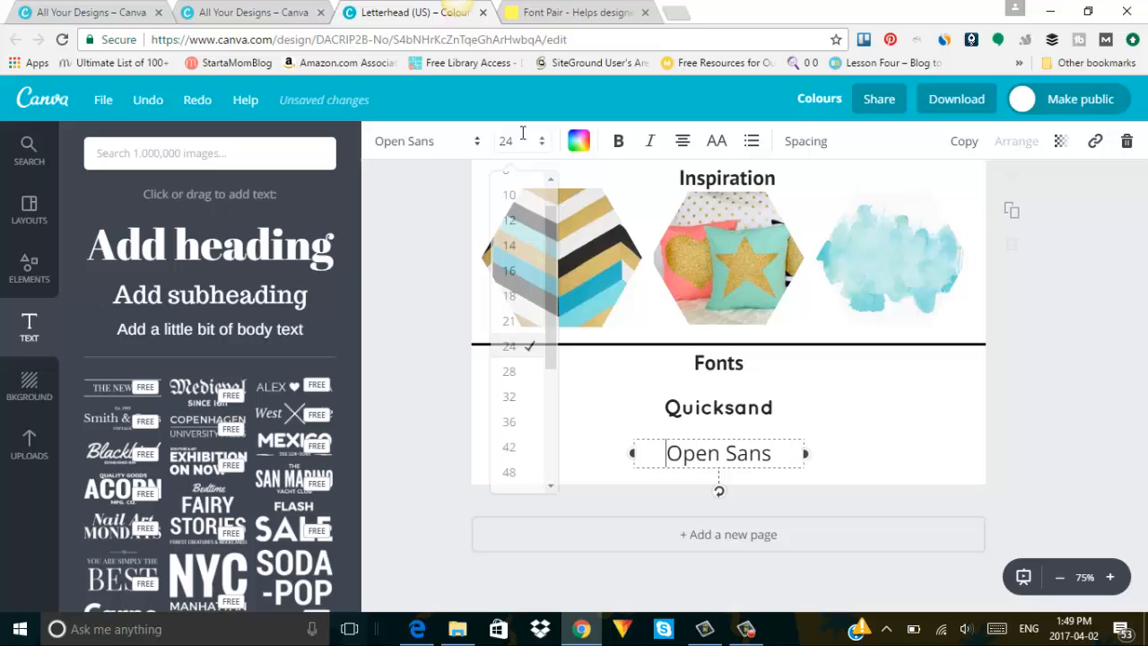
pyautogui.click(525, 422)
pyautogui.click(743, 407)
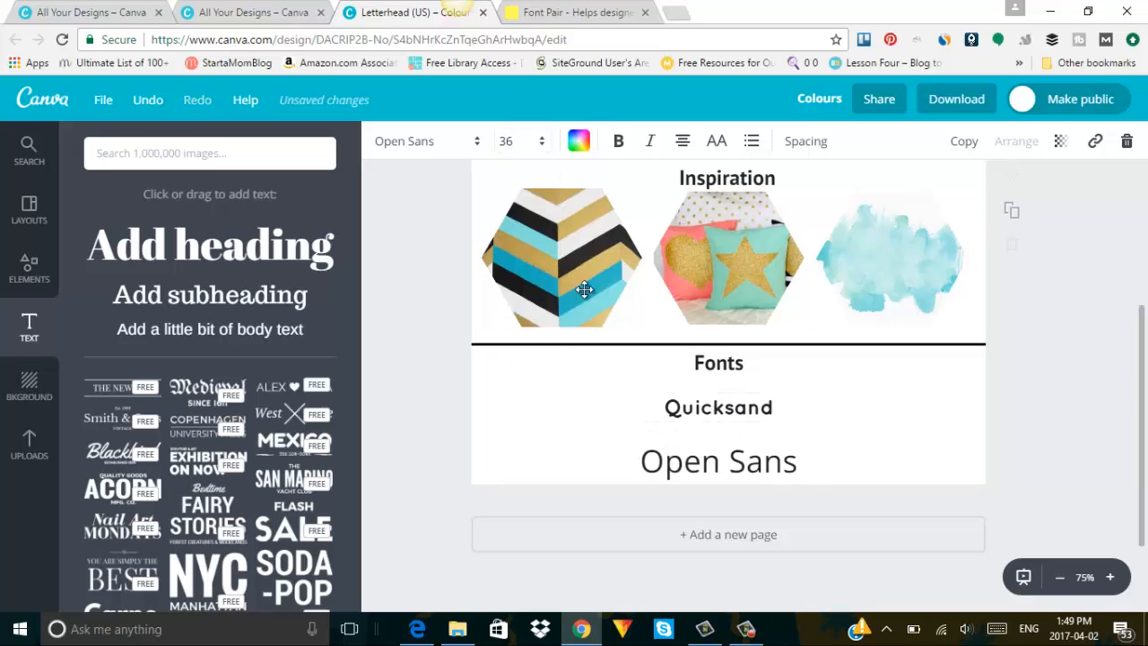
pyautogui.click(508, 143)
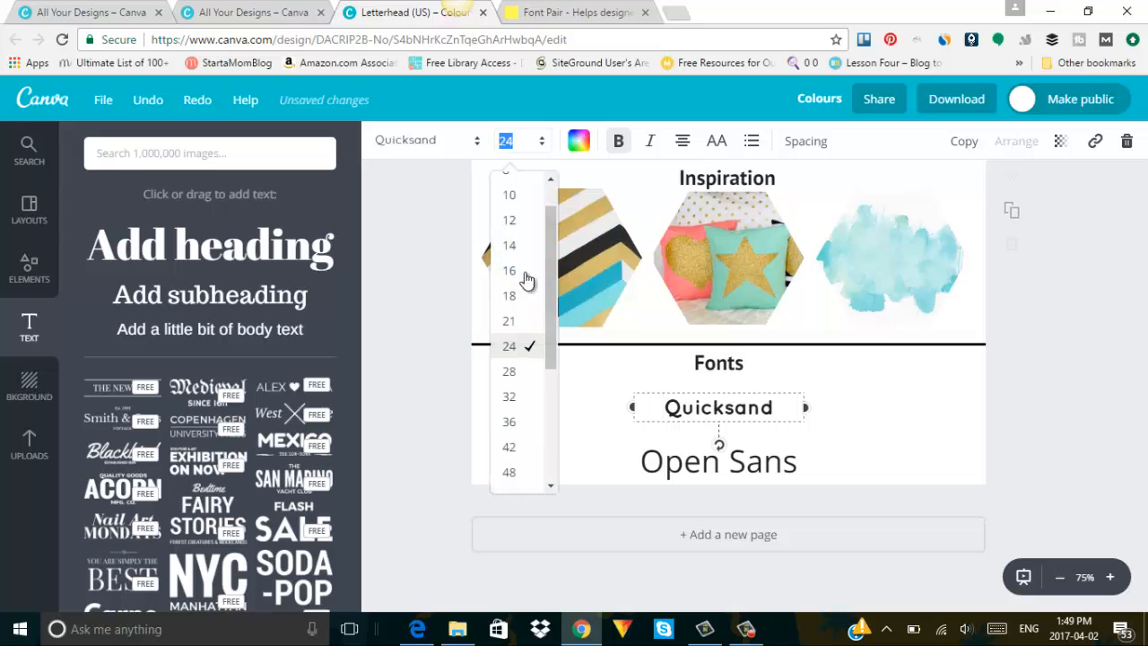
pyautogui.click(514, 447)
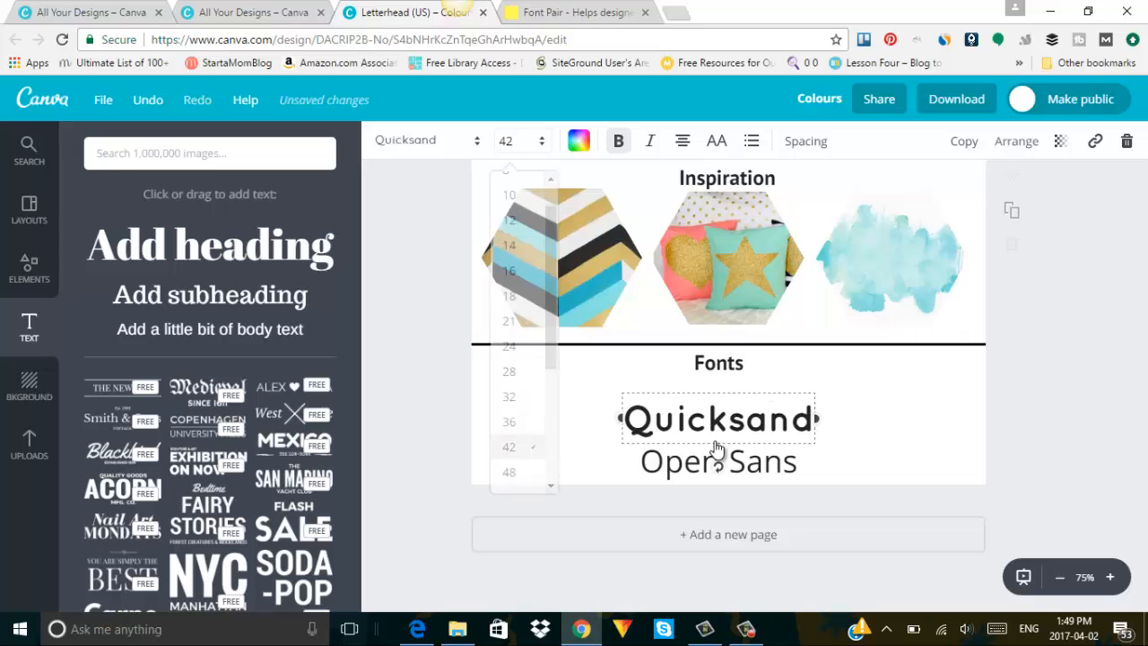
pyautogui.moveTo(761, 382); pyautogui.dragTo(764, 387)
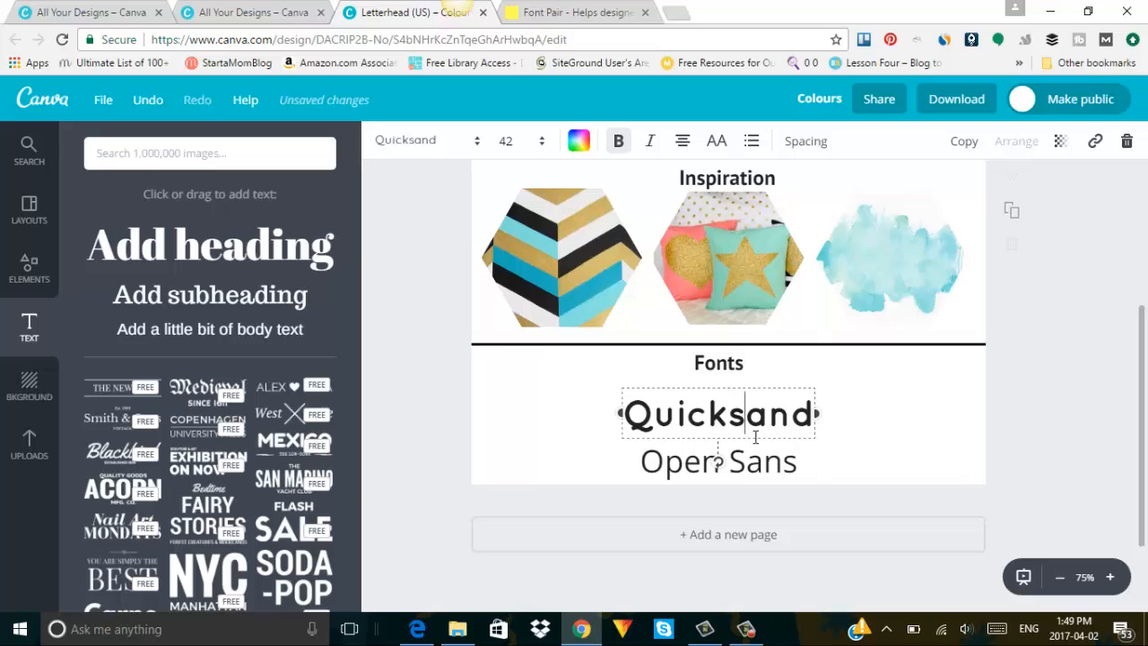
pyautogui.moveTo(755, 437); pyautogui.dragTo(751, 455)
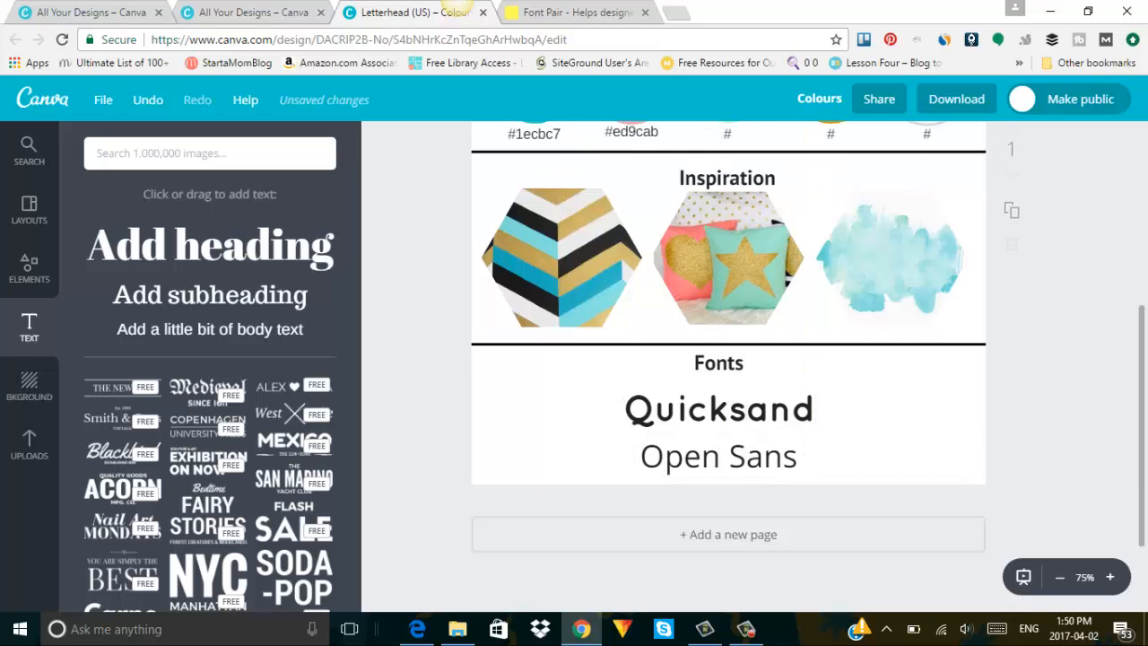
# Swap the Inspiration images so the watercolour is centred and the star-pillow image sits at the right.
pyautogui.moveTo(1142, 394); pyautogui.dragTo(1141, 202)
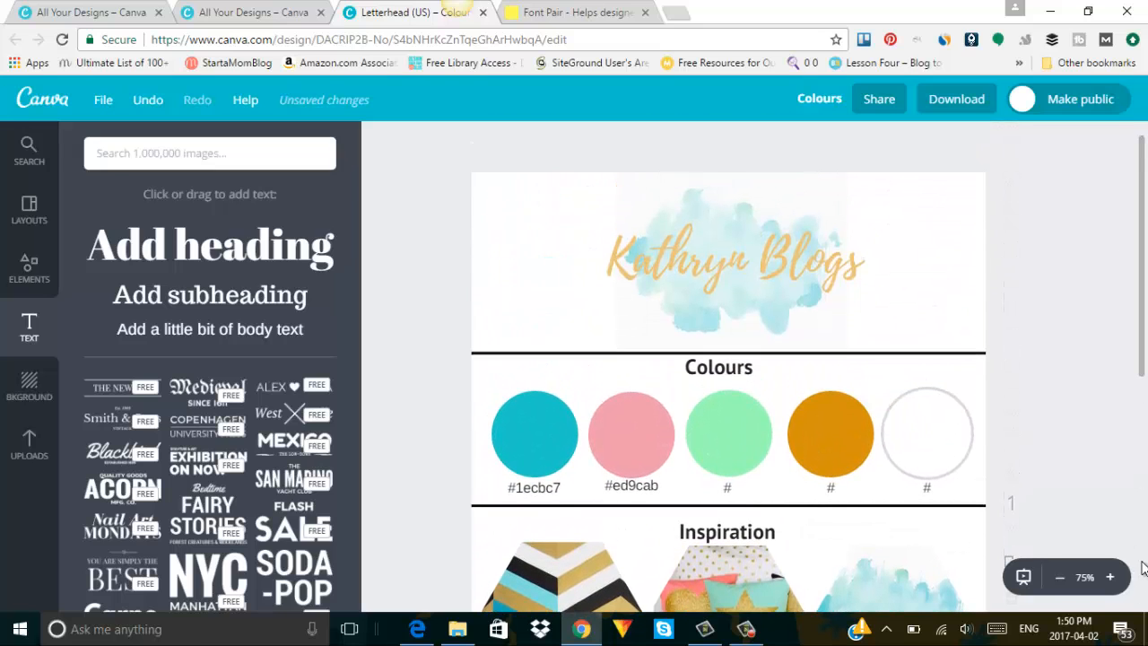
pyautogui.click(1060, 577)
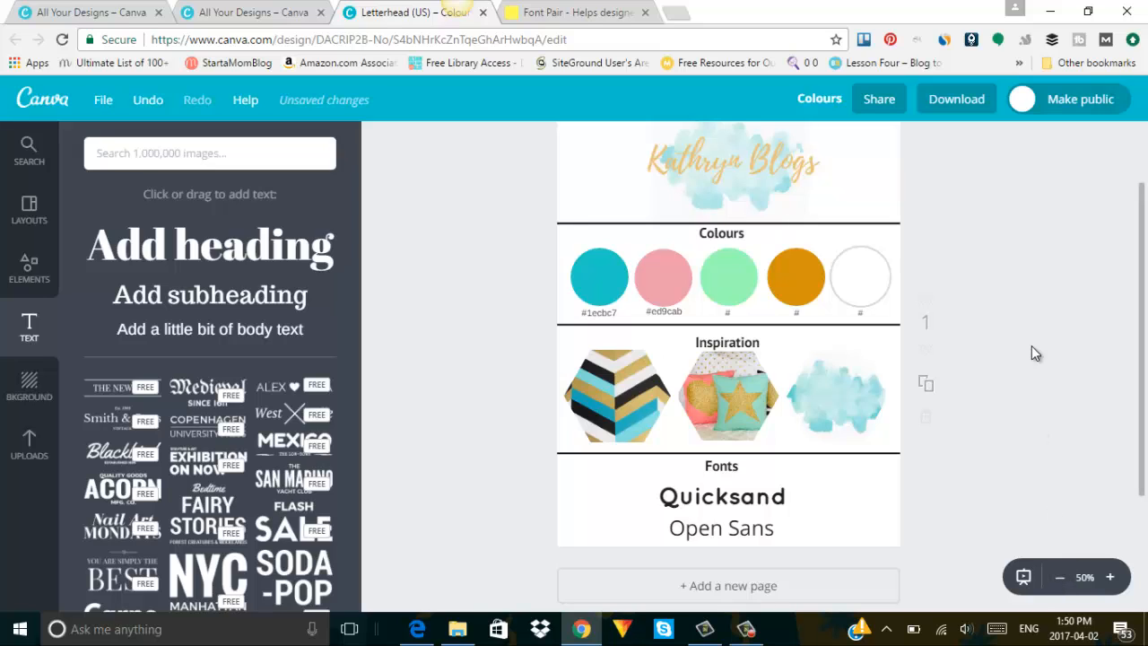
pyautogui.moveTo(825, 392); pyautogui.dragTo(687, 408)
pyautogui.moveTo(779, 387); pyautogui.dragTo(858, 379)
pyautogui.moveTo(697, 405); pyautogui.dragTo(713, 405)
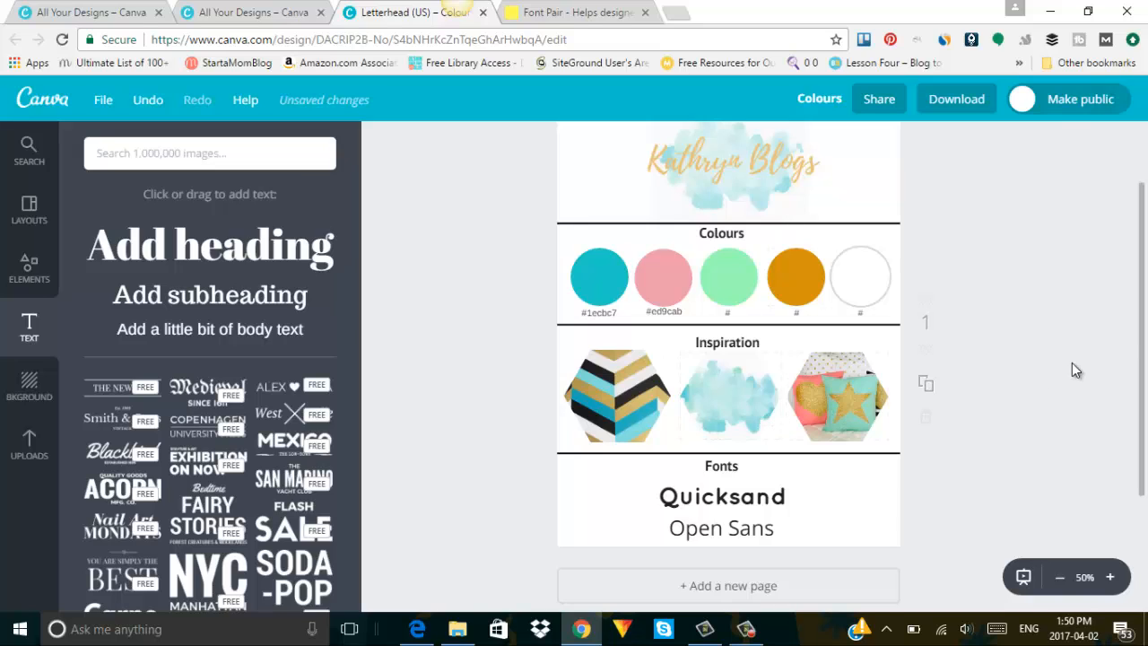
# Nudge the Colours heading slightly lower into alignment.
pyautogui.moveTo(1142, 334)
pyautogui.mouseDown()
pyautogui.moveTo(1142, 307)
pyautogui.moveTo(1142, 338)
pyautogui.mouseUp()
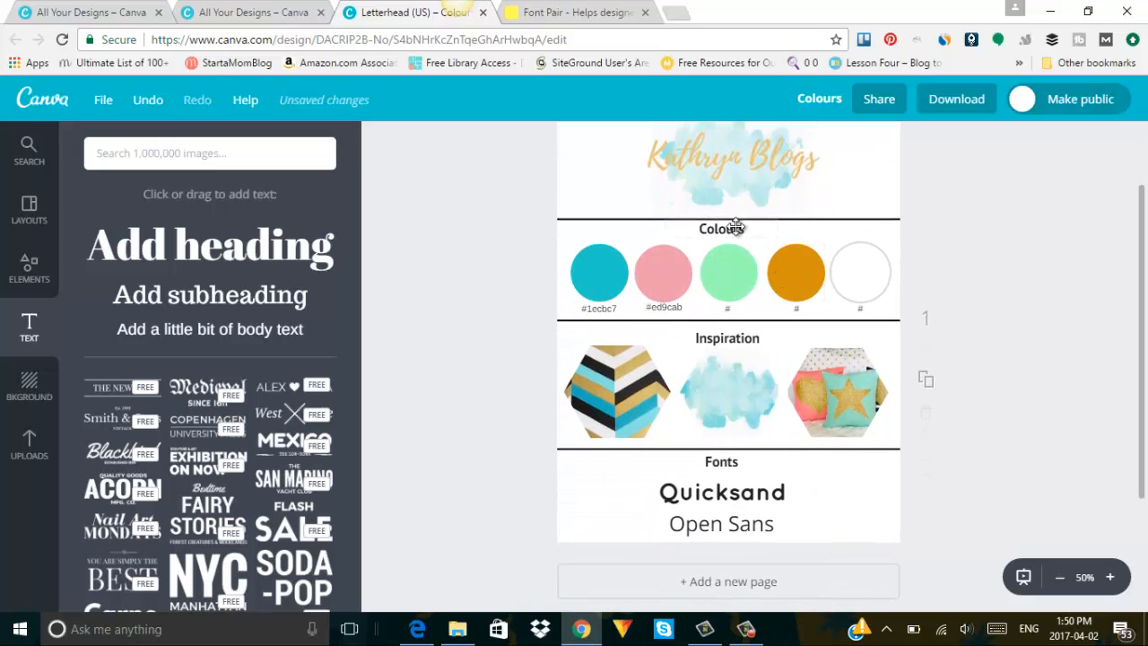
pyautogui.moveTo(734, 227); pyautogui.dragTo(740, 229)
pyautogui.moveTo(1143, 326); pyautogui.dragTo(1146, 222)
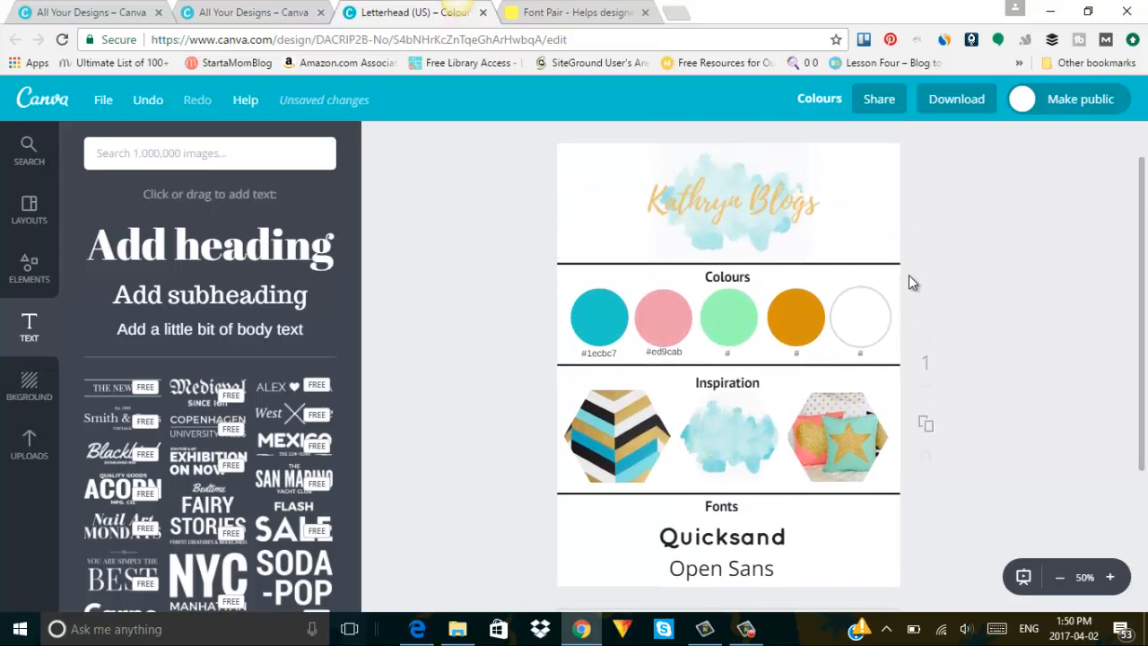